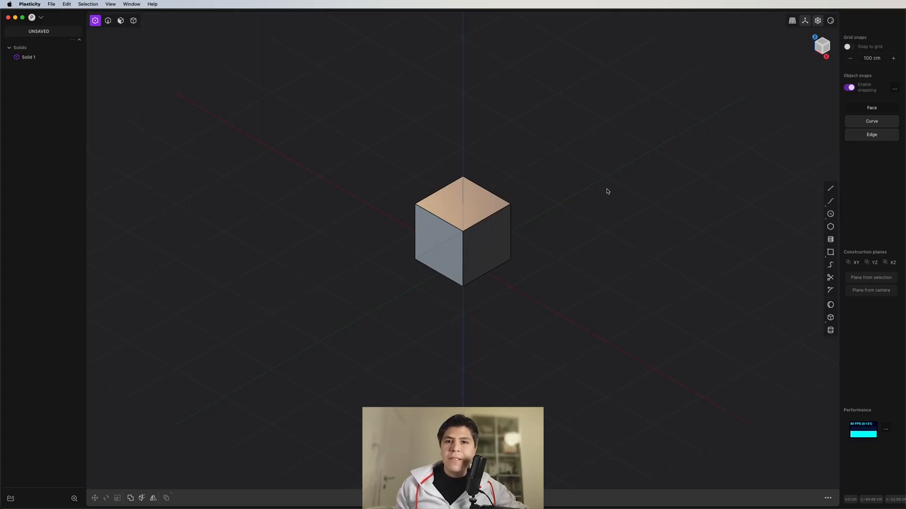
- Delete the default cube from the scene
{"action": "key", "text": "4"}
{"action": "left_click", "coordinate": [486, 238]}
{"action": "key", "text": "Delete"}
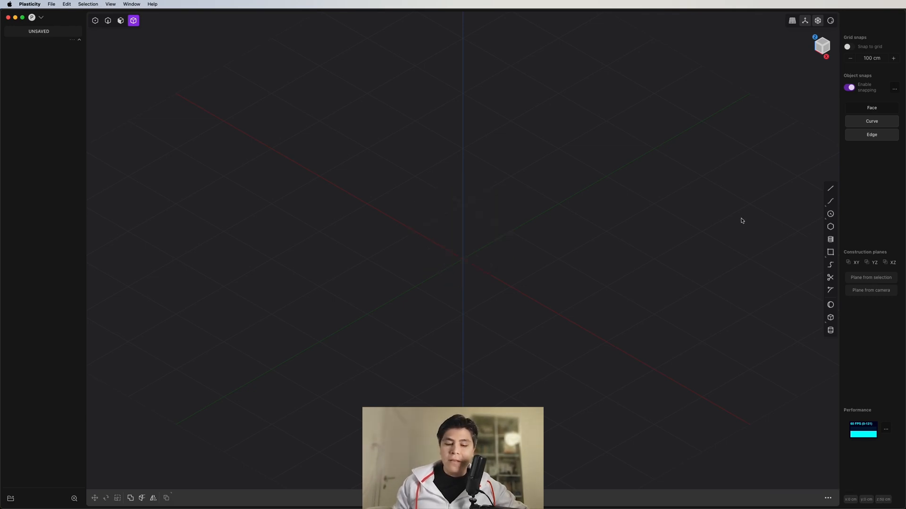
- Place the mask reference image in the front view and shift it about -6.3 cm along X to centre the mask on the vertical axis
{"action": "key", "text": "KP_1"}
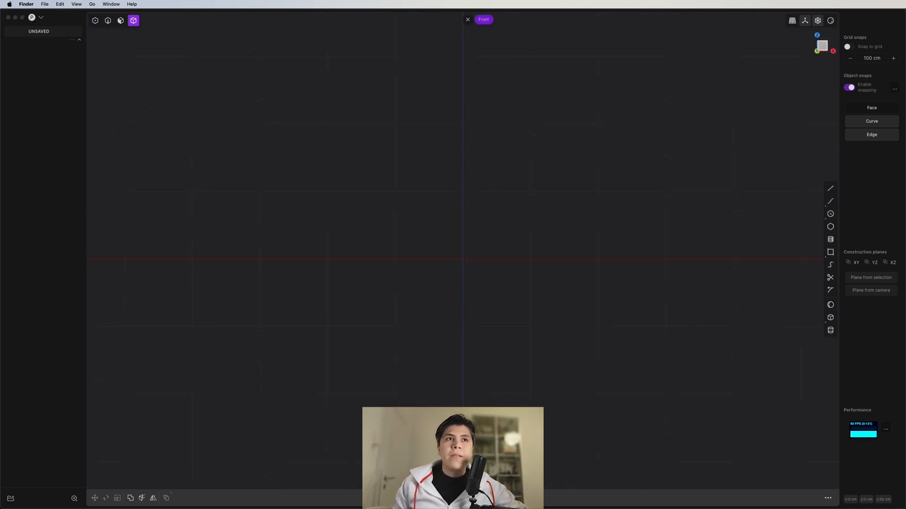
{"action": "left_click_drag", "start_coordinate": [903, 169], "coordinate": [651, 146]}
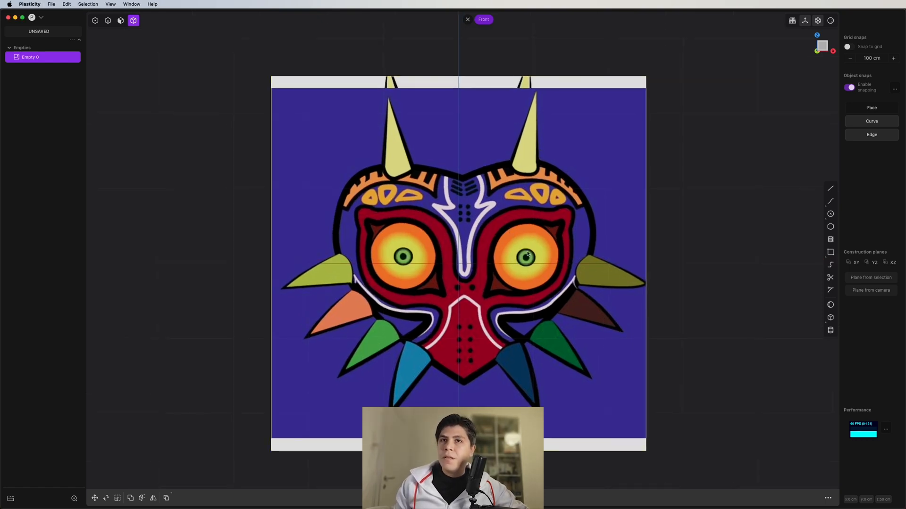
{"action": "key", "text": "g"}
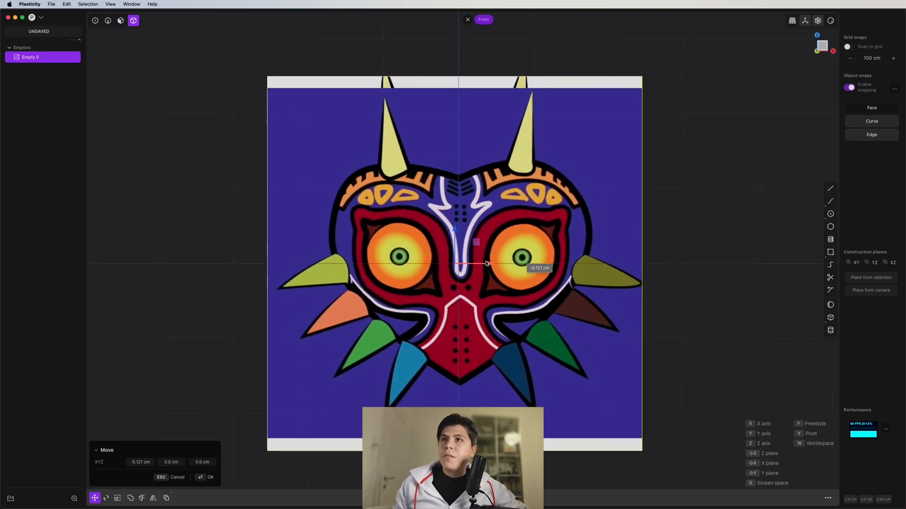
{"action": "scroll", "coordinate": [510, 246], "scroll_direction": "down", "scroll_amount": 3}
{"action": "middle_click_drag", "start_coordinate": [500, 248], "coordinate": [477, 254]}
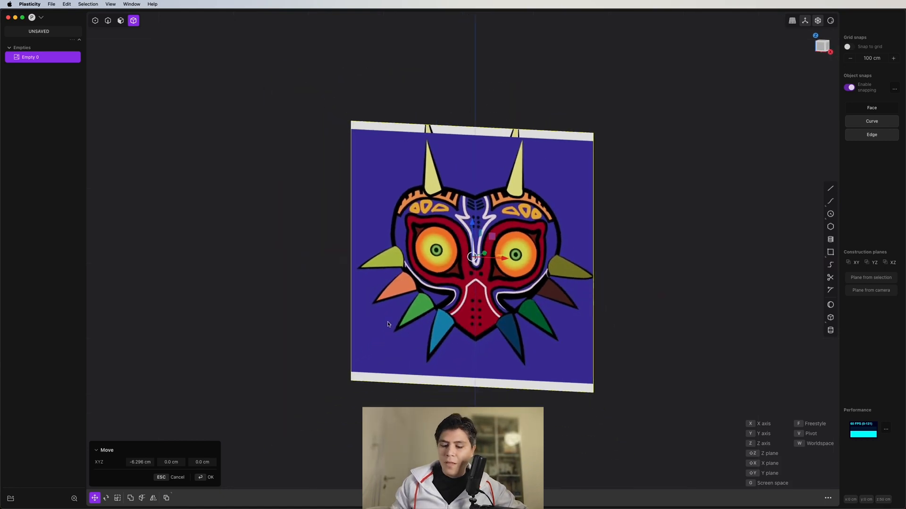
{"action": "key", "text": "Return"}
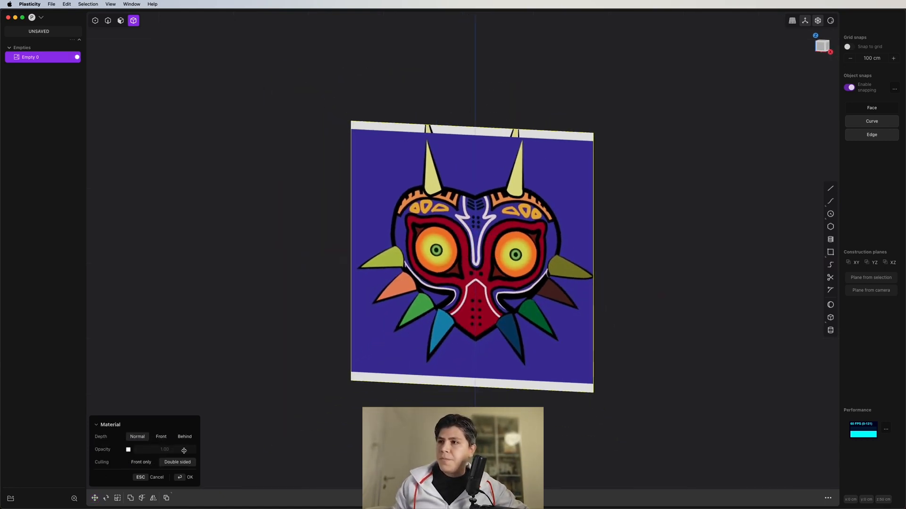
- Set the reference image's material opacity to 0.35 and its culling to Front only
{"action": "left_click_drag", "start_coordinate": [184, 451], "coordinate": [183, 450]}
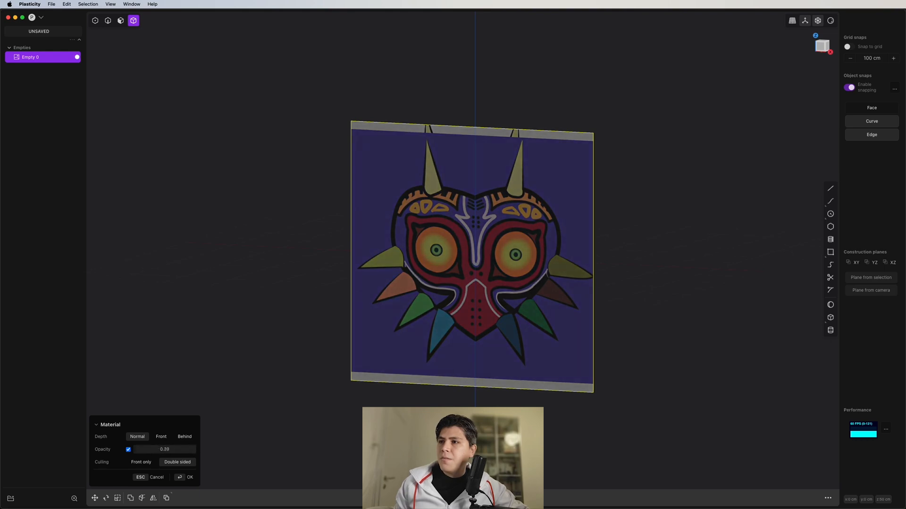
{"action": "left_click", "coordinate": [145, 464]}
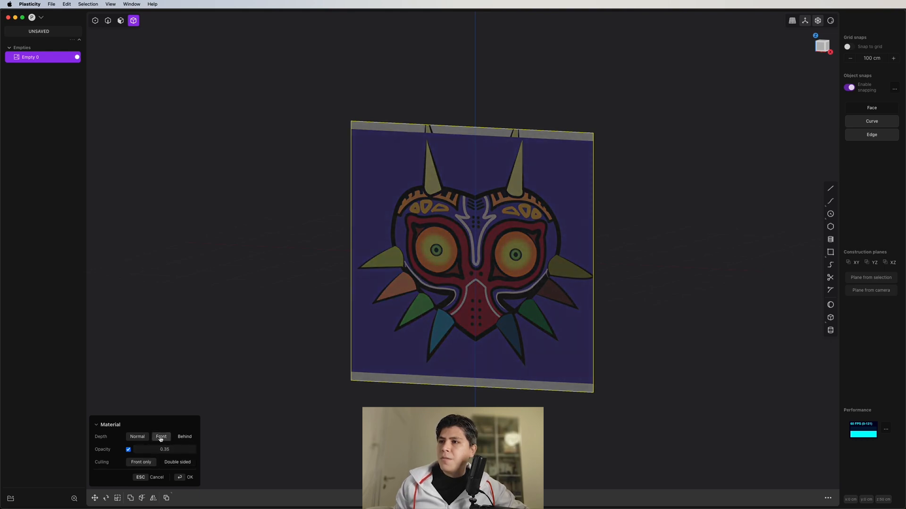
{"action": "key", "text": "Return"}
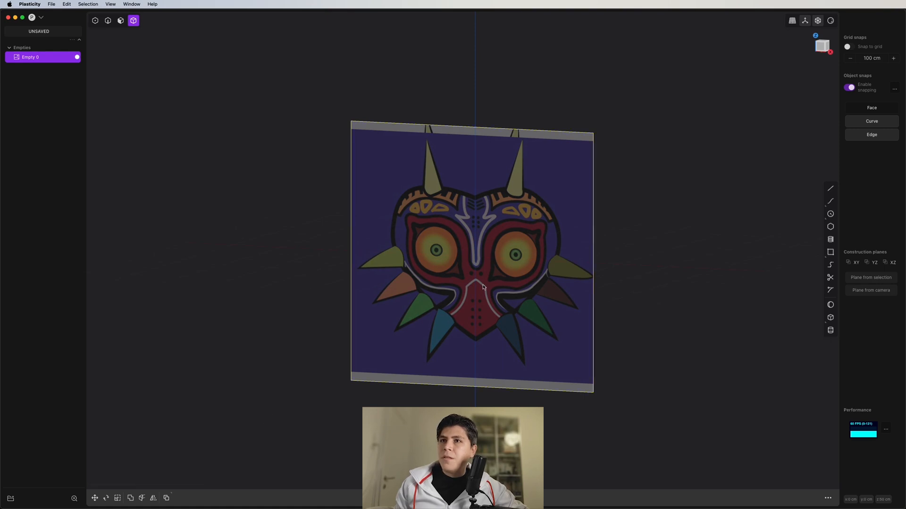
- Move the reference image backward along the Y axis, away from the origin plane
{"action": "middle_click_drag", "start_coordinate": [256, 436], "coordinate": [414, 318]}
{"action": "key", "text": "g"}
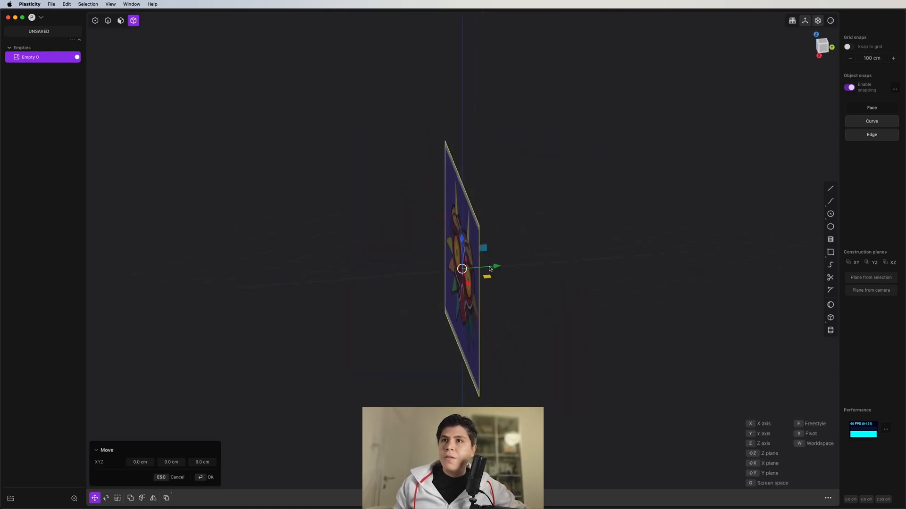
{"action": "left_click", "coordinate": [675, 252]}
{"action": "middle_click_drag", "start_coordinate": [455, 322], "coordinate": [584, 259]}
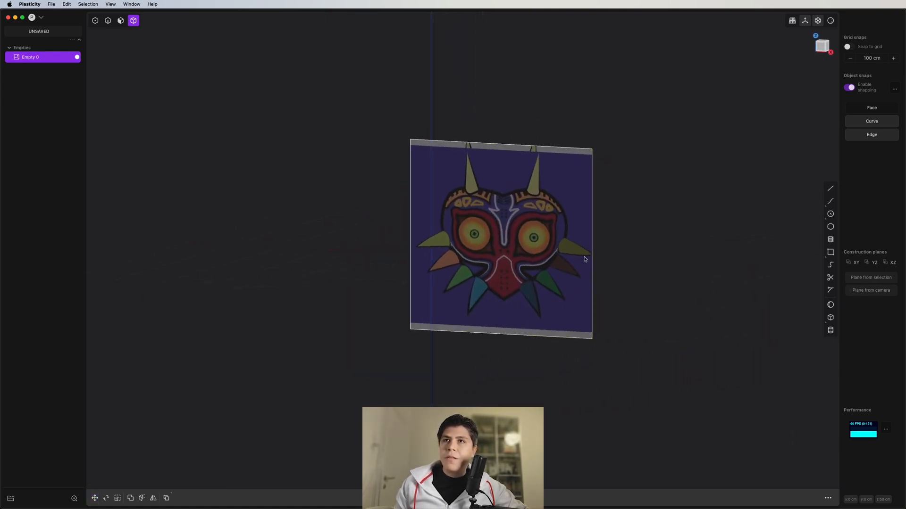
- Trace one half of the mask outline in front view with a five-point control-point curve, from the top centre notch to the centre axis below the chin
{"action": "key", "text": "KP_1"}
{"action": "scroll", "coordinate": [456, 269], "scroll_direction": "up", "scroll_amount": 5}
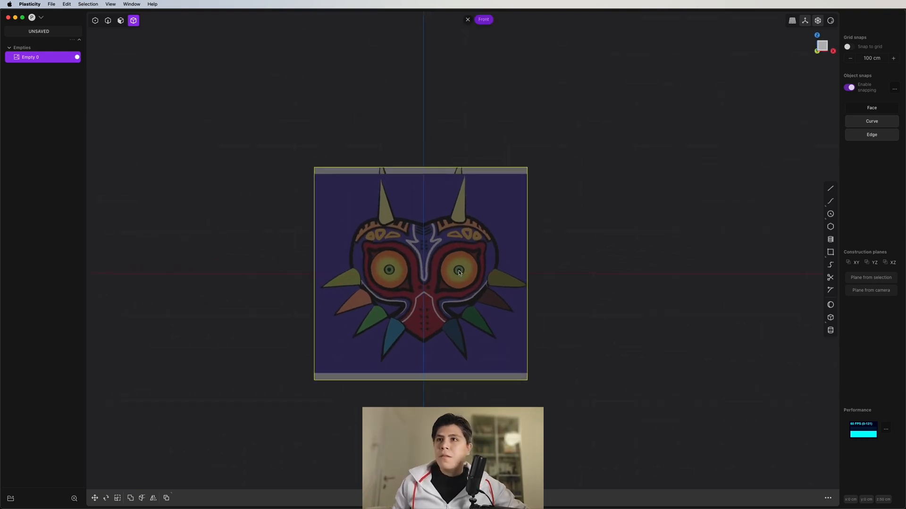
{"action": "middle_click_drag", "start_coordinate": [465, 267], "coordinate": [524, 237], "text": "shift"}
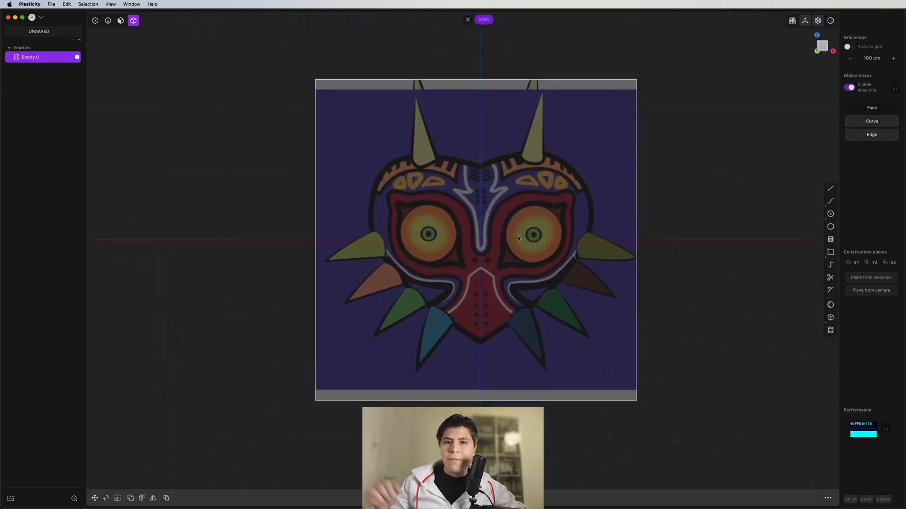
{"action": "scroll", "coordinate": [491, 239], "scroll_direction": "up", "scroll_amount": 2}
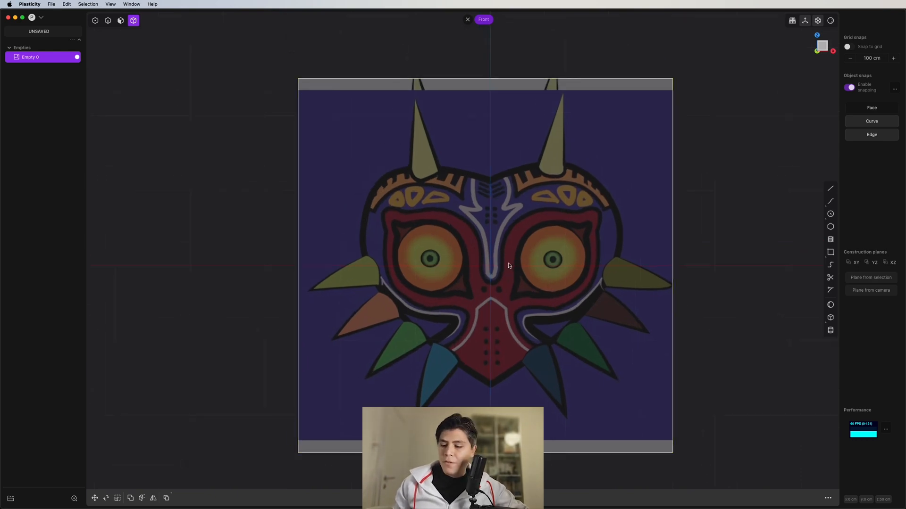
{"action": "key", "text": "p"}
{"action": "scroll", "coordinate": [510, 231], "scroll_direction": "up", "scroll_amount": 3}
{"action": "middle_click_drag", "start_coordinate": [510, 230], "coordinate": [494, 207], "text": "shift"}
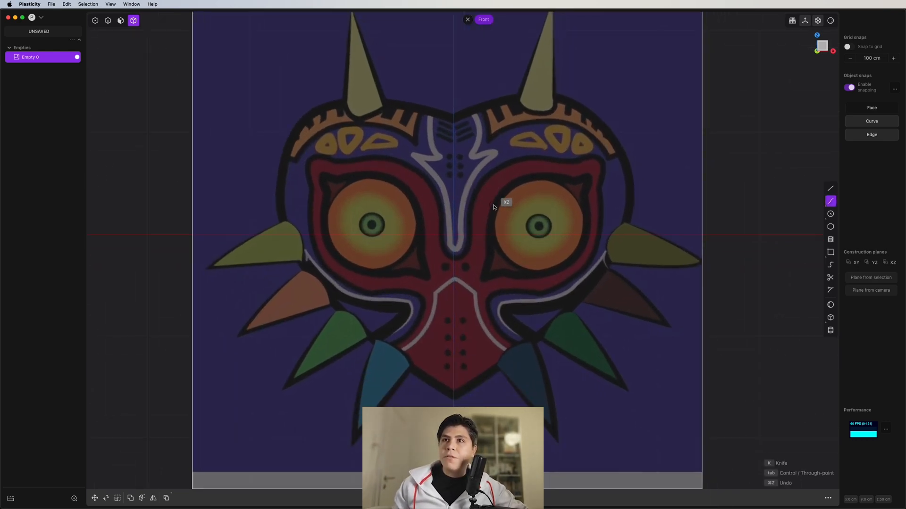
{"action": "left_click", "coordinate": [454, 115]}
{"action": "left_click", "coordinate": [566, 69]}
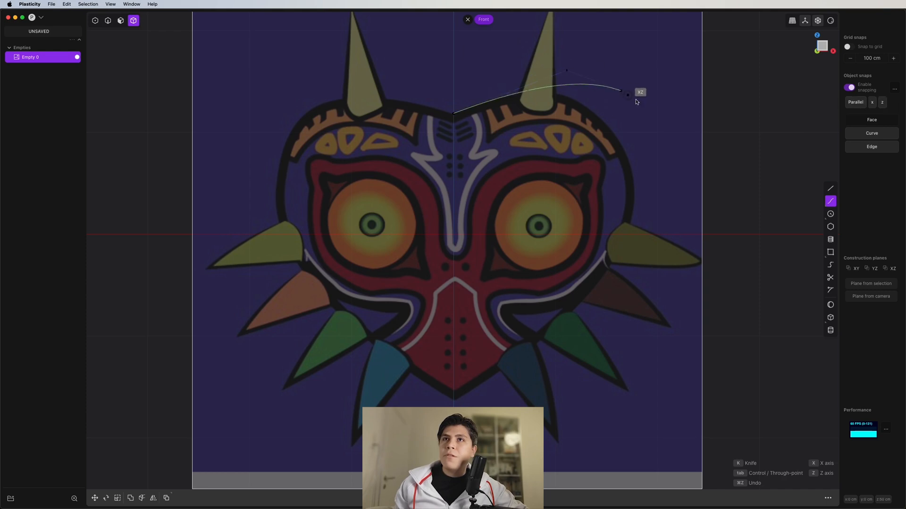
{"action": "left_click", "coordinate": [663, 149]}
{"action": "left_click", "coordinate": [586, 311]}
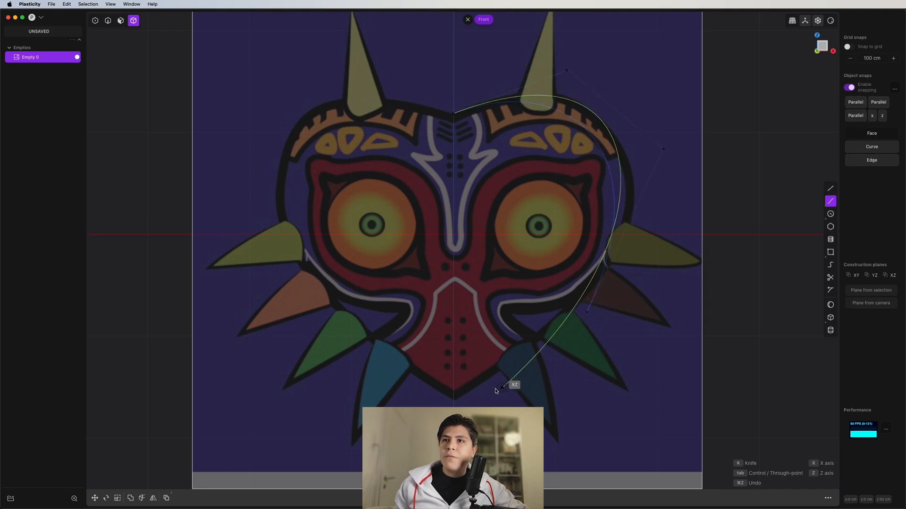
{"action": "left_click", "coordinate": [454, 406]}
{"action": "right_click", "coordinate": [454, 406]}
- Move the outline curve's intermediate control points outward and raise its bottom endpoint slightly along the centre axis to match the mask silhouette
{"action": "key", "text": "1"}
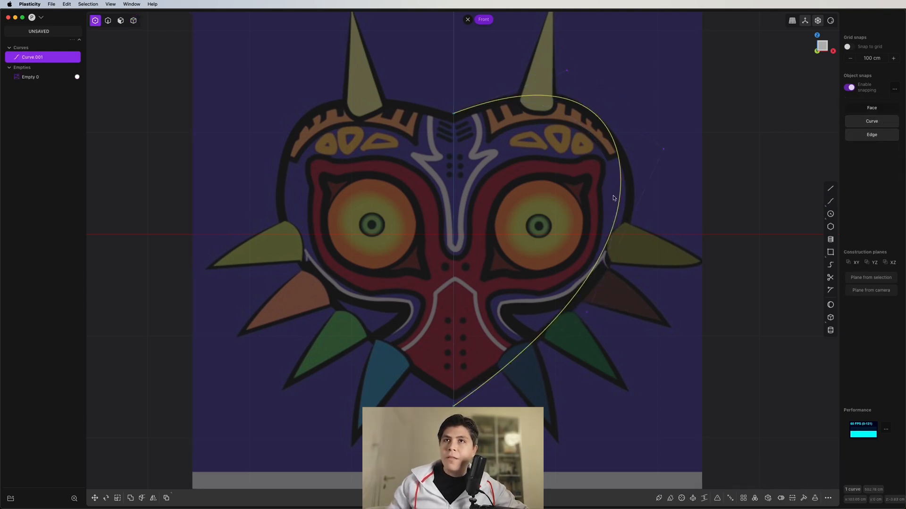
{"action": "left_click", "coordinate": [653, 152]}
{"action": "key", "text": "g"}
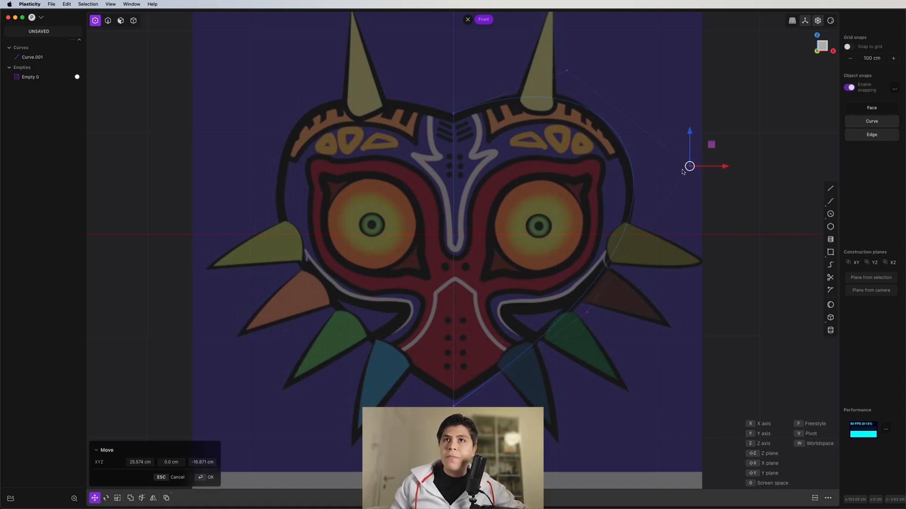
{"action": "left_click", "coordinate": [528, 83]}
{"action": "left_click", "coordinate": [587, 313]}
{"action": "key", "text": "g"}
{"action": "left_click", "coordinate": [615, 348]}
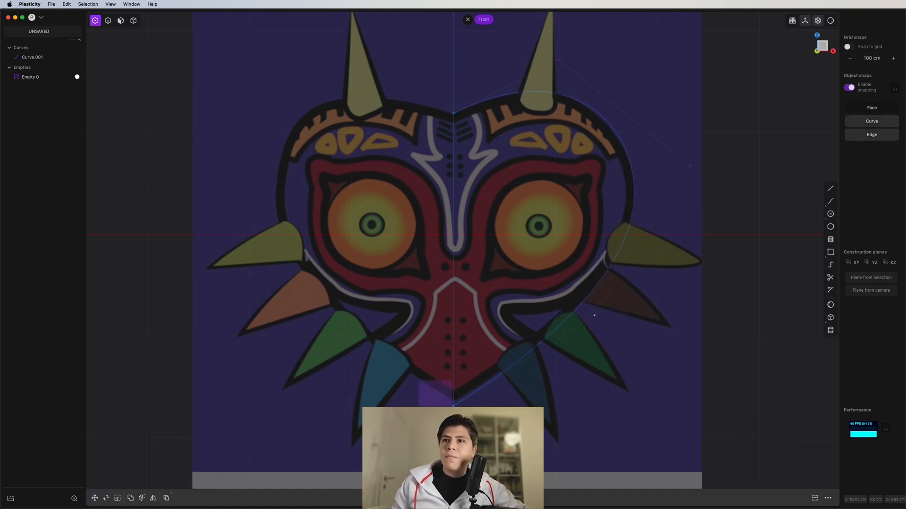
{"action": "left_click", "coordinate": [454, 406]}
{"action": "left_click_drag", "start_coordinate": [456, 375], "coordinate": [455, 371]}
{"action": "key", "text": "Return"}
{"action": "scroll", "coordinate": [539, 202], "scroll_direction": "down", "scroll_amount": 1}
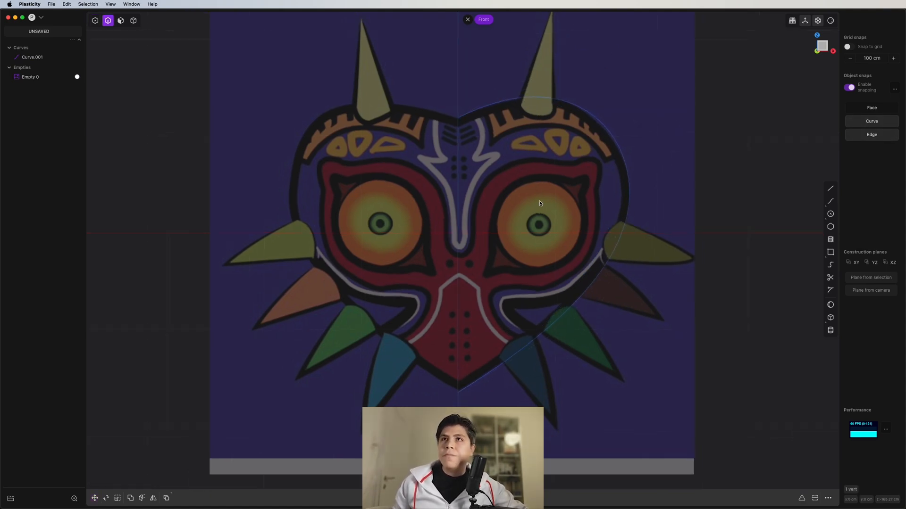
- Draw a four-point control-point profile curve in the left view, bulging forward from the outline curve's top endpoint to its bottom endpoint
{"action": "scroll", "coordinate": [538, 200], "scroll_direction": "down", "scroll_amount": 5}
{"action": "middle_click_drag", "start_coordinate": [539, 200], "coordinate": [497, 265]}
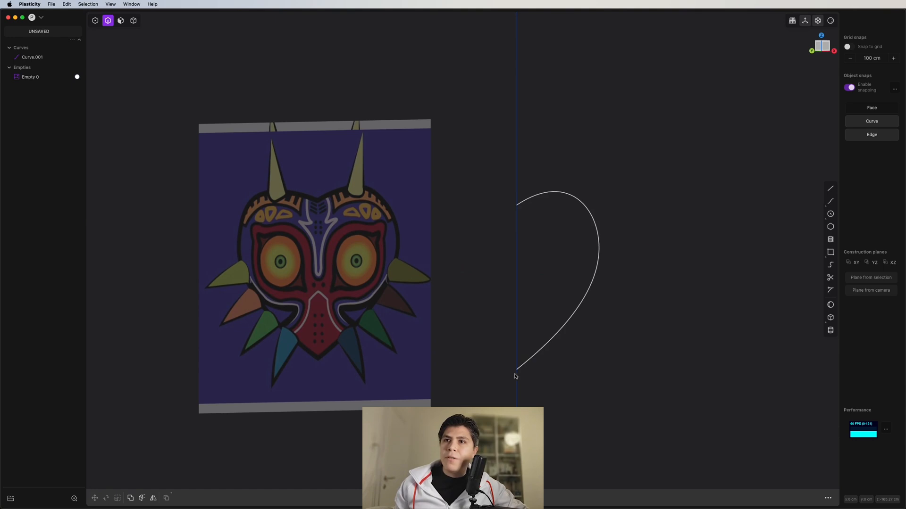
{"action": "left_click", "coordinate": [818, 46]}
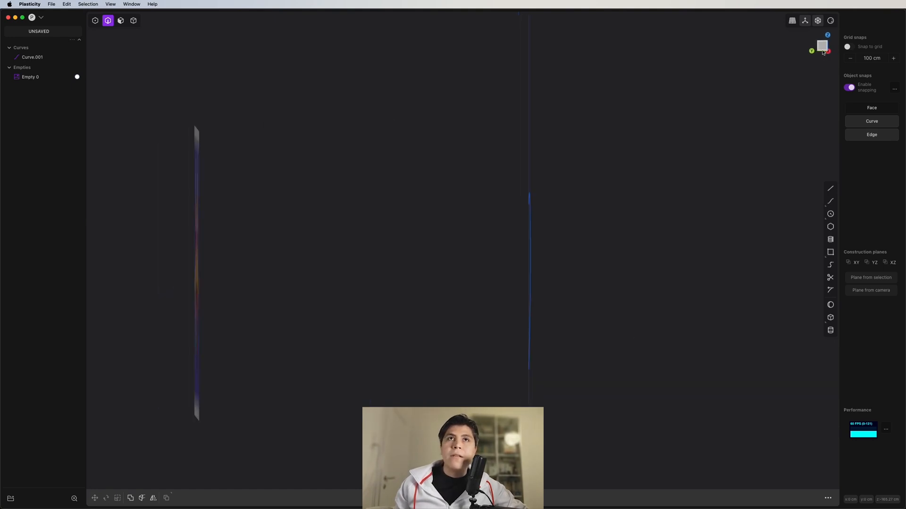
{"action": "key", "text": "p"}
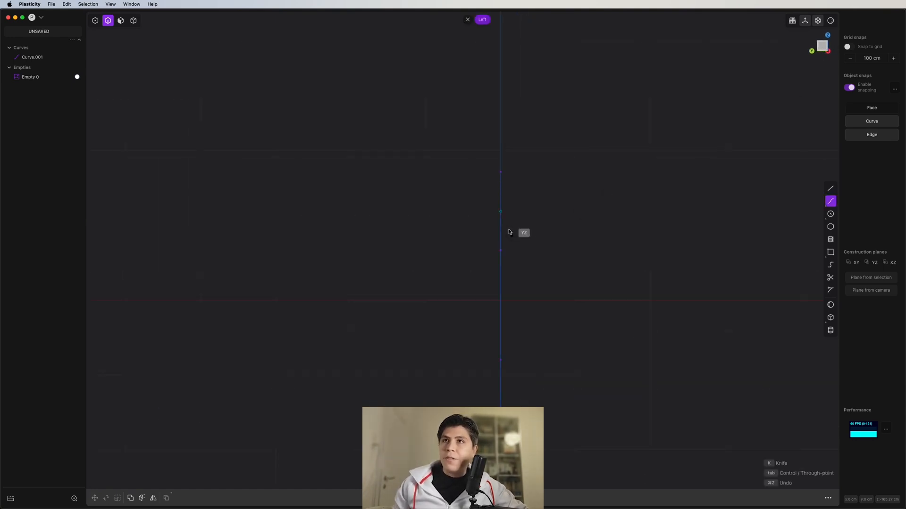
{"action": "middle_click_drag", "start_coordinate": [508, 230], "coordinate": [503, 192], "text": "shift"}
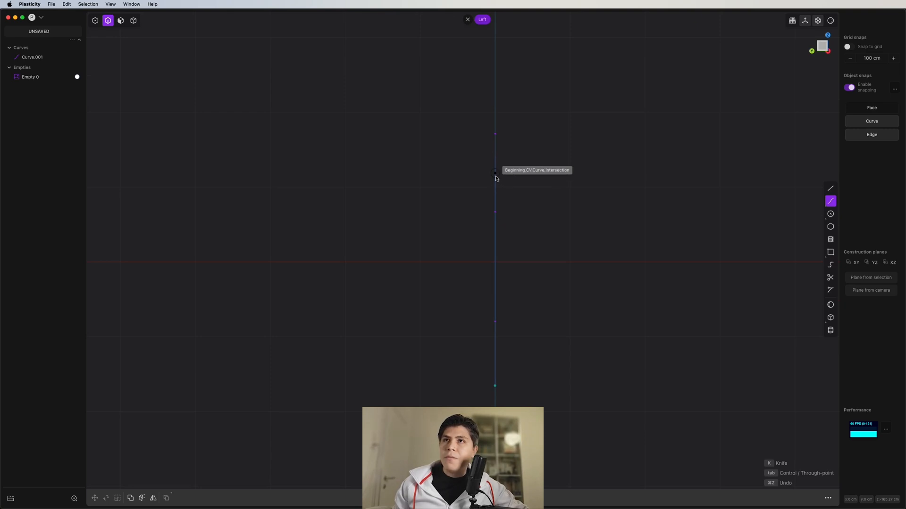
{"action": "left_click", "coordinate": [495, 176]}
{"action": "left_click", "coordinate": [590, 174]}
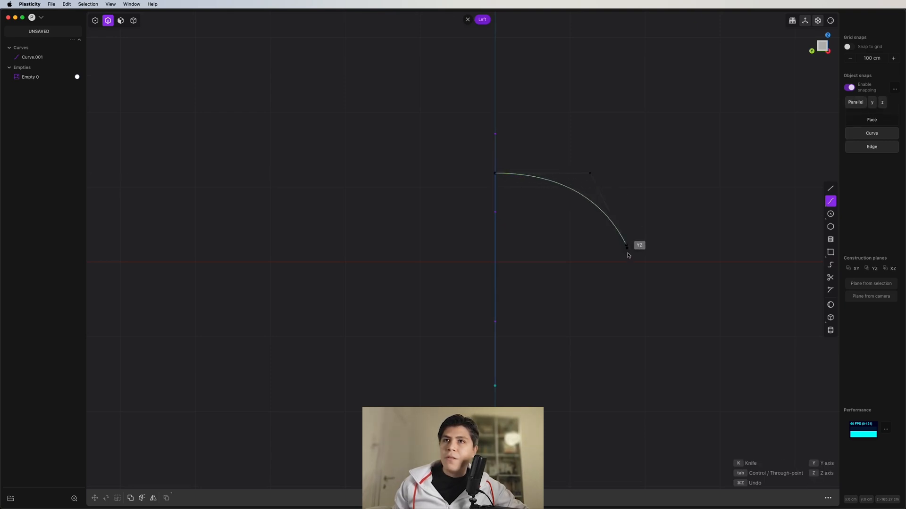
{"action": "left_click", "coordinate": [630, 283]}
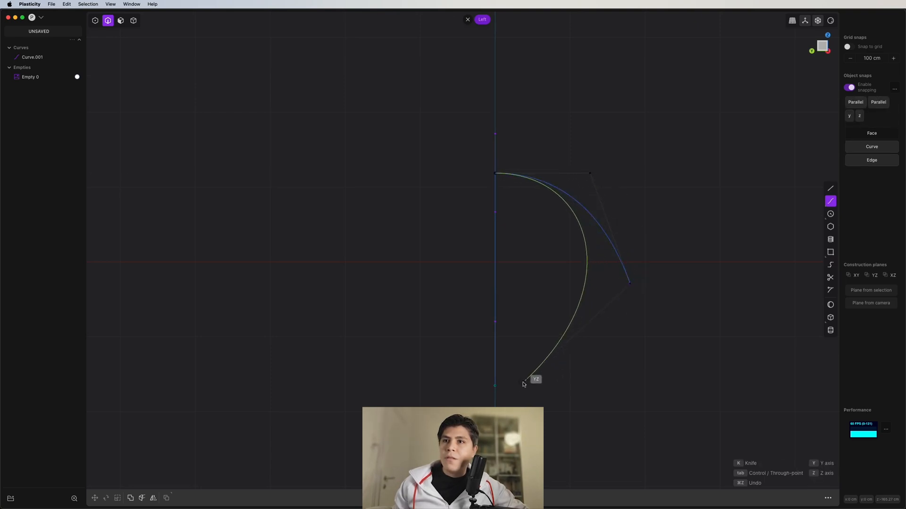
{"action": "left_click", "coordinate": [494, 387]}
{"action": "right_click", "coordinate": [494, 387]}
- Reposition the profile curve's lower control point downward and slightly inward to refine the mask's side bulge
{"action": "key", "text": "1"}
{"action": "left_click_drag", "start_coordinate": [659, 237], "coordinate": [584, 344]}
{"action": "key", "text": "g"}
{"action": "left_click", "coordinate": [594, 363]}
{"action": "left_click_drag", "start_coordinate": [633, 136], "coordinate": [598, 169]}
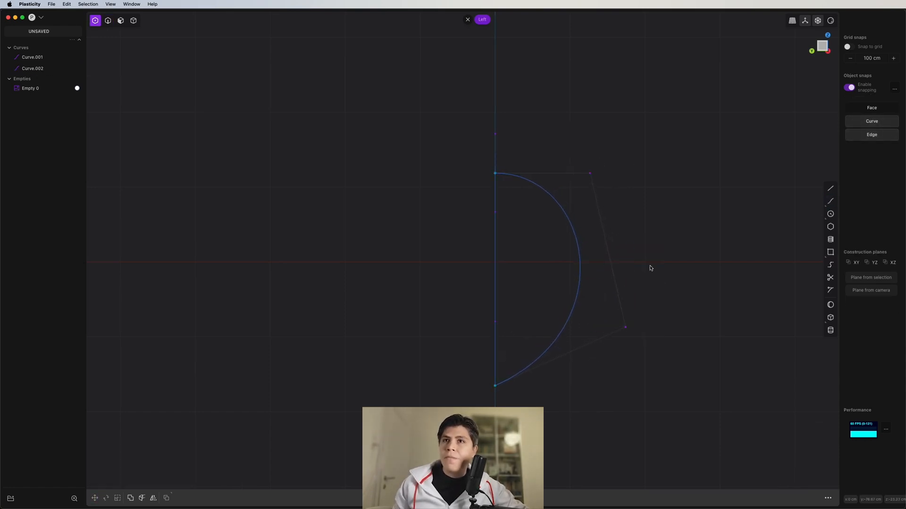
{"action": "left_click_drag", "start_coordinate": [650, 267], "coordinate": [597, 357]}
{"action": "key", "text": "g"}
{"action": "left_click", "coordinate": [579, 351]}
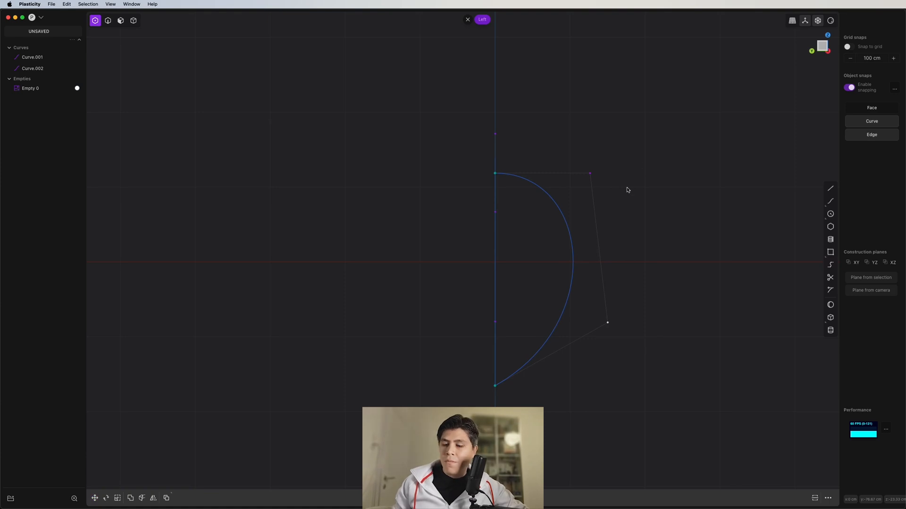
- Extrude the half-mask outline curve backward toward the reference image as a sheet
{"action": "key", "text": "2"}
{"action": "middle_click_drag", "start_coordinate": [628, 190], "coordinate": [602, 236]}
{"action": "left_click", "coordinate": [570, 115]}
{"action": "middle_click_drag", "start_coordinate": [570, 116], "coordinate": [582, 198]}
{"action": "key", "text": "e"}
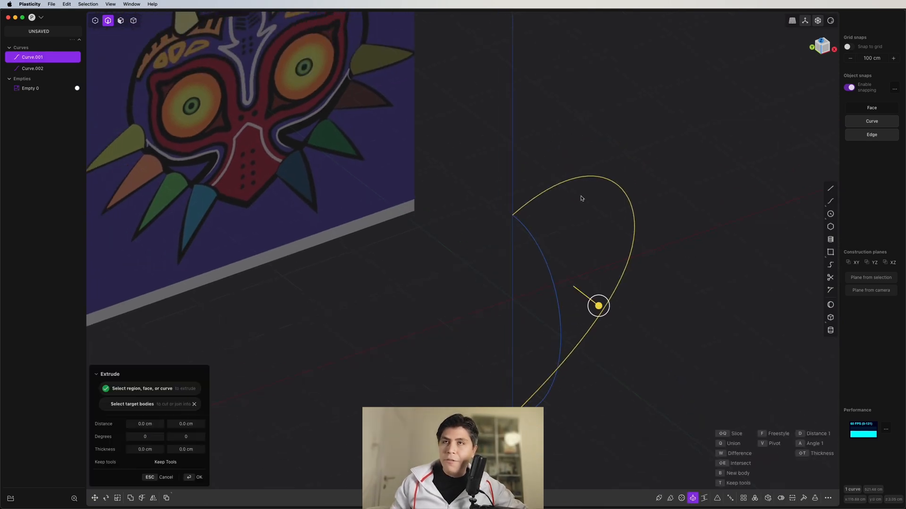
{"action": "left_click_drag", "start_coordinate": [597, 305], "coordinate": [546, 265]}
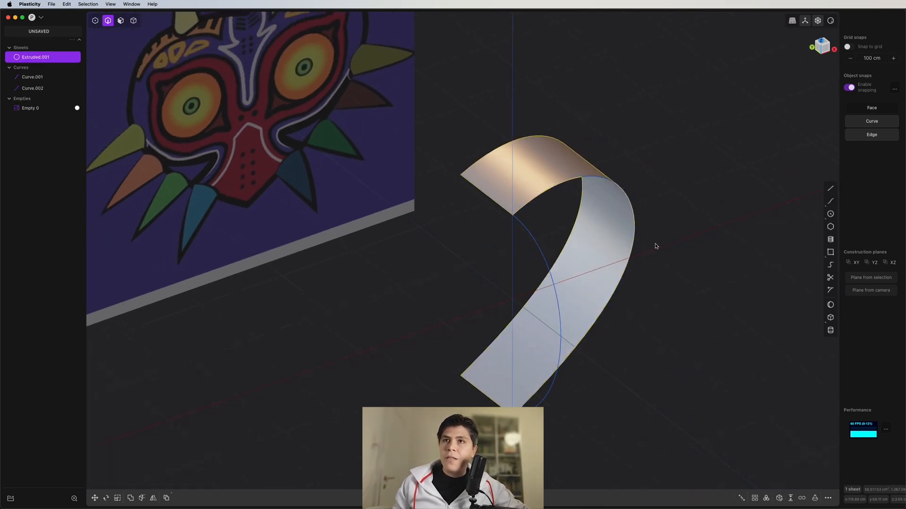
- Extrude the side profile curve sideways as a sheet, away from the half-mask outline
{"action": "middle_click_drag", "start_coordinate": [655, 246], "coordinate": [575, 231]}
{"action": "left_click", "coordinate": [573, 231]}
{"action": "key", "text": "e"}
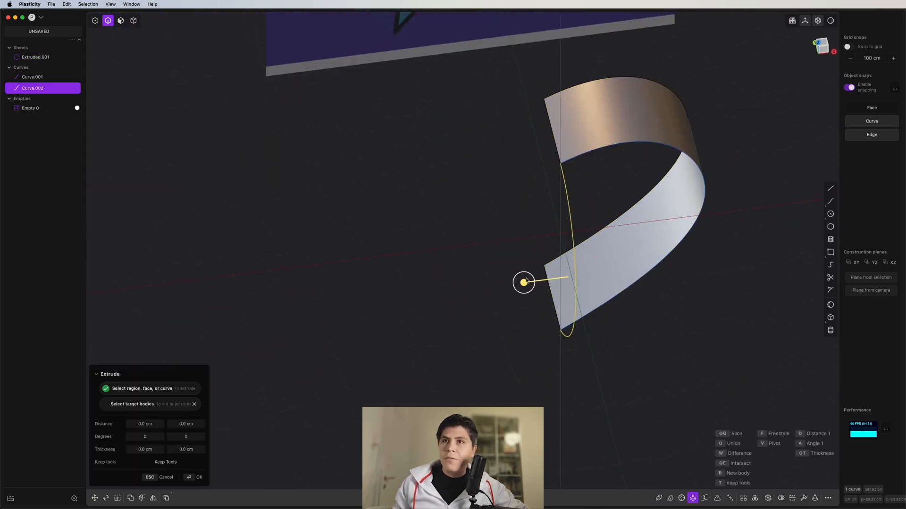
{"action": "left_click_drag", "start_coordinate": [526, 280], "coordinate": [482, 287]}
- Hide the outline curve and the profile curve, leaving both extruded sheets visible
{"action": "middle_click_drag", "start_coordinate": [481, 287], "coordinate": [536, 224]}
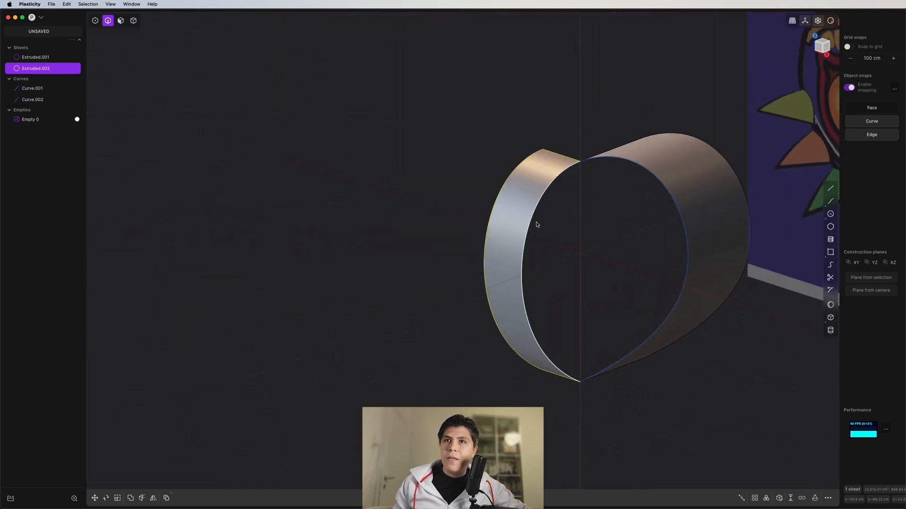
{"action": "left_click", "coordinate": [672, 193]}
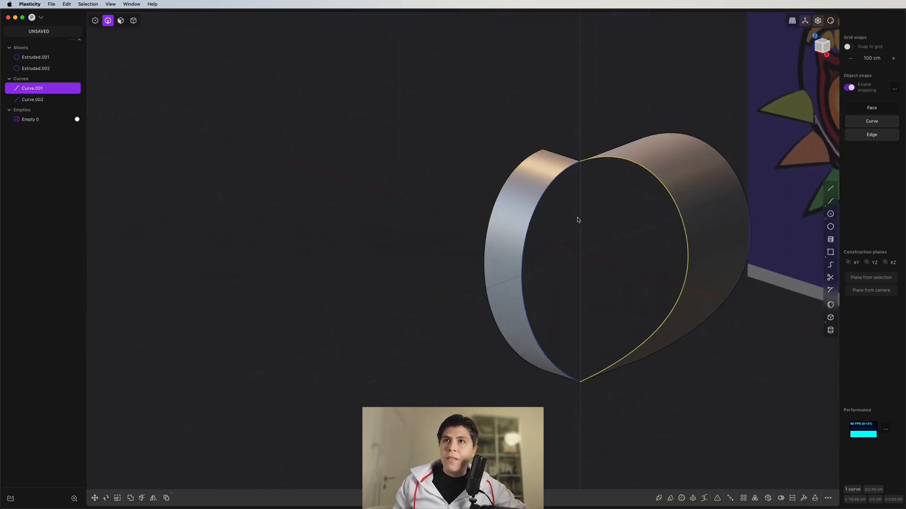
{"action": "left_click", "coordinate": [538, 218], "text": "shift"}
{"action": "key", "text": "h"}
- Loft a curved surface with G1 continuity between the front edges of the two extruded guide sheets
{"action": "middle_click_drag", "start_coordinate": [568, 210], "coordinate": [576, 239]}
{"action": "left_click", "coordinate": [651, 198]}
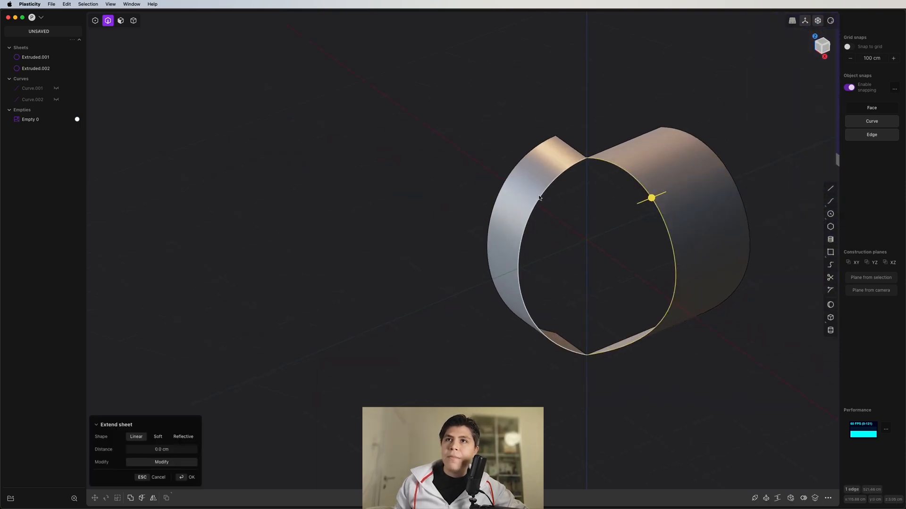
{"action": "key", "text": "l"}
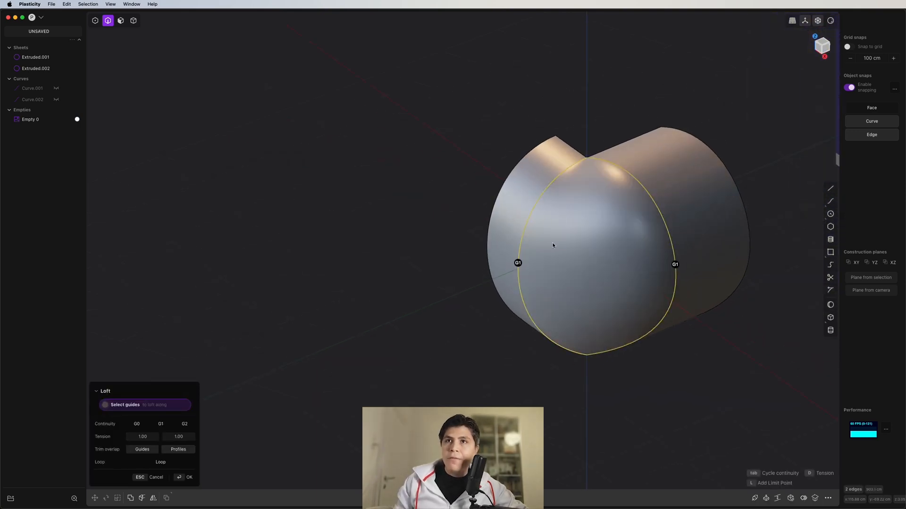
{"action": "middle_click_drag", "start_coordinate": [552, 246], "coordinate": [532, 267]}
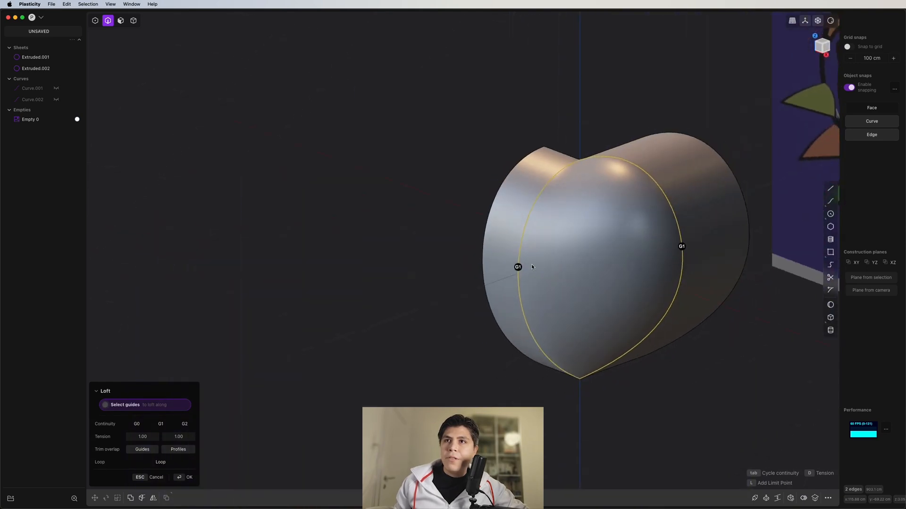
{"action": "key", "text": "Return"}
- Delete both extruded guide sheets, keeping the lofted half of the mask
{"action": "key", "text": "4"}
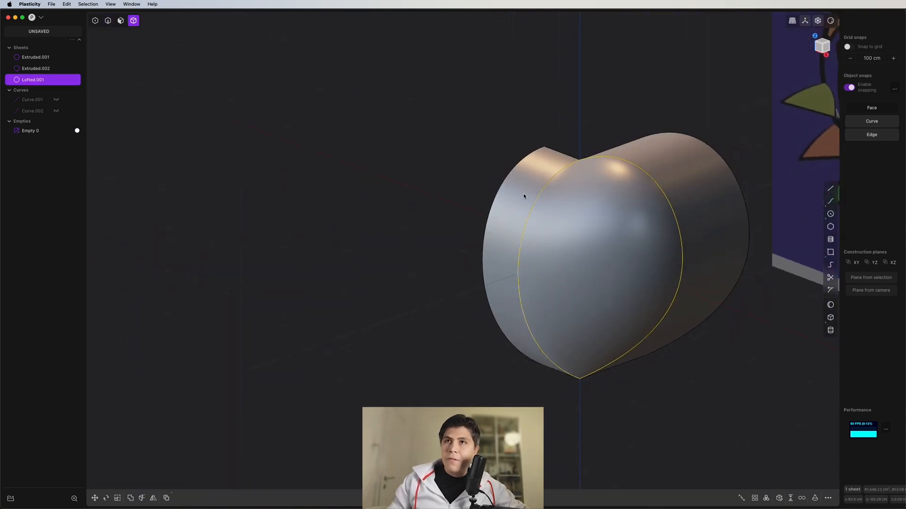
{"action": "left_click", "coordinate": [524, 196]}
{"action": "left_click", "coordinate": [701, 190], "text": "shift"}
{"action": "key", "text": "x"}
- Mirror the lofted half across the mask's vertical centre plane to complete the heart shape
{"action": "middle_click_drag", "start_coordinate": [527, 239], "coordinate": [570, 217]}
{"action": "left_click", "coordinate": [590, 251]}
{"action": "key", "text": "alt+x"}
{"action": "left_click", "coordinate": [582, 247]}
{"action": "key", "text": "Return"}
- Join the two heart halves into one sheet and show the construction curves and reference image
{"action": "key", "text": "shift+h"}
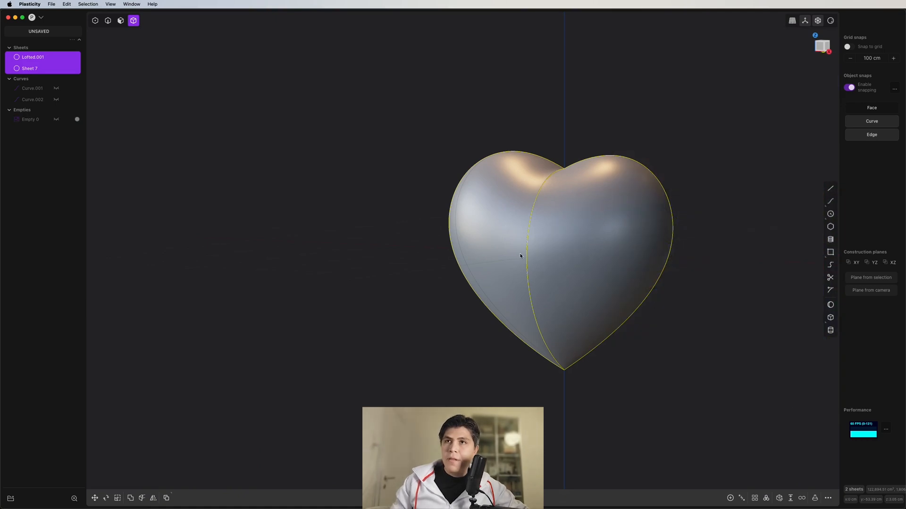
{"action": "middle_click_drag", "start_coordinate": [505, 227], "coordinate": [577, 231]}
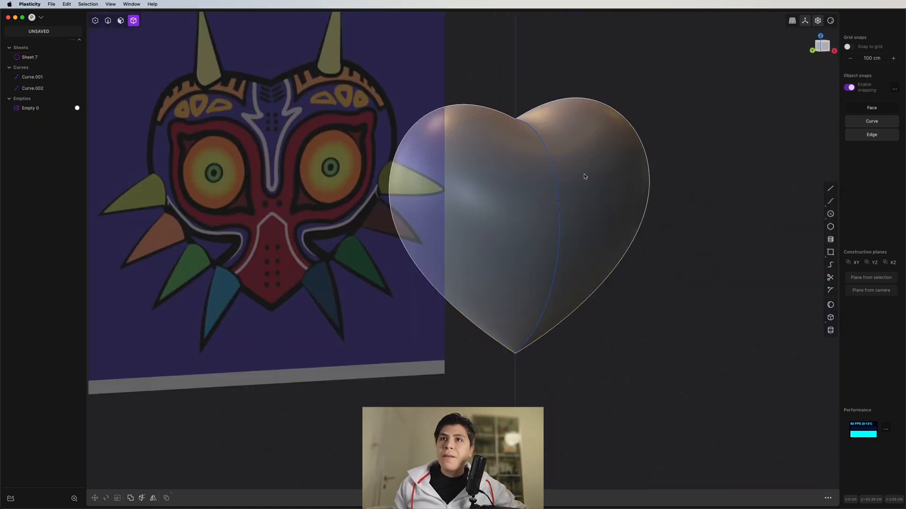
{"action": "left_click", "coordinate": [581, 178]}
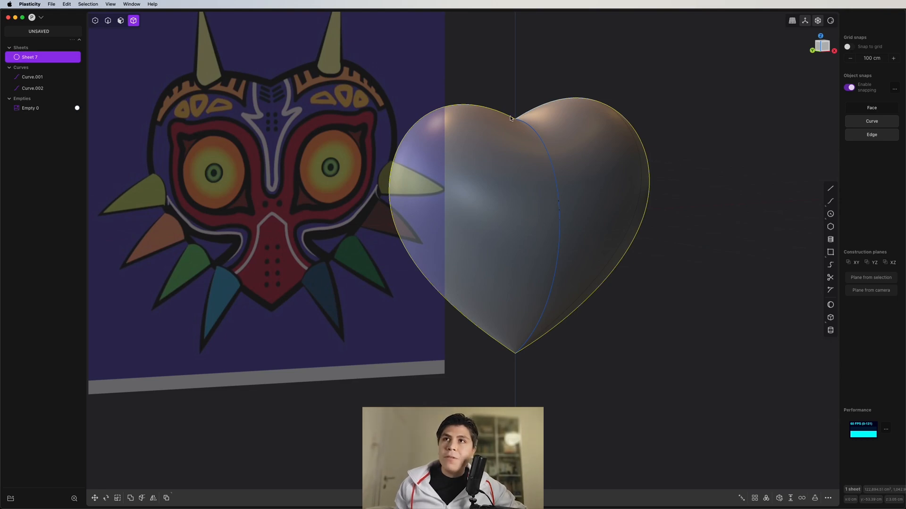
- Duplicate the heart sheet and scale the copy uniformly to about 0.91 with the origin as pivot
{"action": "middle_click_drag", "start_coordinate": [579, 215], "coordinate": [687, 246]}
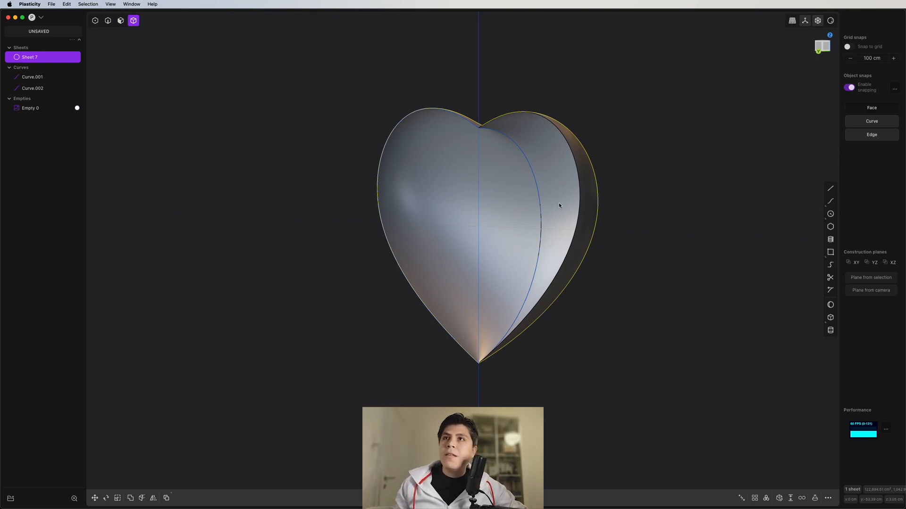
{"action": "middle_click_drag", "start_coordinate": [539, 197], "coordinate": [550, 233]}
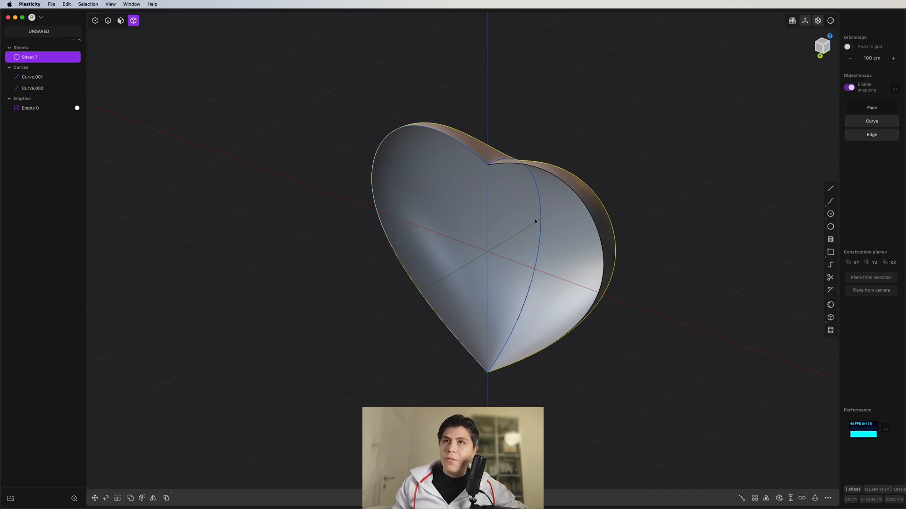
{"action": "key", "text": "super+d"}
{"action": "scroll", "coordinate": [502, 236], "scroll_direction": "up", "scroll_amount": 2}
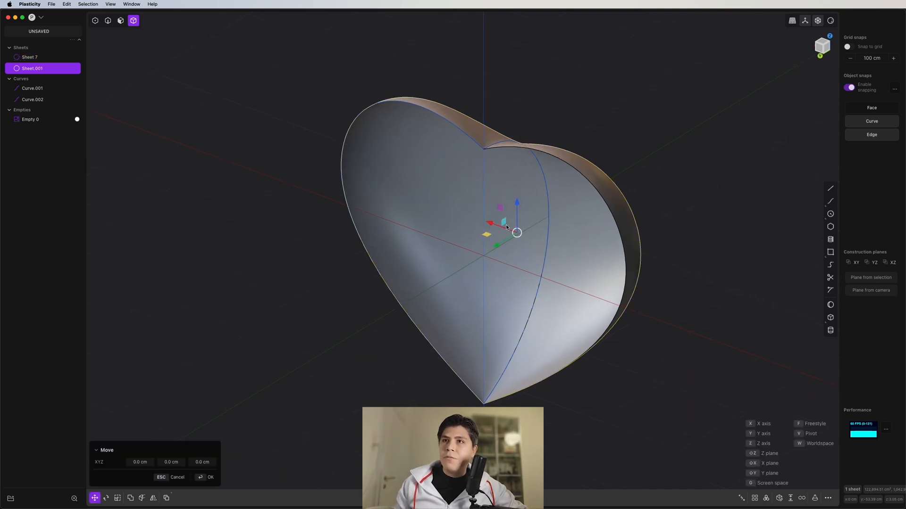
{"action": "key", "text": "s"}
{"action": "key", "text": "v"}
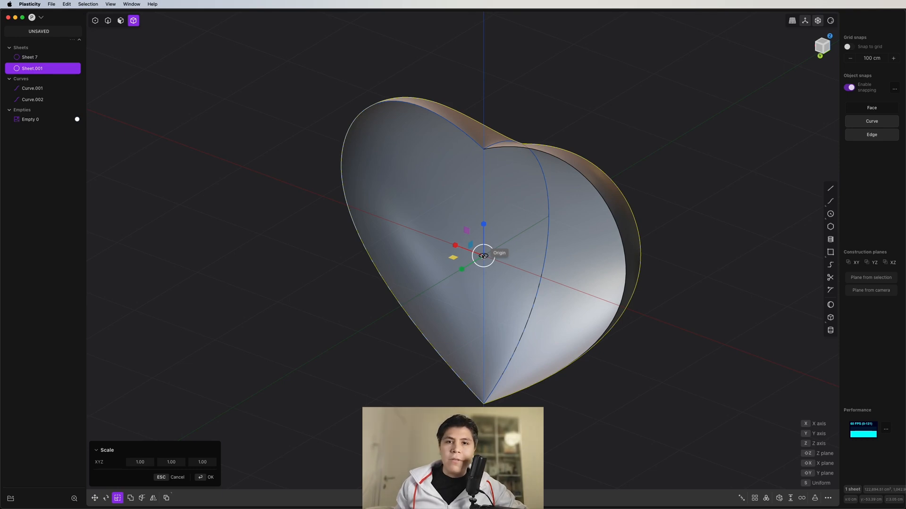
{"action": "left_click", "coordinate": [483, 256]}
{"action": "key", "text": "ctrl+3"}
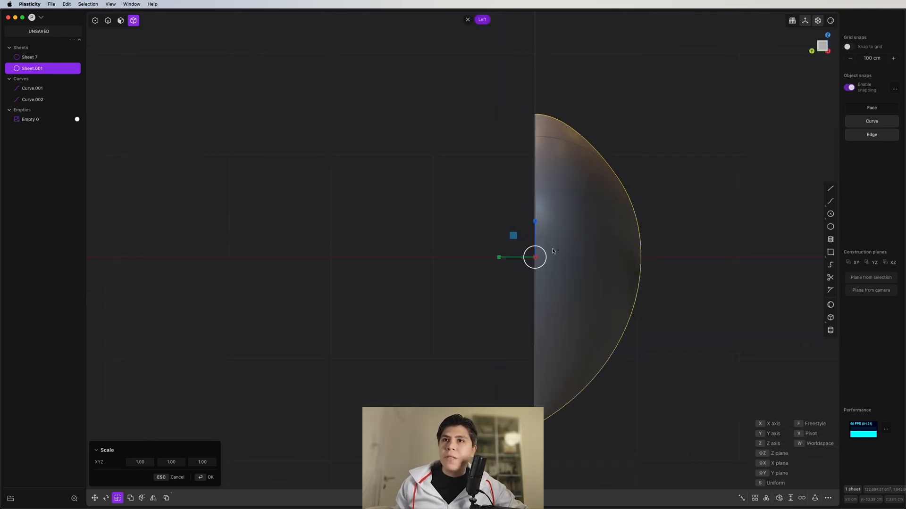
{"action": "left_click_drag", "start_coordinate": [541, 254], "coordinate": [540, 252]}
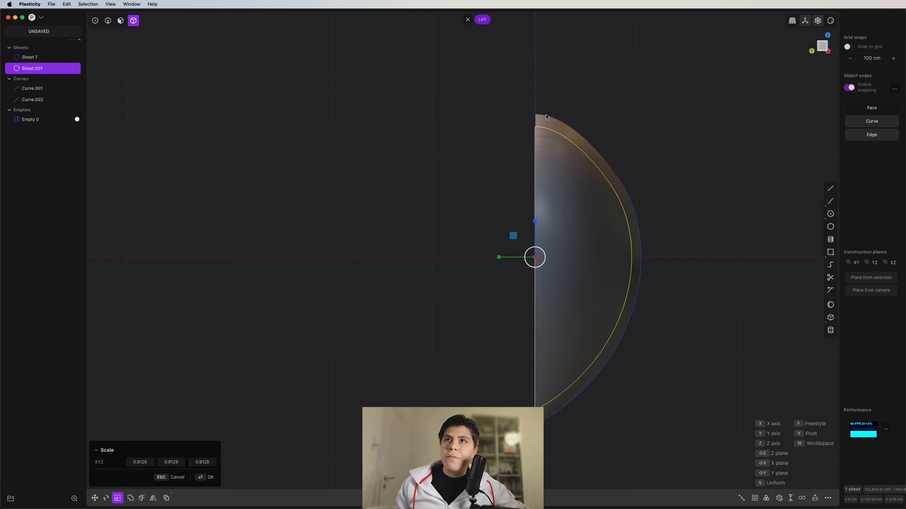
- Adjust the inner heart copy's scale to about 0.895 in Y and 0.93 in X for an even rim gap
{"action": "left_click_drag", "start_coordinate": [501, 259], "coordinate": [503, 259]}
{"action": "scroll", "coordinate": [539, 267], "scroll_direction": "up", "scroll_amount": 3}
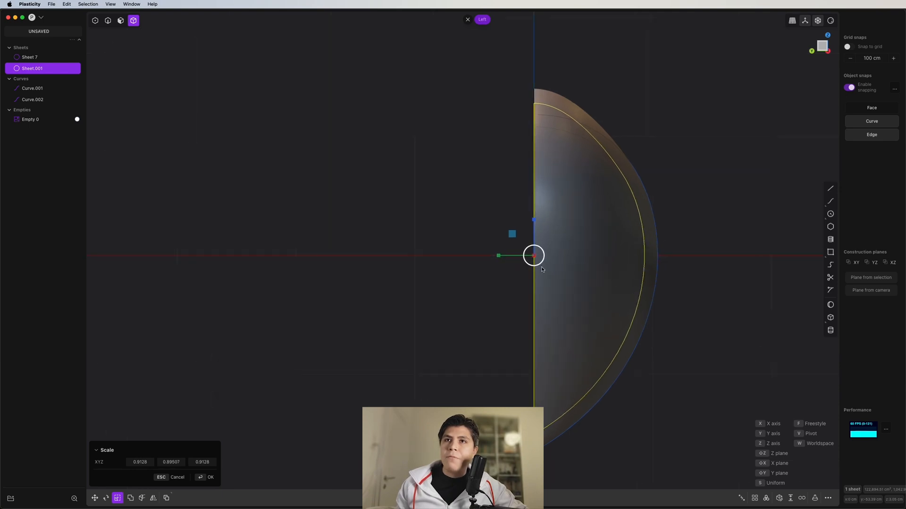
{"action": "middle_click_drag", "start_coordinate": [559, 235], "coordinate": [762, 226]}
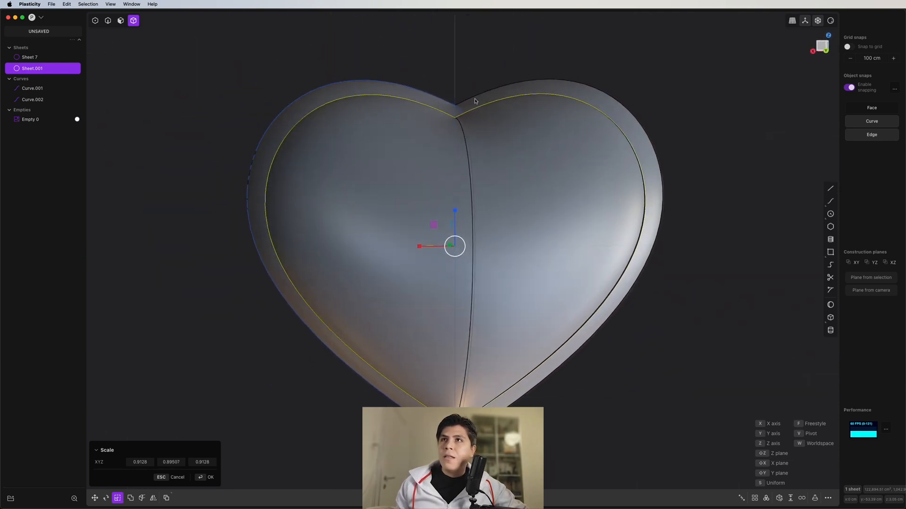
{"action": "middle_click_drag", "start_coordinate": [475, 101], "coordinate": [534, 101]}
{"action": "middle_click_drag", "start_coordinate": [405, 157], "coordinate": [393, 173]}
{"action": "left_click_drag", "start_coordinate": [417, 256], "coordinate": [417, 257]}
{"action": "mouse_move", "coordinate": [430, 237]}
{"action": "middle_mouse_down"}
{"action": "mouse_move", "coordinate": [449, 206]}
{"action": "mouse_move", "coordinate": [414, 240]}
{"action": "middle_mouse_up"}
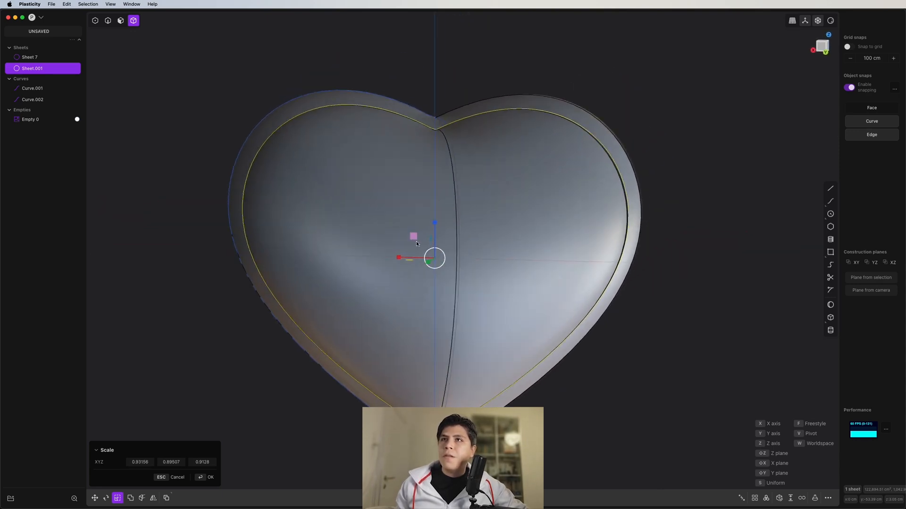
{"action": "key", "text": "Return"}
- Hide the half-mask outline curve lying over the outer heart sheet's rim edge
{"action": "scroll", "coordinate": [479, 121], "scroll_direction": "down", "scroll_amount": 2}
{"action": "middle_click_drag", "start_coordinate": [479, 121], "coordinate": [502, 155], "text": "shift"}
{"action": "scroll", "coordinate": [502, 155], "scroll_direction": "up", "scroll_amount": 2}
{"action": "key", "text": "2"}
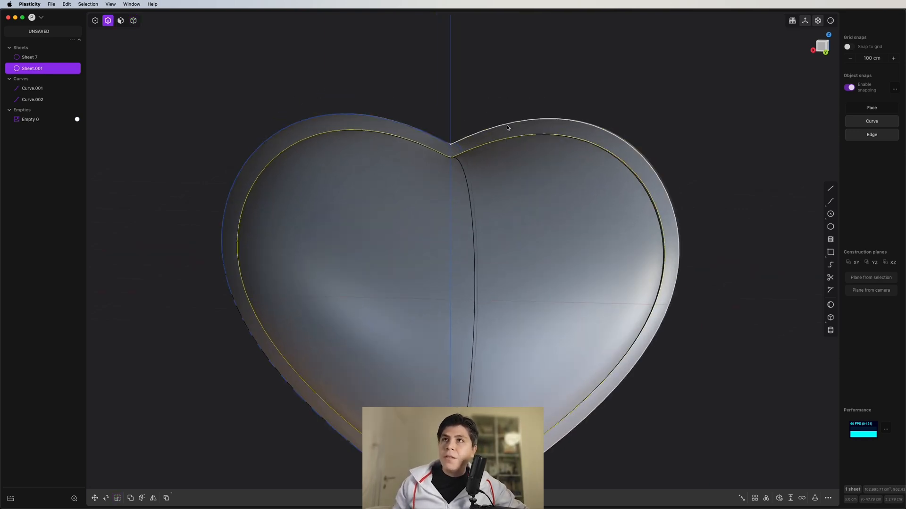
{"action": "left_click", "coordinate": [425, 132]}
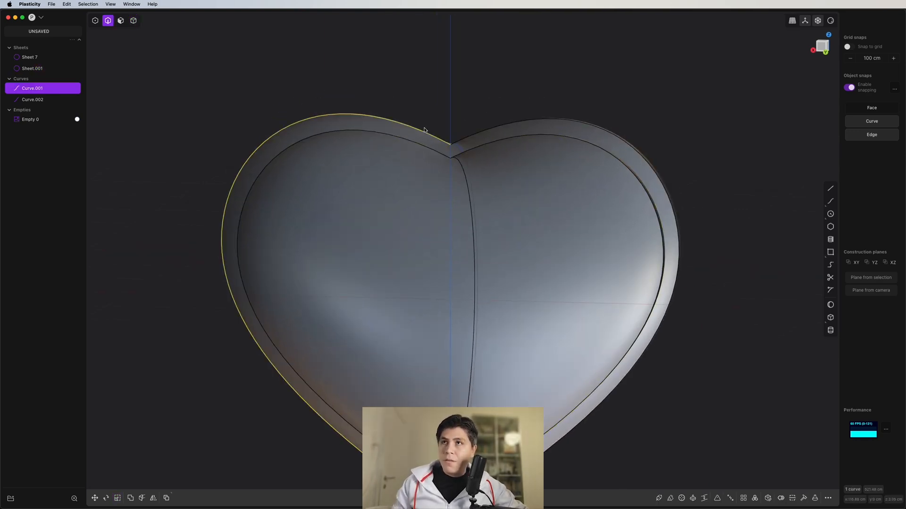
{"action": "key", "text": "h"}
- Loft the outer heart's rim edges to the inner heart's rim edges with G1 continuity, closing the back gap
{"action": "left_click", "coordinate": [434, 135], "text": "alt"}
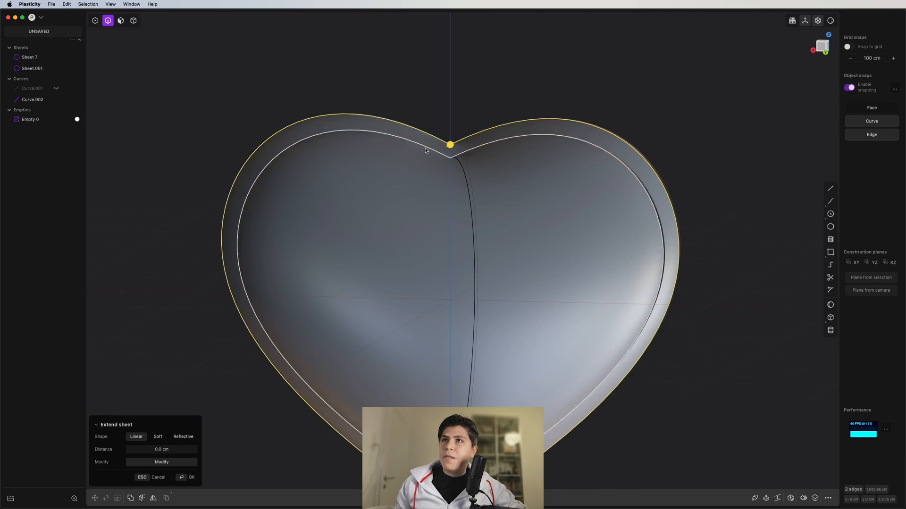
{"action": "left_click", "coordinate": [448, 156], "text": "alt+shift"}
{"action": "middle_click_drag", "start_coordinate": [447, 156], "coordinate": [486, 186]}
{"action": "key", "text": "l"}
{"action": "key", "text": "Tab"}
{"action": "key", "text": "Tab"}
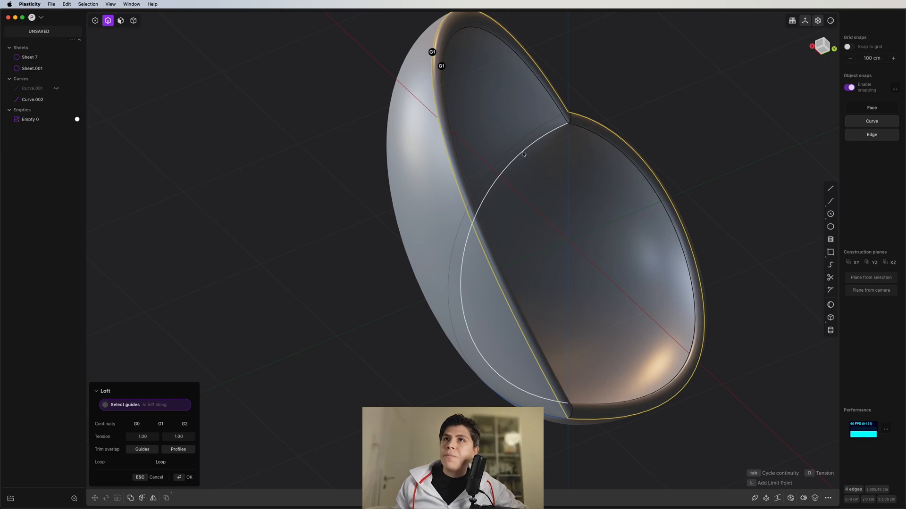
{"action": "key", "text": "Return"}
- Join the outer heart, inner heart and lofted rim sheets into one solid
{"action": "middle_click_drag", "start_coordinate": [523, 155], "coordinate": [491, 198]}
{"action": "scroll", "coordinate": [491, 198], "scroll_direction": "down", "scroll_amount": 3}
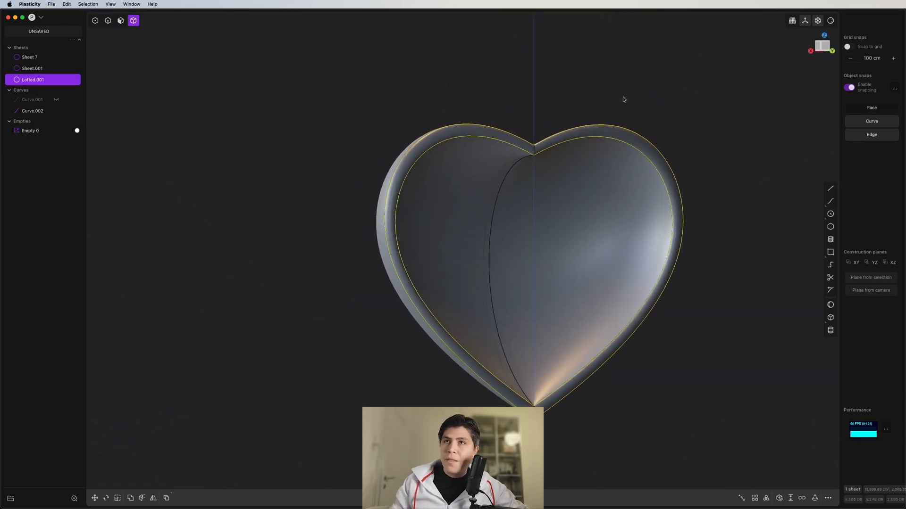
{"action": "left_click_drag", "start_coordinate": [622, 99], "coordinate": [353, 335]}
{"action": "middle_click_drag", "start_coordinate": [470, 254], "coordinate": [517, 270]}
{"action": "left_click", "coordinate": [584, 145]}
{"action": "left_click_drag", "start_coordinate": [607, 93], "coordinate": [413, 313]}
{"action": "key", "text": "j"}
{"action": "middle_click_drag", "start_coordinate": [427, 285], "coordinate": [599, 243]}
{"action": "middle_click_drag", "start_coordinate": [423, 264], "coordinate": [595, 222], "text": "shift"}
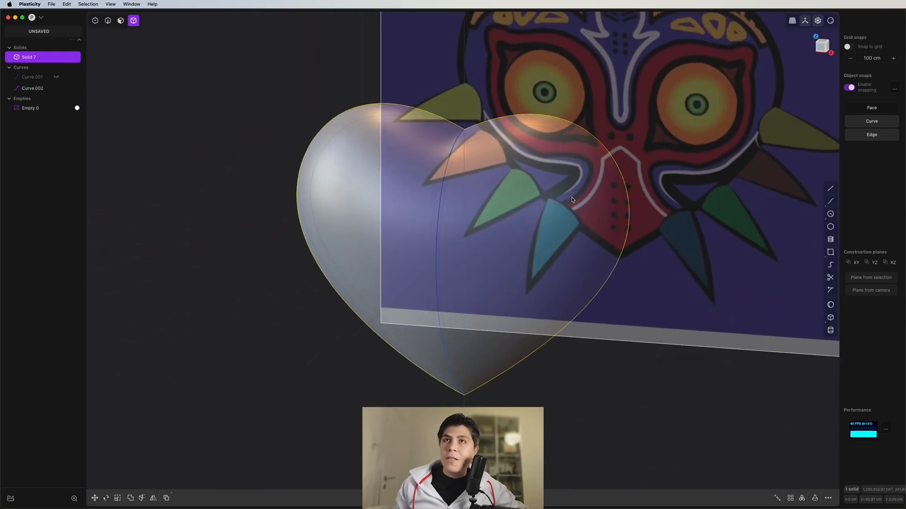
- In front view, start a control-point curve on the centre line below the nose stripe, tracing up the red eye patch's inner edge
{"action": "middle_click_drag", "start_coordinate": [748, 84], "coordinate": [766, 94], "text": "shift"}
{"action": "left_click", "coordinate": [821, 47]}
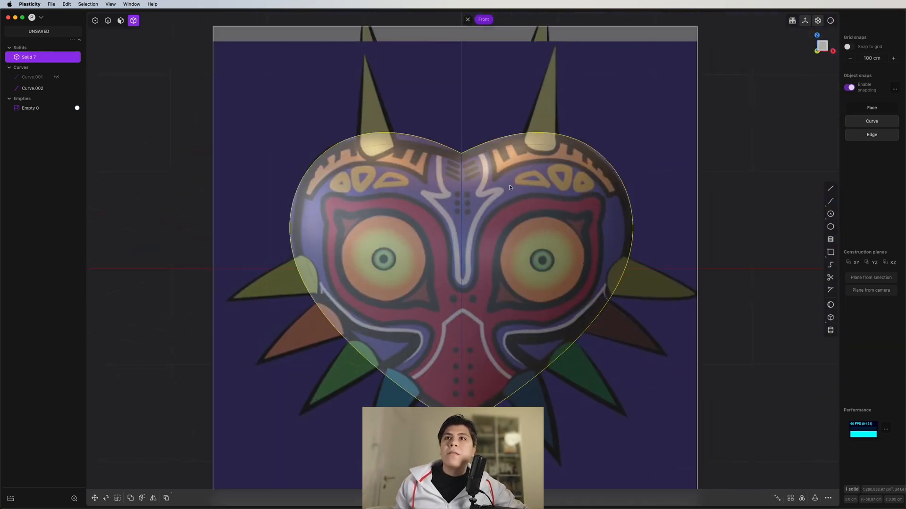
{"action": "scroll", "coordinate": [456, 190], "scroll_direction": "up", "scroll_amount": 5}
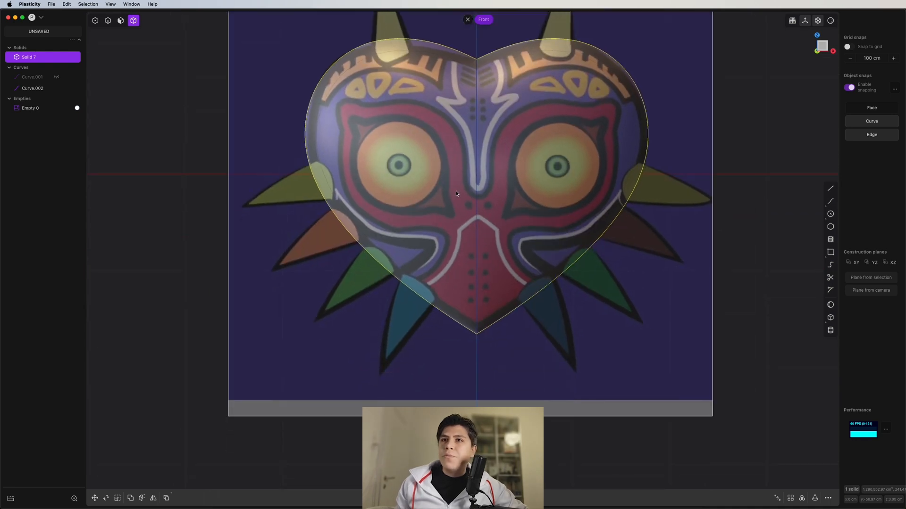
{"action": "scroll", "coordinate": [502, 202], "scroll_direction": "down", "scroll_amount": 3}
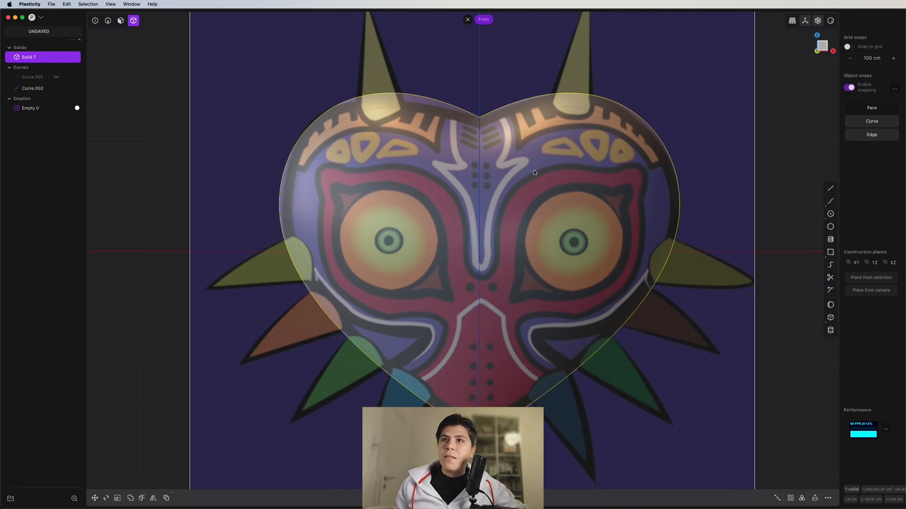
{"action": "scroll", "coordinate": [523, 250], "scroll_direction": "up", "scroll_amount": 3}
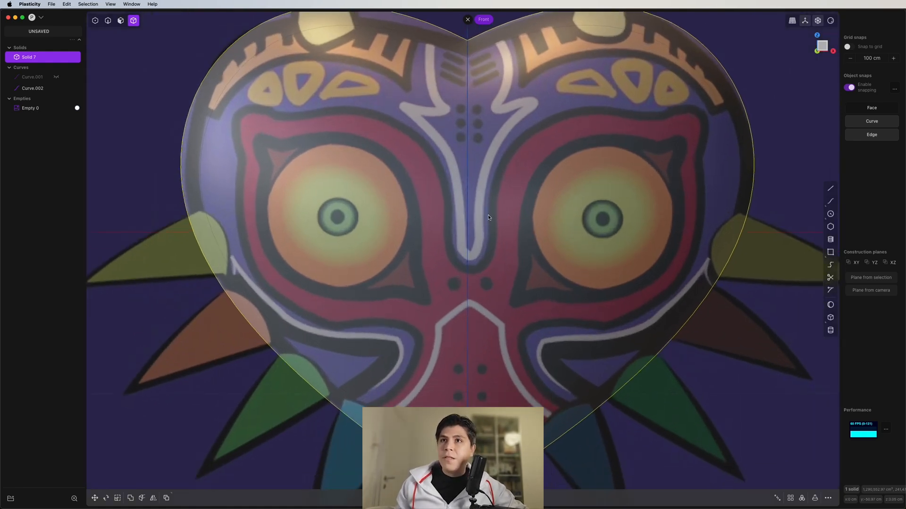
{"action": "key", "text": "c"}
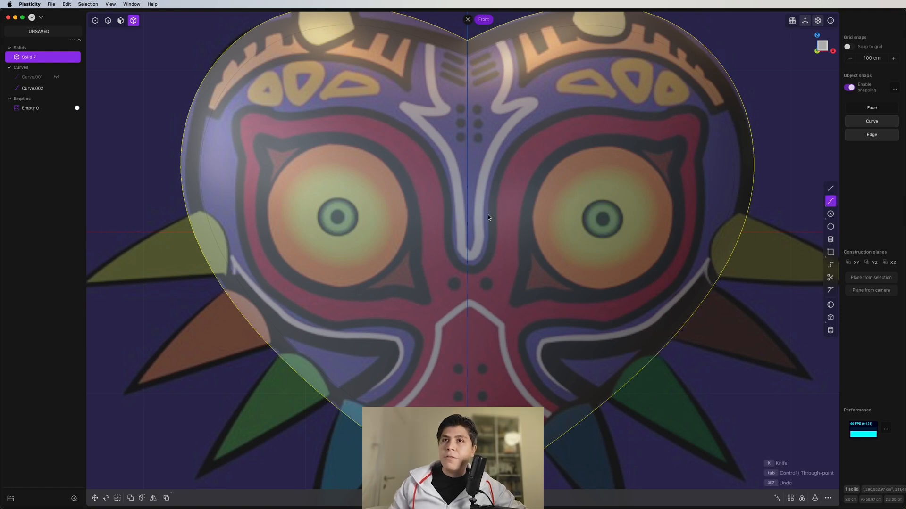
{"action": "scroll", "coordinate": [487, 217], "scroll_direction": "up", "scroll_amount": 2}
{"action": "left_click", "coordinate": [460, 286]}
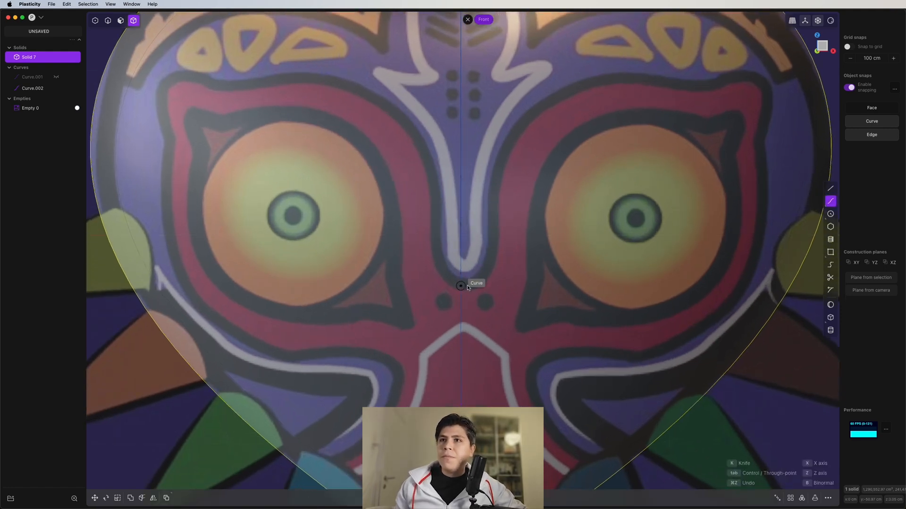
{"action": "left_click", "coordinate": [480, 286]}
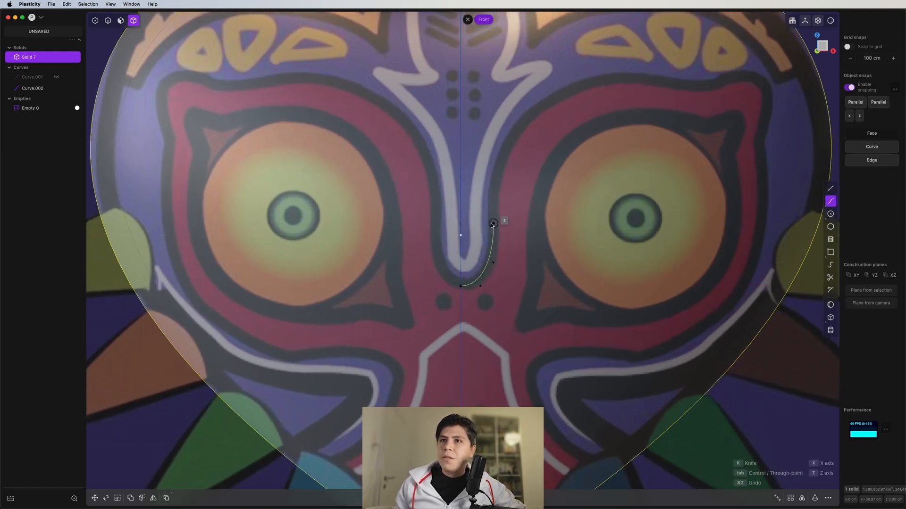
{"action": "left_click", "coordinate": [493, 223]}
{"action": "left_click", "coordinate": [492, 159]}
{"action": "left_click", "coordinate": [513, 103]}
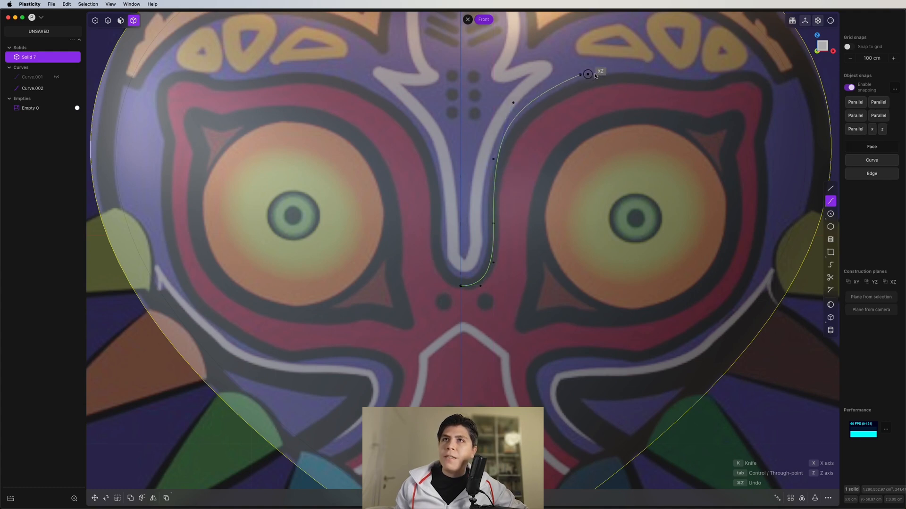
- Continue the curve along the top of the red eye patch and around its outer upper corner
{"action": "left_click", "coordinate": [608, 72]}
{"action": "left_click", "coordinate": [685, 82]}
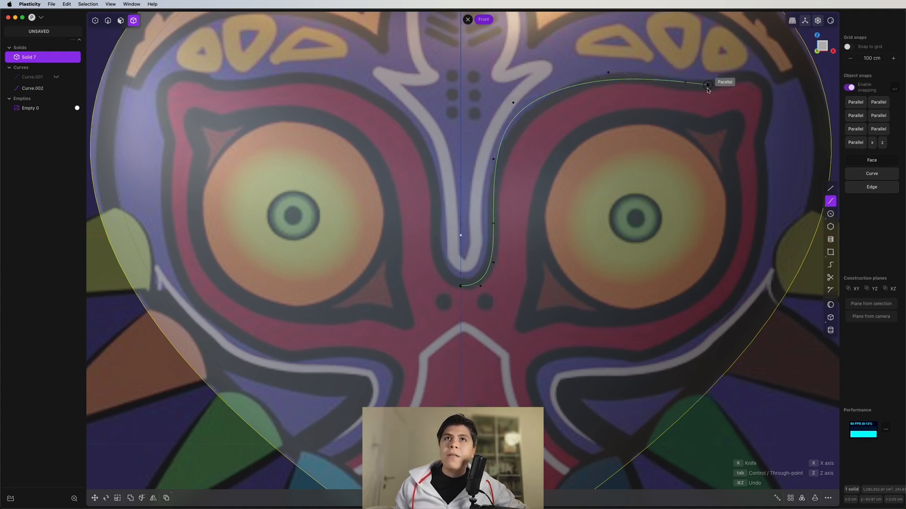
{"action": "left_click", "coordinate": [708, 85]}
{"action": "left_click", "coordinate": [735, 73]}
{"action": "left_click", "coordinate": [760, 73]}
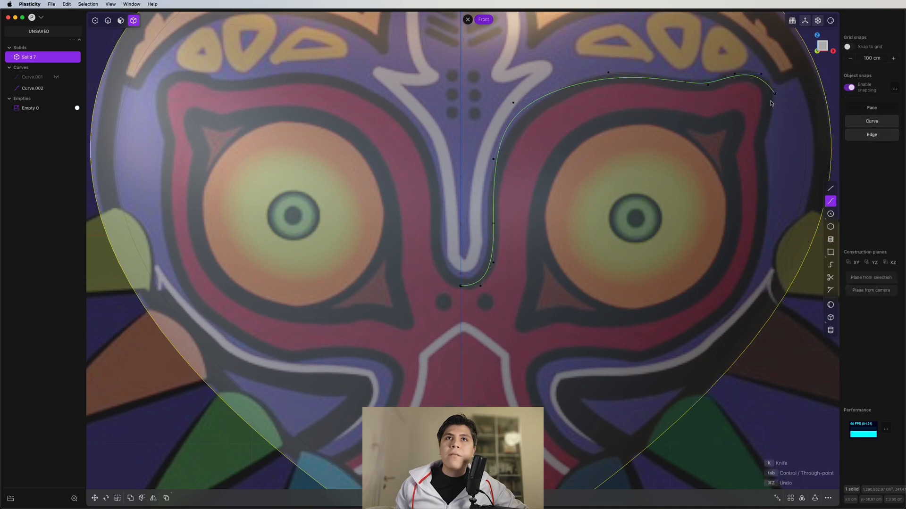
{"action": "left_click", "coordinate": [774, 93]}
{"action": "left_click", "coordinate": [760, 140]}
{"action": "left_click", "coordinate": [760, 162]}
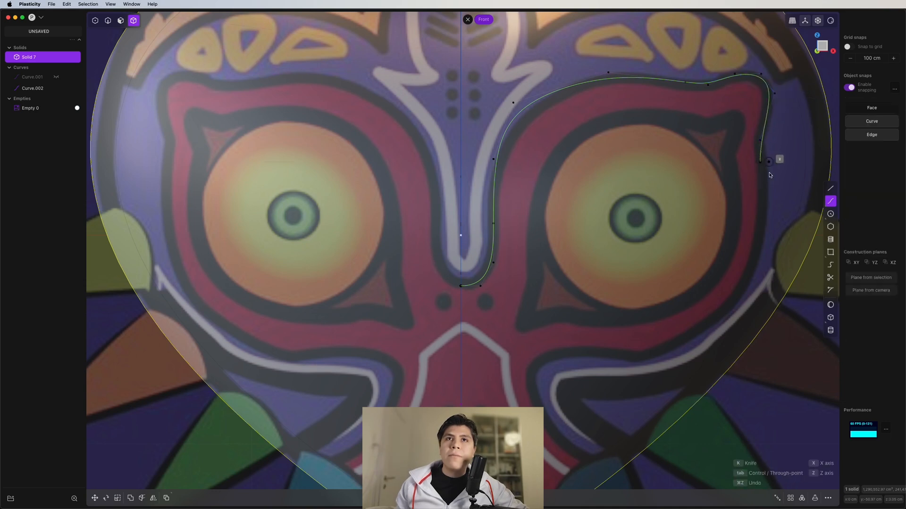
- Trace the curve down the red eye patch's outer side and beneath the eye to the inner cheek bend
{"action": "left_click", "coordinate": [765, 226]}
{"action": "left_click", "coordinate": [733, 304]}
{"action": "left_click", "coordinate": [683, 347]}
{"action": "left_click", "coordinate": [631, 361]}
{"action": "left_click", "coordinate": [571, 352]}
{"action": "left_click", "coordinate": [534, 362]}
{"action": "left_click", "coordinate": [528, 379]}
- Extend the curve along the red snout's side past the heart's lower edge and finish it
{"action": "middle_click_drag", "start_coordinate": [523, 326], "coordinate": [503, 155], "text": "shift"}
{"action": "left_click", "coordinate": [520, 244]}
{"action": "left_click", "coordinate": [544, 276]}
{"action": "left_click", "coordinate": [606, 308]}
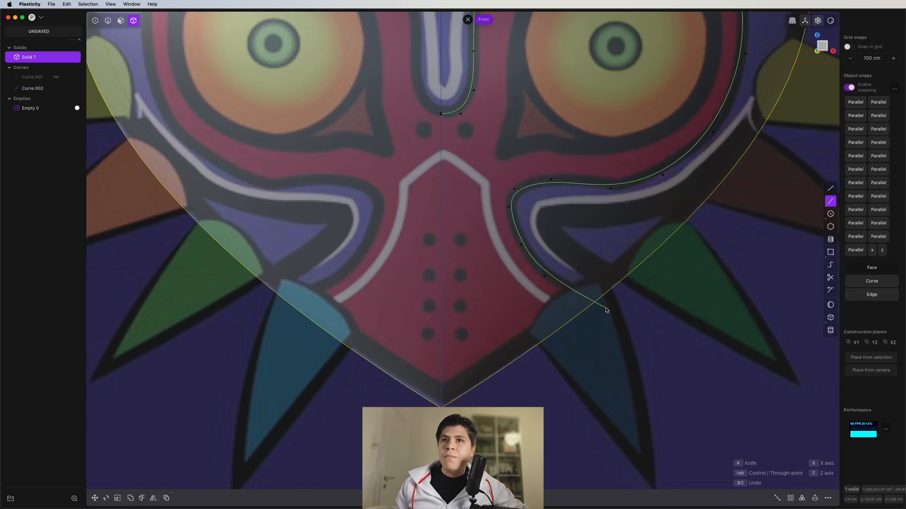
{"action": "right_click", "coordinate": [606, 307]}
{"action": "middle_click_drag", "start_coordinate": [561, 154], "coordinate": [564, 234], "text": "shift"}
{"action": "scroll", "coordinate": [564, 234], "scroll_direction": "down", "scroll_amount": 2}
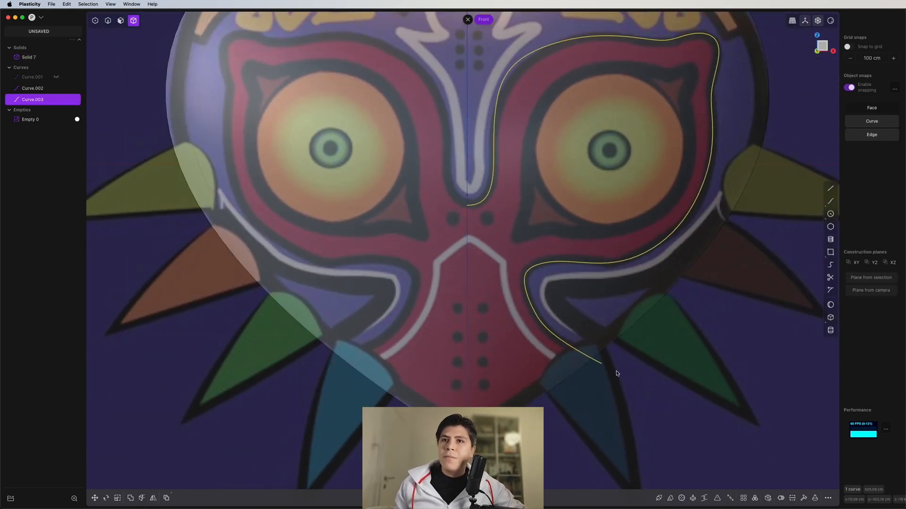
- Reposition the eye-patch curve's control points along the inner upper bend to match the painted outline
{"action": "middle_click_drag", "start_coordinate": [678, 265], "coordinate": [678, 324], "text": "shift"}
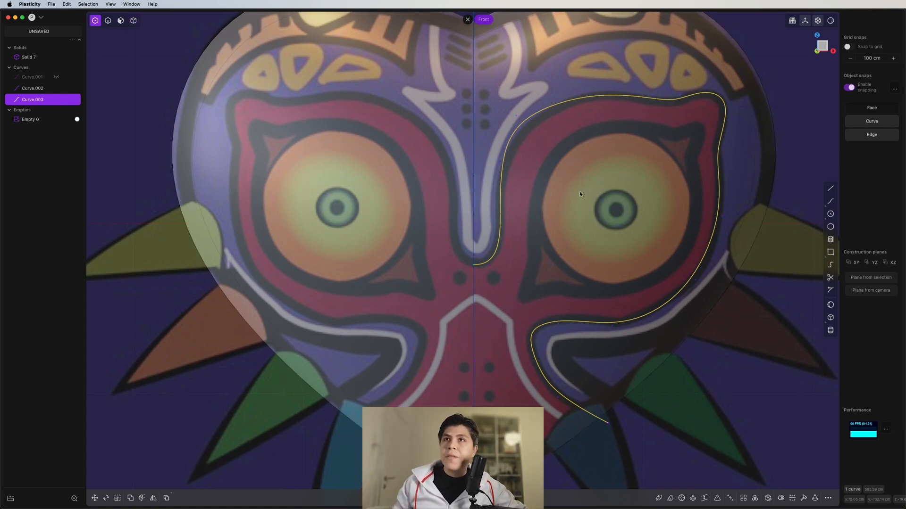
{"action": "left_click_drag", "start_coordinate": [506, 99], "coordinate": [524, 132]}
{"action": "key", "text": "g"}
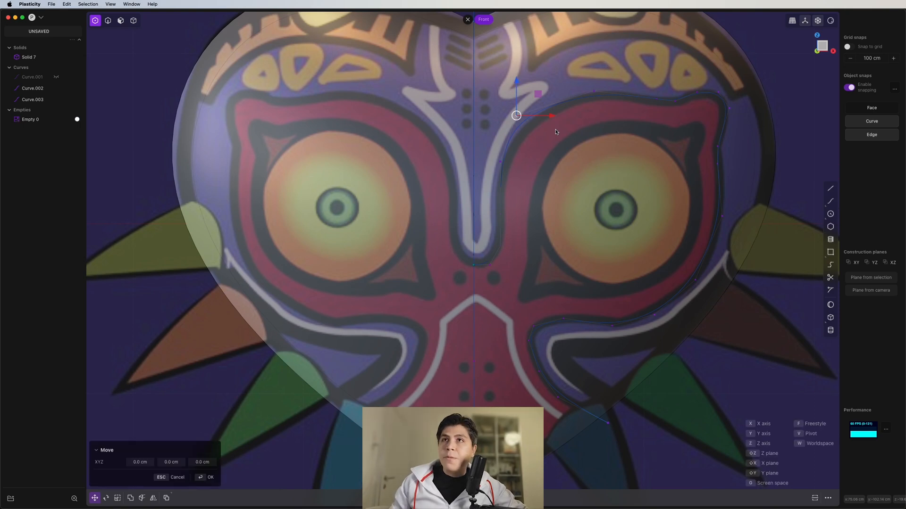
{"action": "left_click", "coordinate": [571, 133]}
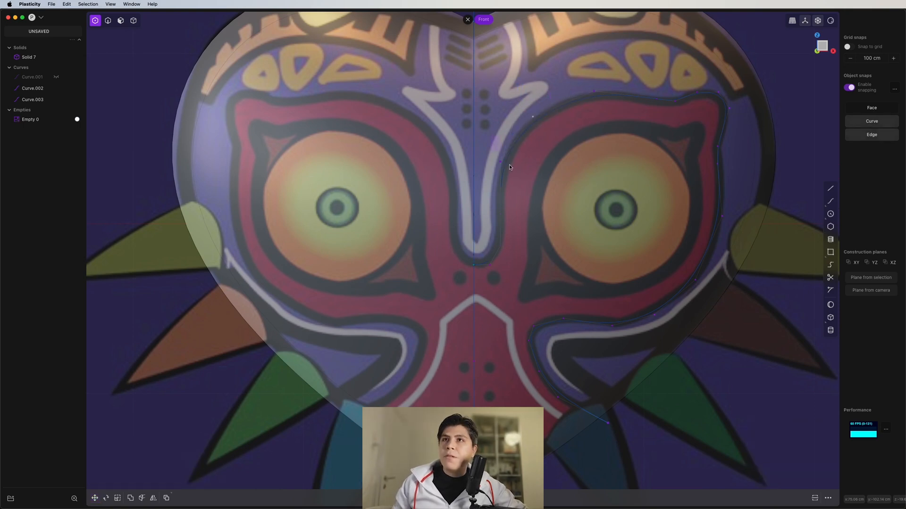
{"action": "key", "text": "g"}
{"action": "left_click", "coordinate": [519, 182]}
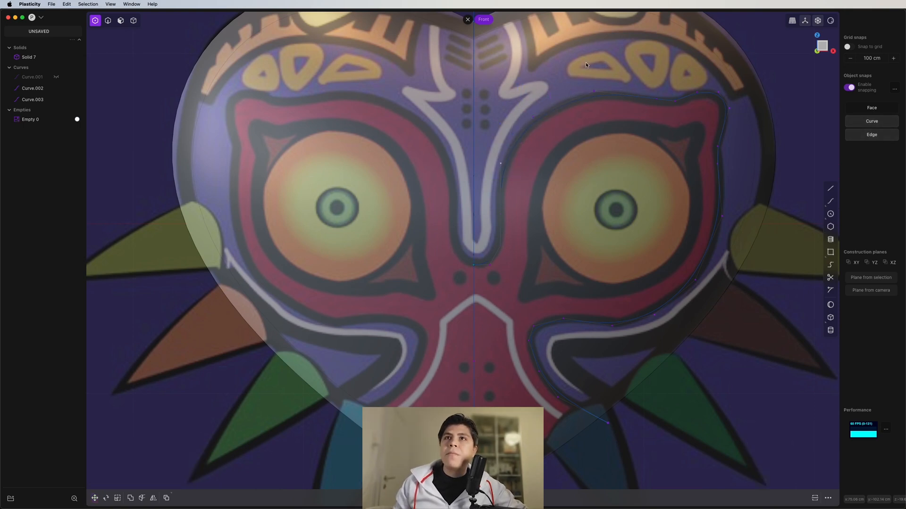
- Adjust the eye-patch curve's control points beneath the eye, near the inner cheek bend, to follow the reference
{"action": "scroll", "coordinate": [612, 160], "scroll_direction": "up", "scroll_amount": 3}
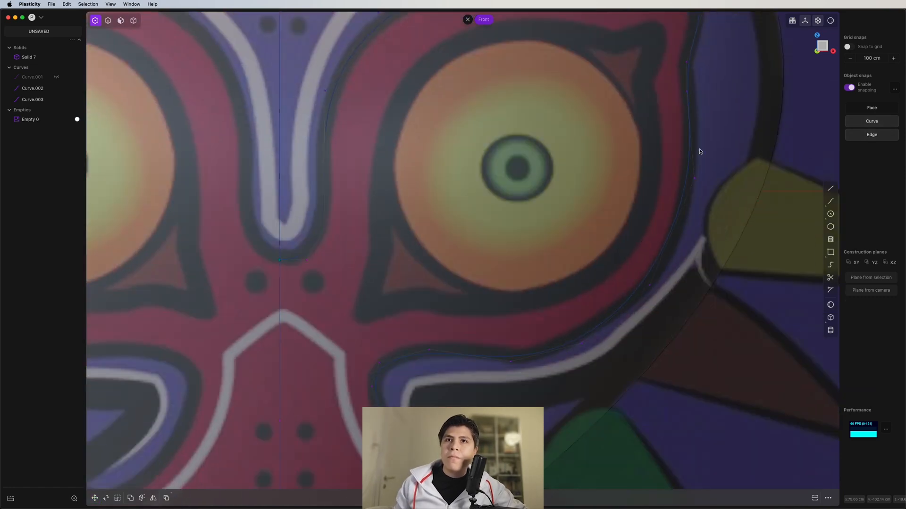
{"action": "left_click", "coordinate": [660, 287]}
{"action": "key", "text": "g"}
{"action": "left_click", "coordinate": [457, 355]}
{"action": "middle_click_drag", "start_coordinate": [457, 355], "coordinate": [490, 213], "text": "shift"}
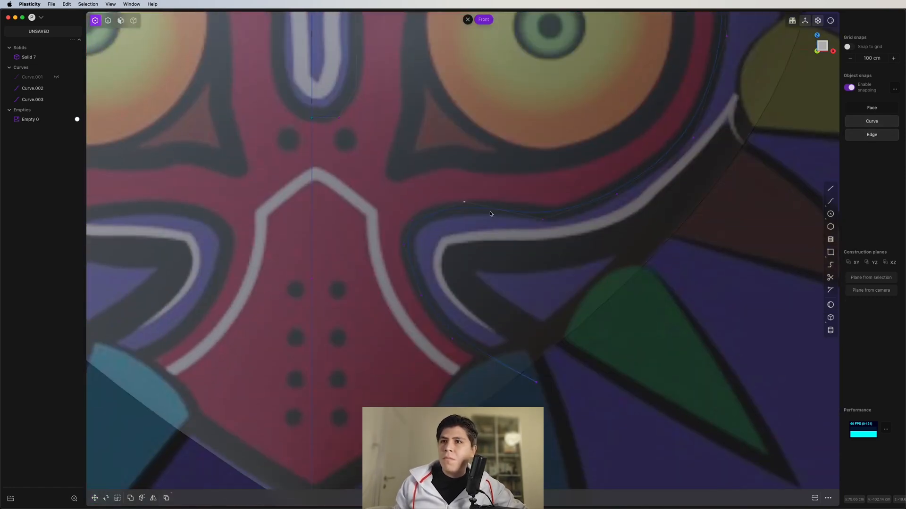
- Mirror the eye-patch curve across the vertical centre line to outline both sides of the face
{"action": "scroll", "coordinate": [490, 214], "scroll_direction": "down", "scroll_amount": 5}
{"action": "scroll", "coordinate": [612, 194], "scroll_direction": "up", "scroll_amount": 2}
{"action": "key", "text": "2"}
{"action": "left_click", "coordinate": [637, 125]}
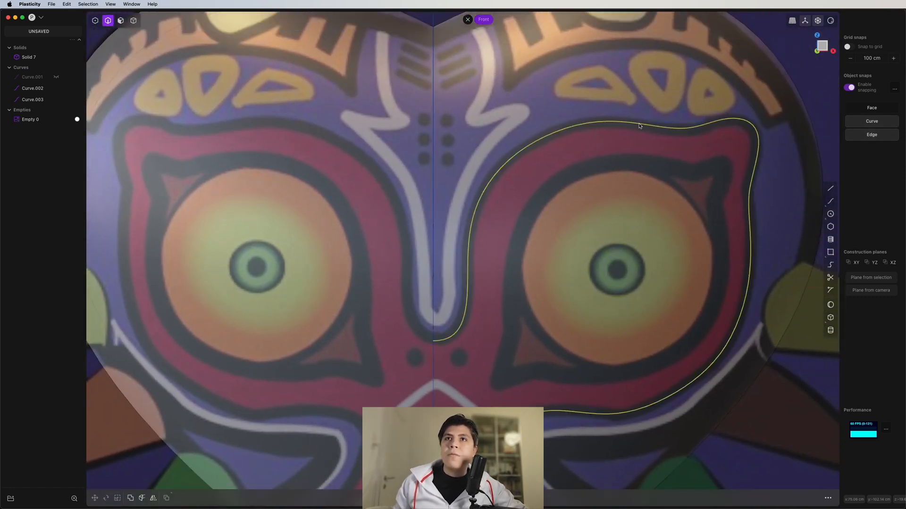
{"action": "left_click", "coordinate": [640, 125]}
{"action": "scroll", "coordinate": [633, 193], "scroll_direction": "down", "scroll_amount": 2}
{"action": "key", "text": "alt+x"}
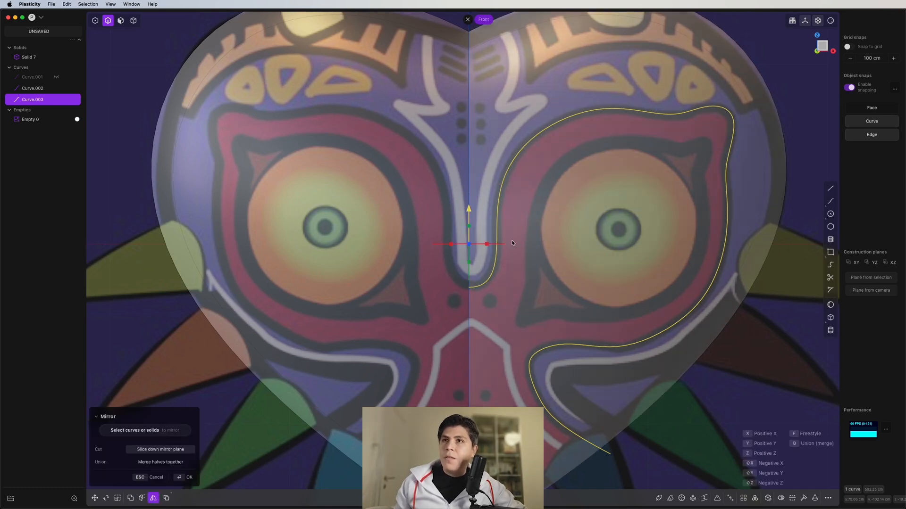
{"action": "key", "text": "Return"}
{"action": "scroll", "coordinate": [508, 106], "scroll_direction": "down", "scroll_amount": 2}
{"action": "scroll", "coordinate": [508, 106], "scroll_direction": "up", "scroll_amount": 2}
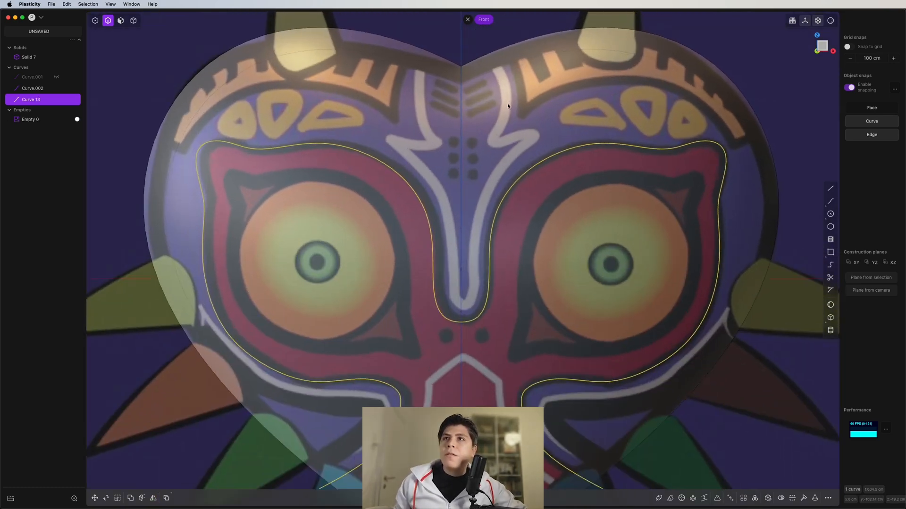
- Start a control-point curve above the heart's notch, tracing the white forehead stripe down and out through its zigzag
{"action": "middle_click_drag", "start_coordinate": [507, 104], "coordinate": [515, 148], "text": "shift"}
{"action": "key", "text": "shift+s"}
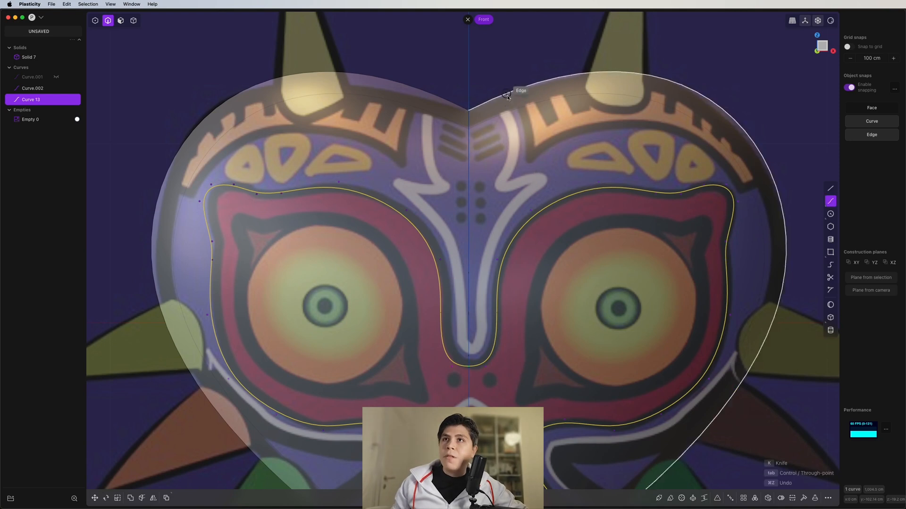
{"action": "left_click", "coordinate": [482, 72]}
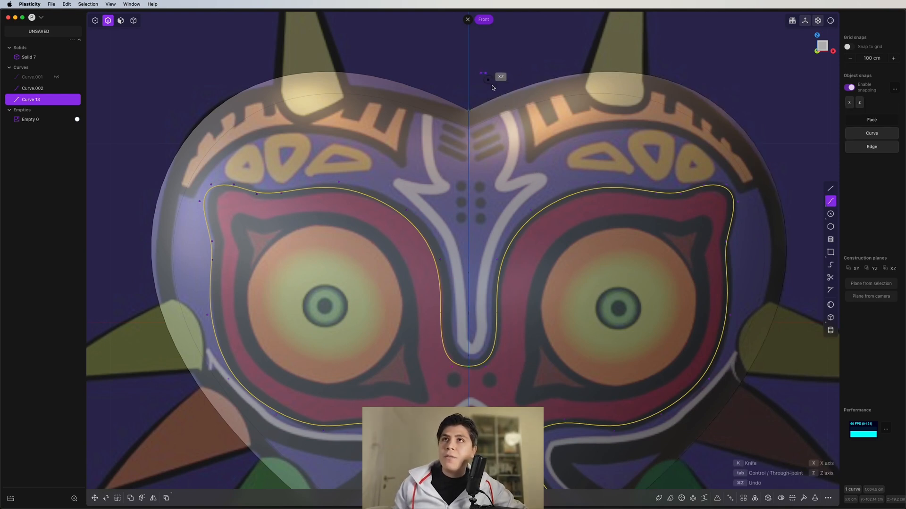
{"action": "left_click", "coordinate": [513, 118]}
{"action": "left_click", "coordinate": [513, 147]}
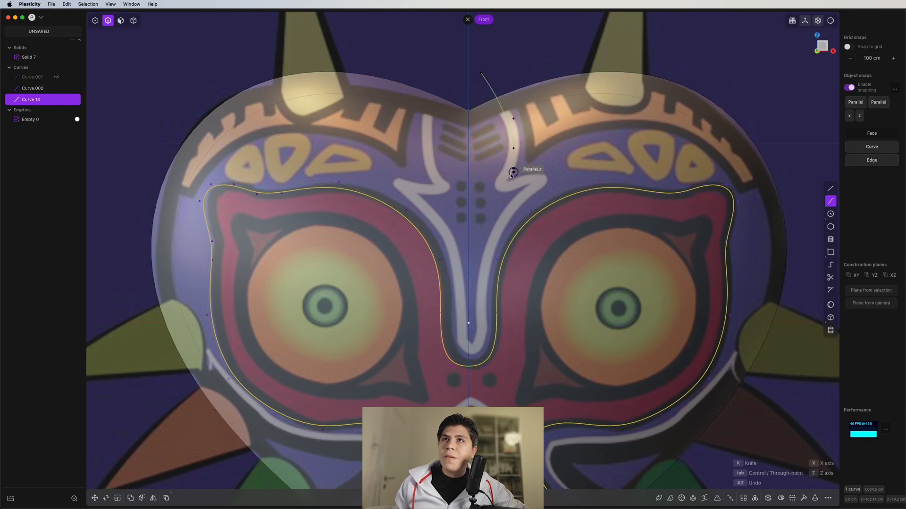
{"action": "scroll", "coordinate": [509, 182], "scroll_direction": "up", "scroll_amount": 8}
{"action": "left_click", "coordinate": [484, 168]}
{"action": "left_click", "coordinate": [471, 204]}
{"action": "left_click", "coordinate": [518, 211]}
{"action": "left_click", "coordinate": [574, 174]}
{"action": "left_click", "coordinate": [621, 166]}
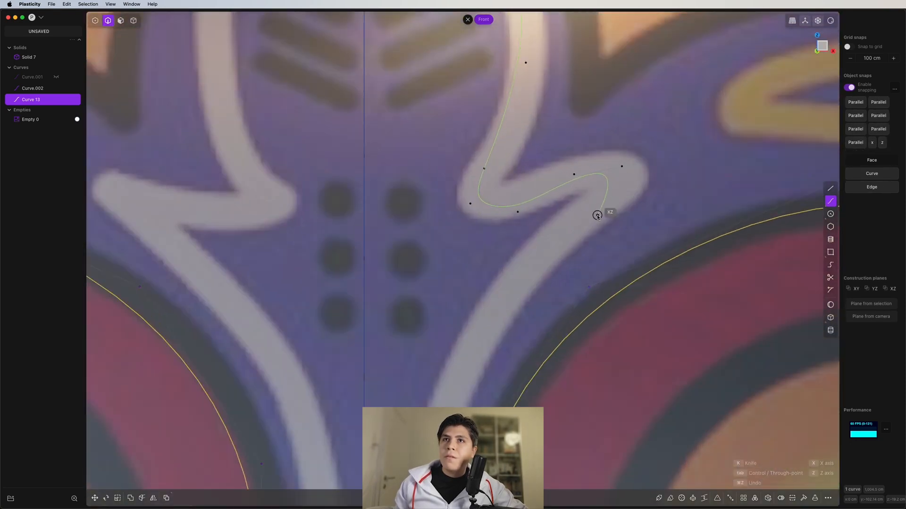
- Continue the white stripe curve down along the nose to its rounded end on the centre line and finish it
{"action": "left_click", "coordinate": [597, 215]}
{"action": "left_click", "coordinate": [512, 287]}
{"action": "middle_click_drag", "start_coordinate": [512, 266], "coordinate": [522, 142], "text": "shift"}
{"action": "scroll", "coordinate": [522, 146], "scroll_direction": "down", "scroll_amount": 5}
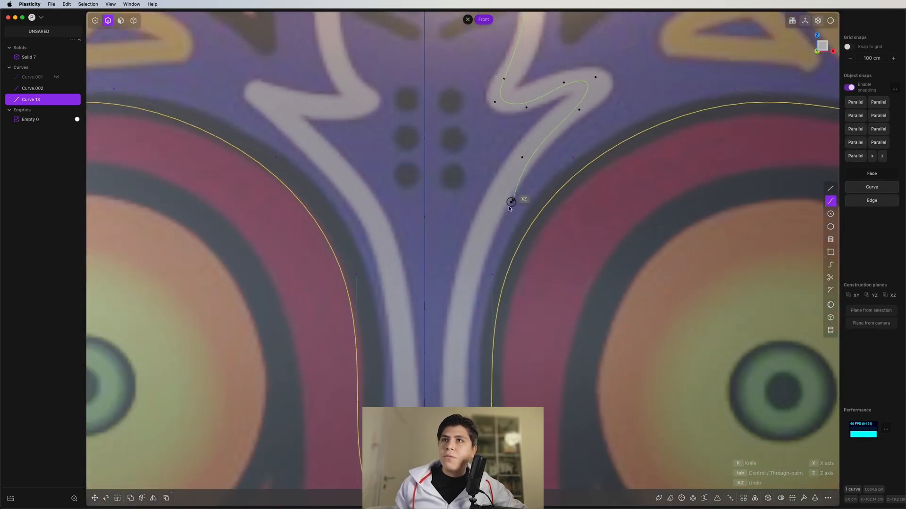
{"action": "left_click", "coordinate": [474, 225]}
{"action": "middle_click_drag", "start_coordinate": [475, 242], "coordinate": [475, 127], "text": "shift"}
{"action": "scroll", "coordinate": [475, 128], "scroll_direction": "down", "scroll_amount": 1}
{"action": "left_click", "coordinate": [455, 238]}
{"action": "left_click", "coordinate": [455, 317]}
{"action": "left_click", "coordinate": [449, 358]}
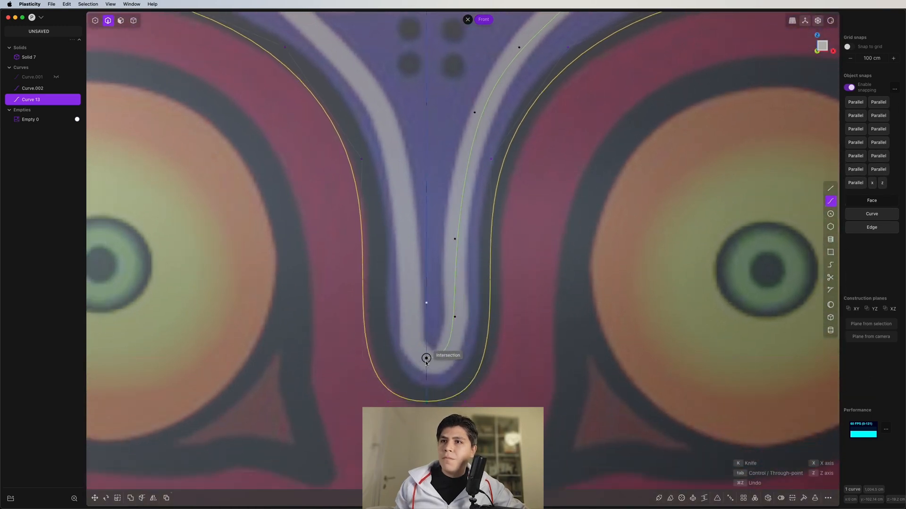
{"action": "left_click", "coordinate": [427, 358]}
{"action": "right_click", "coordinate": [426, 358]}
- Nudge the stripe curve's control point at the zigzag's inner bend to match the painted stripe
{"action": "scroll", "coordinate": [520, 283], "scroll_direction": "down", "scroll_amount": 6}
{"action": "middle_click_drag", "start_coordinate": [519, 95], "coordinate": [519, 112], "text": "shift"}
{"action": "key", "text": "1"}
{"action": "scroll", "coordinate": [499, 163], "scroll_direction": "up", "scroll_amount": 3}
{"action": "left_click", "coordinate": [494, 169]}
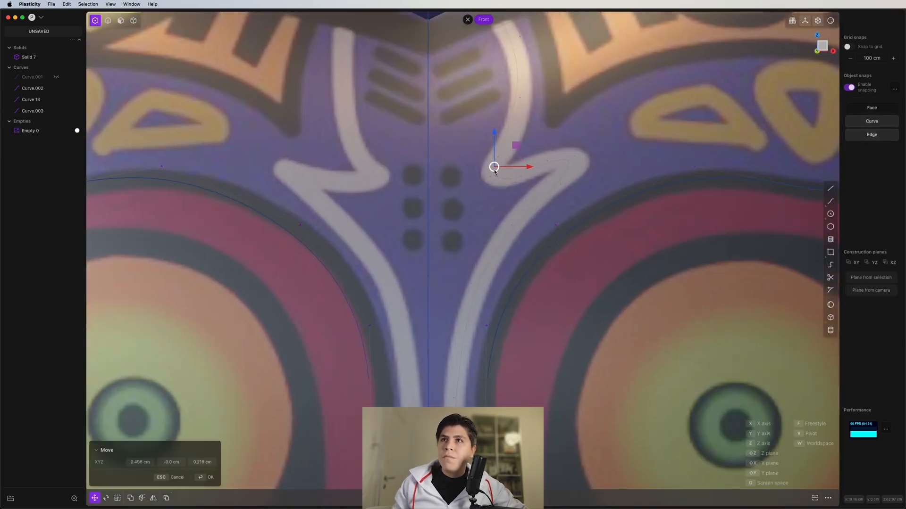
{"action": "left_click", "coordinate": [554, 178]}
- Mirror the white stripe curve across the vertical centre line
{"action": "scroll", "coordinate": [554, 179], "scroll_direction": "down", "scroll_amount": 4}
{"action": "middle_click_drag", "start_coordinate": [500, 242], "coordinate": [511, 203], "text": "shift"}
{"action": "key", "text": "2"}
{"action": "left_click", "coordinate": [536, 94]}
{"action": "key", "text": "alt+x"}
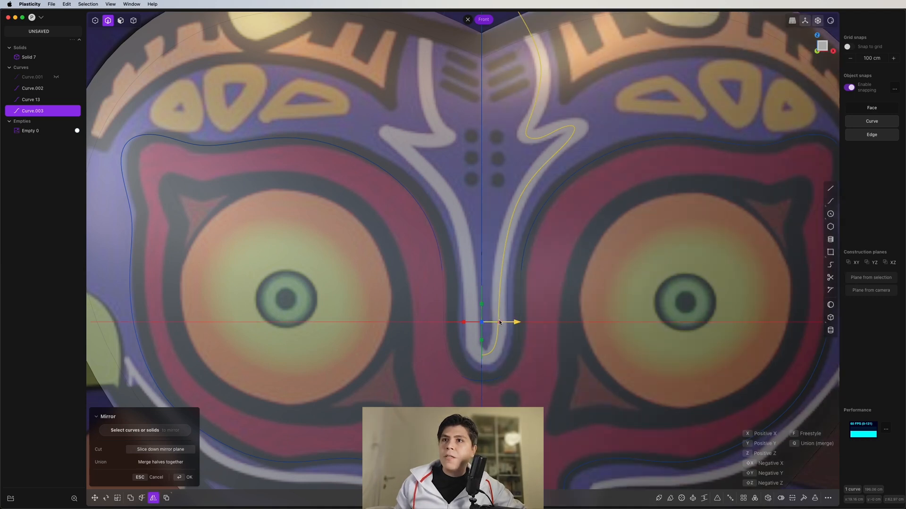
{"action": "left_click", "coordinate": [499, 322]}
{"action": "scroll", "coordinate": [493, 159], "scroll_direction": "down", "scroll_amount": 4}
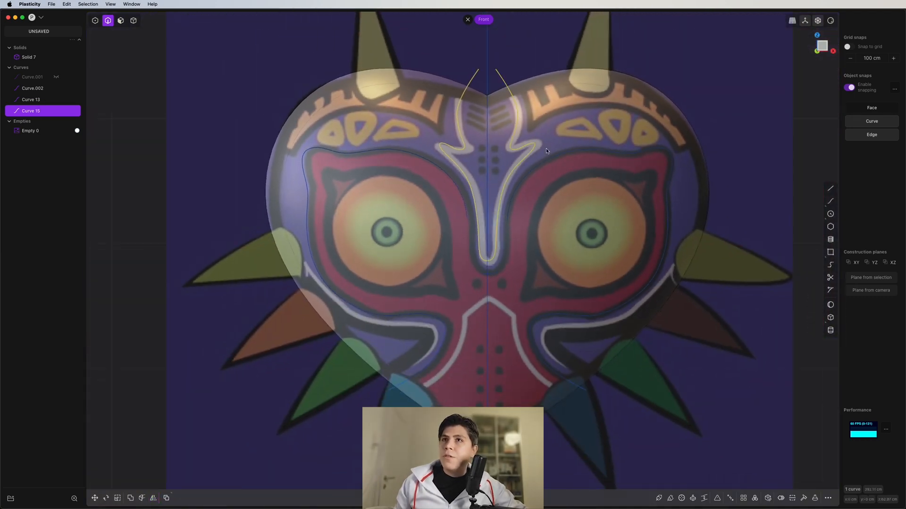
- Start a control-point curve above the heart's upper edge, tracing the brow band's inner side down around its lower tip
{"action": "left_click", "coordinate": [545, 230]}
{"action": "scroll", "coordinate": [587, 138], "scroll_direction": "up", "scroll_amount": 4}
{"action": "middle_click_drag", "start_coordinate": [587, 137], "coordinate": [564, 208], "text": "shift"}
{"action": "key", "text": "shift+a"}
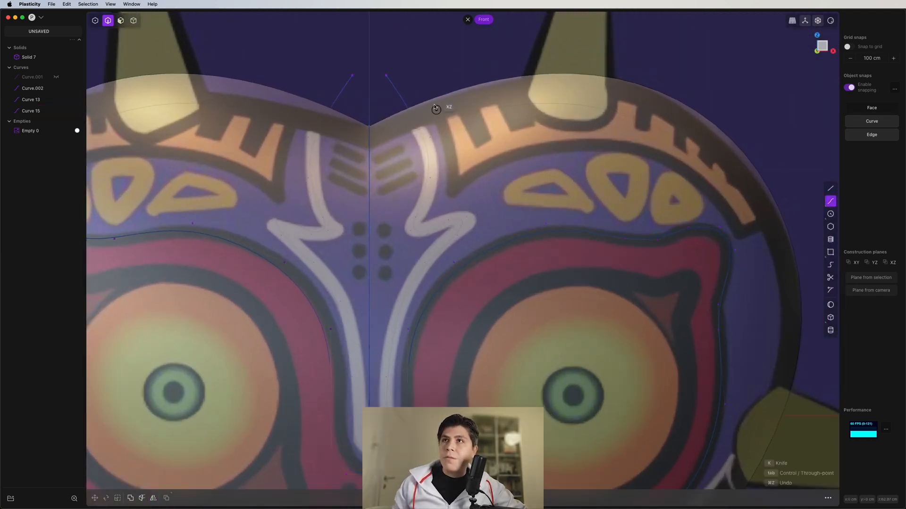
{"action": "left_click", "coordinate": [426, 71]}
{"action": "left_click", "coordinate": [456, 132]}
{"action": "scroll", "coordinate": [455, 182], "scroll_direction": "up", "scroll_amount": 3}
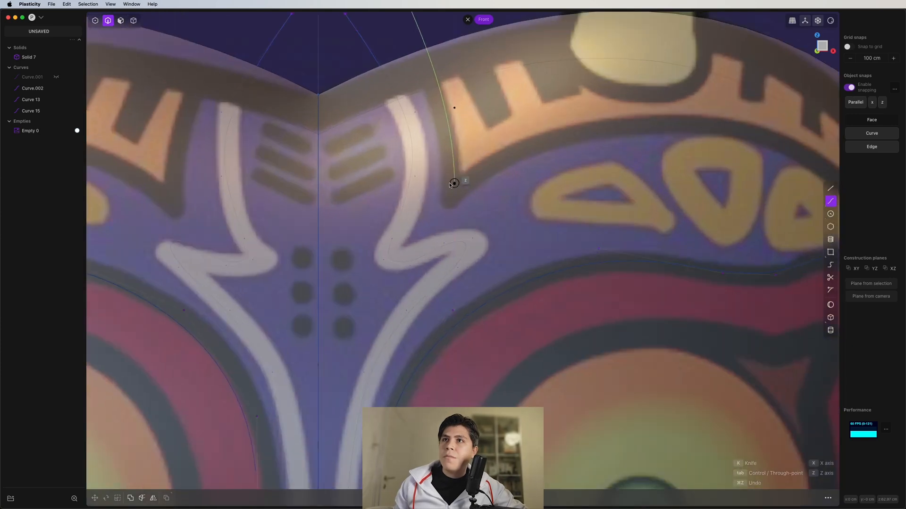
{"action": "left_click", "coordinate": [447, 182]}
{"action": "left_click", "coordinate": [456, 201]}
{"action": "left_click", "coordinate": [470, 201]}
- Trace the curve along the underside of the brow band, past the heart's outer edge, and finish it
{"action": "left_click", "coordinate": [502, 159]}
{"action": "left_click", "coordinate": [588, 125]}
{"action": "left_click", "coordinate": [647, 130]}
{"action": "middle_click_drag", "start_coordinate": [700, 151], "coordinate": [534, 148], "text": "shift"}
{"action": "left_click", "coordinate": [600, 213]}
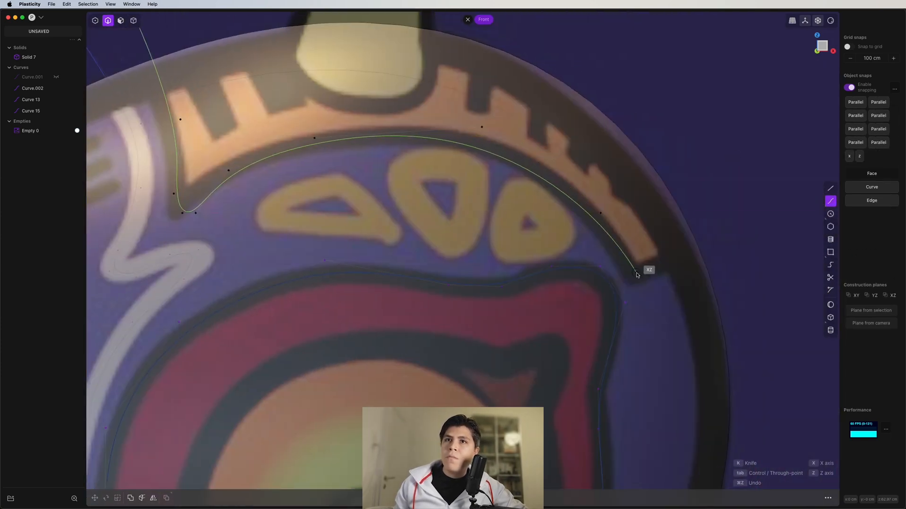
{"action": "left_click", "coordinate": [637, 275]}
{"action": "left_click", "coordinate": [739, 221]}
{"action": "right_click", "coordinate": [739, 221]}
- Move the brow curve's control points at the inner lower tip to fit the reference and select the curve
{"action": "middle_click_drag", "start_coordinate": [344, 197], "coordinate": [567, 227], "text": "shift"}
{"action": "key", "text": "1"}
{"action": "left_click_drag", "start_coordinate": [379, 189], "coordinate": [471, 246]}
{"action": "key", "text": "g"}
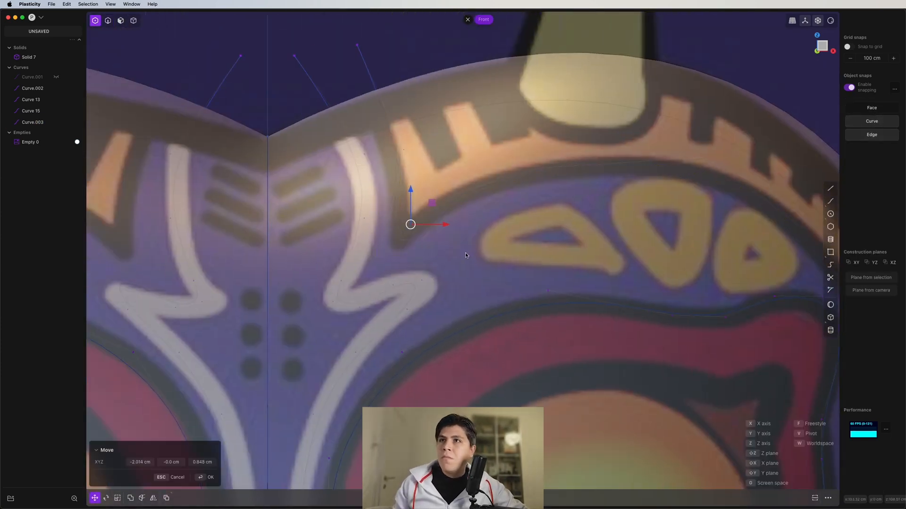
{"action": "left_click", "coordinate": [344, 56]}
{"action": "scroll", "coordinate": [581, 217], "scroll_direction": "down", "scroll_amount": 5}
{"action": "key", "text": "2"}
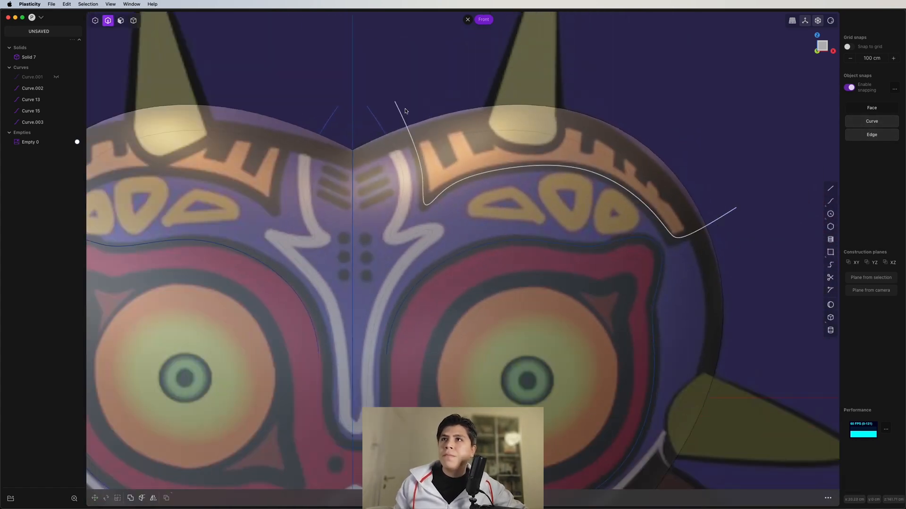
{"action": "left_click", "coordinate": [405, 111]}
- Start a control-point curve outside the heart's lower edge, tracing the white cheek stripe up around its inner bend
{"action": "scroll", "coordinate": [487, 269], "scroll_direction": "down", "scroll_amount": 3}
{"action": "middle_click_drag", "start_coordinate": [487, 269], "coordinate": [501, 73], "text": "shift"}
{"action": "scroll", "coordinate": [554, 263], "scroll_direction": "up", "scroll_amount": 6}
{"action": "key", "text": "shift+s"}
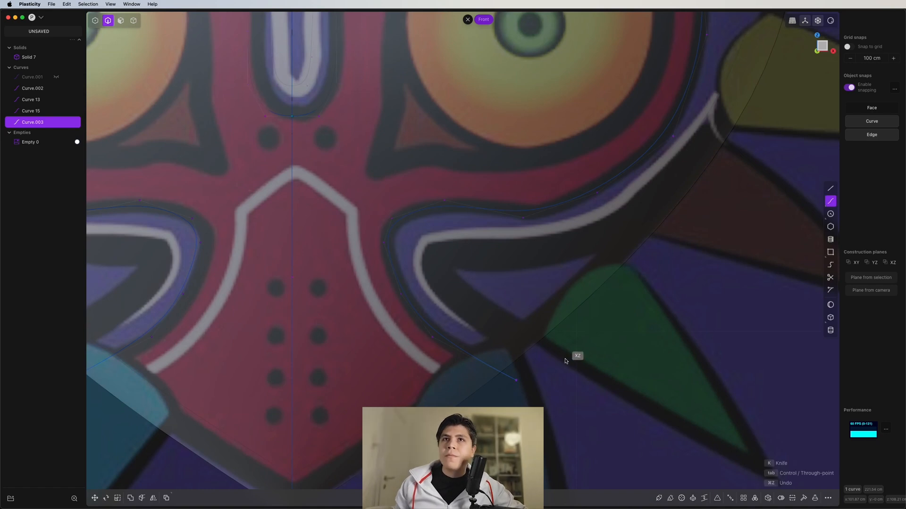
{"action": "scroll", "coordinate": [570, 368], "scroll_direction": "up", "scroll_amount": 2}
{"action": "left_click", "coordinate": [574, 380]}
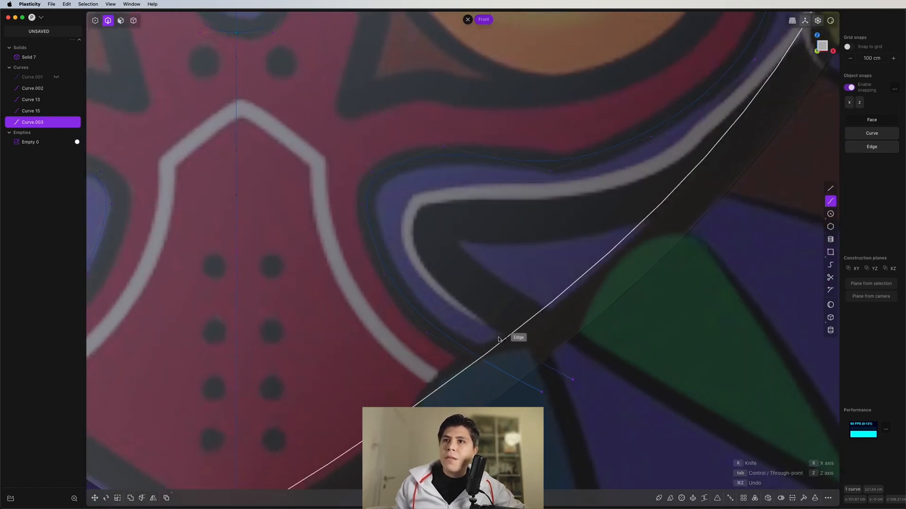
{"action": "left_click", "coordinate": [414, 268]}
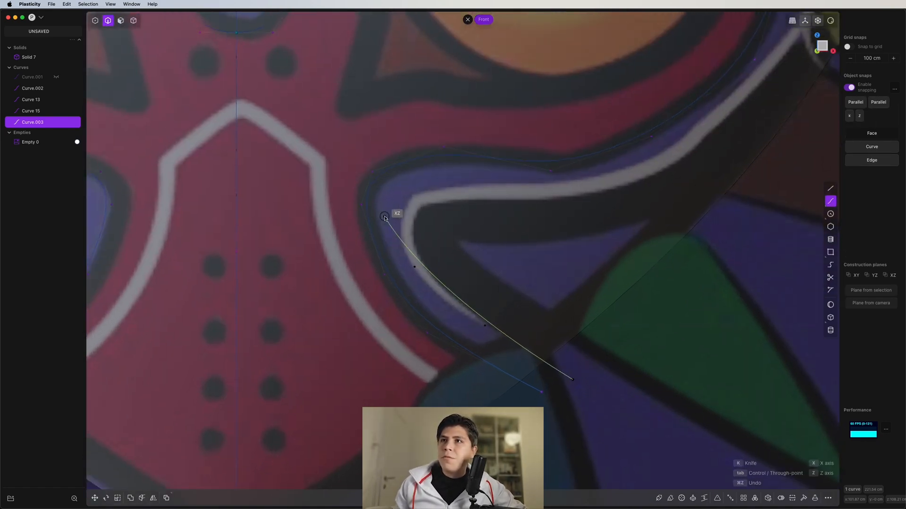
{"action": "left_click", "coordinate": [401, 228]}
{"action": "left_click", "coordinate": [418, 187]}
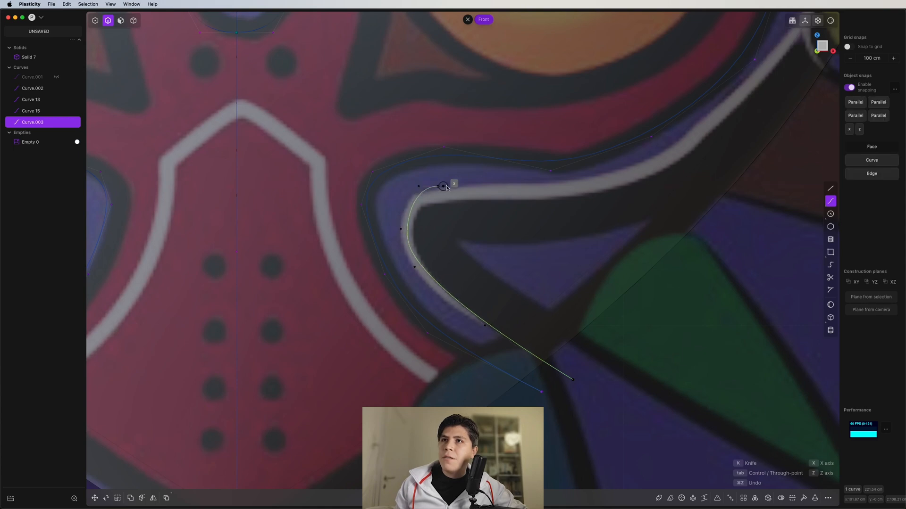
- Trace the curve along the white cheek stripe to its pointed outer tip, past the heart's edge, and finish it
{"action": "left_click", "coordinate": [493, 196]}
{"action": "left_click", "coordinate": [608, 180]}
{"action": "middle_click_drag", "start_coordinate": [677, 150], "coordinate": [578, 214], "text": "shift"}
{"action": "left_click", "coordinate": [592, 213]}
{"action": "left_click", "coordinate": [578, 215]}
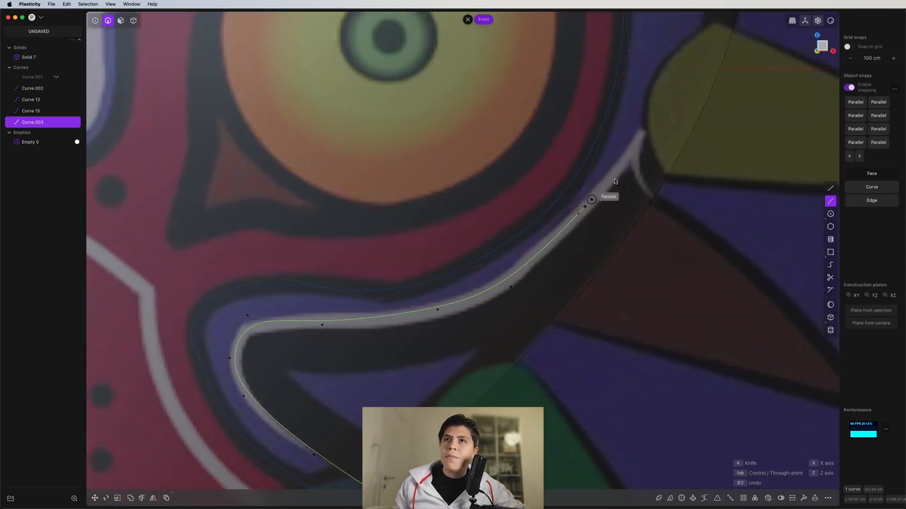
{"action": "left_click", "coordinate": [643, 124]}
{"action": "left_click", "coordinate": [655, 131]}
{"action": "left_click", "coordinate": [643, 174]}
{"action": "left_click", "coordinate": [657, 198]}
{"action": "left_click", "coordinate": [692, 230]}
{"action": "right_click", "coordinate": [692, 229]}
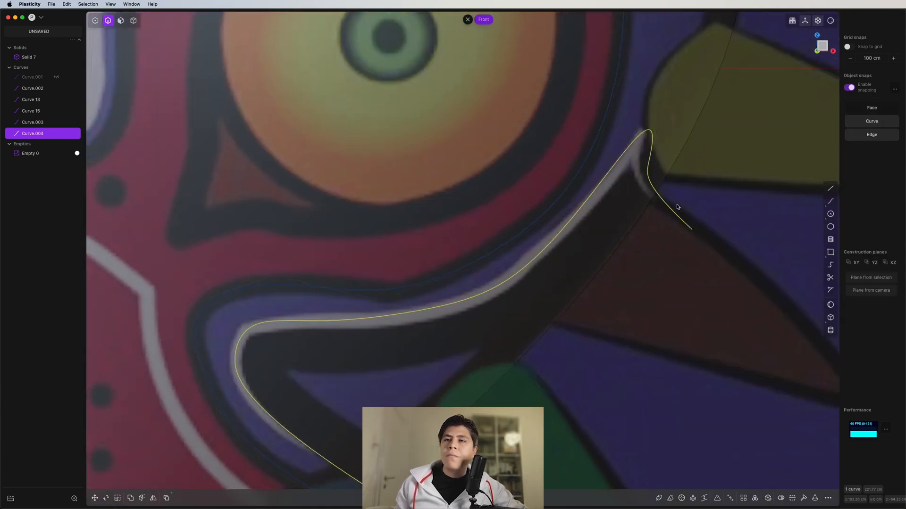
- Adjust the cheek stripe curve's control point just below its pointed outer tip
{"action": "key", "text": "1"}
{"action": "left_click", "coordinate": [643, 175]}
{"action": "key", "text": "g"}
{"action": "right_click", "coordinate": [624, 203]}
{"action": "key", "text": "2"}
- Start a control-point curve outside the heart's lower edge, tracing the purple cheek triangle's lower side around its inner corner
{"action": "middle_click_drag", "start_coordinate": [509, 455], "coordinate": [706, 334], "text": "shift"}
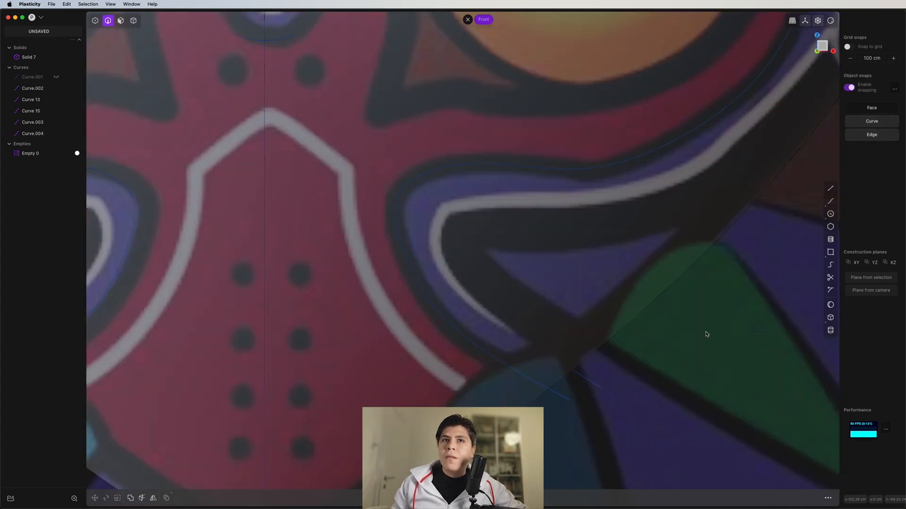
{"action": "key", "text": "p"}
{"action": "left_click", "coordinate": [627, 363]}
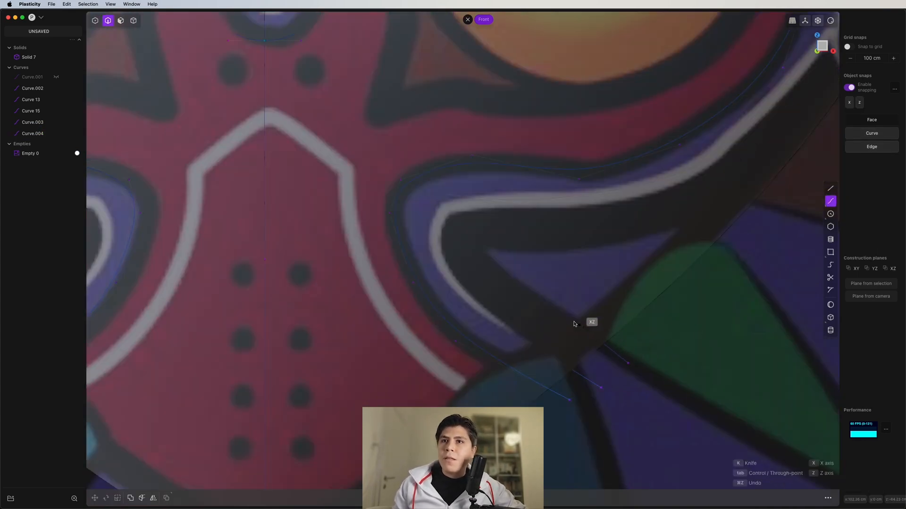
{"action": "left_click", "coordinate": [498, 269]}
{"action": "left_click", "coordinate": [481, 242]}
{"action": "left_click", "coordinate": [501, 241]}
{"action": "left_click", "coordinate": [530, 250]}
- Continue the curve along the lower edge of the black cheek band, past the heart's outer edge, and finish it
{"action": "left_click", "coordinate": [613, 250]}
{"action": "left_click", "coordinate": [684, 221]}
{"action": "middle_click_drag", "start_coordinate": [684, 221], "coordinate": [552, 295], "text": "shift"}
{"action": "left_click", "coordinate": [609, 276]}
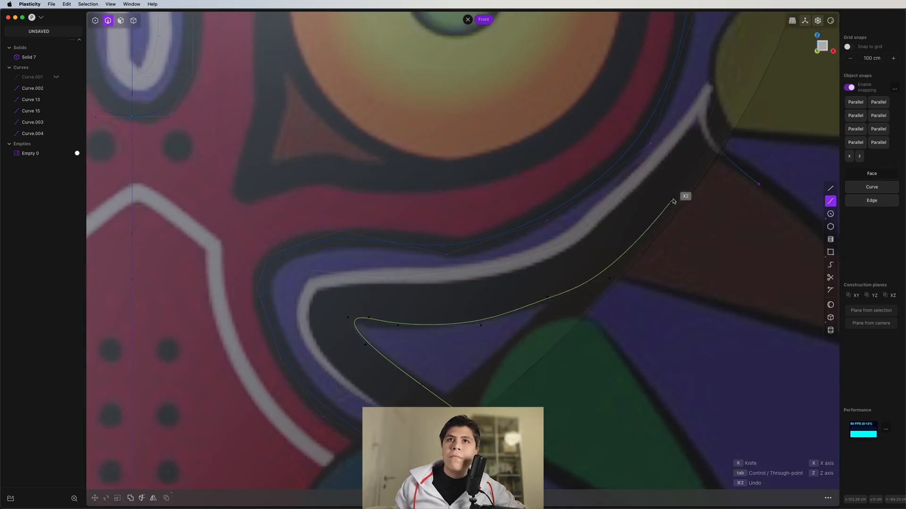
{"action": "left_click", "coordinate": [672, 197]}
{"action": "left_click", "coordinate": [687, 191]}
{"action": "left_click", "coordinate": [730, 216]}
{"action": "right_click", "coordinate": [729, 216]}
- Adjust the black cheek band curve's control point near the purple triangle's outer end and select the curve
{"action": "key", "text": "1"}
{"action": "left_click_drag", "start_coordinate": [558, 305], "coordinate": [581, 313]}
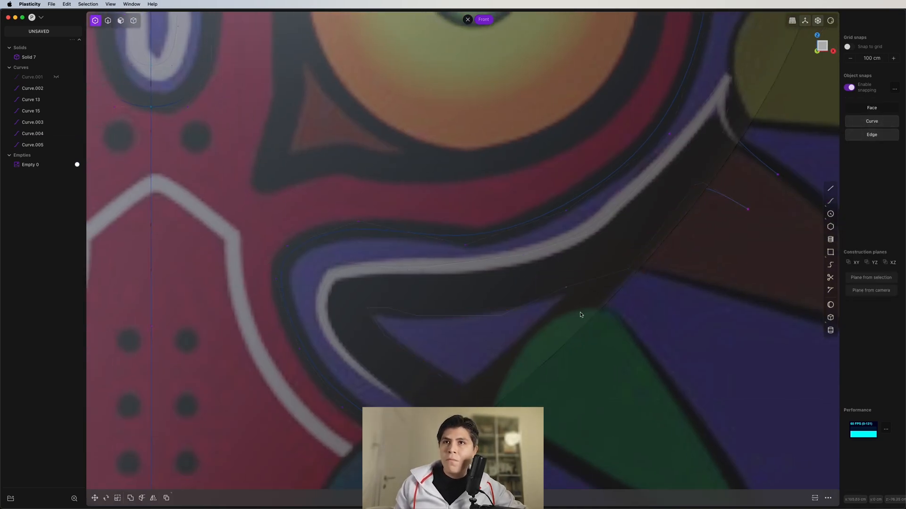
{"action": "key", "text": "2"}
{"action": "left_click", "coordinate": [522, 305]}
- Draw a control-point curve along the white nose outline from its peak on the centre line to its right-hand corner
{"action": "scroll", "coordinate": [545, 307], "scroll_direction": "down", "scroll_amount": 5}
{"action": "middle_click_drag", "start_coordinate": [571, 264], "coordinate": [640, 243], "text": "shift"}
{"action": "key", "text": "shift+a"}
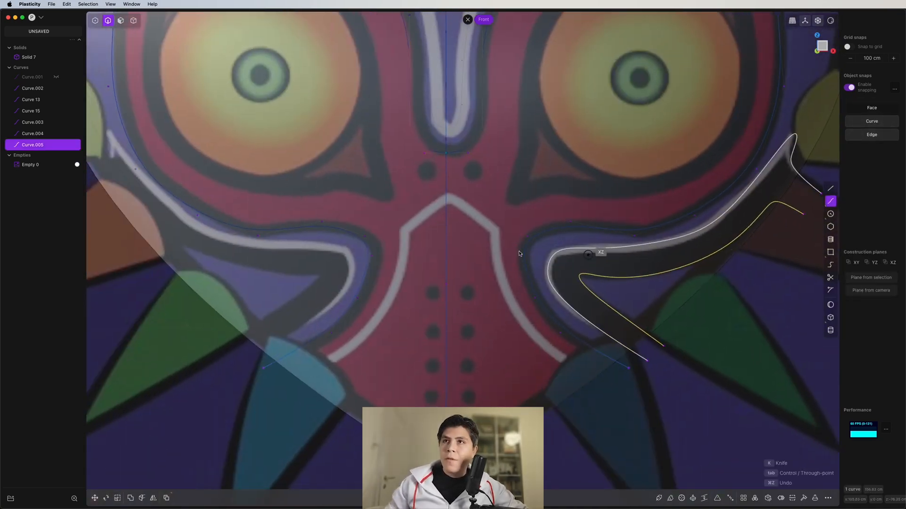
{"action": "left_click", "coordinate": [446, 199]}
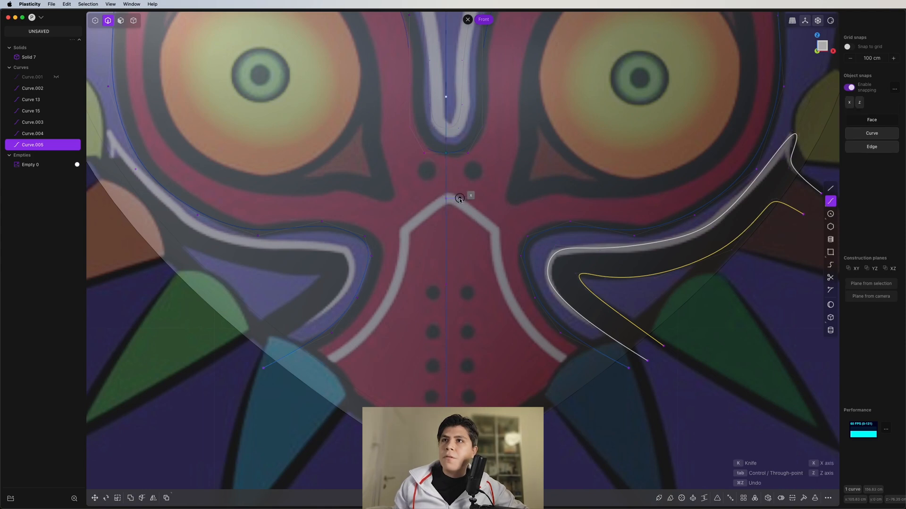
{"action": "left_click", "coordinate": [495, 229]}
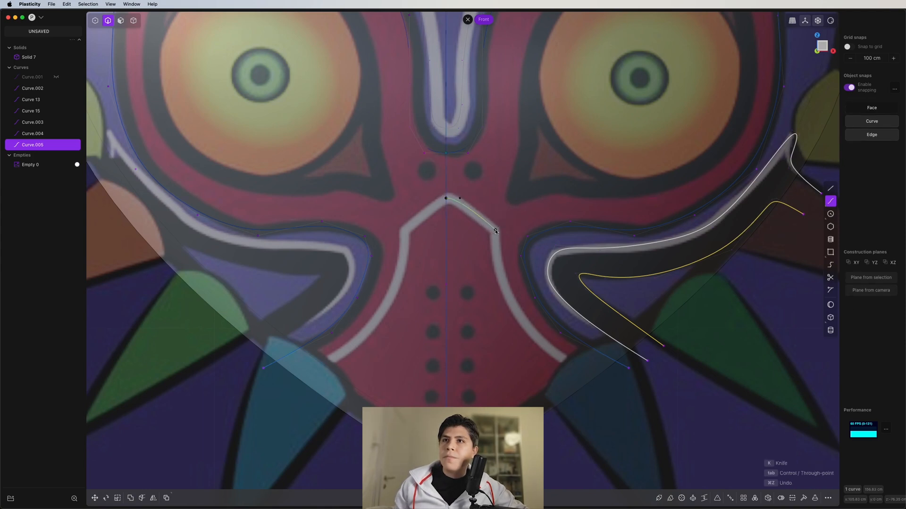
{"action": "right_click", "coordinate": [495, 231]}
- Draw a second curve from that corner down the white nose outline, extending past the heart's lower edge
{"action": "key", "text": "shift+a"}
{"action": "left_click", "coordinate": [495, 230]}
{"action": "left_click", "coordinate": [495, 287]}
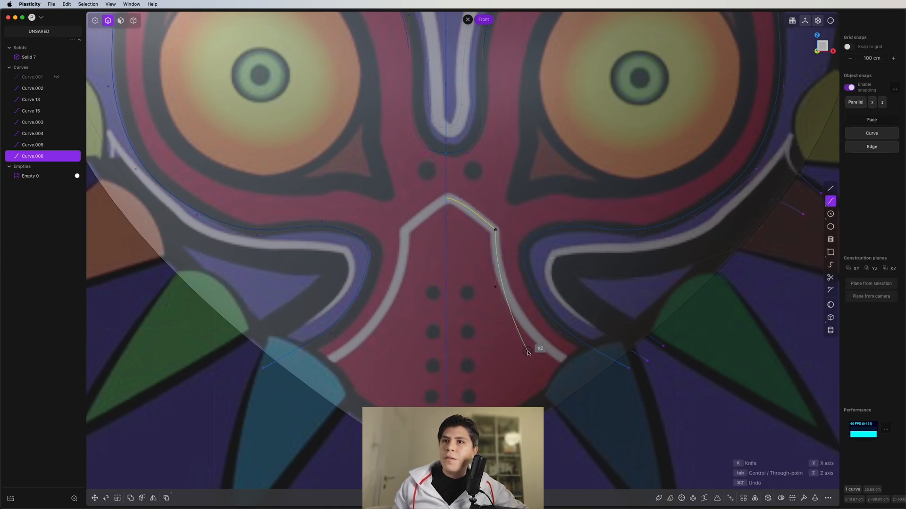
{"action": "left_click", "coordinate": [527, 351]}
{"action": "left_click", "coordinate": [621, 398]}
{"action": "right_click", "coordinate": [621, 397]}
- Shift the lower nose curve's control point beneath the corner slightly inward to match the white outline
{"action": "key", "text": "1"}
{"action": "left_click", "coordinate": [495, 287]}
{"action": "key", "text": "g"}
{"action": "left_click", "coordinate": [484, 298]}
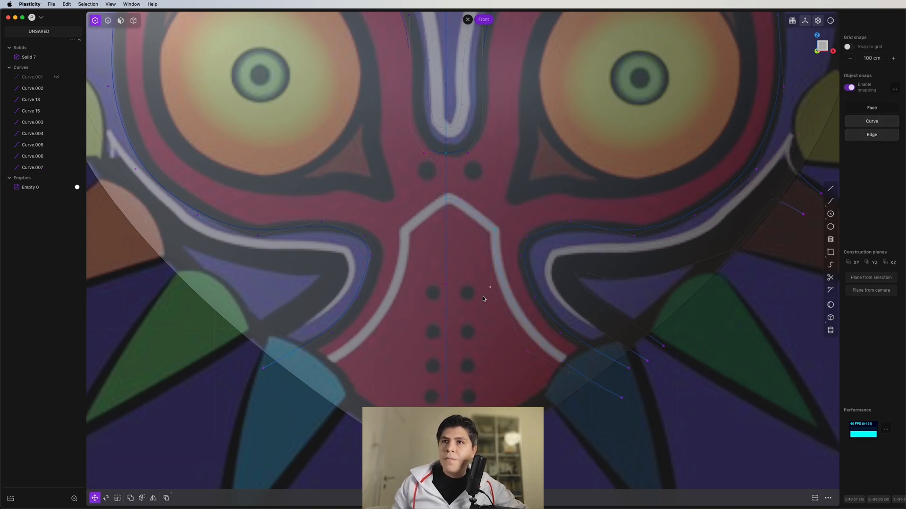
- Join the two nose outline curves into one and mirror it across the centre line along X
{"action": "scroll", "coordinate": [495, 291], "scroll_direction": "down", "scroll_amount": 10}
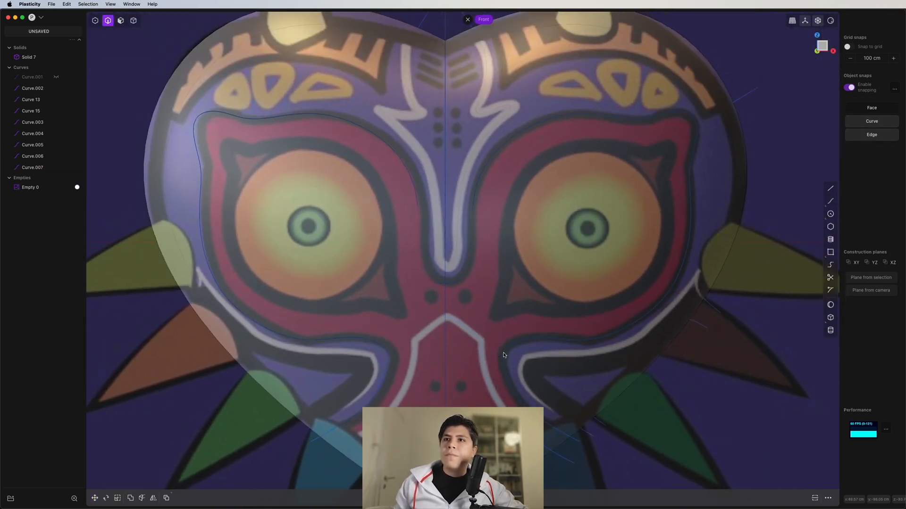
{"action": "left_click", "coordinate": [470, 328]}
{"action": "left_click", "coordinate": [482, 356], "text": "shift"}
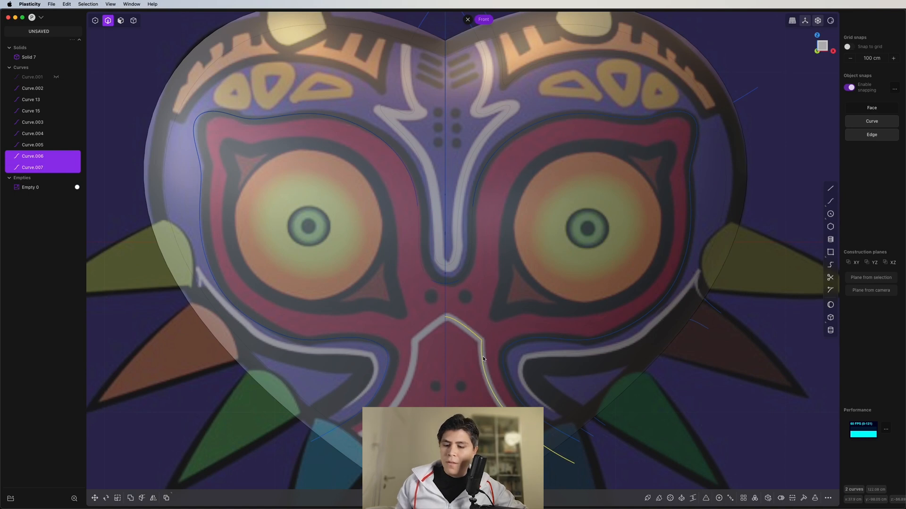
{"action": "key", "text": "j"}
{"action": "middle_click_drag", "start_coordinate": [483, 356], "coordinate": [471, 276], "text": "shift"}
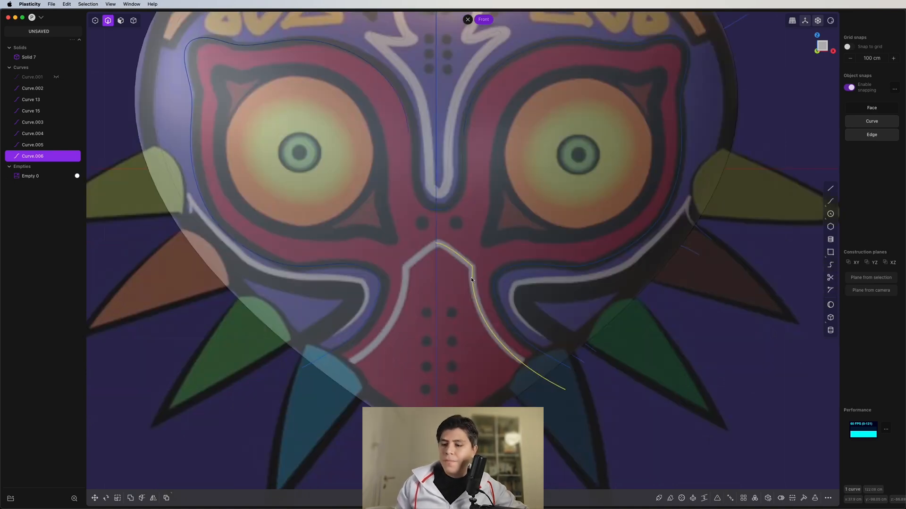
{"action": "key", "text": "alt+x"}
{"action": "key", "text": "Return"}
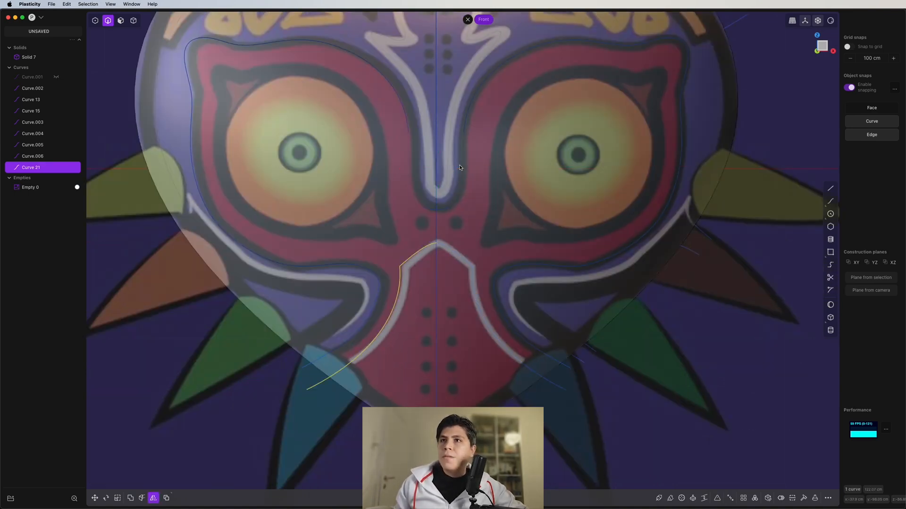
- Draw a circle of about 4 cm radius over the dot right of the centre line, above the nose outline's peak
{"action": "scroll", "coordinate": [425, 262], "scroll_direction": "up", "scroll_amount": 6}
{"action": "key", "text": "c"}
{"action": "scroll", "coordinate": [435, 261], "scroll_direction": "up", "scroll_amount": 3}
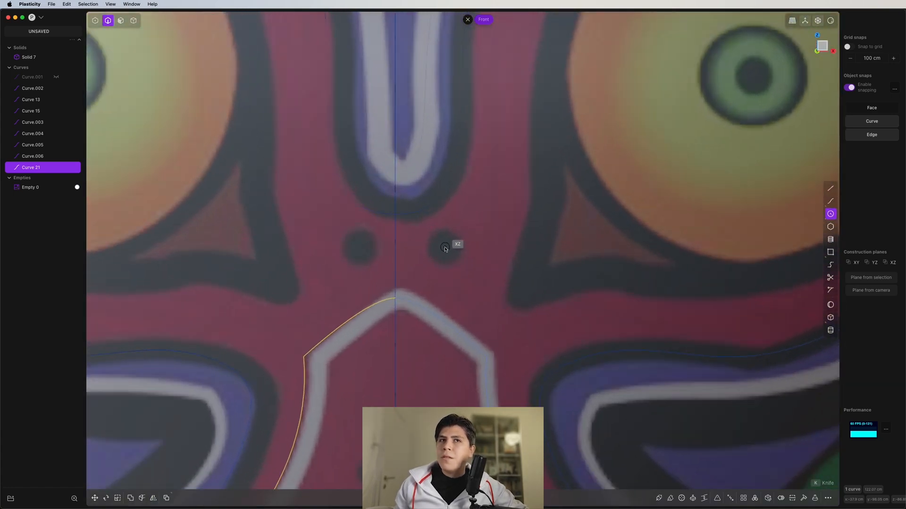
{"action": "left_click", "coordinate": [445, 249]}
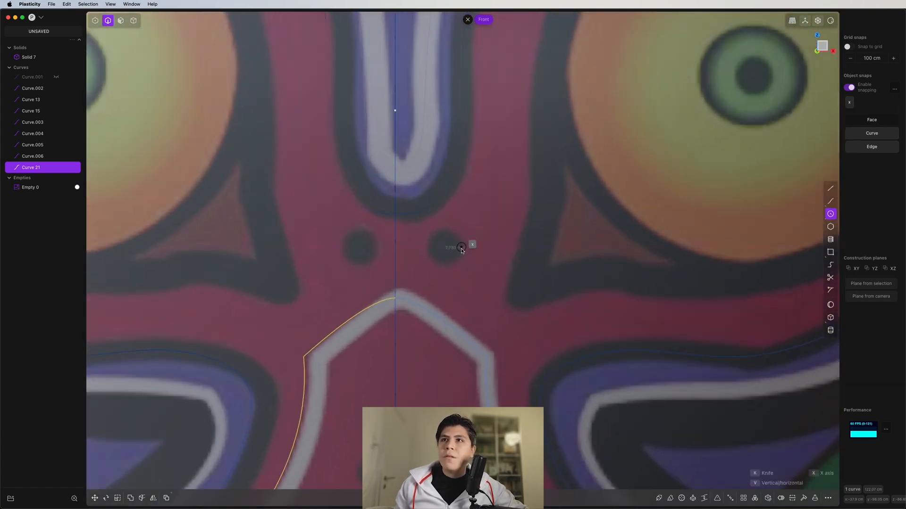
{"action": "left_click", "coordinate": [462, 251]}
{"action": "scroll", "coordinate": [467, 202], "scroll_direction": "down", "scroll_amount": 8}
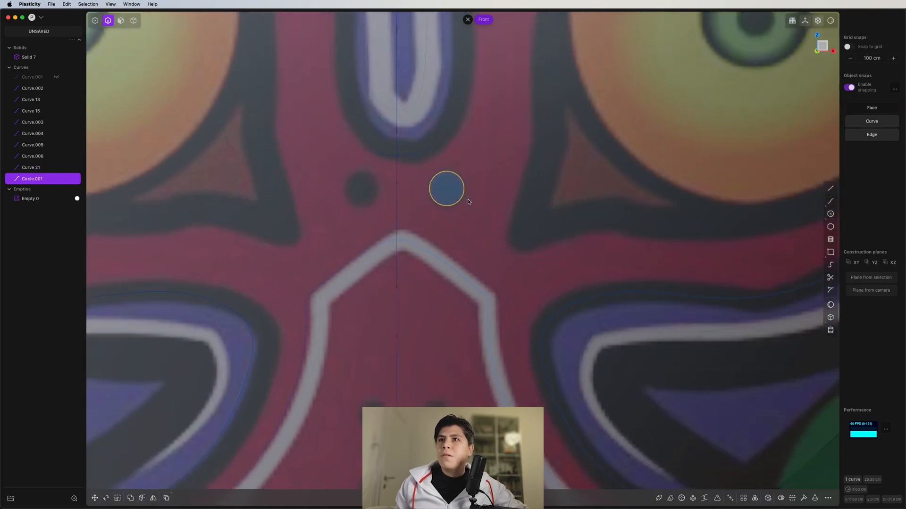
- Duplicate the circle onto the topmost dot inside the nose outline and scale the copy to about 0.87
{"action": "key", "text": "shift+d"}
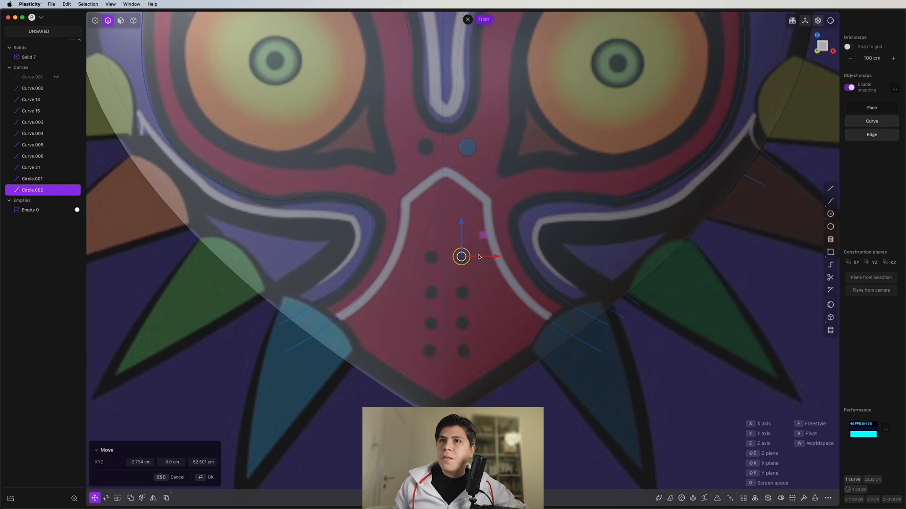
{"action": "scroll", "coordinate": [478, 257], "scroll_direction": "up", "scroll_amount": 5}
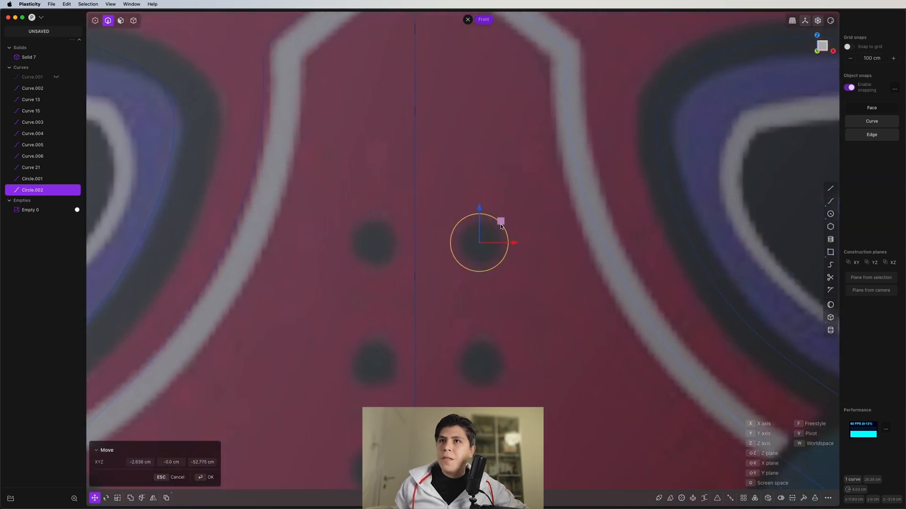
{"action": "key", "text": "s"}
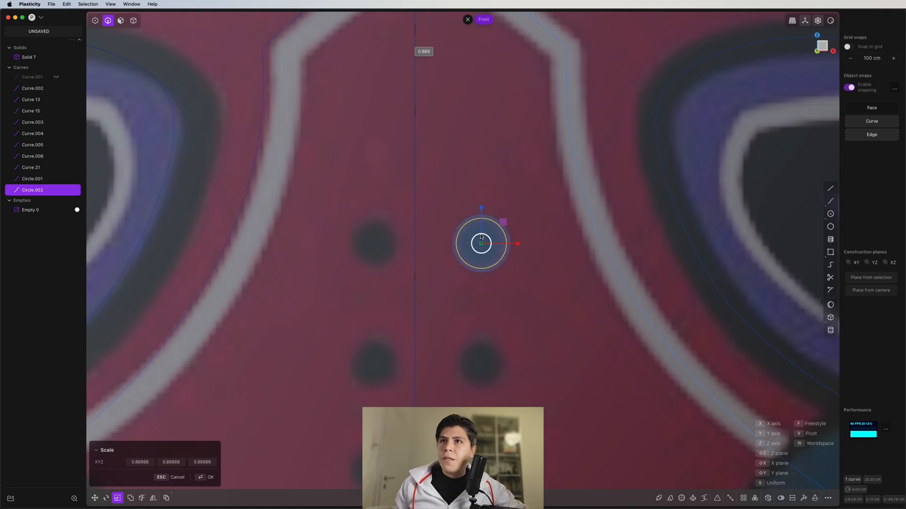
{"action": "left_click", "coordinate": [483, 237]}
{"action": "scroll", "coordinate": [486, 317], "scroll_direction": "down", "scroll_amount": 4}
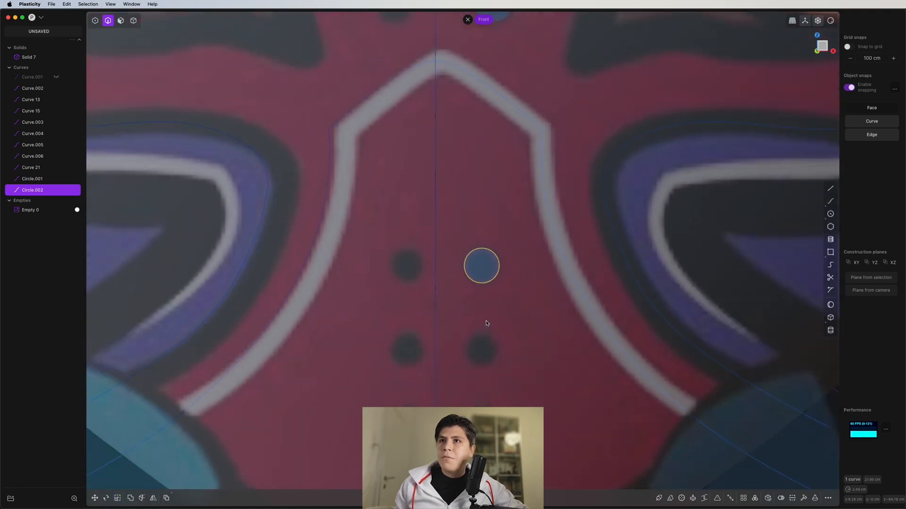
- Duplicate the smaller circle down the column onto the three remaining dots right of the centre line
{"action": "middle_click_drag", "start_coordinate": [486, 320], "coordinate": [481, 234], "text": "shift"}
{"action": "key", "text": "shift+d"}
{"action": "left_click_drag", "start_coordinate": [481, 148], "coordinate": [480, 231]}
{"action": "right_click", "coordinate": [479, 231]}
{"action": "middle_click_drag", "start_coordinate": [500, 296], "coordinate": [504, 253], "text": "shift"}
{"action": "key", "text": "shift+d"}
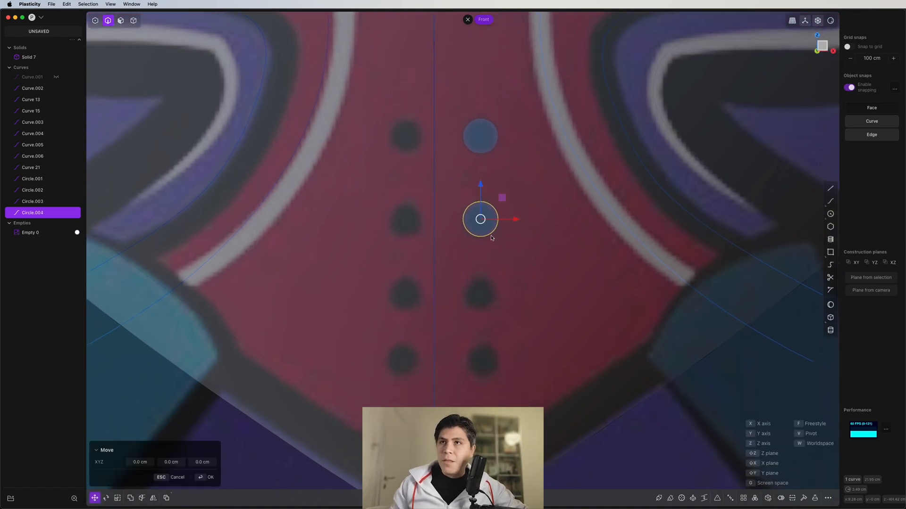
{"action": "left_click_drag", "start_coordinate": [480, 188], "coordinate": [479, 325]}
{"action": "right_click", "coordinate": [476, 275]}
{"action": "key", "text": "shift+d"}
{"action": "right_click", "coordinate": [487, 326]}
{"action": "scroll", "coordinate": [486, 327], "scroll_direction": "down", "scroll_amount": 10}
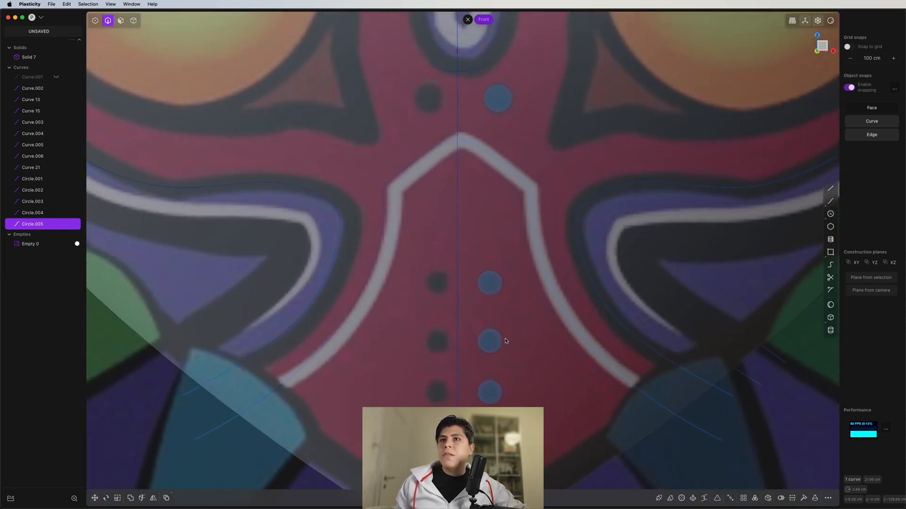
- Duplicate the circle above the nose onto the lowest forehead dot, shrink it to about 2.9 cm radius and align it
{"action": "key", "text": "shift+d"}
{"action": "left_click_drag", "start_coordinate": [520, 313], "coordinate": [515, 119]}
{"action": "scroll", "coordinate": [495, 132], "scroll_direction": "up", "scroll_amount": 10}
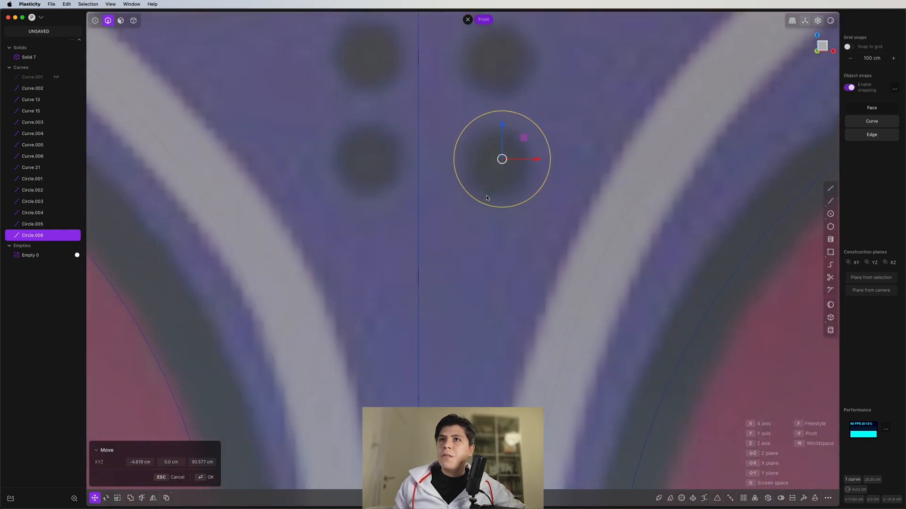
{"action": "key", "text": "s"}
{"action": "left_click_drag", "start_coordinate": [509, 152], "coordinate": [507, 156]}
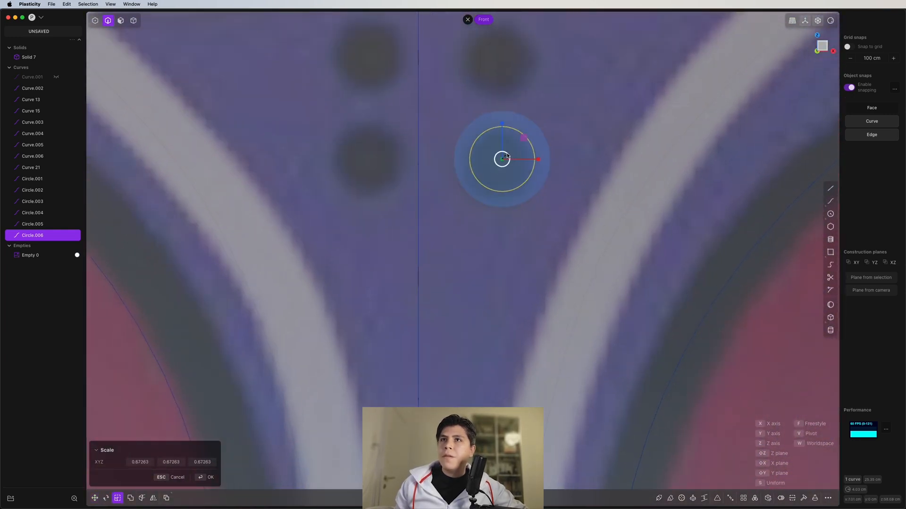
{"action": "right_click", "coordinate": [507, 155]}
{"action": "scroll", "coordinate": [507, 156], "scroll_direction": "down", "scroll_amount": 5}
{"action": "key", "text": "g"}
{"action": "left_click_drag", "start_coordinate": [507, 237], "coordinate": [495, 187]}
{"action": "right_click", "coordinate": [505, 240]}
- Duplicate the forehead circle upward onto the other two dots in its column
{"action": "key", "text": "shift+d"}
{"action": "right_click", "coordinate": [496, 187]}
{"action": "key", "text": "shift+d"}
{"action": "left_click_drag", "start_coordinate": [496, 184], "coordinate": [496, 126]}
{"action": "right_click", "coordinate": [496, 125]}
- Duplicate the top forehead circle up to the lowest dark stripe's inner end and scale it to about 2 cm radius
{"action": "scroll", "coordinate": [492, 330], "scroll_direction": "down", "scroll_amount": 8}
{"action": "middle_click_drag", "start_coordinate": [533, 373], "coordinate": [493, 178], "text": "shift"}
{"action": "scroll", "coordinate": [484, 319], "scroll_direction": "up", "scroll_amount": 5}
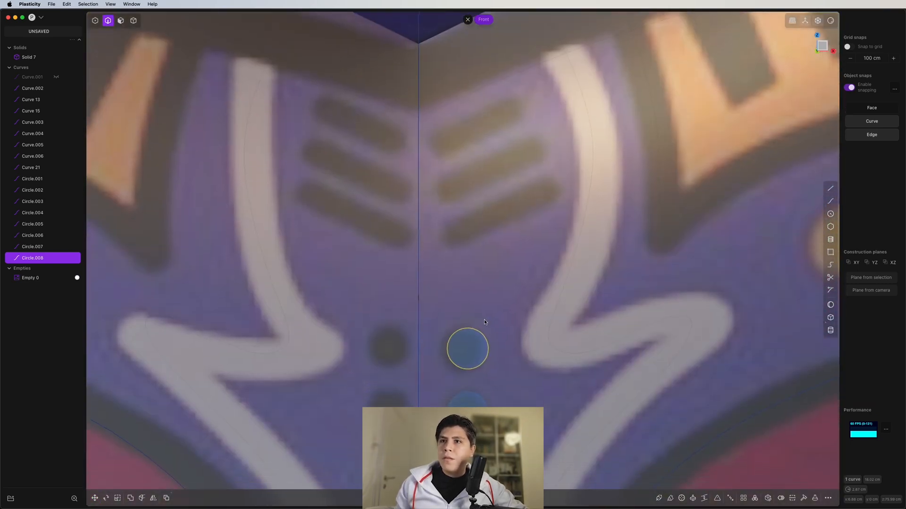
{"action": "key", "text": "shift+d"}
{"action": "left_click_drag", "start_coordinate": [466, 312], "coordinate": [461, 188]}
{"action": "right_click", "coordinate": [476, 214]}
{"action": "key", "text": "s"}
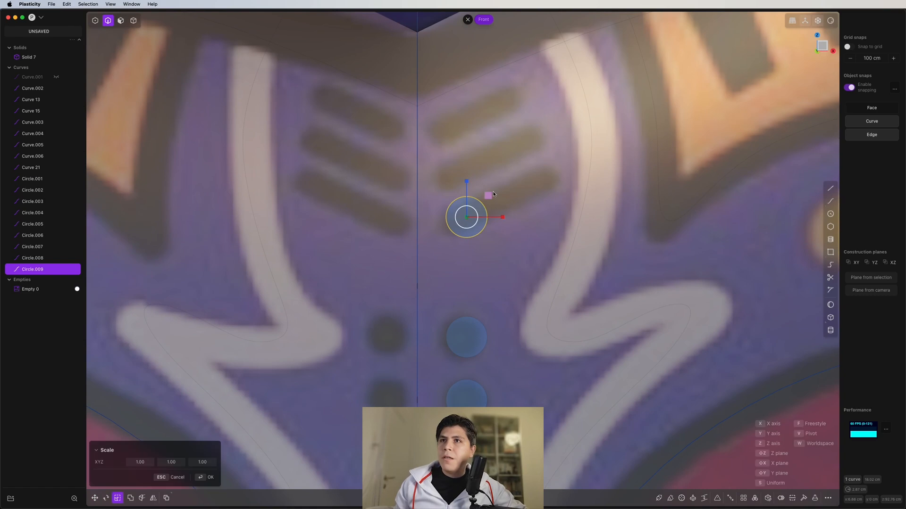
{"action": "left_click", "coordinate": [470, 215]}
{"action": "scroll", "coordinate": [467, 245], "scroll_direction": "up", "scroll_amount": 3}
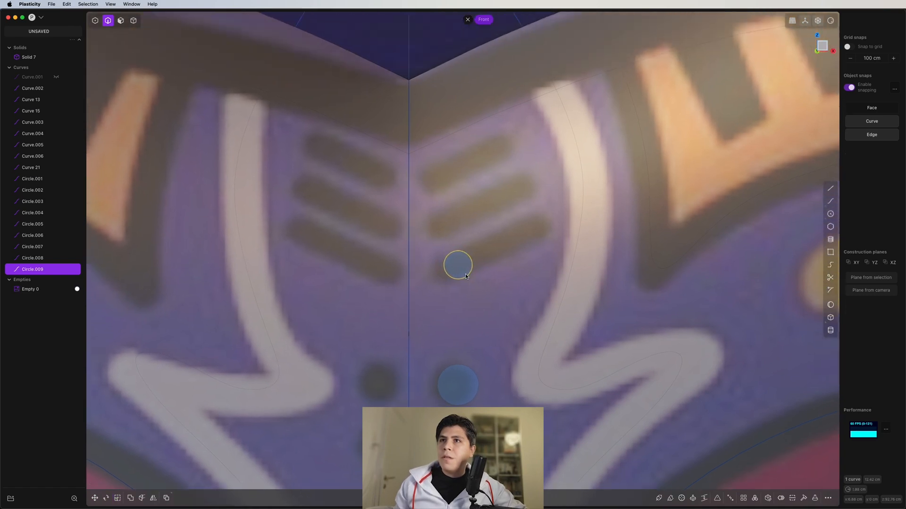
- Duplicate the stripe-end circle about 12 cm outward along the X axis
{"action": "key", "text": "super+d"}
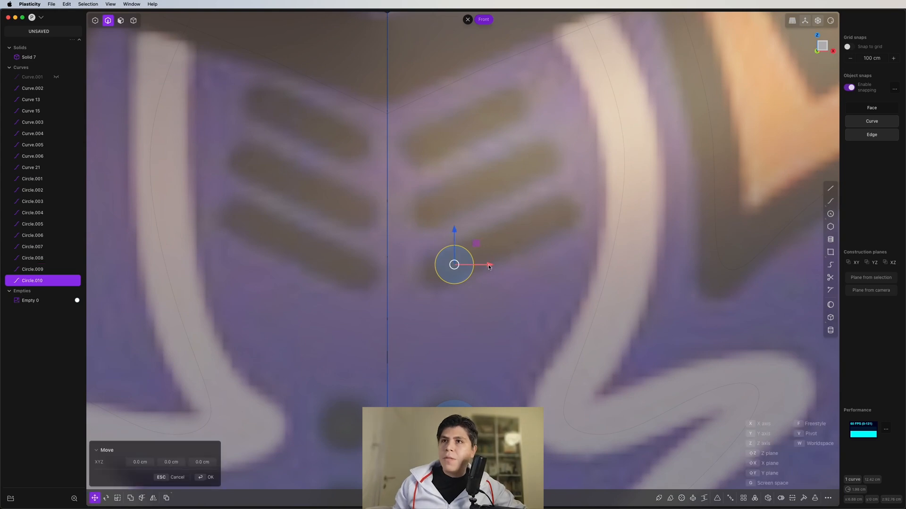
{"action": "left_click_drag", "start_coordinate": [488, 267], "coordinate": [606, 262]}
{"action": "key", "text": "Return"}
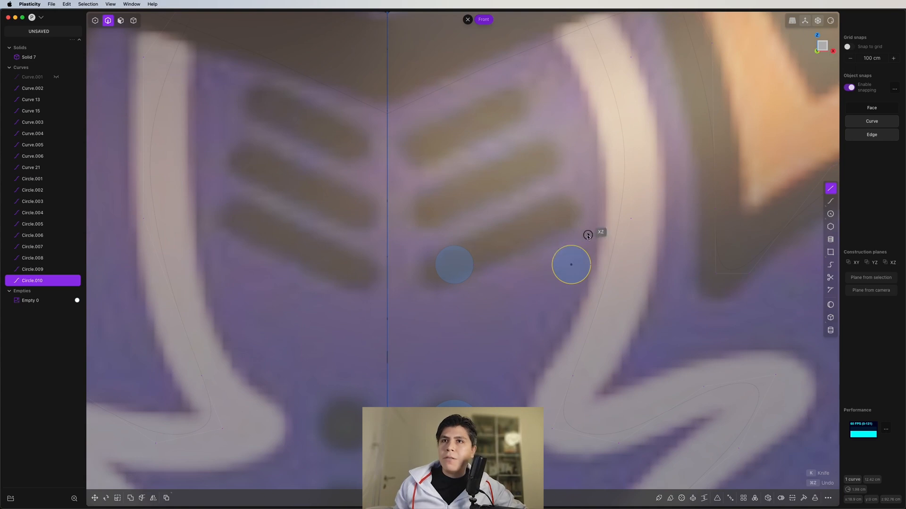
- Connect the two stripe circles with straight lines across their topmost and bottommost points
{"action": "left_click", "coordinate": [570, 246]}
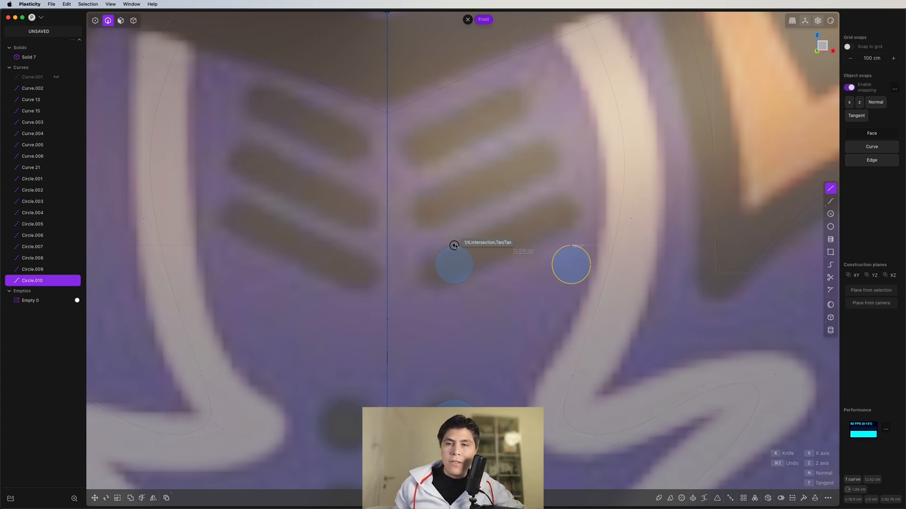
{"action": "left_click", "coordinate": [455, 246]}
{"action": "key", "text": "Return"}
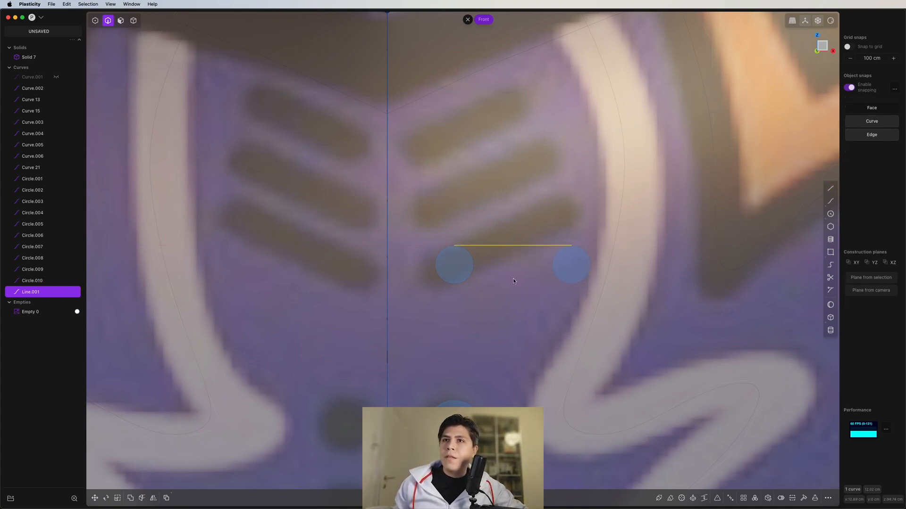
{"action": "key", "text": "l"}
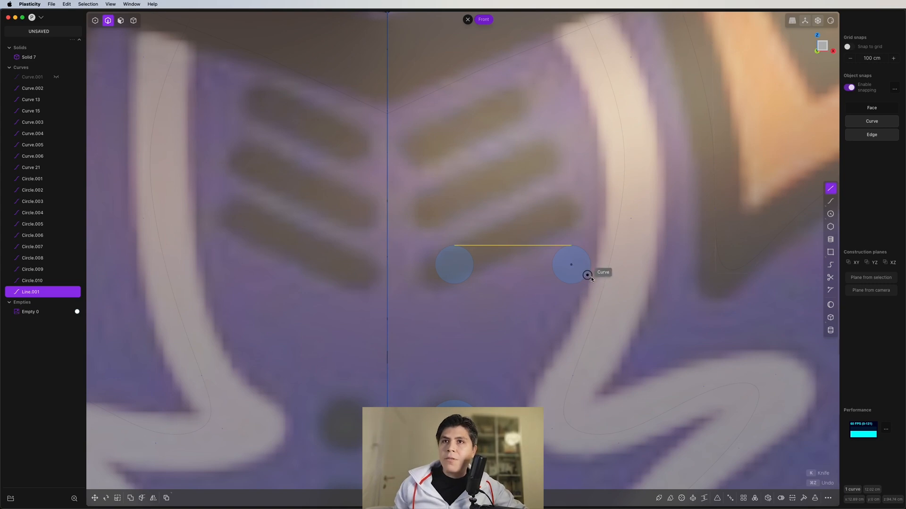
{"action": "left_click", "coordinate": [592, 276]}
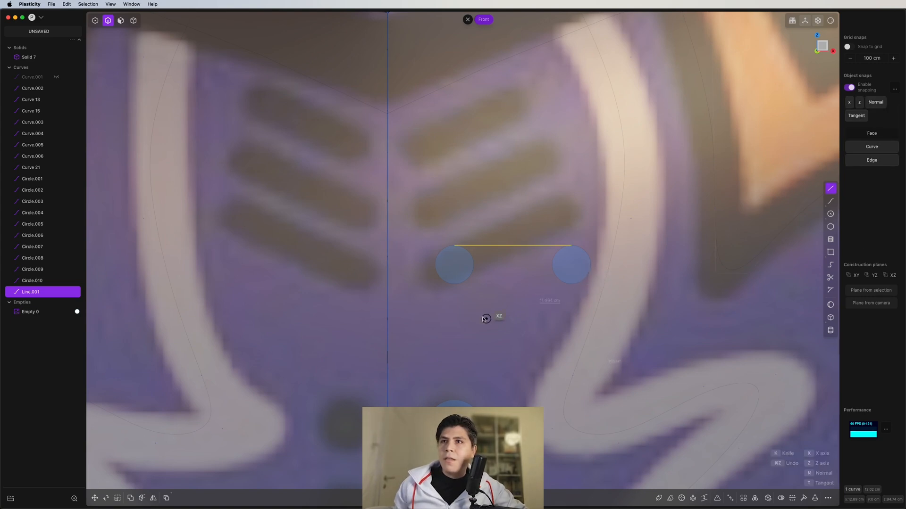
{"action": "left_click", "coordinate": [453, 284]}
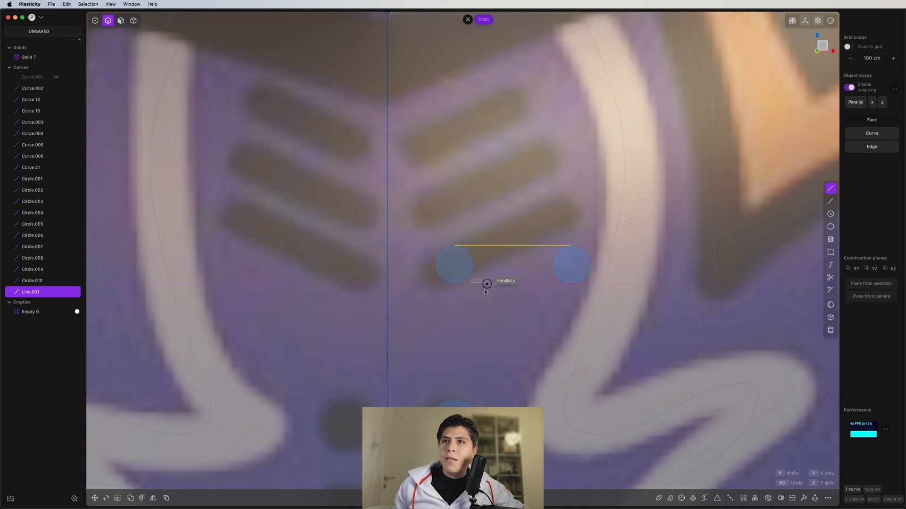
{"action": "key", "text": "Return"}
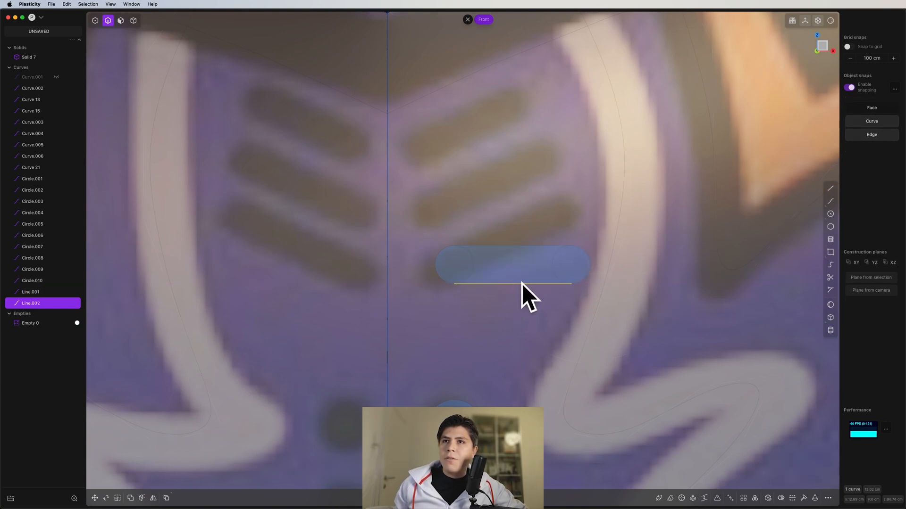
- Trim away the inner arcs of both circles and join the remaining segments into one slot outline
{"action": "key", "text": "t"}
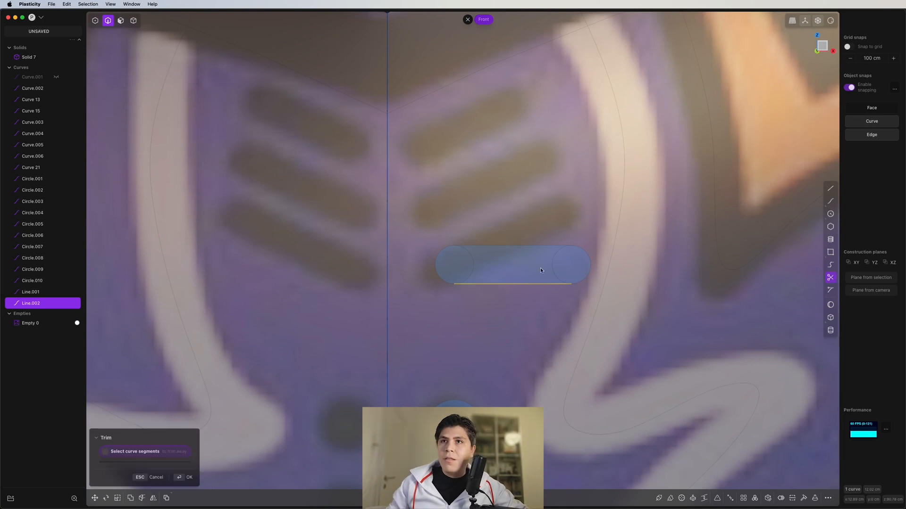
{"action": "left_click", "coordinate": [553, 271]}
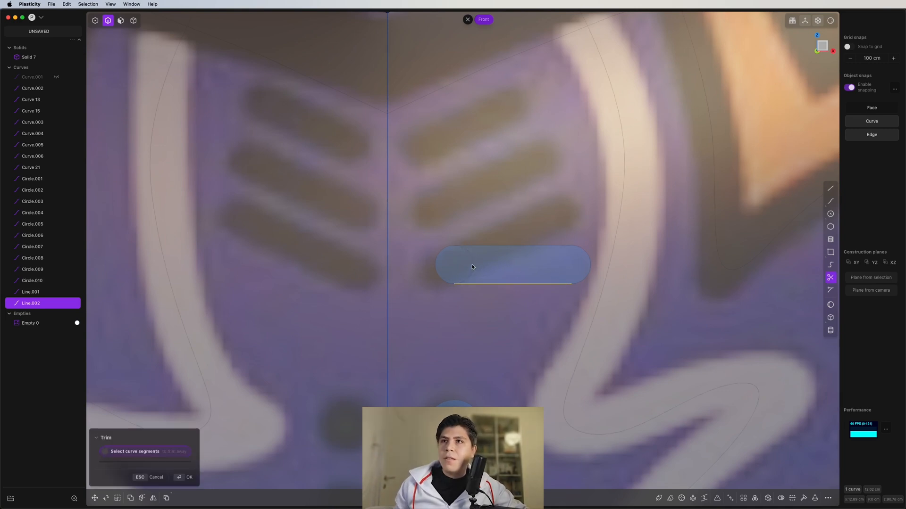
{"action": "key", "text": "Escape"}
{"action": "left_click_drag", "start_coordinate": [415, 213], "coordinate": [593, 296]}
{"action": "key", "text": "j"}
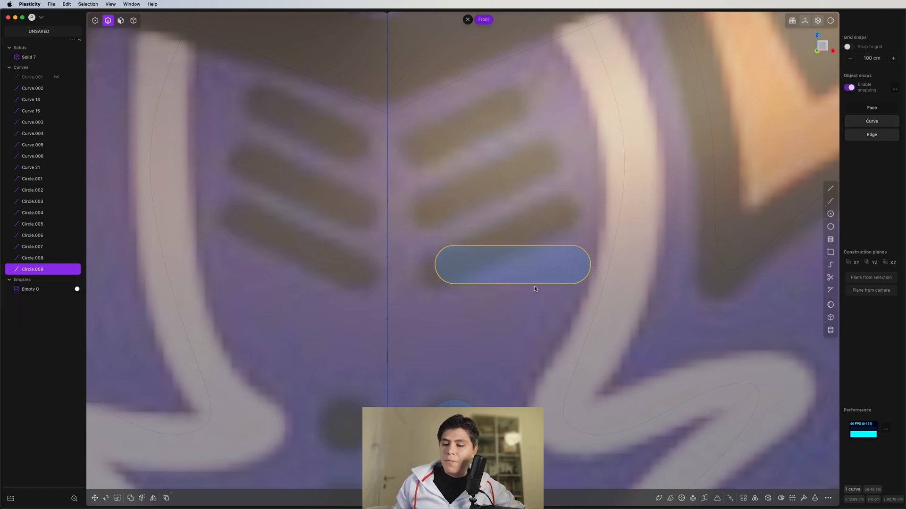
- Duplicate the slot outline twice upward along the Z axis, evenly spaced over the two upper dark stripes
{"action": "scroll", "coordinate": [551, 286], "scroll_direction": "up", "scroll_amount": 1}
{"action": "middle_click_drag", "start_coordinate": [553, 288], "coordinate": [569, 315], "text": "shift"}
{"action": "key", "text": "super+d"}
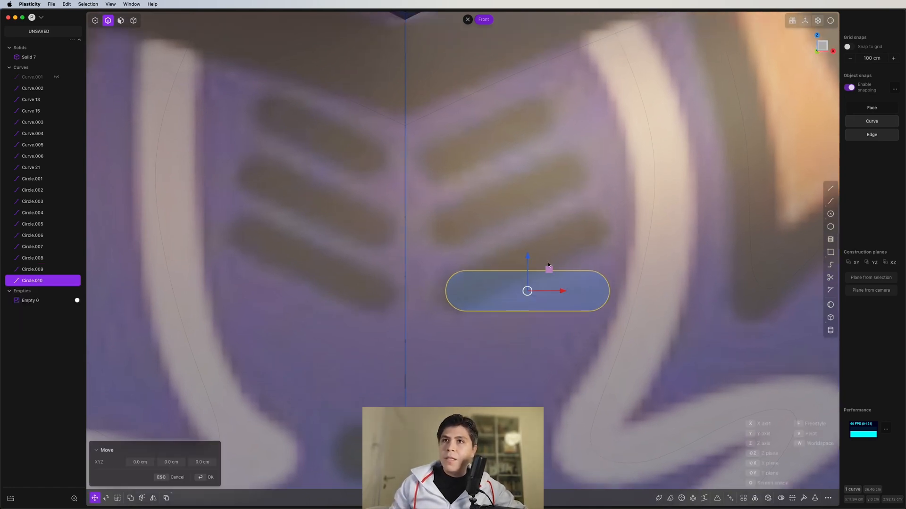
{"action": "left_click_drag", "start_coordinate": [527, 257], "coordinate": [531, 138]}
{"action": "key", "text": "super+d"}
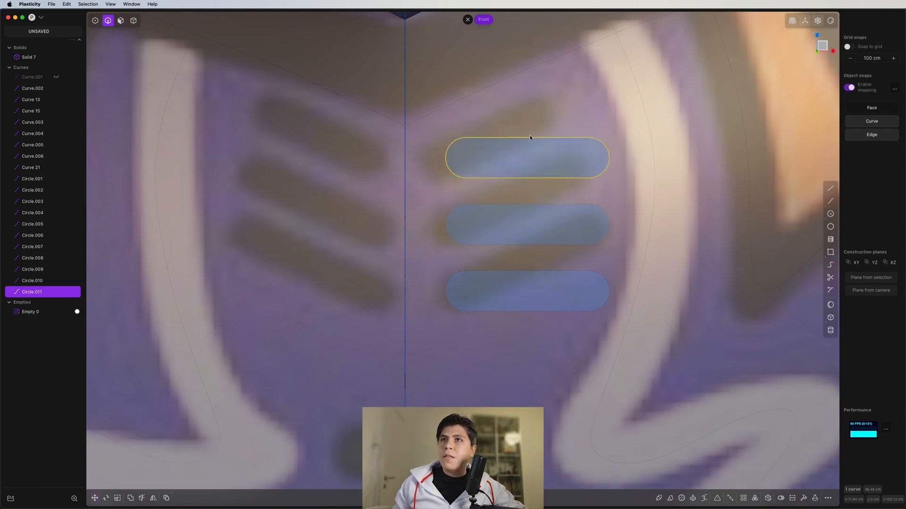
- Shorten the middle and top slots by moving their outer end points inward along the X axis, the top one furthest
{"action": "left_click", "coordinate": [605, 234]}
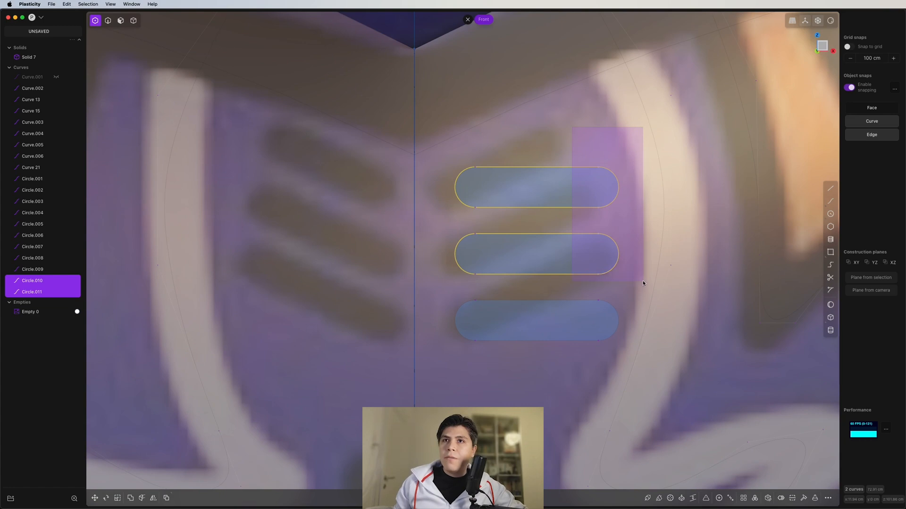
{"action": "left_click_drag", "start_coordinate": [643, 281], "coordinate": [642, 280]}
{"action": "key", "text": "g"}
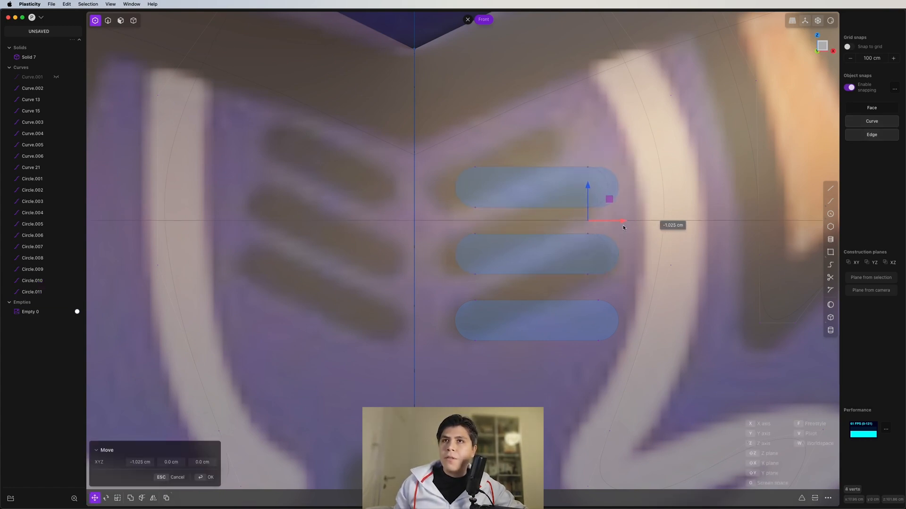
{"action": "left_click", "coordinate": [622, 224]}
{"action": "left_click_drag", "start_coordinate": [545, 143], "coordinate": [602, 192]}
{"action": "key", "text": "g"}
{"action": "left_click_drag", "start_coordinate": [621, 231], "coordinate": [570, 283]}
{"action": "key", "text": "g"}
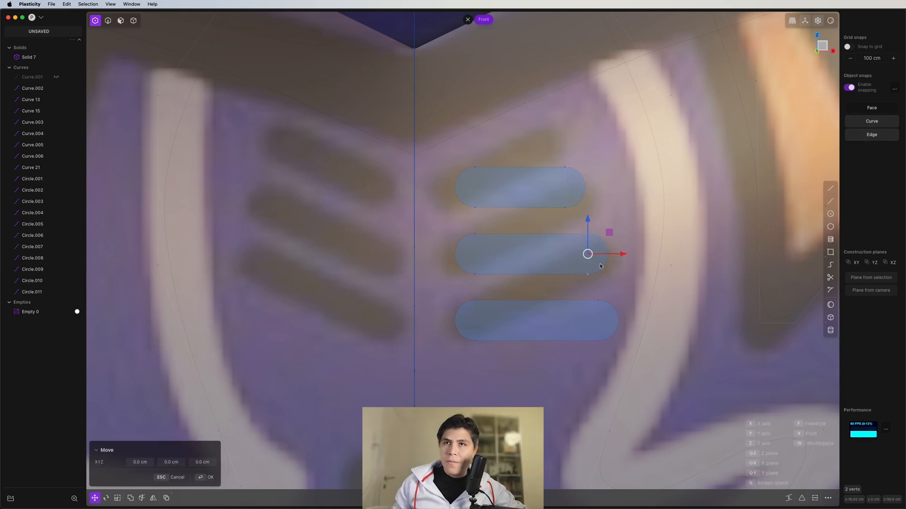
{"action": "left_click_drag", "start_coordinate": [622, 253], "coordinate": [617, 253]}
- Rotate all three slots together so they slope upward and outward like the painted forehead stripes
{"action": "key", "text": "2"}
{"action": "scroll", "coordinate": [519, 266], "scroll_direction": "down", "scroll_amount": 1}
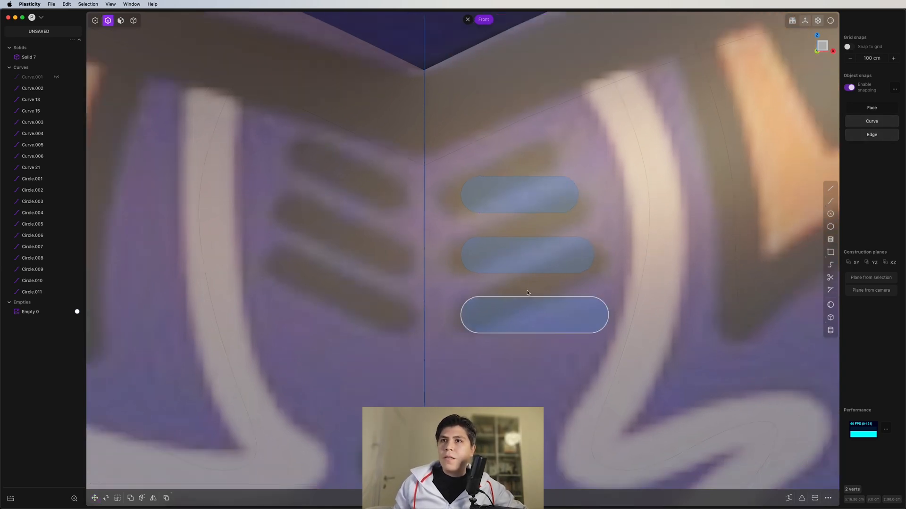
{"action": "left_click", "coordinate": [526, 298]}
{"action": "left_click", "coordinate": [533, 272]}
{"action": "left_click", "coordinate": [524, 207], "text": "shift"}
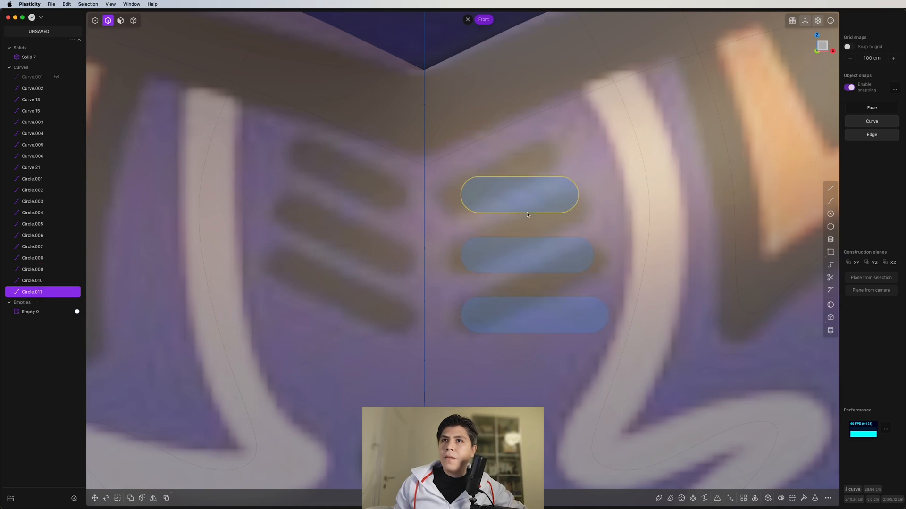
{"action": "key", "text": "r"}
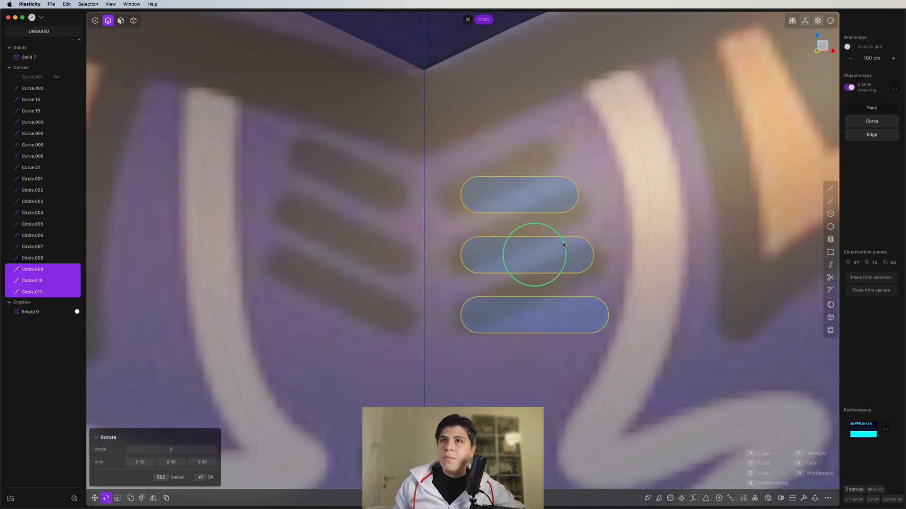
{"action": "left_click_drag", "start_coordinate": [563, 245], "coordinate": [534, 206]}
- Move the tilted slots individually so each one sits over its dark painted stripe
{"action": "key", "text": "g"}
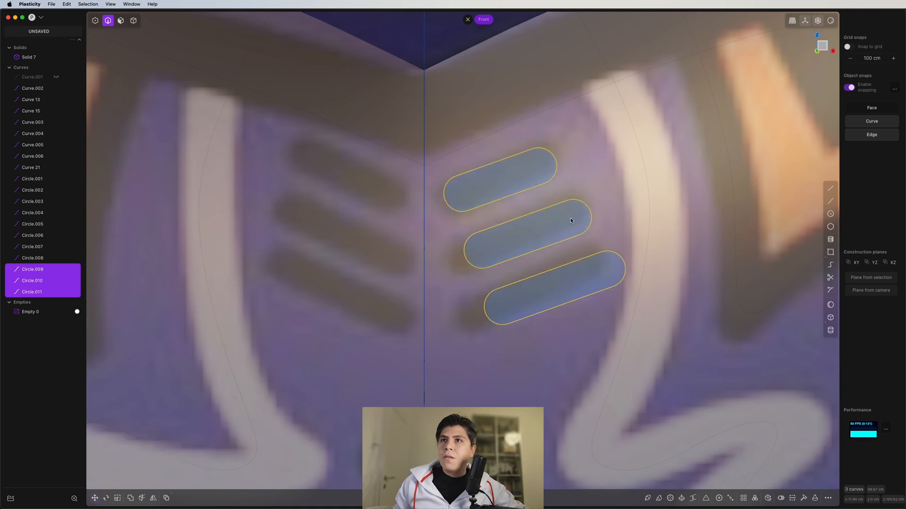
{"action": "left_click", "coordinate": [592, 220]}
{"action": "key", "text": "g"}
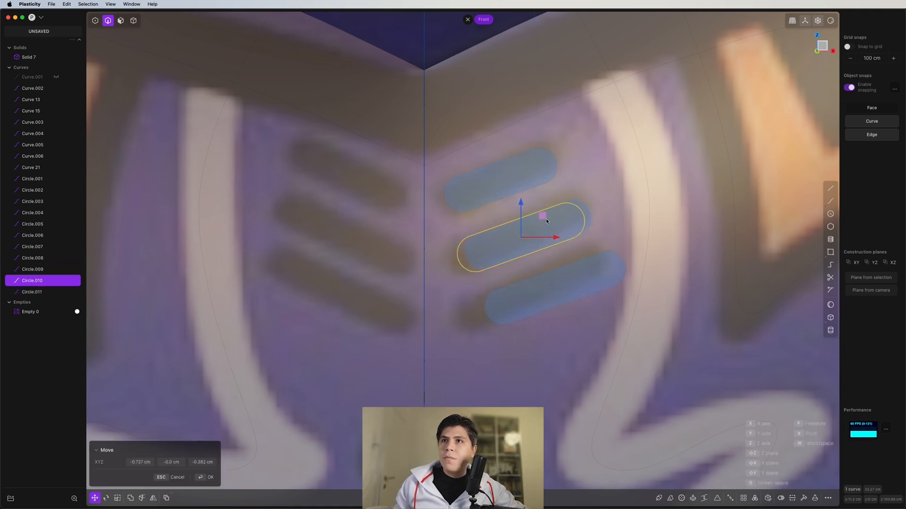
{"action": "left_click", "coordinate": [541, 270]}
{"action": "scroll", "coordinate": [541, 270], "scroll_direction": "down", "scroll_amount": 5}
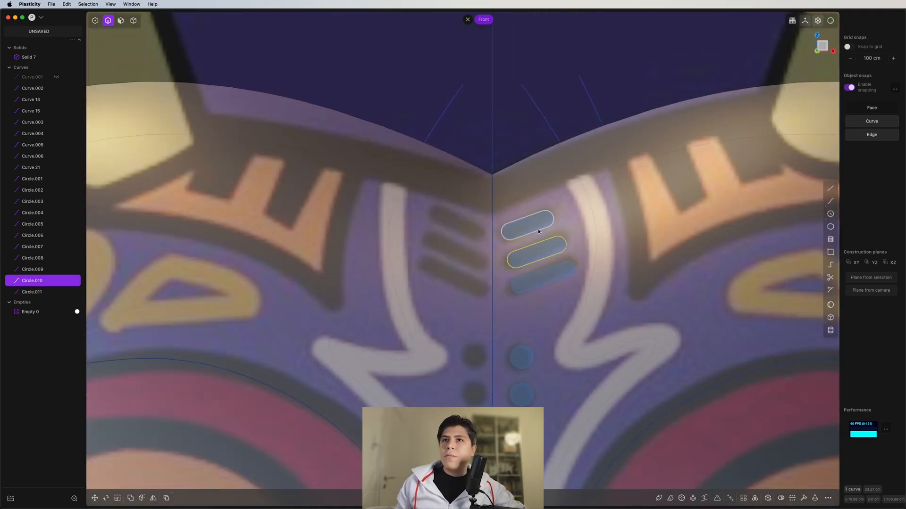
- Mirror the curve bordering the underside of the orange toothed band across the mask's centre along the X axis
{"action": "middle_click_drag", "start_coordinate": [600, 283], "coordinate": [493, 271], "text": "shift"}
{"action": "left_click", "coordinate": [514, 217]}
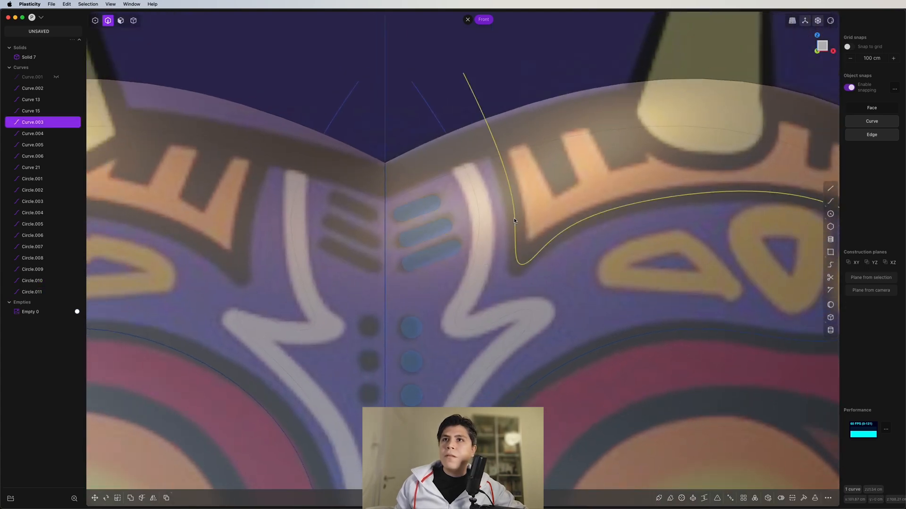
{"action": "scroll", "coordinate": [513, 218], "scroll_direction": "down", "scroll_amount": 3}
{"action": "scroll", "coordinate": [448, 240], "scroll_direction": "down", "scroll_amount": 4}
{"action": "key", "text": "alt+x"}
{"action": "key", "text": "Return"}
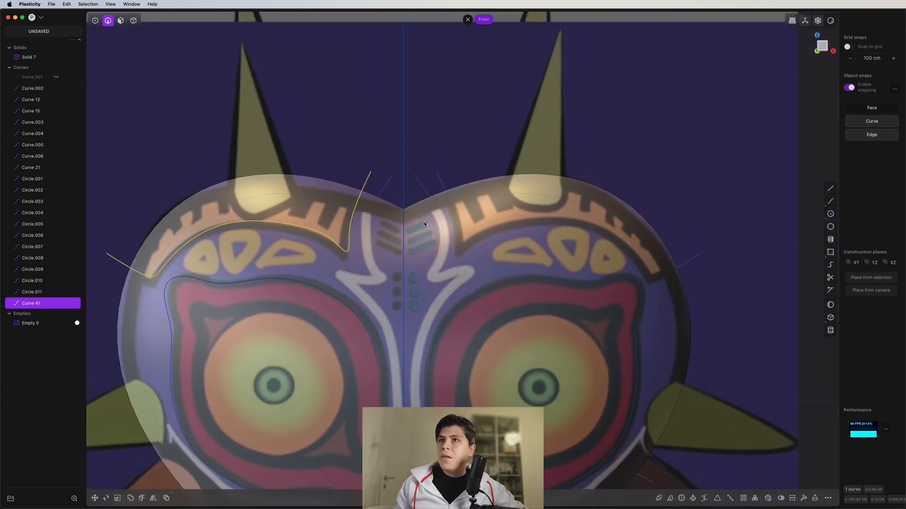
- Draw two curves from above the heart's edge down through the gaps between the orange teeth on the inner side of the horn
{"action": "scroll", "coordinate": [486, 206], "scroll_direction": "up", "scroll_amount": 5}
{"action": "key", "text": "p"}
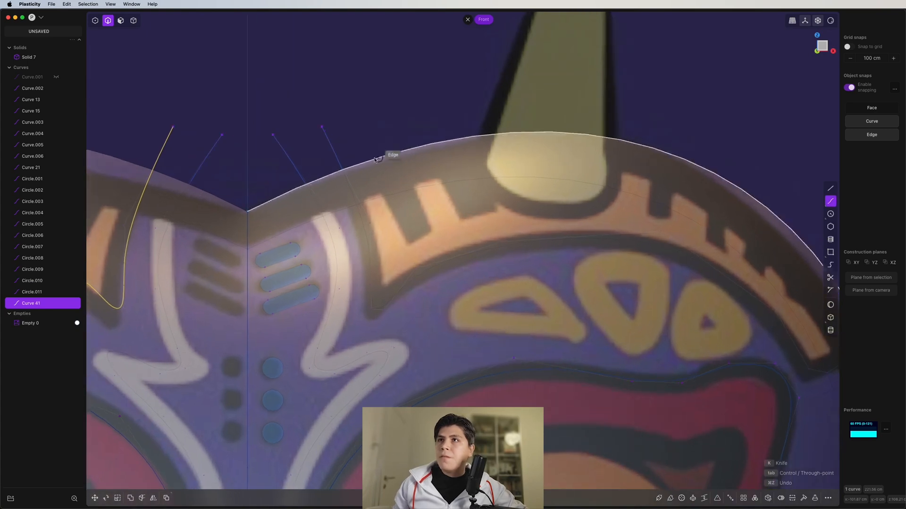
{"action": "left_click", "coordinate": [372, 130]}
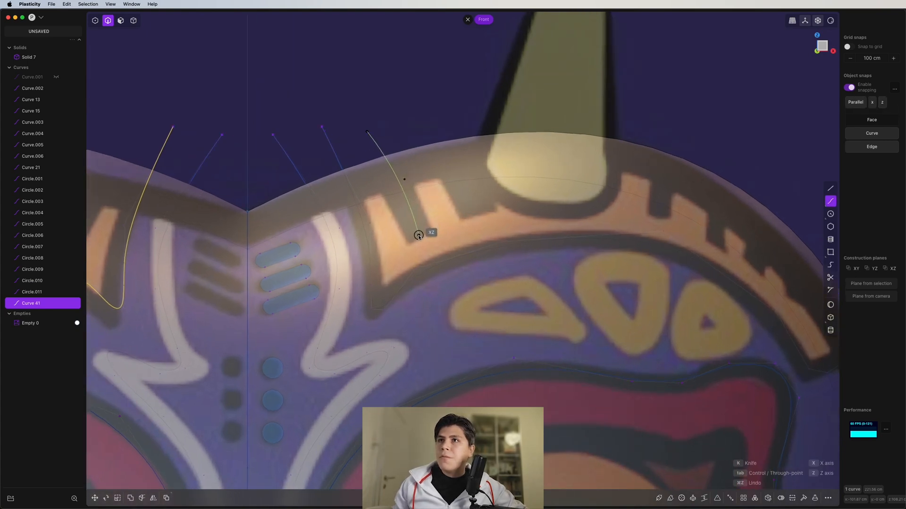
{"action": "left_click", "coordinate": [417, 236]}
{"action": "key", "text": "Return"}
{"action": "left_click", "coordinate": [434, 96]}
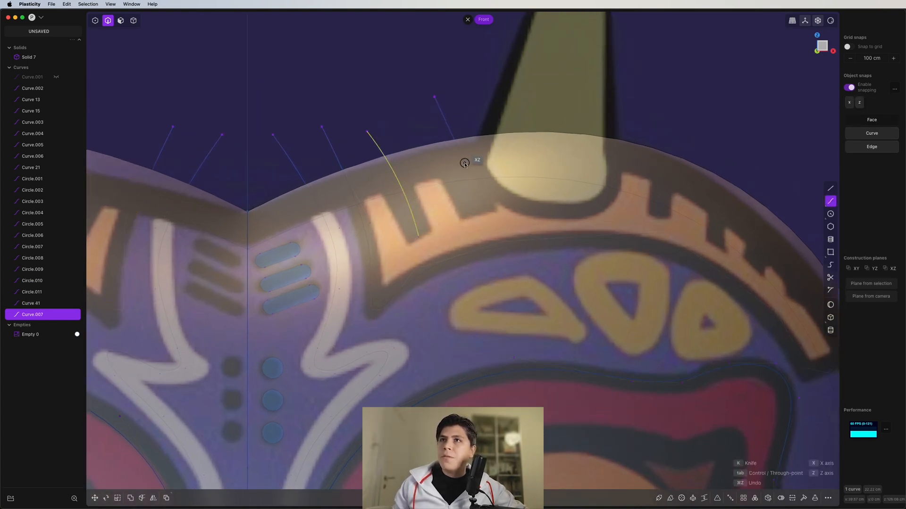
{"action": "left_click", "coordinate": [473, 218]}
{"action": "key", "text": "Return"}
- Draw a series of curves from outside the heart's edge into the gaps between the orange teeth on the outer side of the horn
{"action": "middle_click_drag", "start_coordinate": [568, 198], "coordinate": [491, 190], "text": "shift"}
{"action": "left_click", "coordinate": [601, 93]}
{"action": "left_click", "coordinate": [585, 134]}
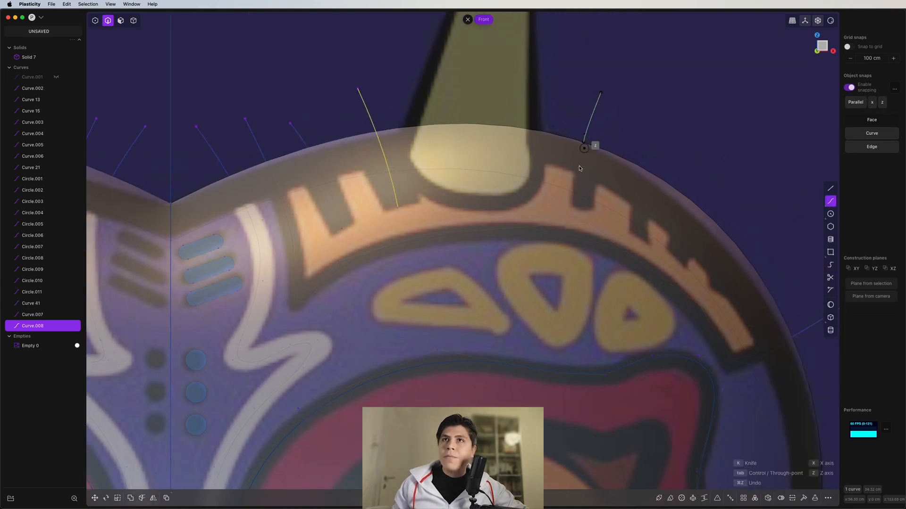
{"action": "left_click", "coordinate": [584, 208]}
{"action": "key", "text": "Return"}
{"action": "left_click", "coordinate": [659, 131]}
{"action": "left_click", "coordinate": [637, 176]}
{"action": "left_click", "coordinate": [637, 236]}
{"action": "key", "text": "Return"}
{"action": "left_click", "coordinate": [717, 171]}
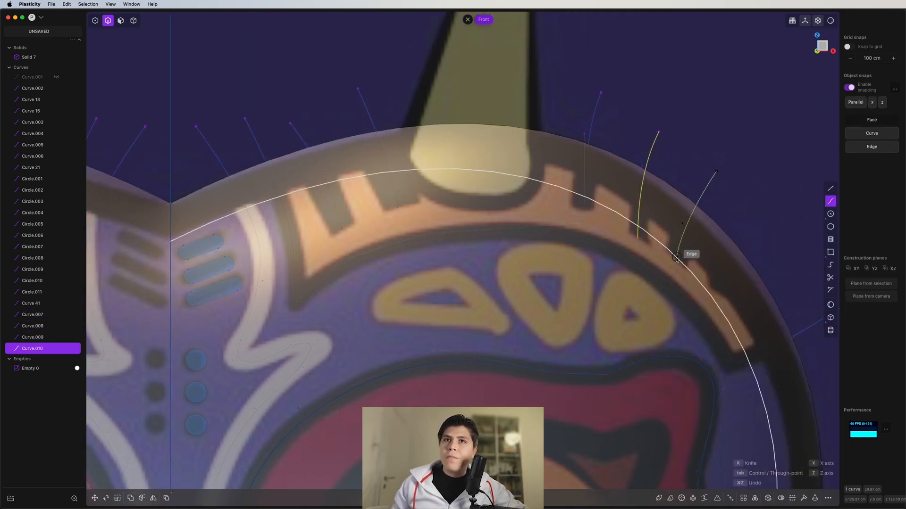
{"action": "left_click", "coordinate": [679, 259]}
{"action": "key", "text": "Return"}
{"action": "left_click", "coordinate": [758, 223]}
- Trace the eye's dark surround with a control-point curve, down the inner side, around the lower inner corner and along the bottom
{"action": "scroll", "coordinate": [704, 276], "scroll_direction": "down", "scroll_amount": 3}
{"action": "scroll", "coordinate": [703, 269], "scroll_direction": "down", "scroll_amount": 3}
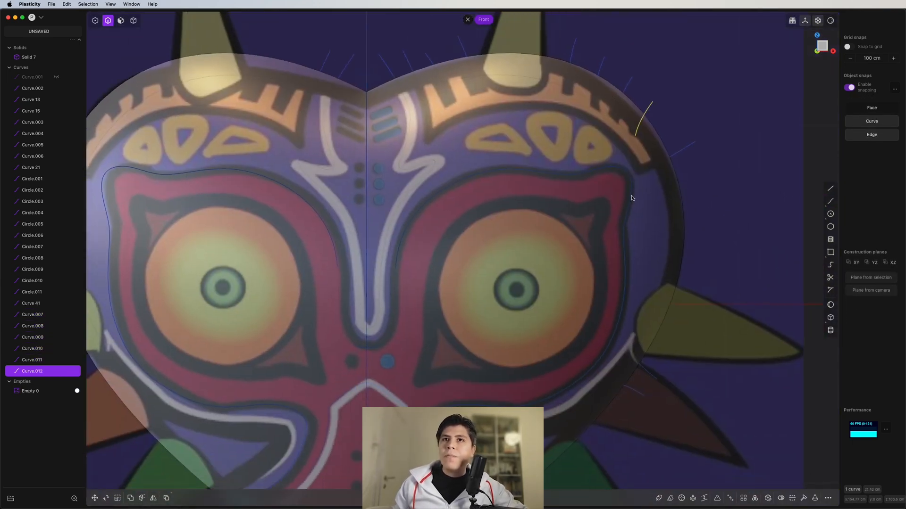
{"action": "middle_click_drag", "start_coordinate": [632, 198], "coordinate": [659, 173], "text": "shift"}
{"action": "scroll", "coordinate": [445, 292], "scroll_direction": "up", "scroll_amount": 3}
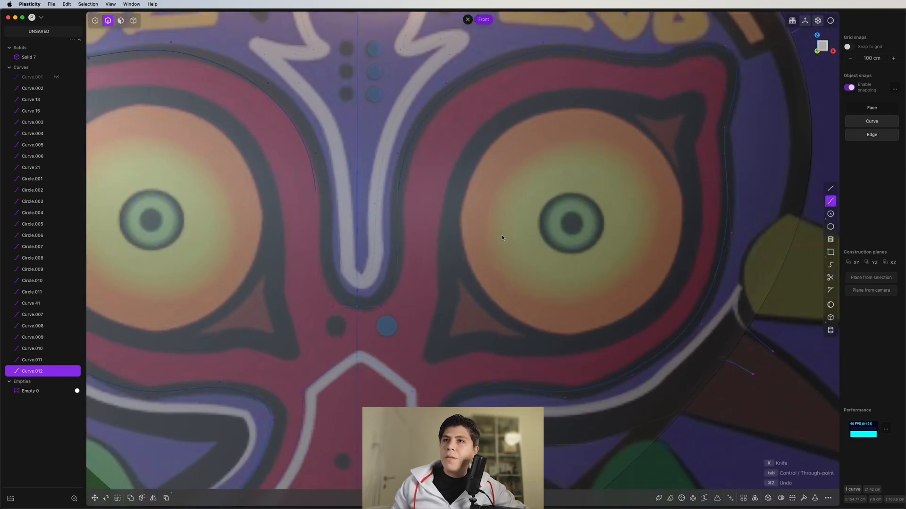
{"action": "left_click", "coordinate": [476, 141]}
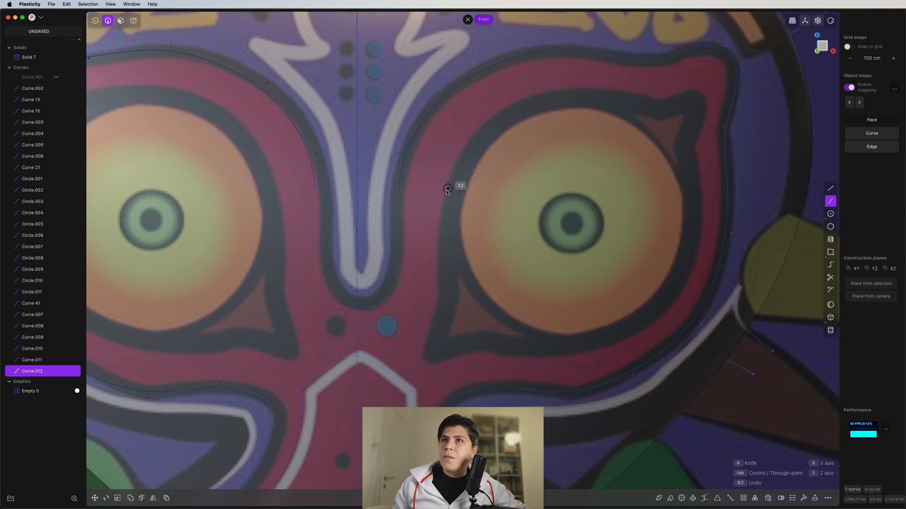
{"action": "left_click", "coordinate": [446, 271]}
{"action": "scroll", "coordinate": [439, 337], "scroll_direction": "up", "scroll_amount": 3}
{"action": "left_click", "coordinate": [476, 360]}
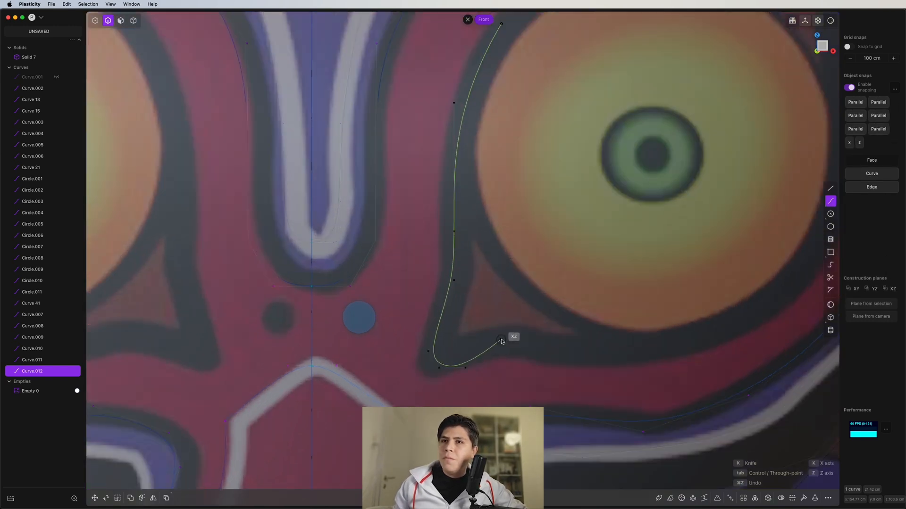
{"action": "left_click", "coordinate": [683, 338]}
{"action": "middle_click_drag", "start_coordinate": [684, 338], "coordinate": [467, 377], "text": "shift"}
{"action": "left_click", "coordinate": [578, 321]}
{"action": "left_click", "coordinate": [631, 157]}
- Continue the eye curve up the outer side, around the pointed upper corner and across the top, closing it at its start
{"action": "middle_click_drag", "start_coordinate": [631, 158], "coordinate": [604, 287], "text": "shift"}
{"action": "left_click", "coordinate": [581, 190]}
{"action": "left_click", "coordinate": [608, 151]}
{"action": "left_click", "coordinate": [609, 129]}
{"action": "left_click", "coordinate": [566, 130]}
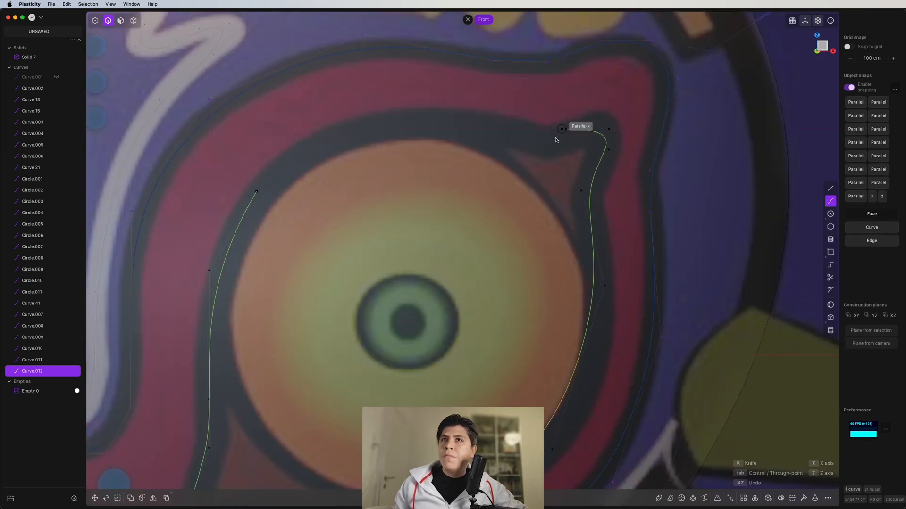
{"action": "left_click", "coordinate": [549, 143]}
{"action": "left_click", "coordinate": [434, 117]}
{"action": "left_click", "coordinate": [299, 141]}
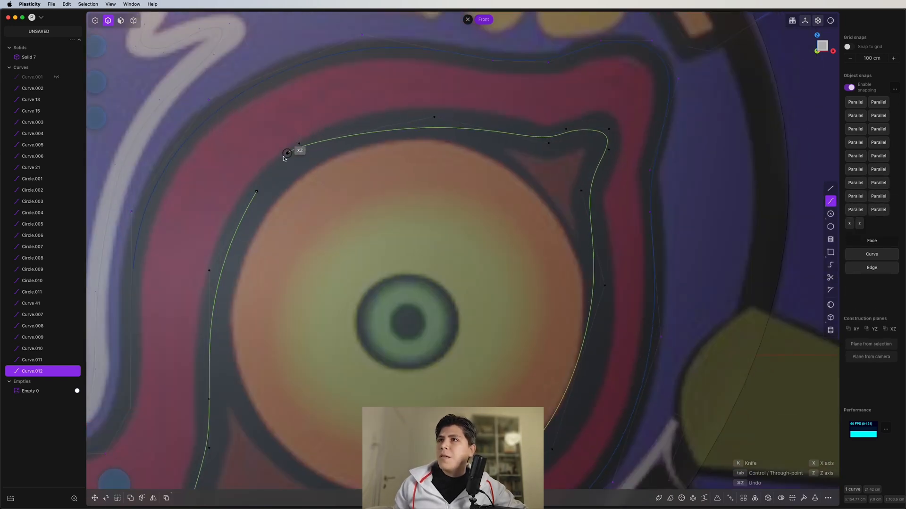
{"action": "left_click", "coordinate": [260, 184]}
- Move the closed eye curve's control points on the outer side and at the top to fit the dark surround
{"action": "scroll", "coordinate": [312, 185], "scroll_direction": "down", "scroll_amount": 5}
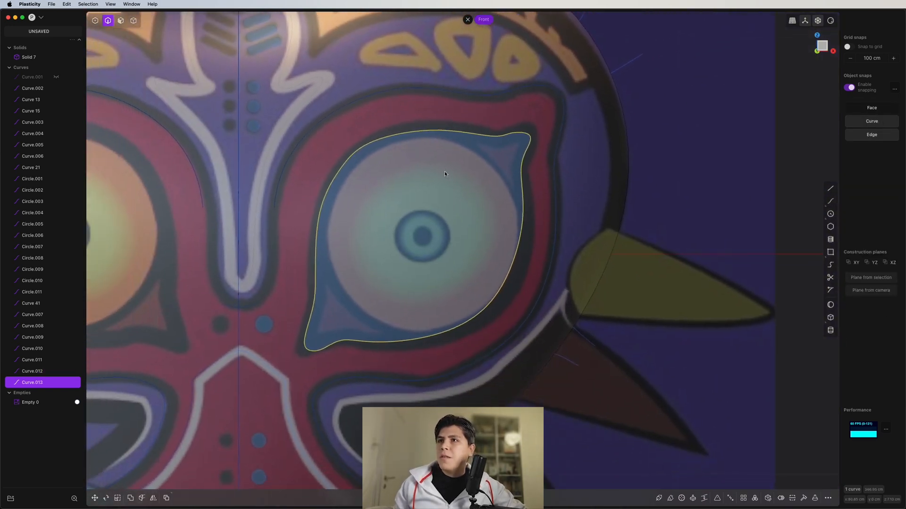
{"action": "scroll", "coordinate": [433, 278], "scroll_direction": "up", "scroll_amount": 5}
{"action": "key", "text": "Escape"}
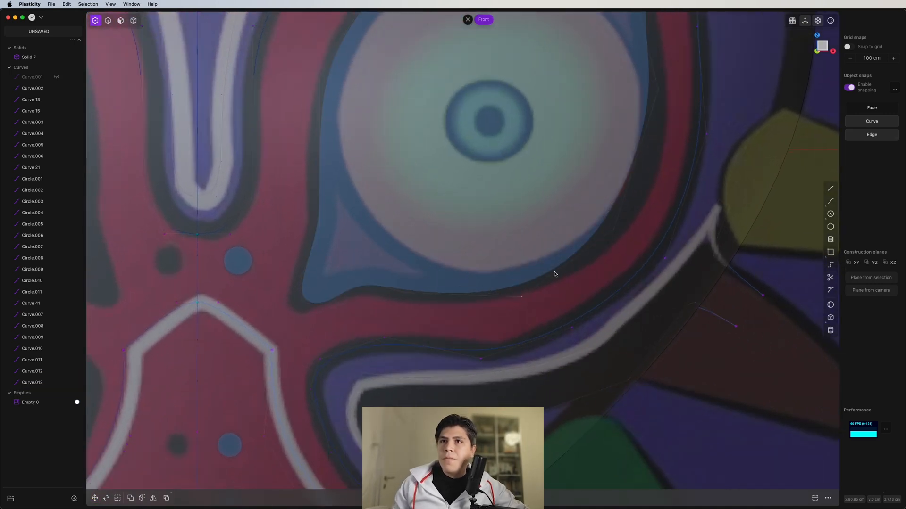
{"action": "middle_click_drag", "start_coordinate": [653, 222], "coordinate": [631, 335], "text": "shift"}
{"action": "left_click_drag", "start_coordinate": [647, 186], "coordinate": [615, 215]}
{"action": "key", "text": "g"}
{"action": "left_click", "coordinate": [622, 218]}
{"action": "middle_click_drag", "start_coordinate": [623, 218], "coordinate": [637, 297], "text": "shift"}
{"action": "left_click_drag", "start_coordinate": [507, 123], "coordinate": [532, 164]}
{"action": "key", "text": "g"}
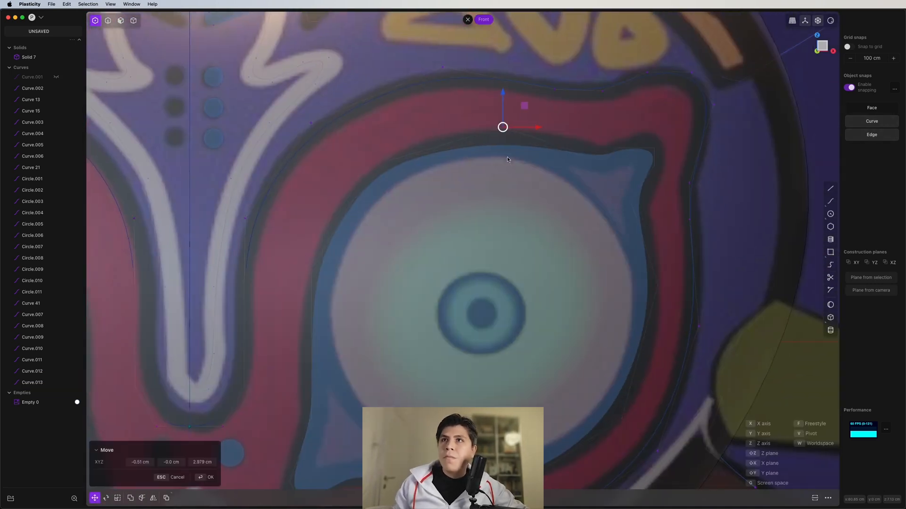
{"action": "left_click", "coordinate": [510, 159]}
- Adjust the eye curve's control points around the lower inner corner and the inner side to follow the painted edge
{"action": "scroll", "coordinate": [365, 274], "scroll_direction": "up", "scroll_amount": 3}
{"action": "middle_click_drag", "start_coordinate": [366, 273], "coordinate": [472, 209], "text": "shift"}
{"action": "left_click_drag", "start_coordinate": [474, 211], "coordinate": [511, 333]}
{"action": "key", "text": "g"}
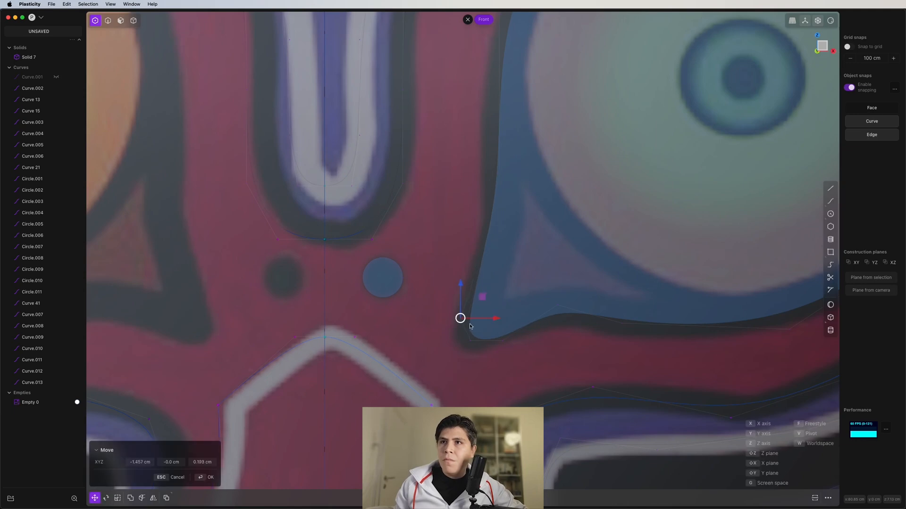
{"action": "left_click", "coordinate": [481, 335]}
{"action": "middle_click_drag", "start_coordinate": [477, 226], "coordinate": [471, 322], "text": "shift"}
{"action": "left_click_drag", "start_coordinate": [451, 79], "coordinate": [585, 279]}
{"action": "key", "text": "g"}
{"action": "left_click", "coordinate": [579, 281]}
- Reposition the eye curve's bottom and lower outer control points to match the dark surround
{"action": "scroll", "coordinate": [490, 250], "scroll_direction": "down", "scroll_amount": 5}
{"action": "scroll", "coordinate": [589, 290], "scroll_direction": "up", "scroll_amount": 4}
{"action": "left_click_drag", "start_coordinate": [575, 311], "coordinate": [602, 359]}
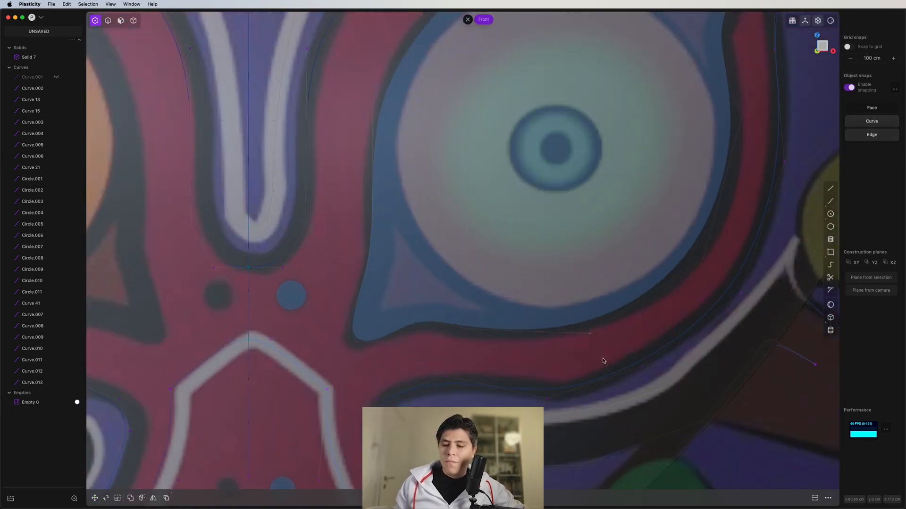
{"action": "key", "text": "g"}
{"action": "left_click", "coordinate": [604, 360]}
{"action": "left_click_drag", "start_coordinate": [689, 216], "coordinate": [714, 276]}
{"action": "key", "text": "g"}
{"action": "left_click", "coordinate": [712, 255]}
- Fine-tune the remaining eye curve control points, including the lower inner corner, against the reference image
{"action": "scroll", "coordinate": [712, 255], "scroll_direction": "down", "scroll_amount": 5}
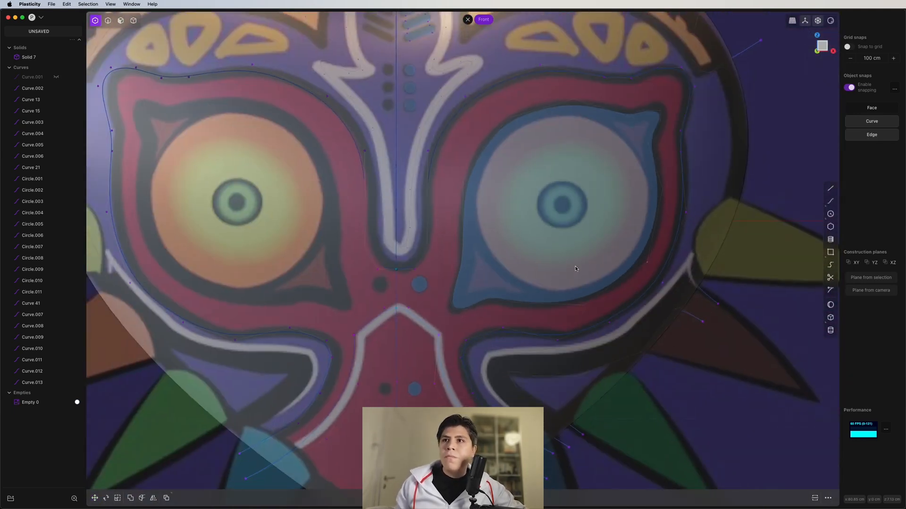
{"action": "scroll", "coordinate": [600, 175], "scroll_direction": "up", "scroll_amount": 6}
{"action": "left_click_drag", "start_coordinate": [605, 171], "coordinate": [633, 195]}
{"action": "key", "text": "g"}
{"action": "left_click", "coordinate": [627, 202]}
{"action": "scroll", "coordinate": [625, 204], "scroll_direction": "down", "scroll_amount": 5}
{"action": "scroll", "coordinate": [481, 325], "scroll_direction": "up", "scroll_amount": 5}
{"action": "left_click_drag", "start_coordinate": [441, 272], "coordinate": [467, 311]}
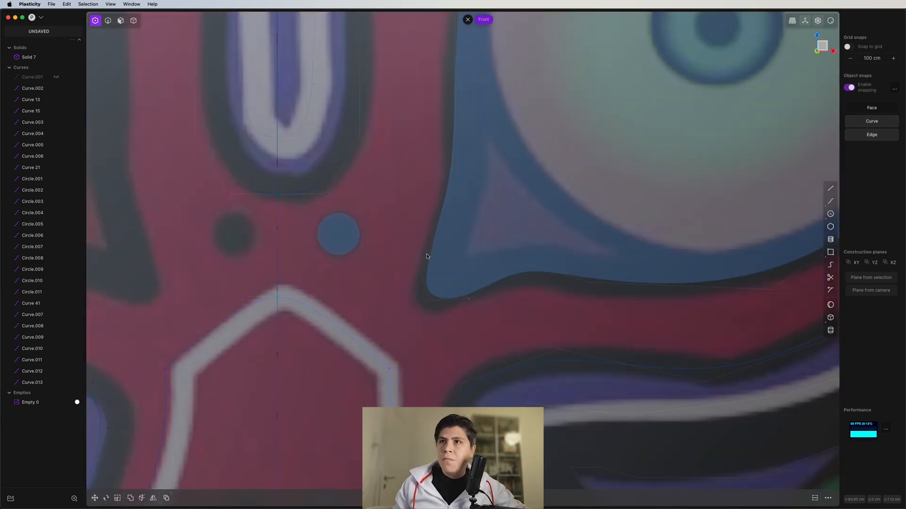
{"action": "key", "text": "g"}
{"action": "left_click", "coordinate": [426, 258]}
{"action": "scroll", "coordinate": [495, 243], "scroll_direction": "down", "scroll_amount": 5}
{"action": "key", "text": "g"}
{"action": "left_click", "coordinate": [500, 252]}
- Examine the traced curves across the whole mask against the reference image
{"action": "scroll", "coordinate": [502, 238], "scroll_direction": "down", "scroll_amount": 4}
{"action": "scroll", "coordinate": [517, 307], "scroll_direction": "up", "scroll_amount": 6}
{"action": "key", "text": "2"}
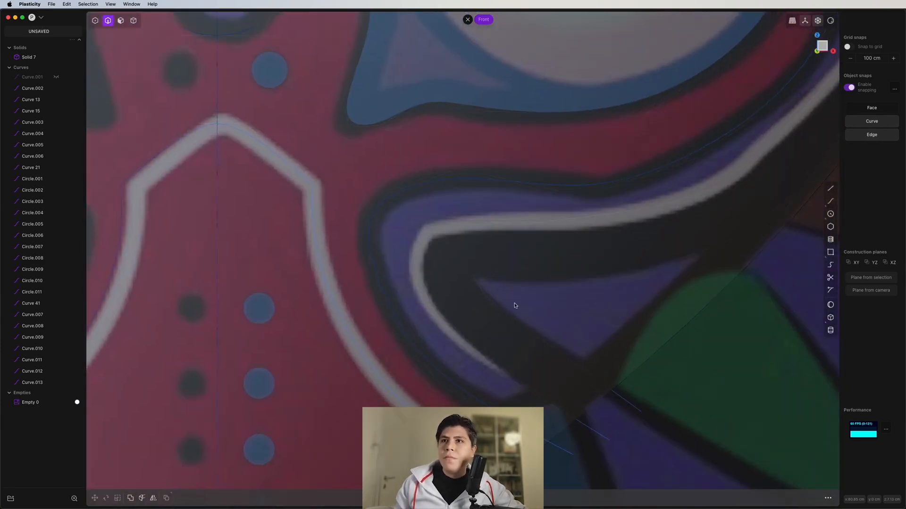
{"action": "left_click", "coordinate": [454, 228]}
{"action": "scroll", "coordinate": [474, 183], "scroll_direction": "down", "scroll_amount": 5}
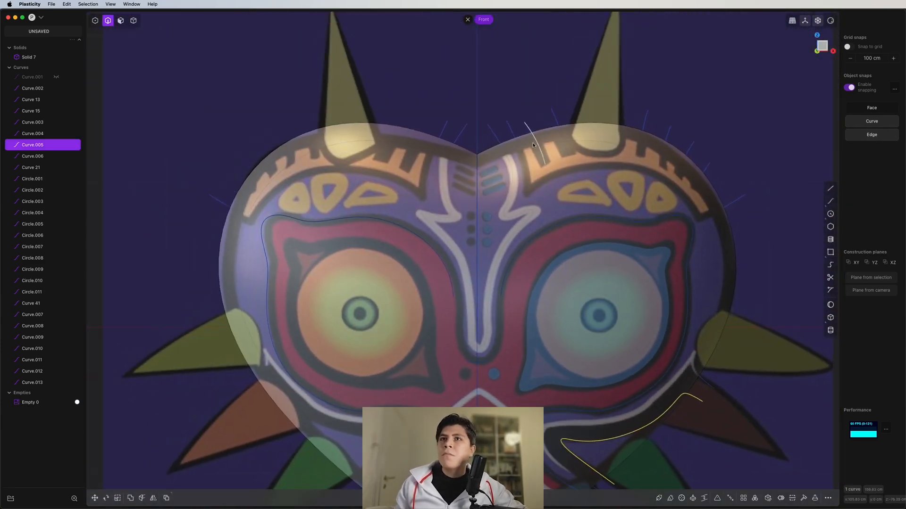
{"action": "middle_click_drag", "start_coordinate": [533, 146], "coordinate": [535, 39], "text": "shift"}
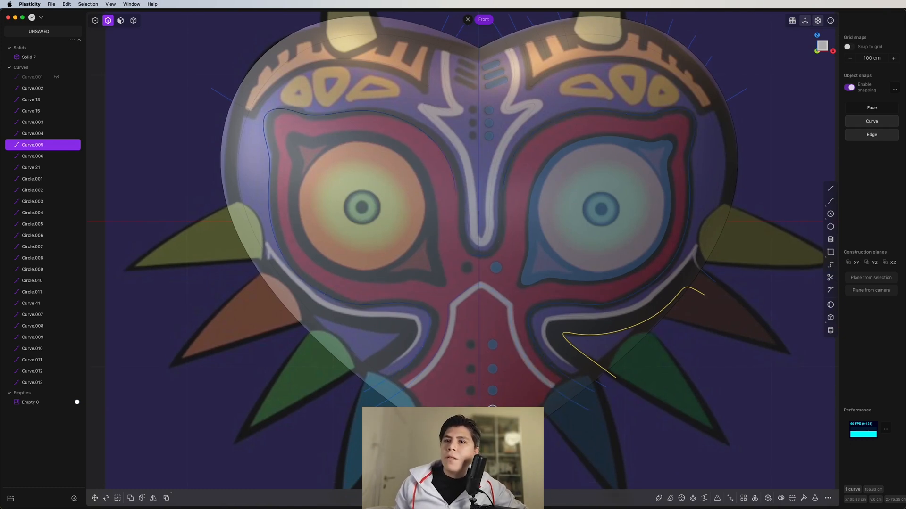
{"action": "middle_click_drag", "start_coordinate": [626, 213], "coordinate": [620, 210], "text": "shift"}
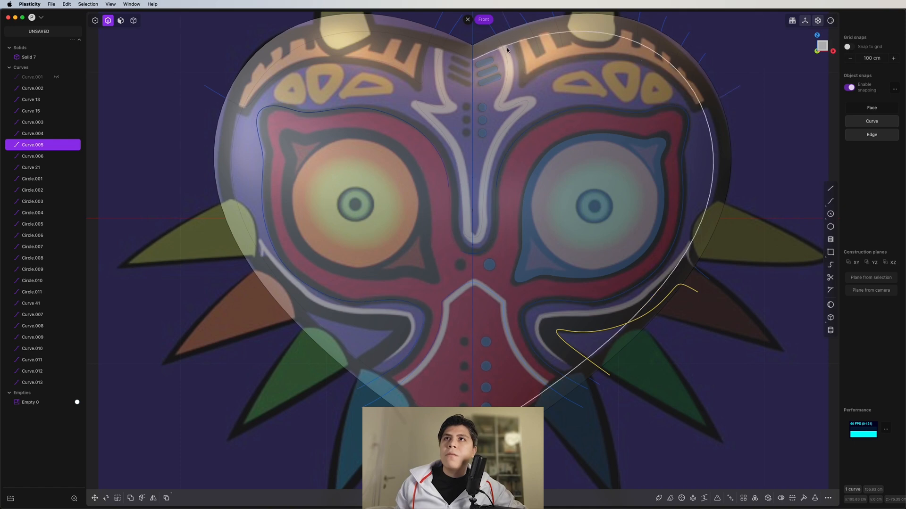
{"action": "middle_click_drag", "start_coordinate": [580, 307], "coordinate": [577, 360], "text": "shift"}
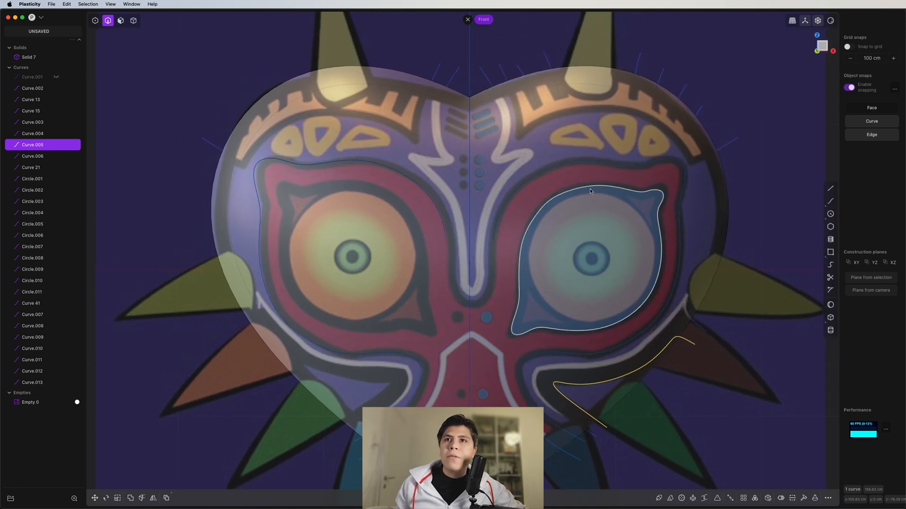
{"action": "left_click", "coordinate": [830, 305]}
{"action": "scroll", "coordinate": [603, 269], "scroll_direction": "up", "scroll_amount": 7}
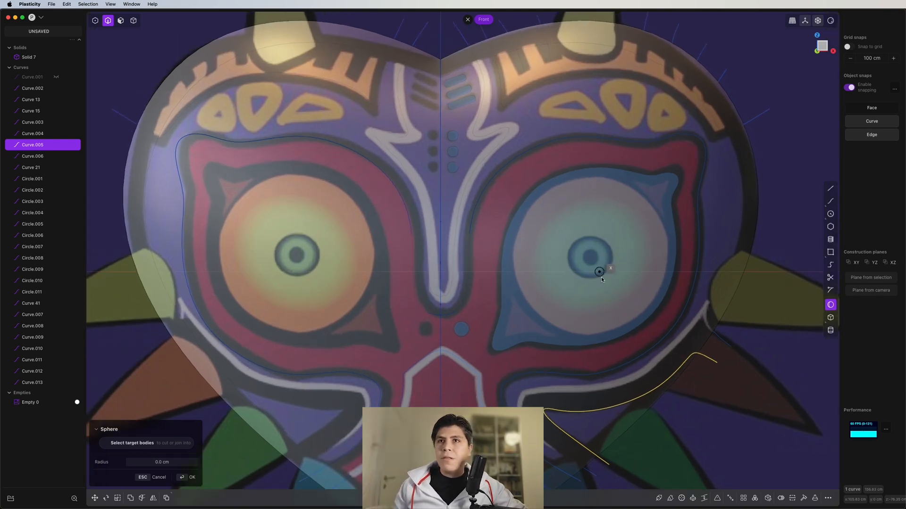
{"action": "key", "text": "Escape"}
{"action": "scroll", "coordinate": [750, 222], "scroll_direction": "down", "scroll_amount": 6}
{"action": "scroll", "coordinate": [727, 220], "scroll_direction": "up", "scroll_amount": 4}
{"action": "scroll", "coordinate": [727, 219], "scroll_direction": "up", "scroll_amount": 3}
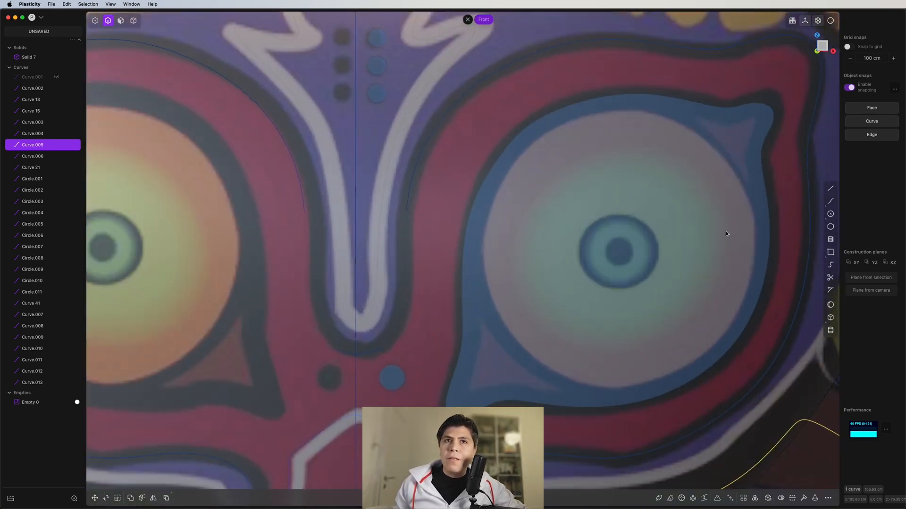
- Create a sphere of radius 47.522 cm centred on the right eye's pupil as a separate body
{"action": "left_click", "coordinate": [830, 304]}
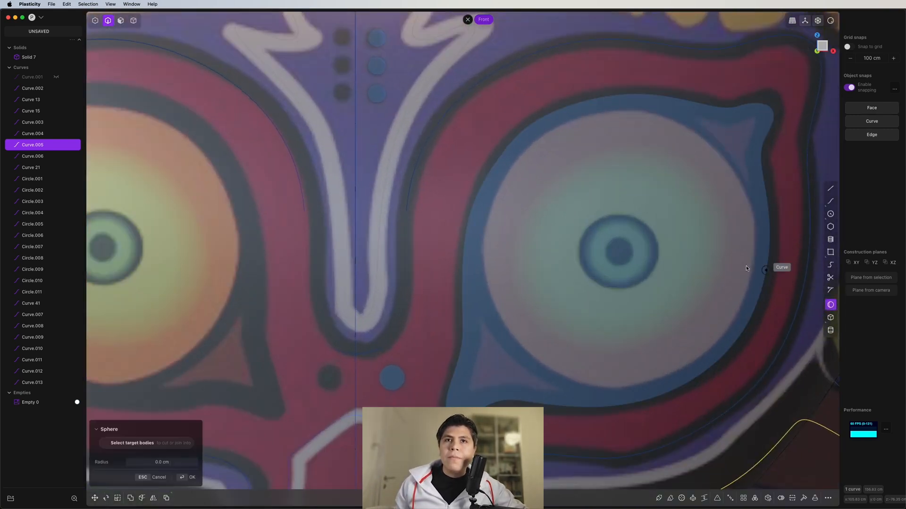
{"action": "left_click", "coordinate": [619, 253]}
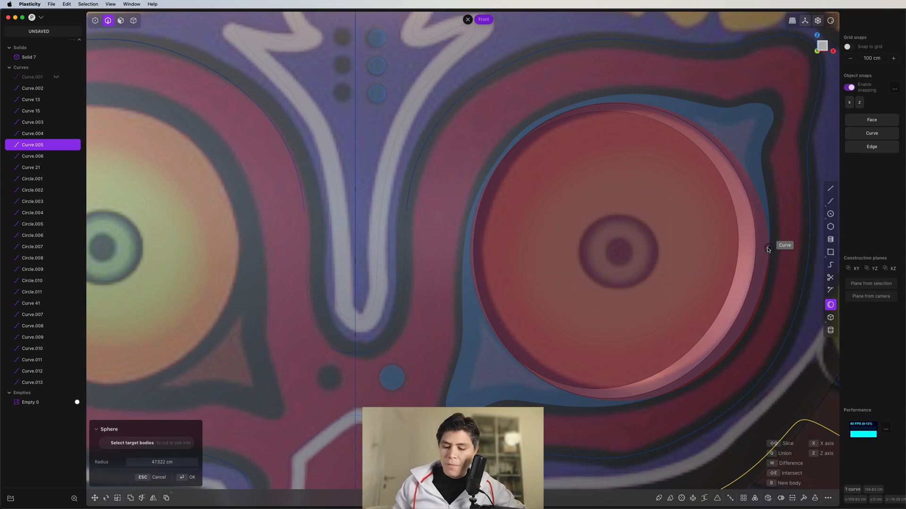
{"action": "left_click", "coordinate": [767, 250]}
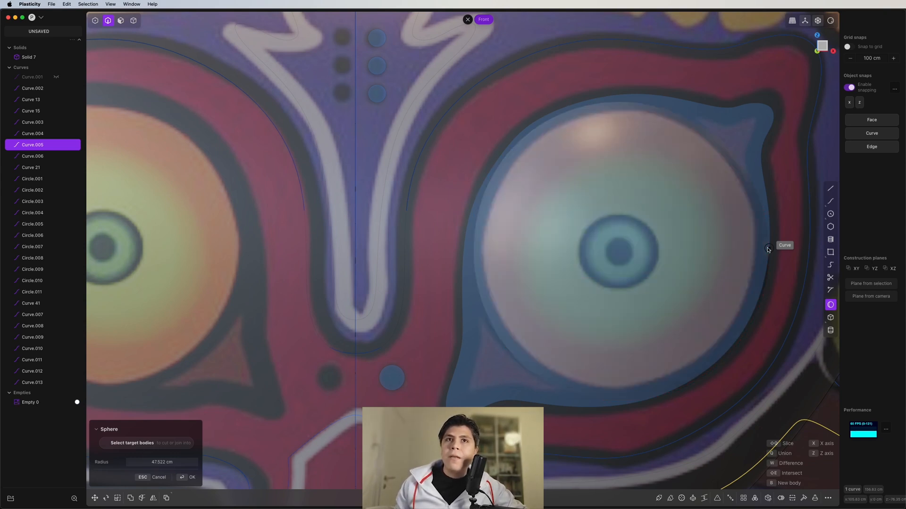
{"action": "left_click", "coordinate": [768, 250]}
{"action": "middle_click_drag", "start_coordinate": [765, 251], "coordinate": [661, 283]}
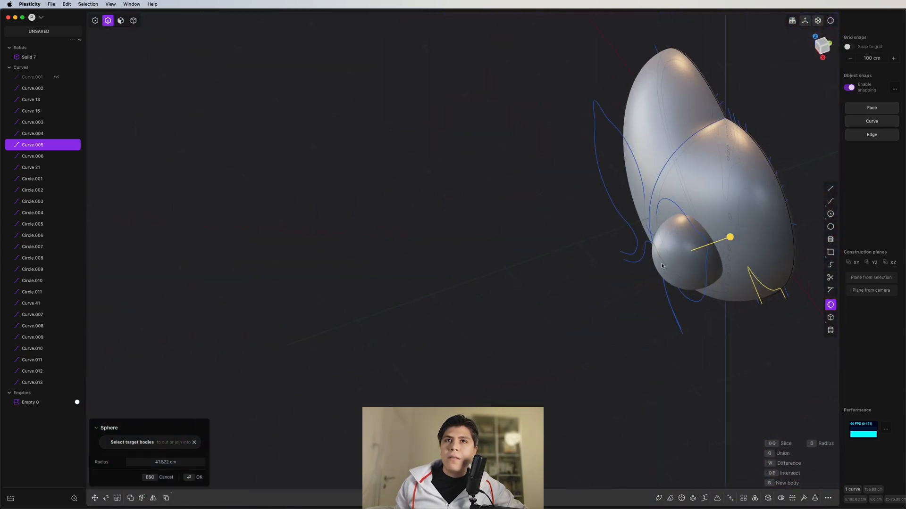
{"action": "scroll", "coordinate": [661, 265], "scroll_direction": "up", "scroll_amount": 10}
{"action": "key", "text": "Return"}
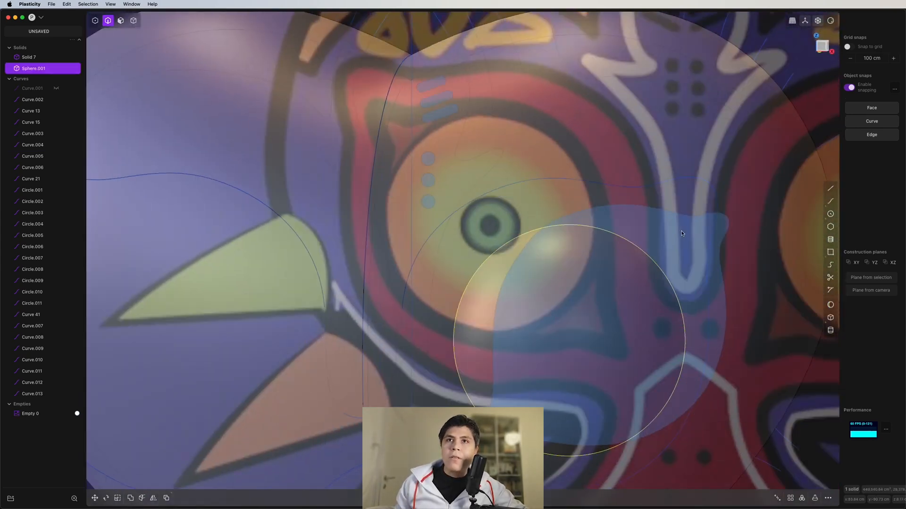
- Scale the eye sphere down uniformly to the painted eyeball, and flatten it front to back to about two thirds
{"action": "left_click", "coordinate": [823, 48]}
{"action": "scroll", "coordinate": [636, 200], "scroll_direction": "up", "scroll_amount": 5}
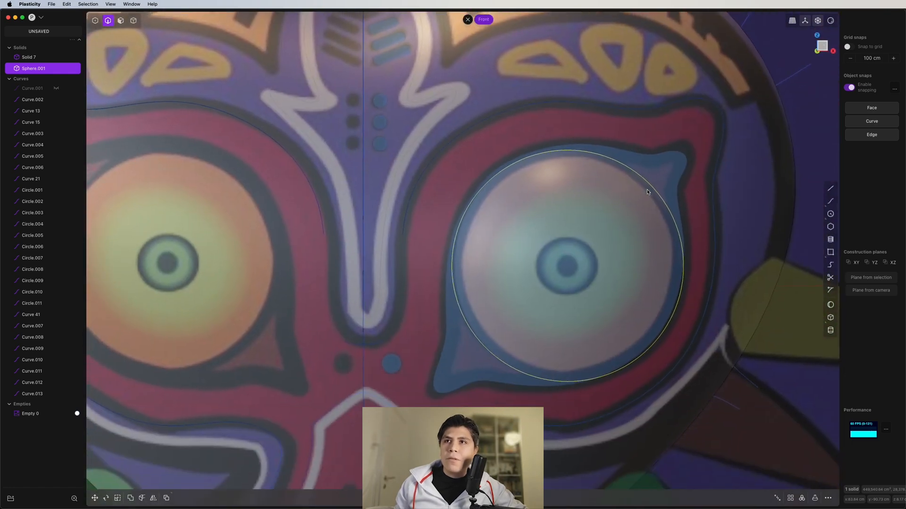
{"action": "key", "text": "s"}
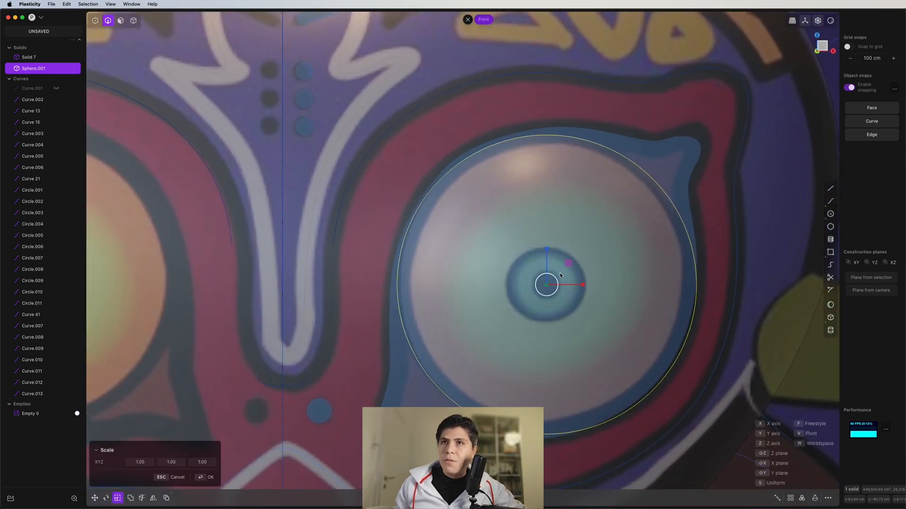
{"action": "mouse_move", "coordinate": [554, 278]}
{"action": "middle_mouse_down"}
{"action": "mouse_move", "coordinate": [498, 280]}
{"action": "mouse_move", "coordinate": [561, 276]}
{"action": "middle_mouse_up"}
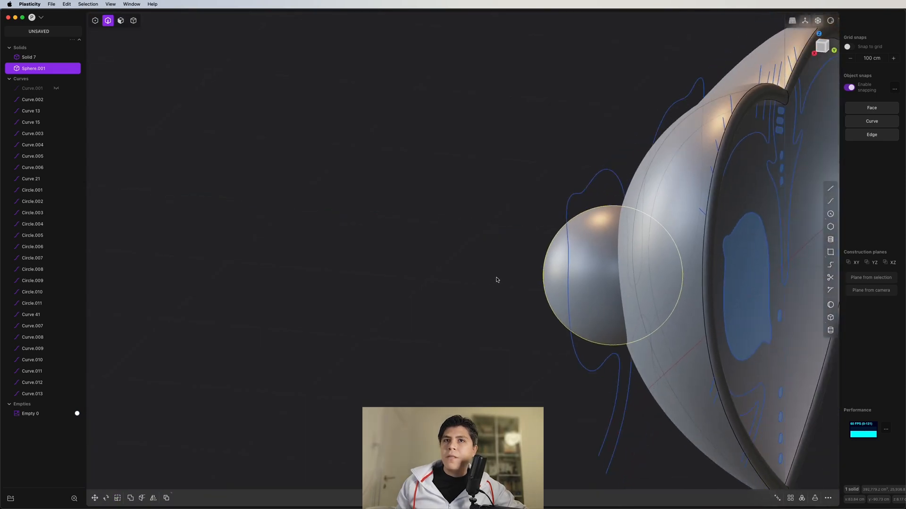
{"action": "left_click", "coordinate": [823, 48]}
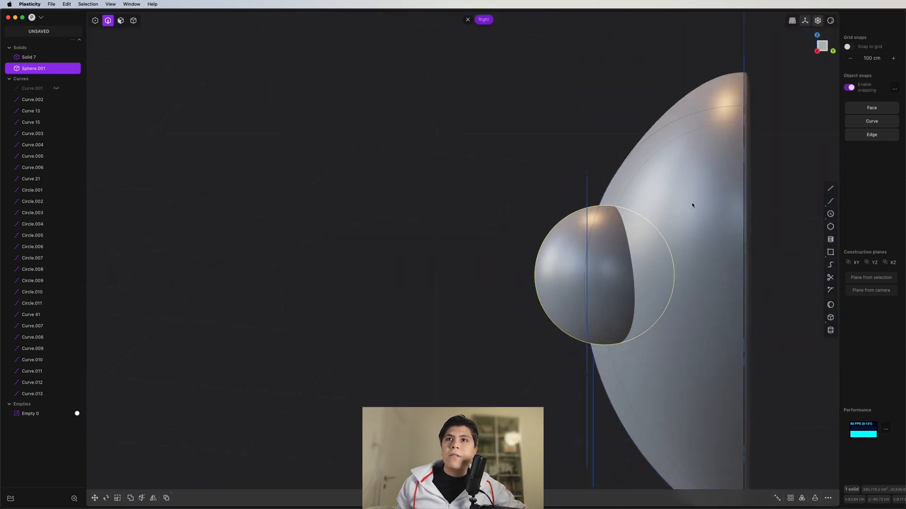
{"action": "key", "text": "s"}
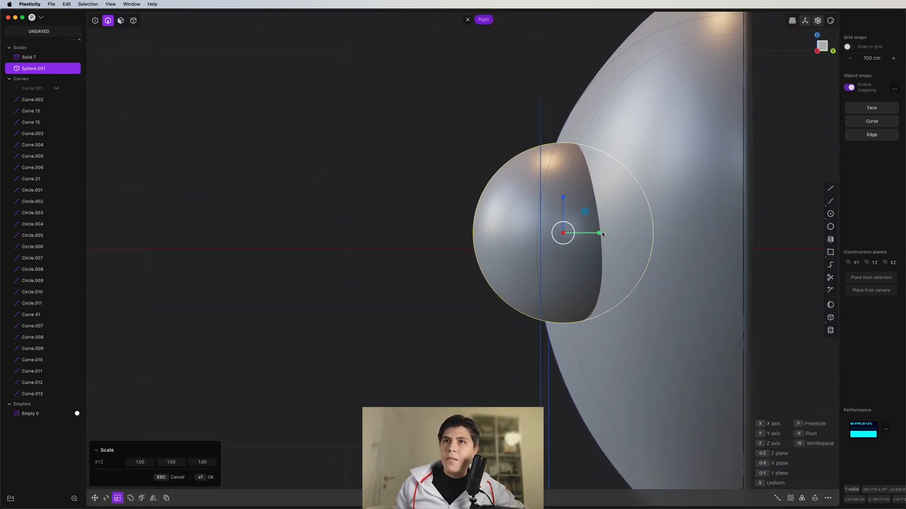
{"action": "left_click_drag", "start_coordinate": [602, 235], "coordinate": [589, 234]}
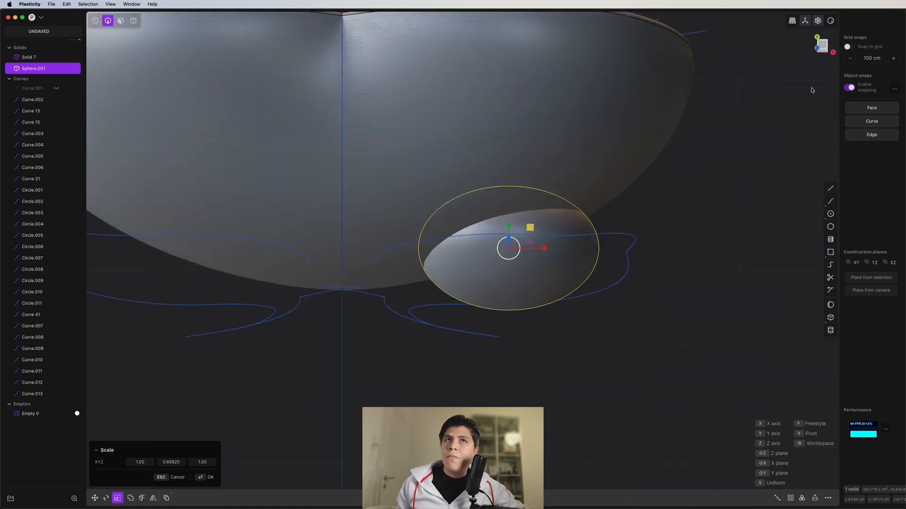
- Rotate the flattened eye sphere in top view to follow the mask's surface, and move it 7.761 cm along Y into the mask
{"action": "left_click", "coordinate": [822, 45]}
{"action": "key", "text": "r"}
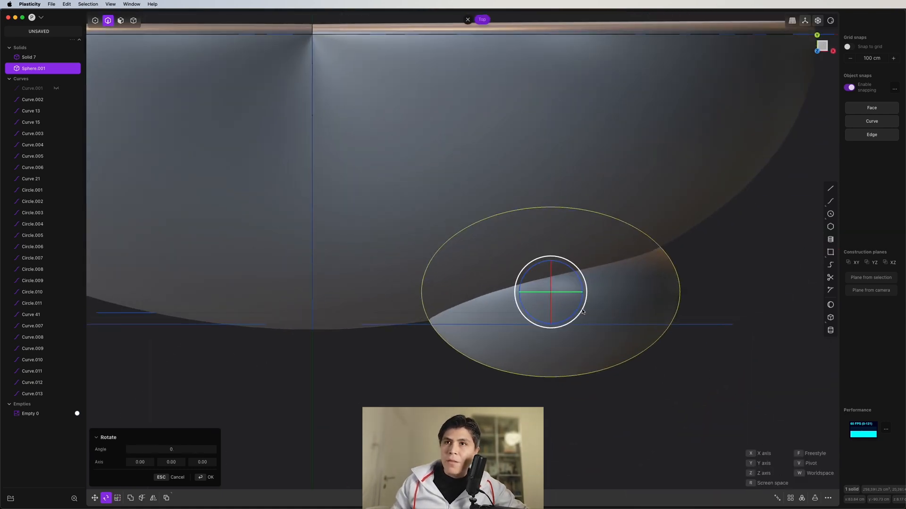
{"action": "left_click", "coordinate": [574, 285]}
{"action": "key", "text": "r"}
{"action": "key", "text": "g"}
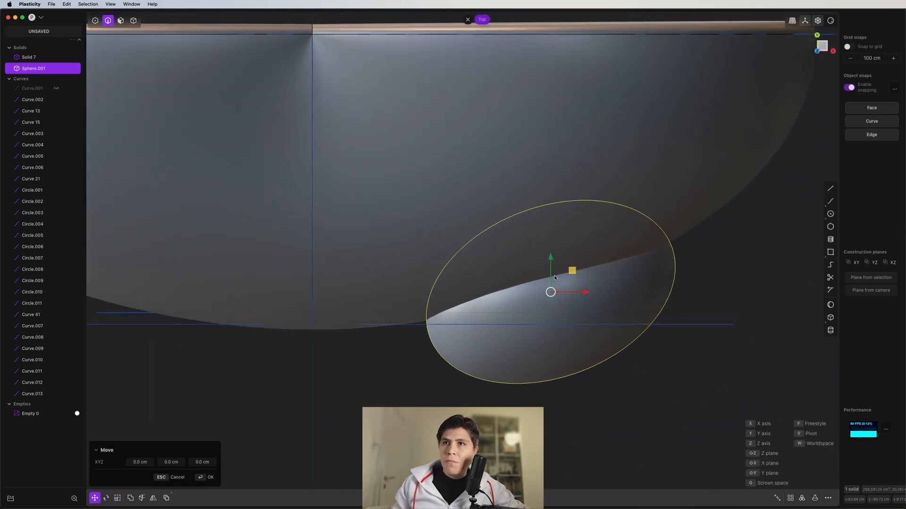
{"action": "middle_click_drag", "start_coordinate": [556, 278], "coordinate": [564, 161]}
{"action": "middle_click_drag", "start_coordinate": [573, 307], "coordinate": [576, 415]}
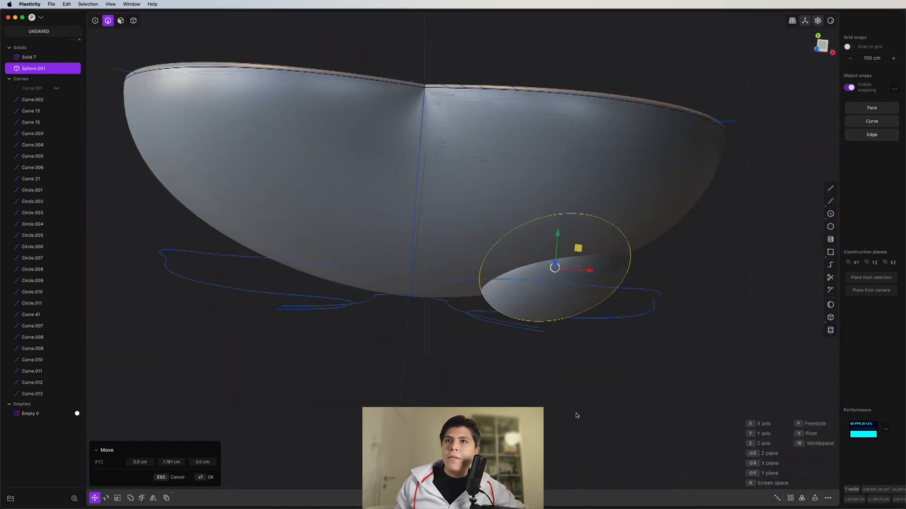
- Draw two concentric circles over the painted iris and pupil, about 12.51 cm and 4.12 cm in radius
{"action": "left_click", "coordinate": [825, 50]}
{"action": "key", "text": "shift+c"}
{"action": "scroll", "coordinate": [768, 232], "scroll_direction": "up", "scroll_amount": 6}
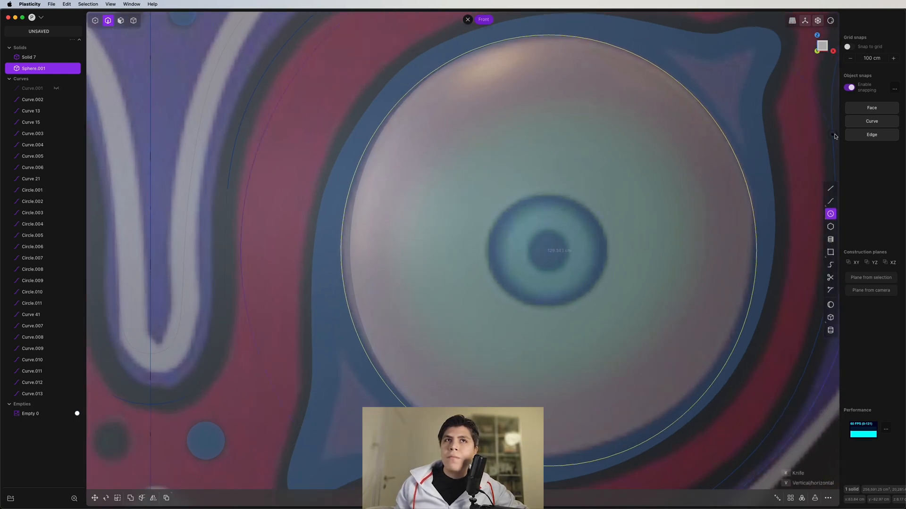
{"action": "left_click", "coordinate": [606, 250]}
{"action": "left_click", "coordinate": [830, 214]}
{"action": "scroll", "coordinate": [564, 254], "scroll_direction": "up", "scroll_amount": 1}
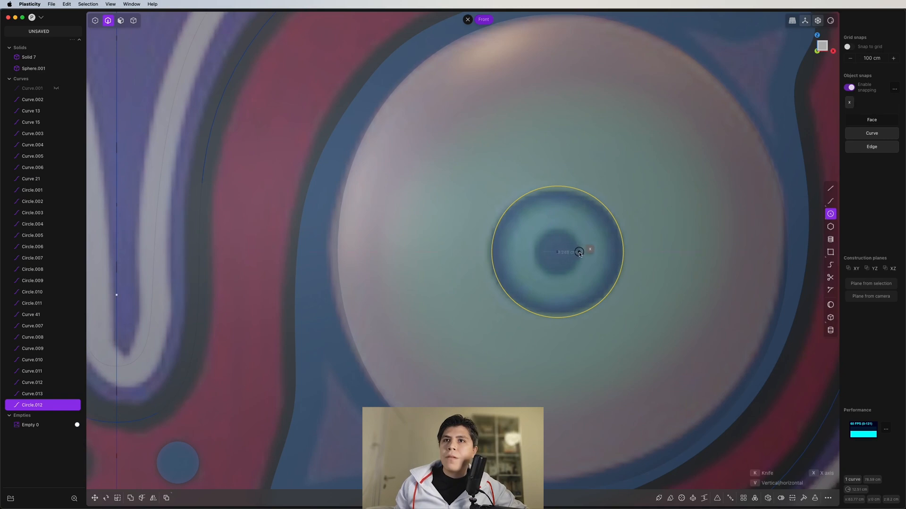
{"action": "left_click", "coordinate": [580, 253]}
{"action": "scroll", "coordinate": [613, 233], "scroll_direction": "down", "scroll_amount": 3}
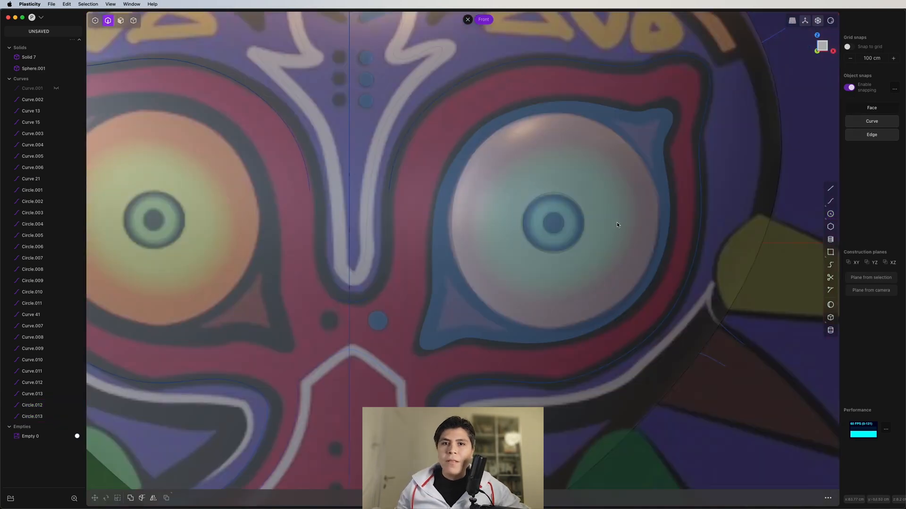
{"action": "scroll", "coordinate": [585, 231], "scroll_direction": "down", "scroll_amount": 5}
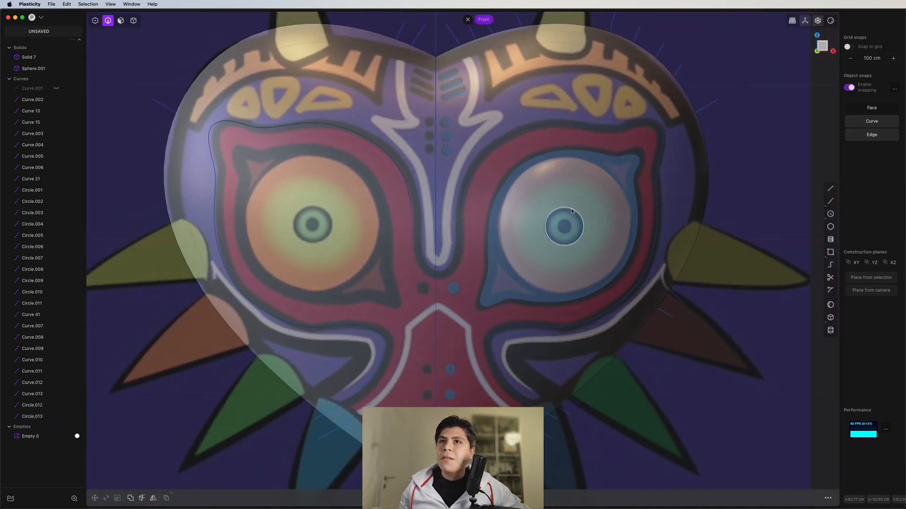
- Select all visible curves and move them about -200.579 cm along Y, clear in front of the mask
{"action": "left_click", "coordinate": [46, 99]}
{"action": "left_click", "coordinate": [32, 416], "text": "shift"}
{"action": "scroll", "coordinate": [531, 209], "scroll_direction": "down", "scroll_amount": 3}
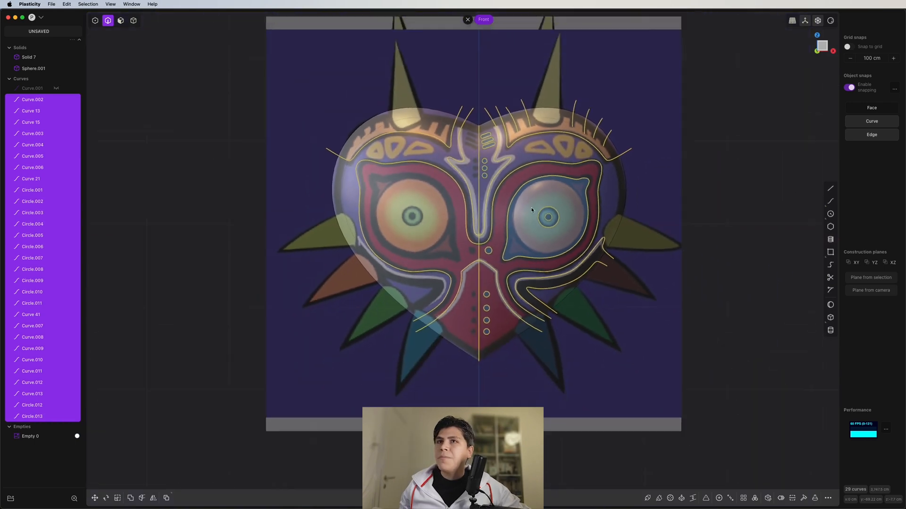
{"action": "middle_click_drag", "start_coordinate": [531, 209], "coordinate": [511, 217]}
{"action": "key", "text": "g"}
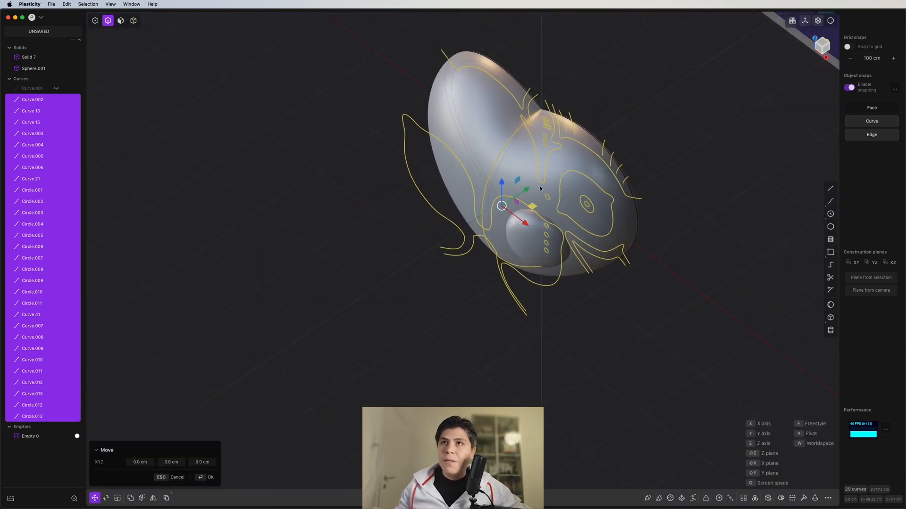
{"action": "left_click_drag", "start_coordinate": [527, 190], "coordinate": [410, 268]}
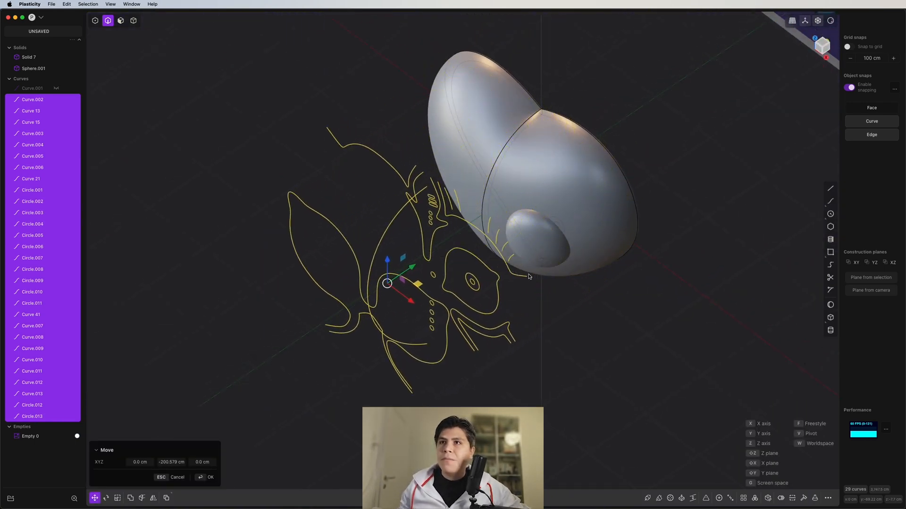
{"action": "key", "text": "Return"}
{"action": "middle_click_drag", "start_coordinate": [538, 284], "coordinate": [790, 82]}
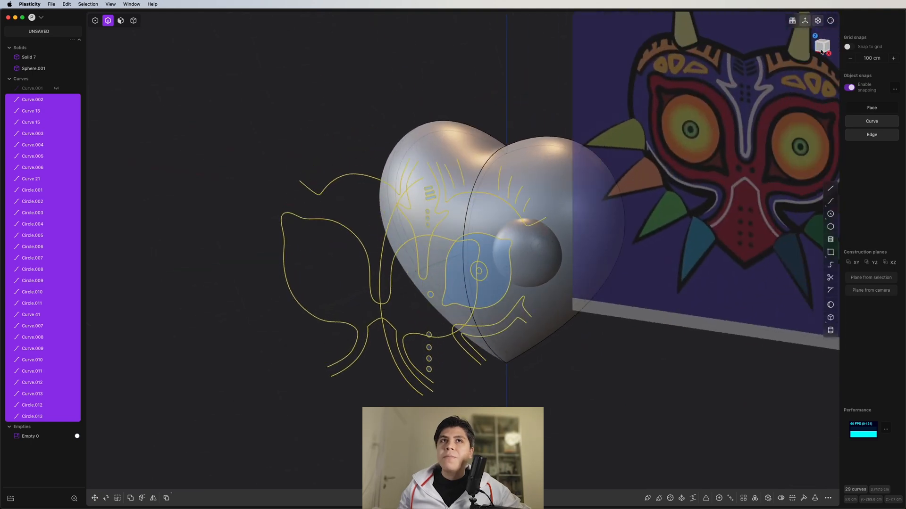
- Imprint the concentric iris and pupil circles onto the flattened eye sphere
{"action": "left_click", "coordinate": [820, 51]}
{"action": "key", "text": "Escape"}
{"action": "scroll", "coordinate": [525, 270], "scroll_direction": "up", "scroll_amount": 10}
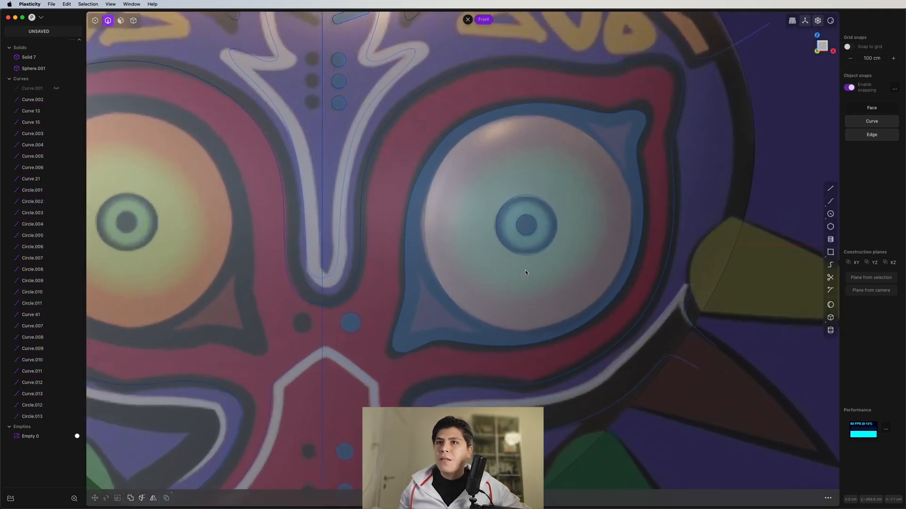
{"action": "left_click", "coordinate": [541, 186]}
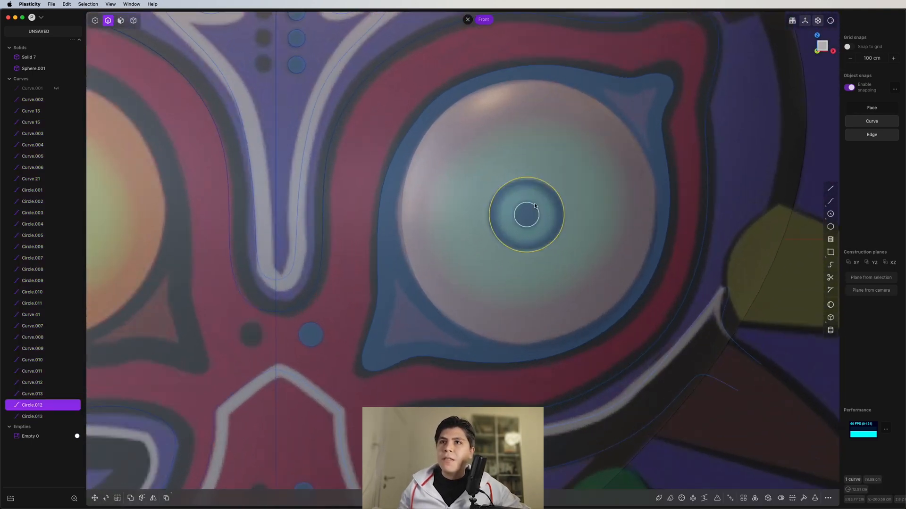
{"action": "left_click", "coordinate": [535, 206], "text": "shift"}
{"action": "key", "text": "shift+i"}
{"action": "left_click", "coordinate": [574, 162]}
{"action": "right_click", "coordinate": [573, 162]}
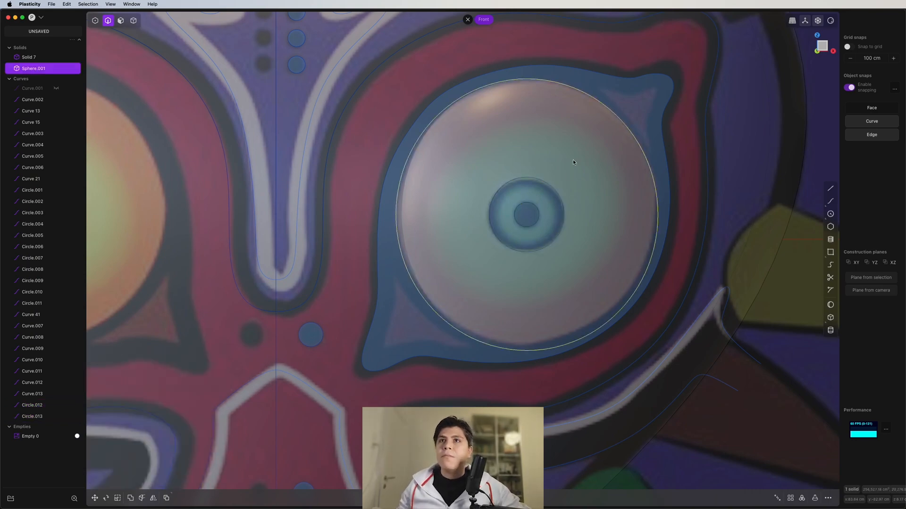
- Hide the two original iris and pupil circles in front of the mask
{"action": "middle_click_drag", "start_coordinate": [574, 162], "coordinate": [509, 262]}
{"action": "left_click", "coordinate": [485, 270]}
{"action": "left_click", "coordinate": [491, 270]}
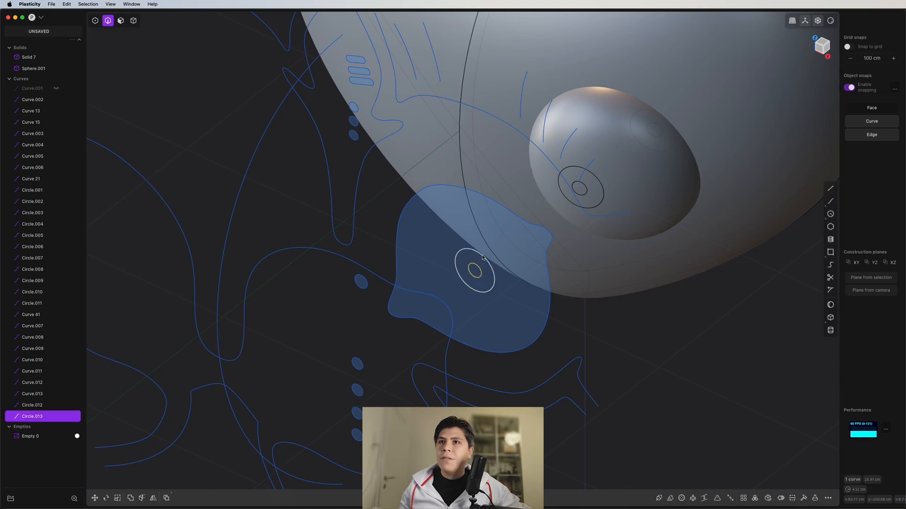
{"action": "left_click", "coordinate": [481, 271], "text": "shift"}
{"action": "key", "text": "h"}
- Imprint the large symmetric curve outlining the red face area onto the heart-shaped solid along the front view direction
{"action": "key", "text": "KP_1"}
{"action": "left_click", "coordinate": [476, 67]}
{"action": "middle_click_drag", "start_coordinate": [490, 90], "coordinate": [501, 142], "text": "shift"}
{"action": "scroll", "coordinate": [502, 142], "scroll_direction": "down", "scroll_amount": 10}
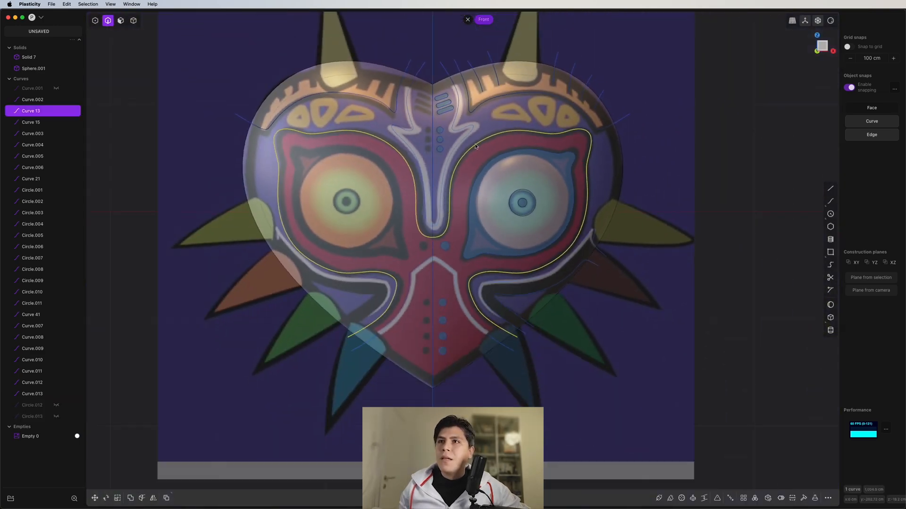
{"action": "middle_click_drag", "start_coordinate": [406, 165], "coordinate": [309, 314]}
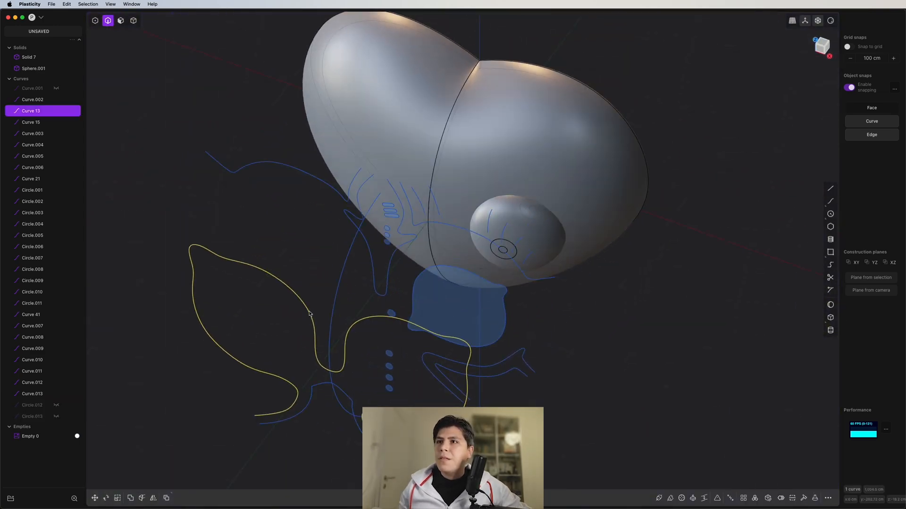
{"action": "left_click", "coordinate": [820, 51]}
{"action": "key", "text": "shift+i"}
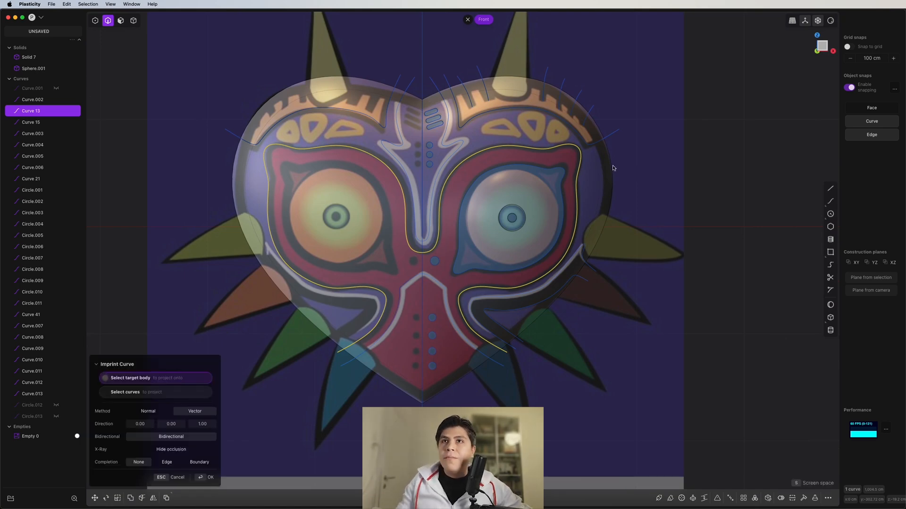
{"action": "left_click", "coordinate": [604, 170]}
{"action": "middle_click_drag", "start_coordinate": [604, 171], "coordinate": [426, 279]}
- Pipe along the imprinted face-area outline as a separate body with a section size of about 2.55 cm, matching the painted border
{"action": "left_click", "coordinate": [466, 170]}
{"action": "key", "text": "f"}
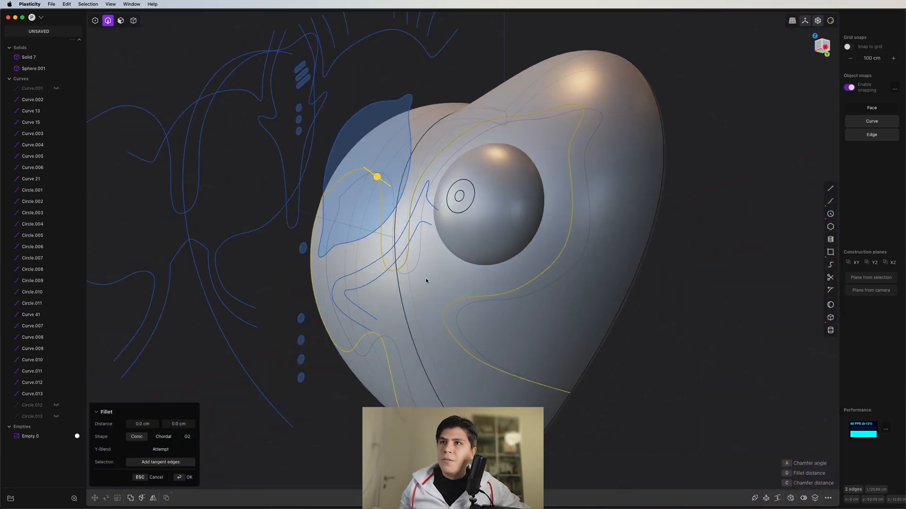
{"action": "key", "text": "p"}
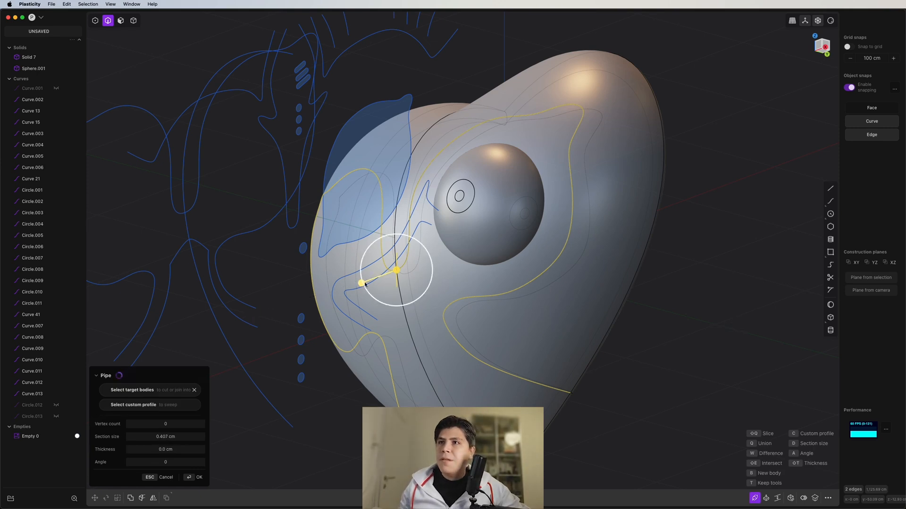
{"action": "middle_click_drag", "start_coordinate": [310, 303], "coordinate": [341, 265]}
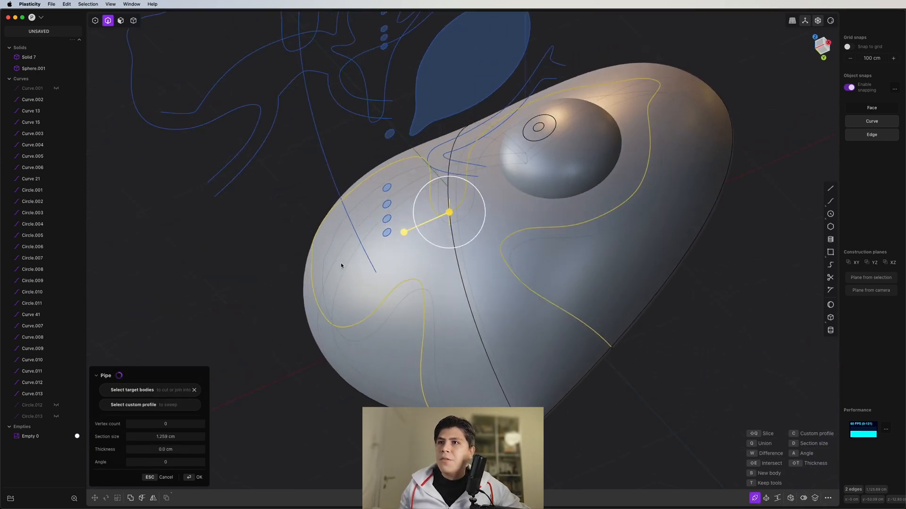
{"action": "scroll", "coordinate": [431, 238], "scroll_direction": "up", "scroll_amount": 3}
{"action": "middle_click_drag", "start_coordinate": [431, 239], "coordinate": [369, 238]}
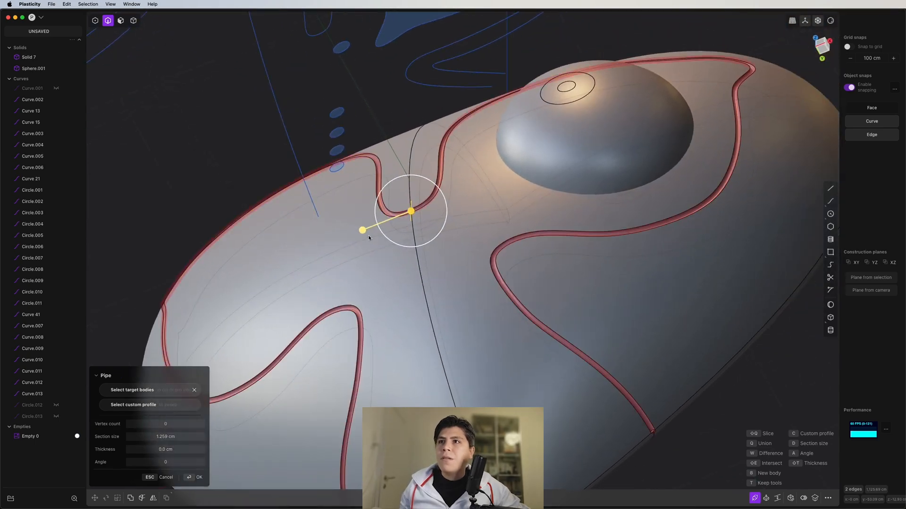
{"action": "key", "text": "KP_1"}
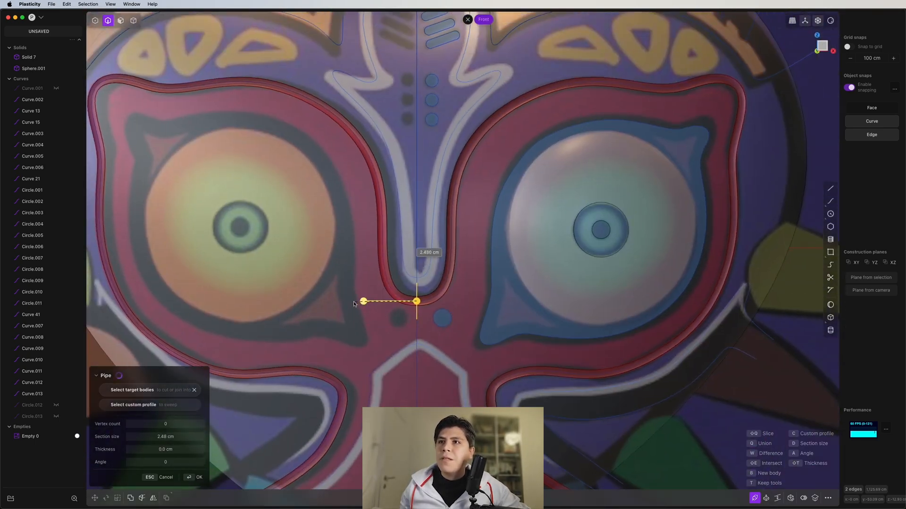
{"action": "middle_click_drag", "start_coordinate": [504, 190], "coordinate": [504, 248]}
{"action": "scroll", "coordinate": [415, 352], "scroll_direction": "up", "scroll_amount": 3}
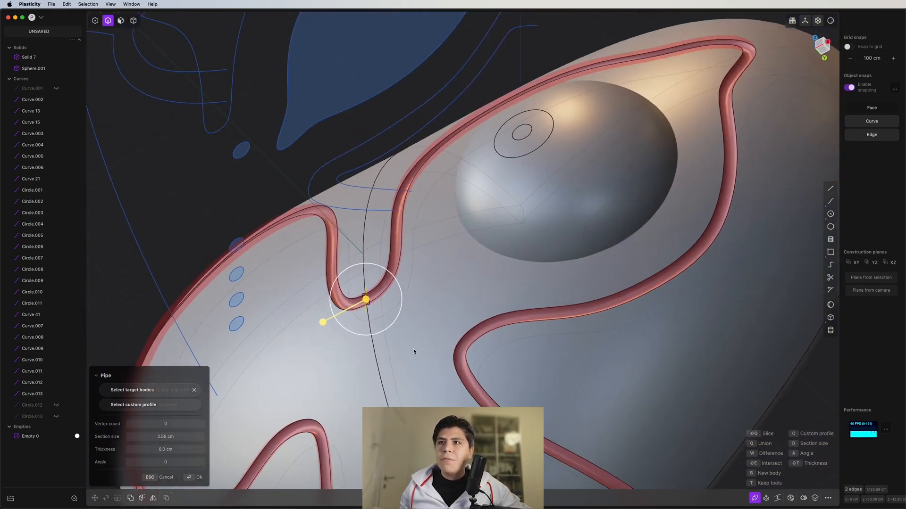
{"action": "middle_click_drag", "start_coordinate": [415, 351], "coordinate": [479, 259]}
{"action": "scroll", "coordinate": [479, 259], "scroll_direction": "down", "scroll_amount": 3}
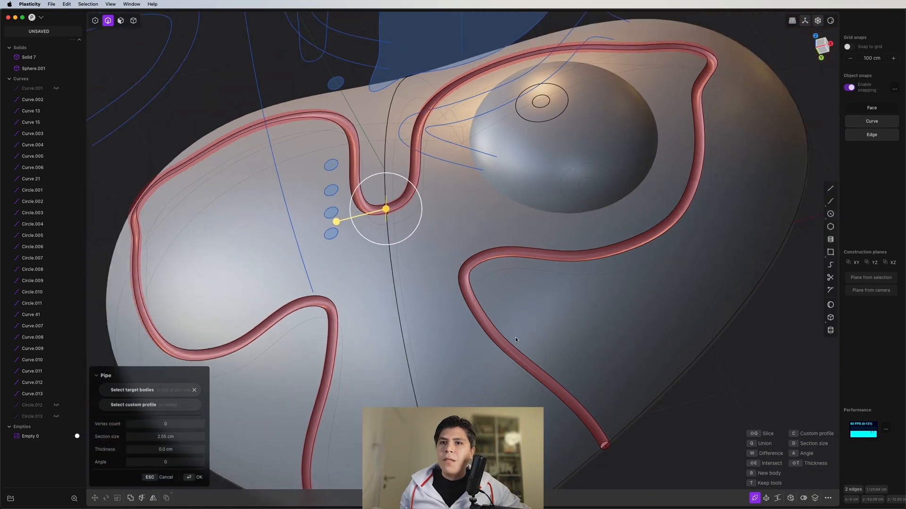
{"action": "middle_click_drag", "start_coordinate": [516, 340], "coordinate": [502, 325]}
{"action": "middle_click_drag", "start_coordinate": [501, 250], "coordinate": [500, 335], "text": "shift"}
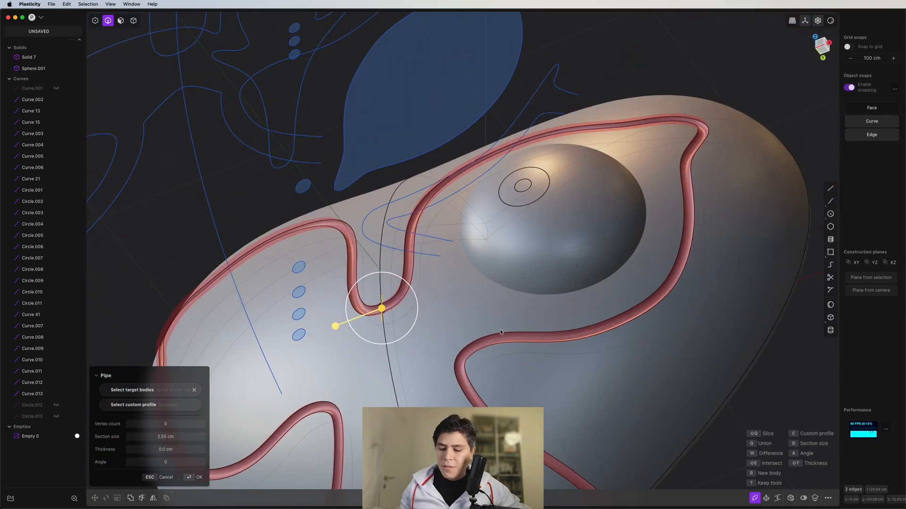
{"action": "middle_click_drag", "start_coordinate": [479, 287], "coordinate": [444, 404]}
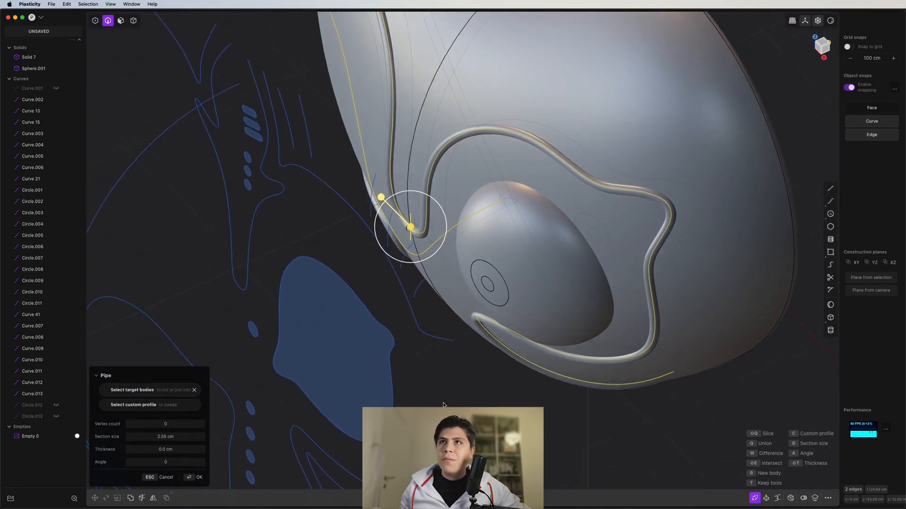
{"action": "key", "text": "Return"}
{"action": "middle_click_drag", "start_coordinate": [503, 307], "coordinate": [469, 298]}
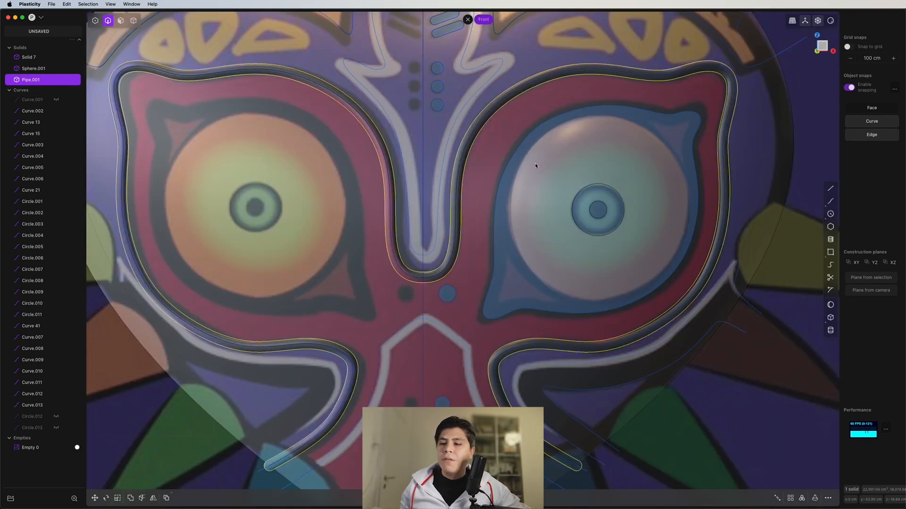
- Imprint the closed outline curve around the eye onto the heart-shaped solid
{"action": "left_click", "coordinate": [646, 111]}
{"action": "middle_click_drag", "start_coordinate": [647, 150], "coordinate": [621, 187], "text": "shift"}
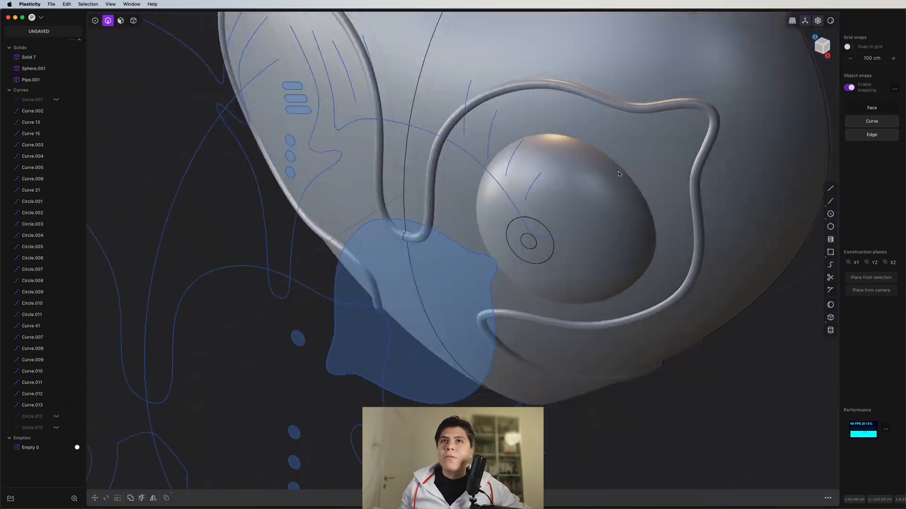
{"action": "middle_click_drag", "start_coordinate": [619, 174], "coordinate": [617, 171]}
{"action": "scroll", "coordinate": [617, 171], "scroll_direction": "up", "scroll_amount": 5}
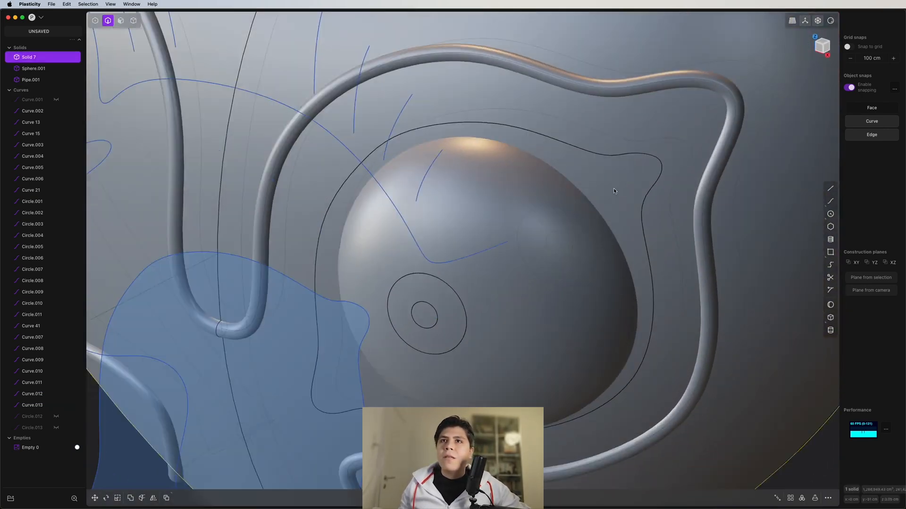
- Pipe along the imprinted eye outline as a new body with a section size of about 2.61 cm
{"action": "middle_click_drag", "start_coordinate": [618, 171], "coordinate": [561, 208]}
{"action": "left_click", "coordinate": [631, 151]}
{"action": "key", "text": "f"}
{"action": "key", "text": "p"}
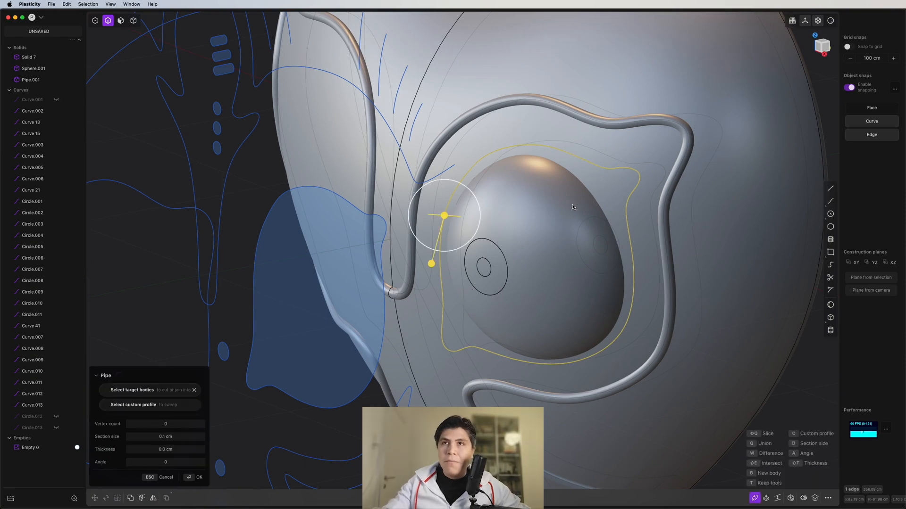
{"action": "key", "text": "KP_1"}
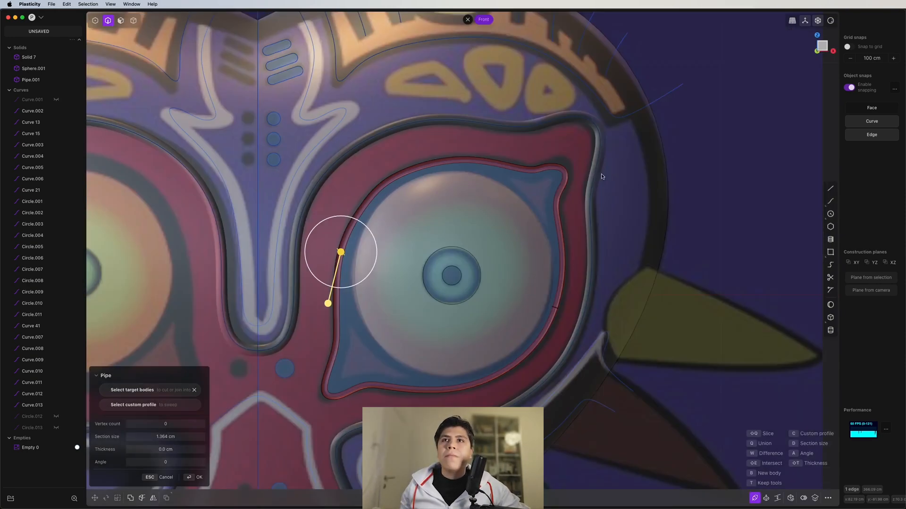
{"action": "middle_click_drag", "start_coordinate": [335, 302], "coordinate": [412, 233], "text": "shift"}
{"action": "left_click_drag", "start_coordinate": [404, 234], "coordinate": [393, 258]}
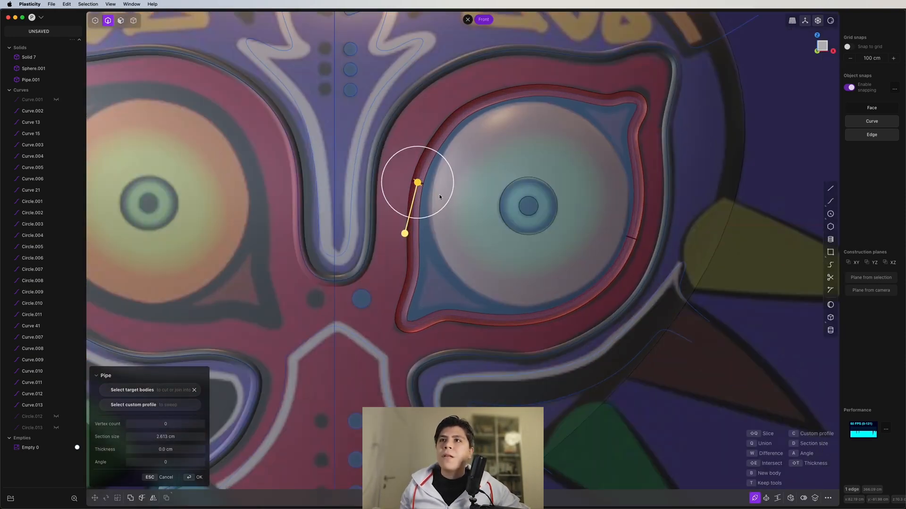
{"action": "middle_click_drag", "start_coordinate": [440, 197], "coordinate": [406, 221]}
{"action": "key", "text": "b"}
{"action": "middle_click_drag", "start_coordinate": [522, 239], "coordinate": [451, 266]}
{"action": "key", "text": "Return"}
- Offset the ring face between the iris and pupil circles outward by about 2.17 cm from the eyeball
{"action": "scroll", "coordinate": [486, 257], "scroll_direction": "up", "scroll_amount": 10}
{"action": "key", "text": "3"}
{"action": "left_click", "coordinate": [470, 256]}
{"action": "key", "text": "o"}
{"action": "left_click_drag", "start_coordinate": [470, 269], "coordinate": [456, 275]}
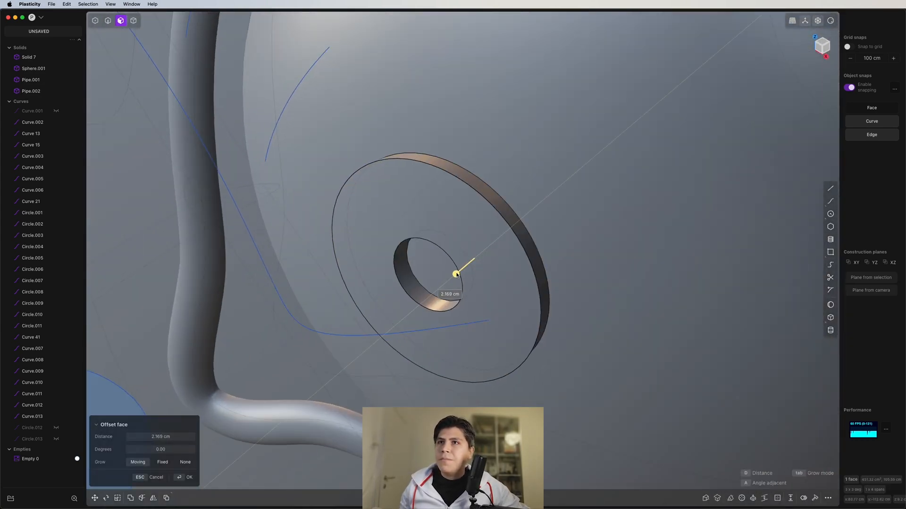
{"action": "middle_click_drag", "start_coordinate": [454, 277], "coordinate": [512, 156]}
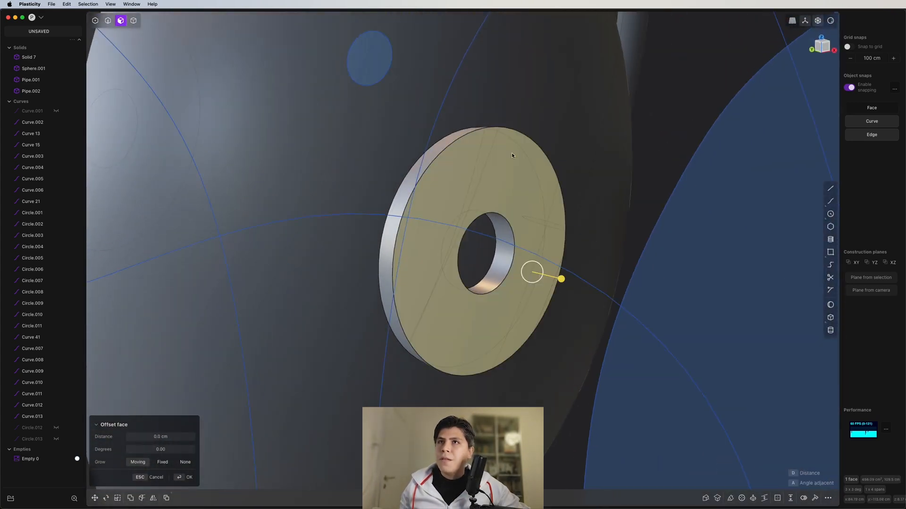
{"action": "key", "text": "Escape"}
- Fillet the outer edge of the raised iris ring by about 2.38 cm
{"action": "key", "text": "2"}
{"action": "left_click", "coordinate": [506, 127]}
{"action": "key", "text": "f"}
{"action": "left_click_drag", "start_coordinate": [503, 127], "coordinate": [513, 109]}
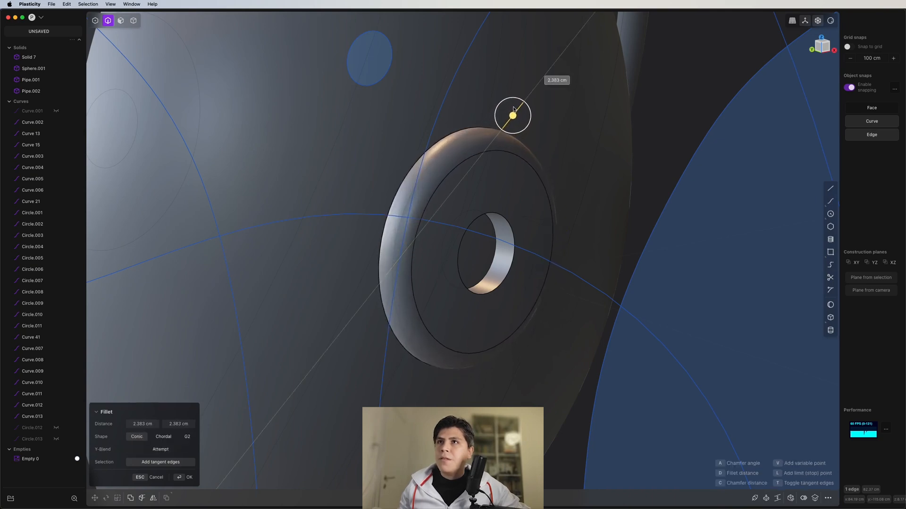
{"action": "middle_click_drag", "start_coordinate": [516, 134], "coordinate": [467, 172]}
{"action": "key", "text": "Return"}
{"action": "scroll", "coordinate": [438, 195], "scroll_direction": "up", "scroll_amount": 5}
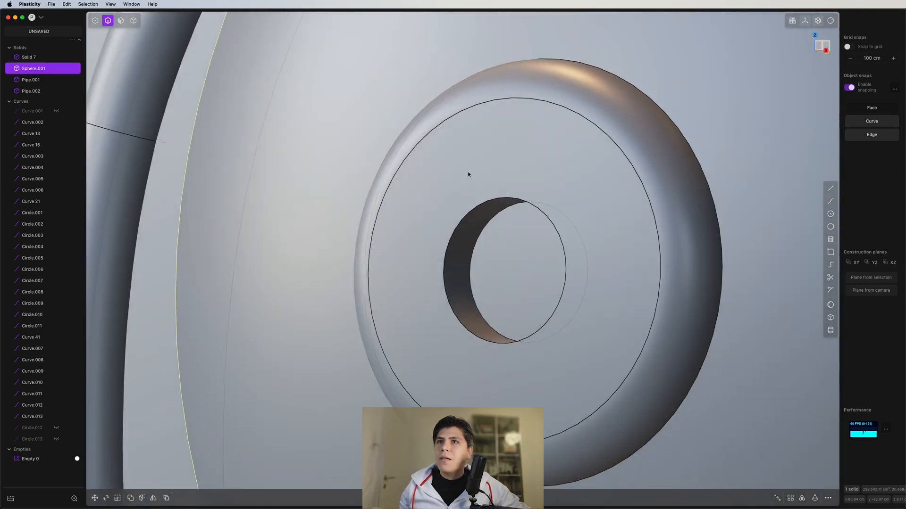
- Round the inner edge of the iris ring around the pupil hole with a small fillet
{"action": "left_click", "coordinate": [504, 200]}
{"action": "key", "text": "b"}
{"action": "left_click_drag", "start_coordinate": [505, 197], "coordinate": [510, 185]}
{"action": "middle_click_drag", "start_coordinate": [509, 185], "coordinate": [535, 241]}
{"action": "scroll", "coordinate": [556, 168], "scroll_direction": "down", "scroll_amount": 10}
{"action": "key", "text": "Return"}
- Hide the original face-area outline and eye outline curves in front of the mask
{"action": "scroll", "coordinate": [516, 204], "scroll_direction": "down", "scroll_amount": 3}
{"action": "left_click", "coordinate": [588, 141]}
{"action": "left_click", "coordinate": [568, 183], "text": "shift"}
{"action": "key", "text": "h"}
- Imprint the three slot shapes and eight circles beside the mask's centre line onto the heart-shaped solid
{"action": "key", "text": "KP_1"}
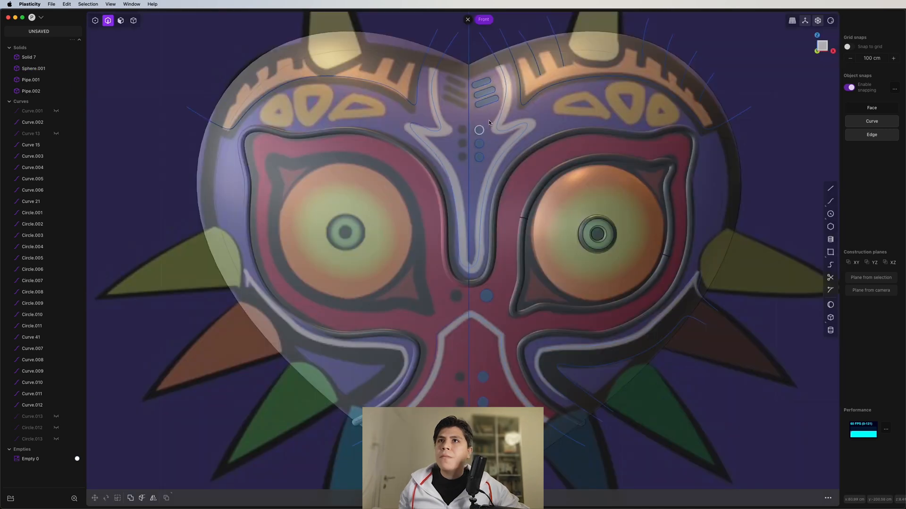
{"action": "left_click", "coordinate": [483, 133]}
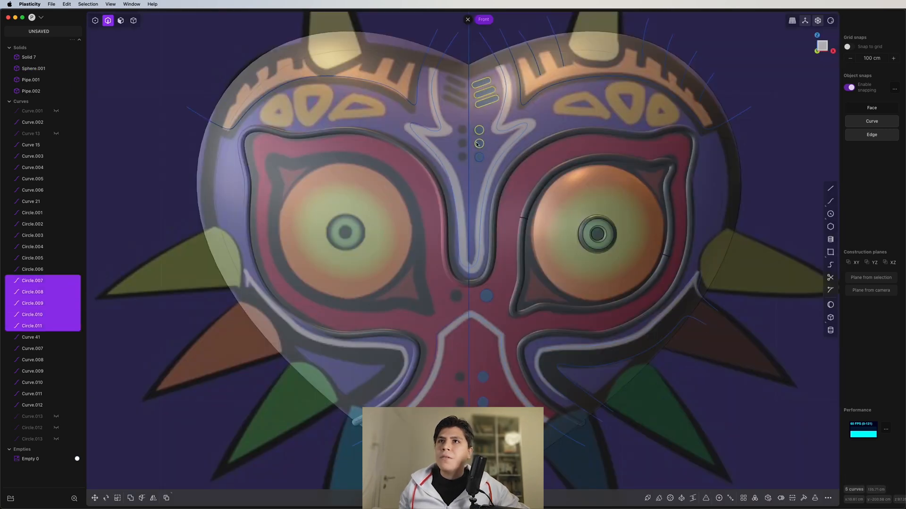
{"action": "left_click", "coordinate": [484, 162], "text": "shift"}
{"action": "left_click", "coordinate": [485, 300], "text": "shift"}
{"action": "left_click", "coordinate": [480, 380], "text": "shift"}
{"action": "left_click", "coordinate": [481, 427], "text": "shift"}
{"action": "left_click", "coordinate": [481, 447], "text": "shift"}
{"action": "key", "text": "shift+i"}
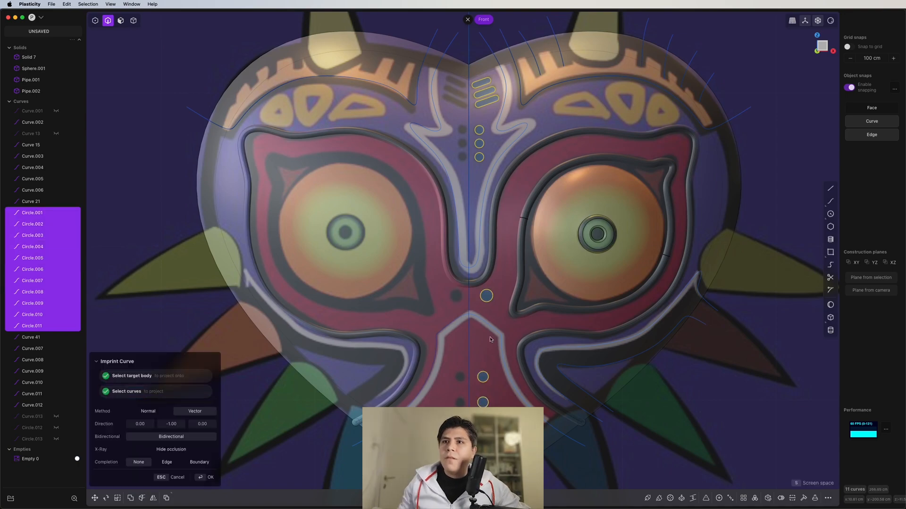
{"action": "left_click", "coordinate": [505, 290]}
{"action": "scroll", "coordinate": [504, 289], "scroll_direction": "down", "scroll_amount": 4}
{"action": "middle_click_drag", "start_coordinate": [505, 290], "coordinate": [484, 336]}
{"action": "key", "text": "Return"}
- Offset the three imprinted slot faces and eight circle faces about 2.3 cm inward to form recesses in the heart-shaped solid
{"action": "left_click", "coordinate": [516, 254]}
{"action": "scroll", "coordinate": [517, 123], "scroll_direction": "up", "scroll_amount": 6}
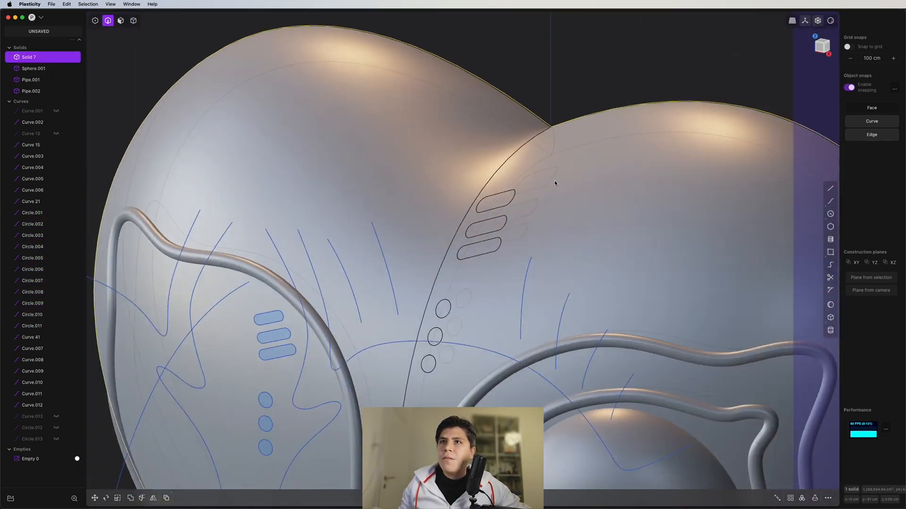
{"action": "middle_click_drag", "start_coordinate": [556, 183], "coordinate": [489, 225]}
{"action": "scroll", "coordinate": [489, 224], "scroll_direction": "down", "scroll_amount": 4}
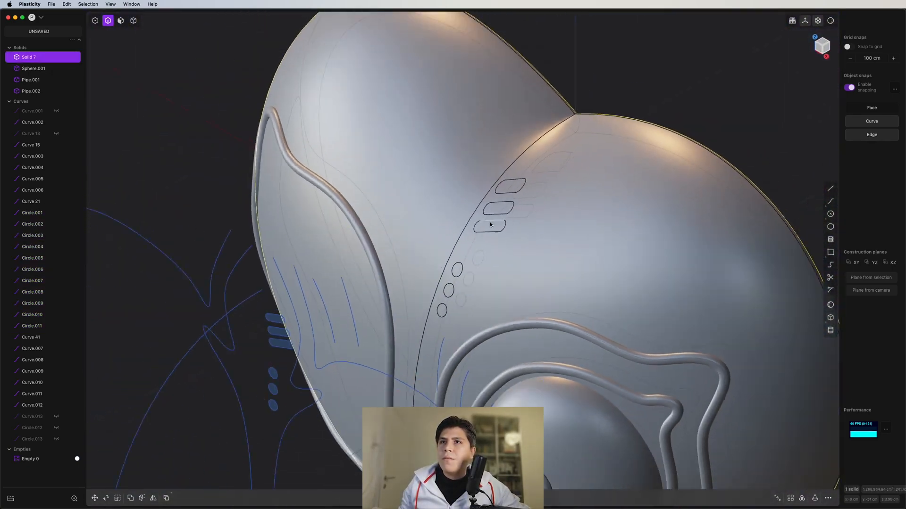
{"action": "middle_click_drag", "start_coordinate": [459, 266], "coordinate": [477, 211], "text": "shift"}
{"action": "key", "text": "3"}
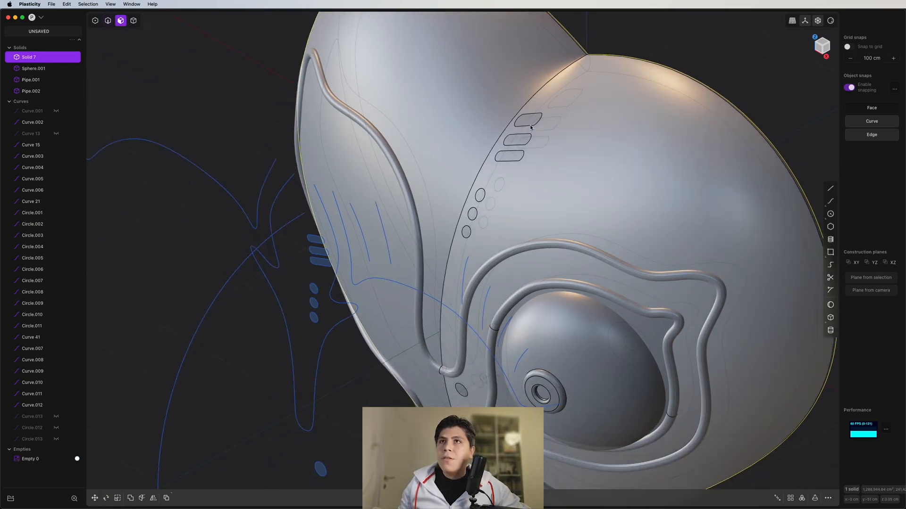
{"action": "left_click", "coordinate": [528, 121]}
{"action": "key", "text": "o"}
{"action": "scroll", "coordinate": [476, 182], "scroll_direction": "up", "scroll_amount": 2}
{"action": "left_click", "coordinate": [480, 199], "text": "shift"}
{"action": "left_click", "coordinate": [471, 222], "text": "shift"}
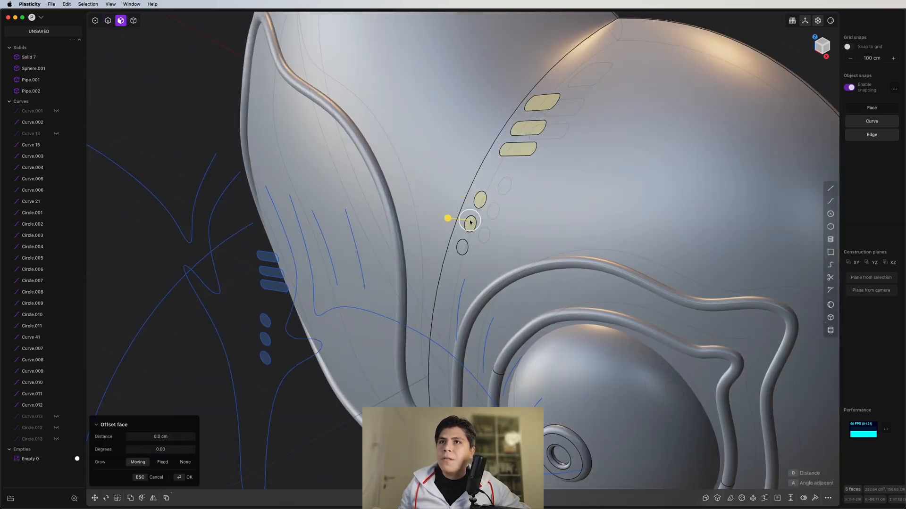
{"action": "middle_click_drag", "start_coordinate": [465, 262], "coordinate": [505, 191], "text": "shift"}
{"action": "left_click", "coordinate": [497, 253], "text": "shift"}
{"action": "scroll", "coordinate": [497, 253], "scroll_direction": "up", "scroll_amount": 3}
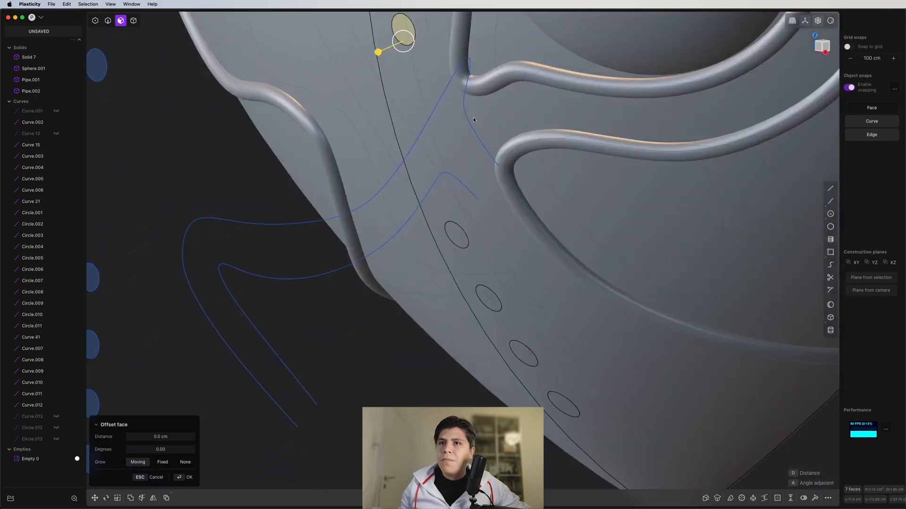
{"action": "middle_click_drag", "start_coordinate": [457, 236], "coordinate": [412, 144], "text": "shift"}
{"action": "left_click", "coordinate": [412, 144], "text": "shift"}
{"action": "left_click_drag", "start_coordinate": [494, 334], "coordinate": [498, 325]}
{"action": "scroll", "coordinate": [500, 326], "scroll_direction": "up", "scroll_amount": 4}
{"action": "mouse_move", "coordinate": [500, 326]}
{"action": "middle_mouse_down"}
{"action": "mouse_move", "coordinate": [556, 295]}
{"action": "mouse_move", "coordinate": [515, 295]}
{"action": "mouse_move", "coordinate": [499, 341]}
{"action": "middle_mouse_up"}
{"action": "scroll", "coordinate": [515, 294], "scroll_direction": "down", "scroll_amount": 2}
{"action": "scroll", "coordinate": [490, 337], "scroll_direction": "down", "scroll_amount": 4}
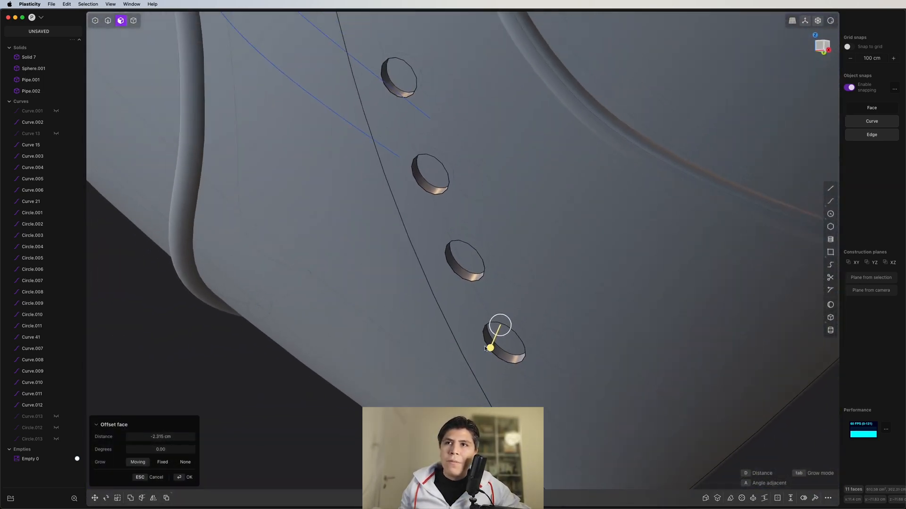
- Fillet the rims of the three recessed slots by about 1.02 cm, and round the rims of the circular recesses as well
{"action": "scroll", "coordinate": [546, 326], "scroll_direction": "down", "scroll_amount": 4}
{"action": "middle_click_drag", "start_coordinate": [574, 259], "coordinate": [521, 391]}
{"action": "scroll", "coordinate": [522, 390], "scroll_direction": "up", "scroll_amount": 3}
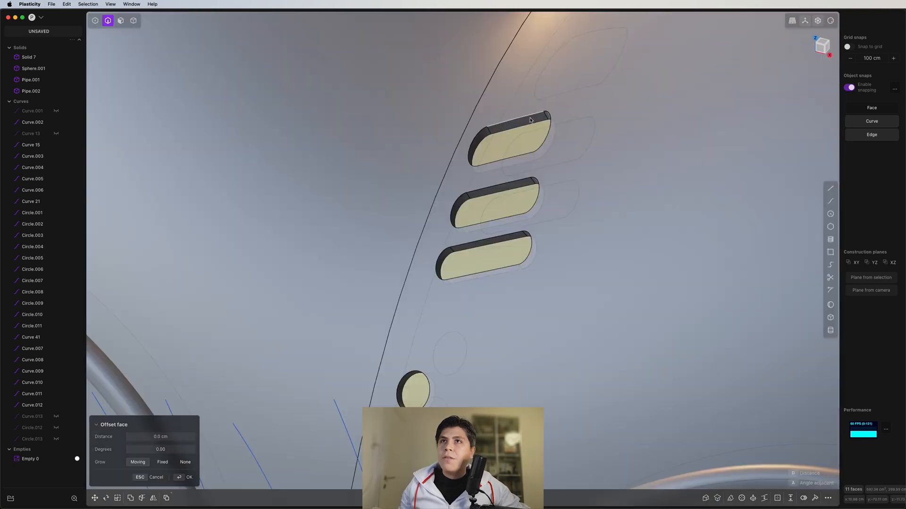
{"action": "left_click", "coordinate": [530, 117], "text": "alt"}
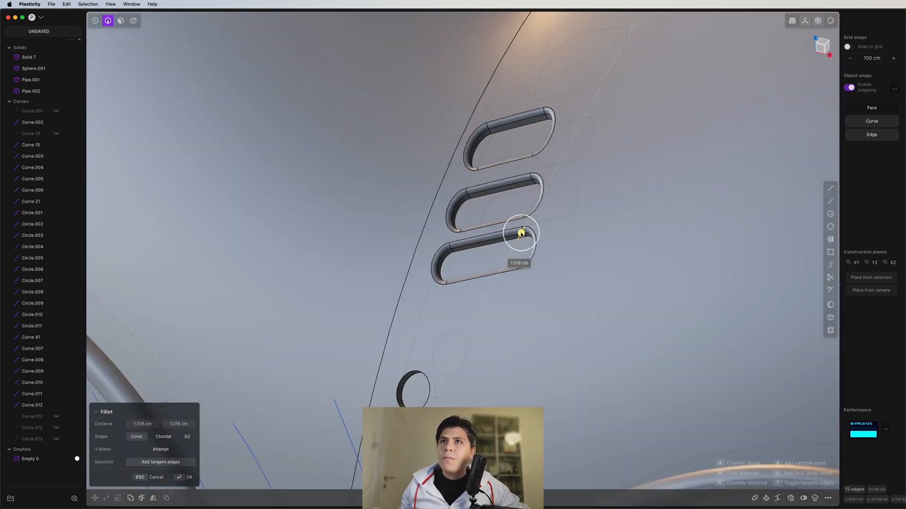
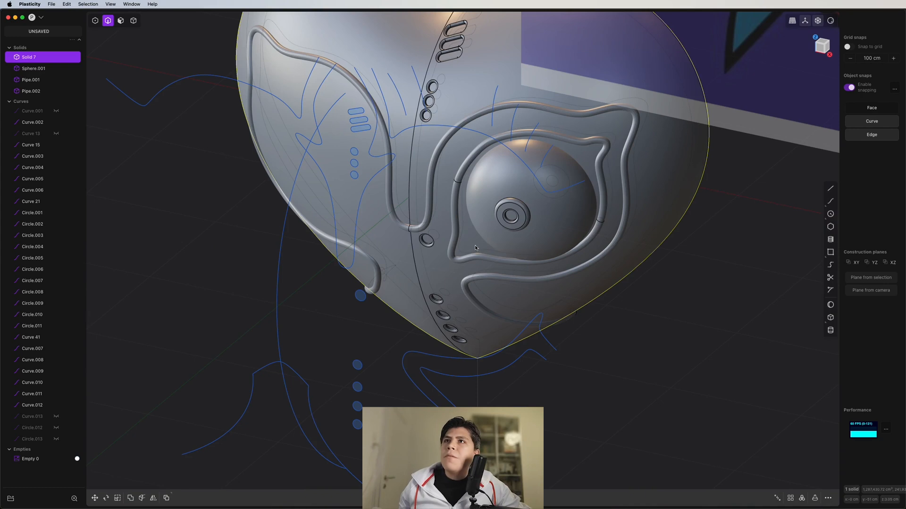
{"action": "middle_click_drag", "start_coordinate": [475, 248], "coordinate": [499, 287]}
{"action": "middle_click_drag", "start_coordinate": [401, 289], "coordinate": [469, 303], "text": "shift"}
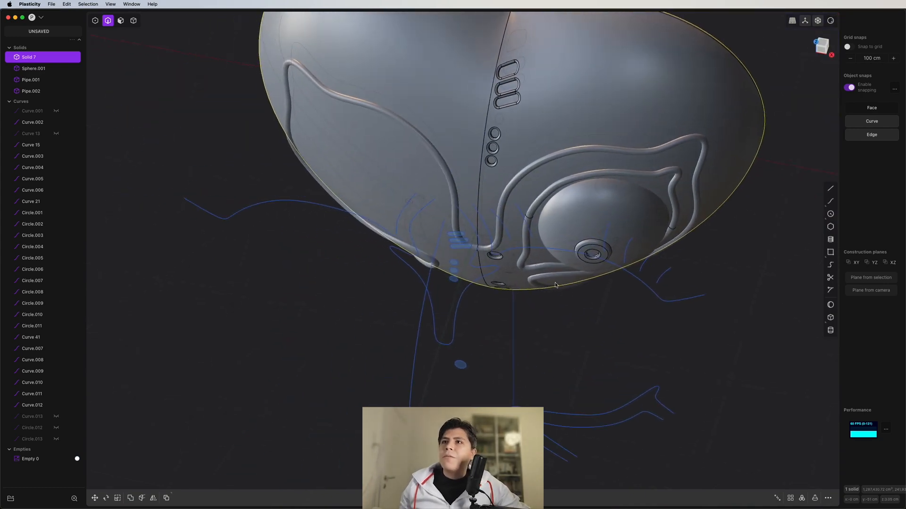
- Hide the slot and circle curves in front of the mask that were already imprinted along the centre line
{"action": "scroll", "coordinate": [469, 303], "scroll_direction": "down", "scroll_amount": 1}
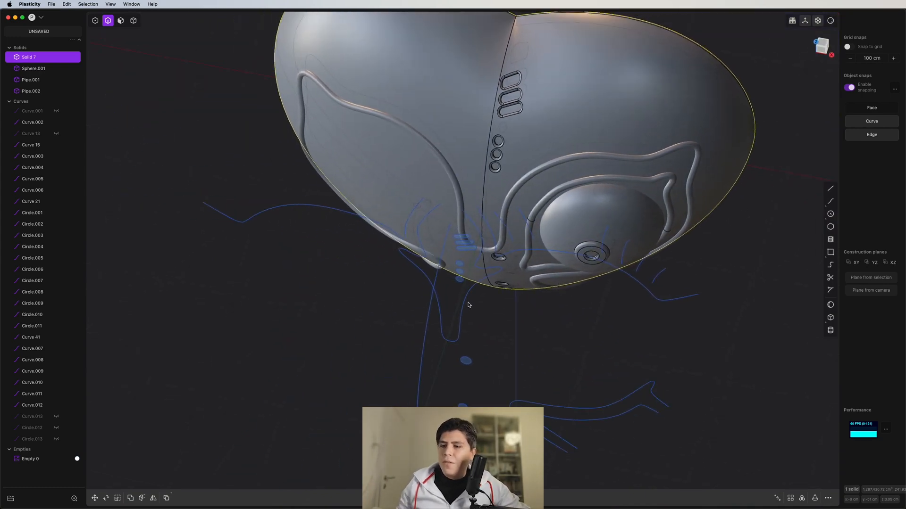
{"action": "left_click", "coordinate": [465, 236]}
{"action": "left_click", "coordinate": [468, 250], "text": "shift"}
{"action": "left_click", "coordinate": [461, 265], "text": "shift"}
{"action": "left_click", "coordinate": [460, 273], "text": "shift"}
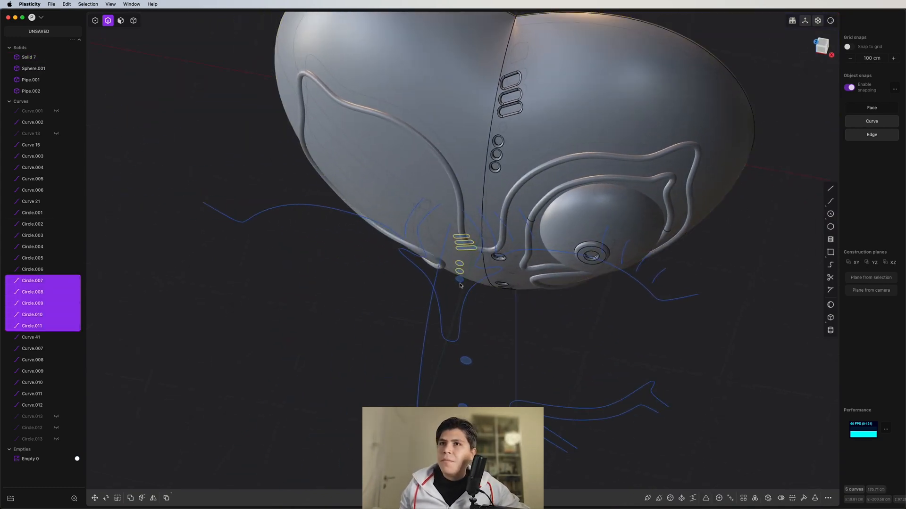
{"action": "left_click_drag", "start_coordinate": [446, 411], "coordinate": [481, 485], "text": "shift"}
{"action": "key", "text": "h"}
- Imprint the brow-band outline curve above the modelled eye onto the heart-shaped solid
{"action": "middle_click_drag", "start_coordinate": [508, 366], "coordinate": [486, 315], "text": "shift"}
{"action": "key", "text": "KP_1"}
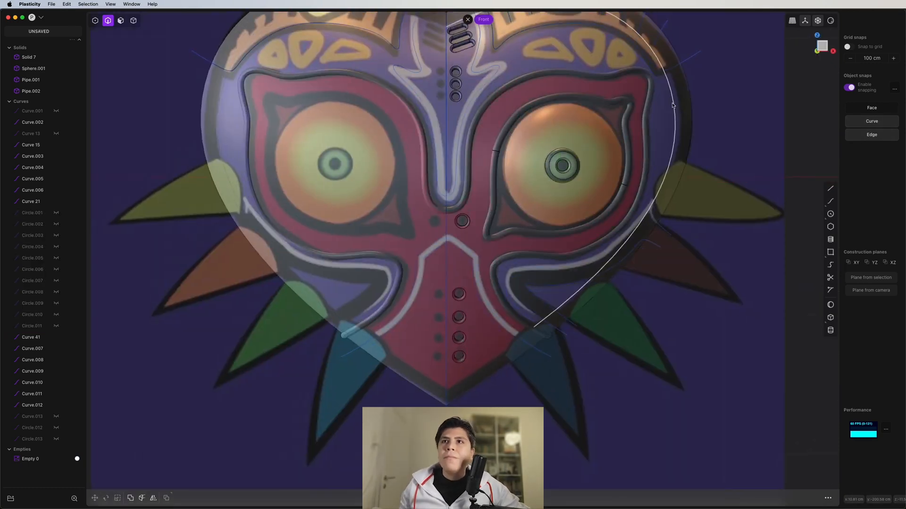
{"action": "middle_click_drag", "start_coordinate": [518, 35], "coordinate": [505, 197], "text": "shift"}
{"action": "scroll", "coordinate": [505, 197], "scroll_direction": "up", "scroll_amount": 3}
{"action": "left_click", "coordinate": [523, 191]}
{"action": "scroll", "coordinate": [551, 217], "scroll_direction": "up", "scroll_amount": 3}
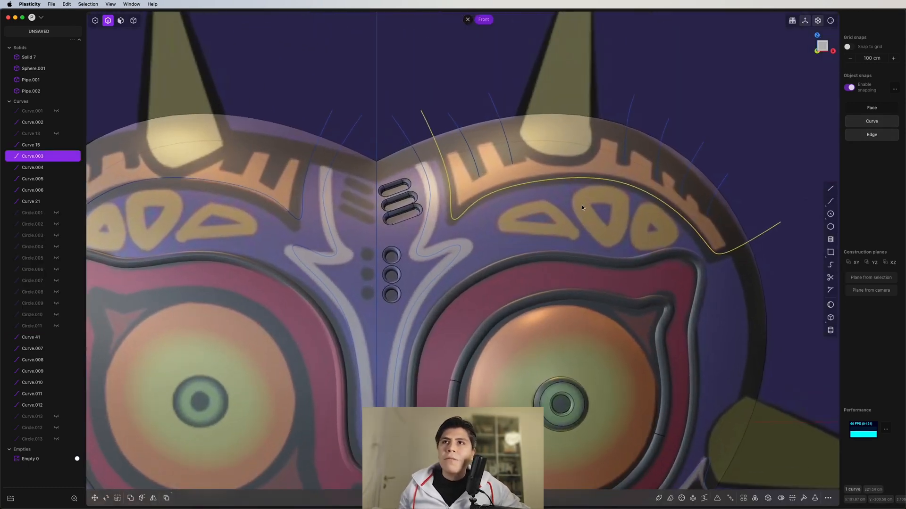
{"action": "key", "text": "shift+i"}
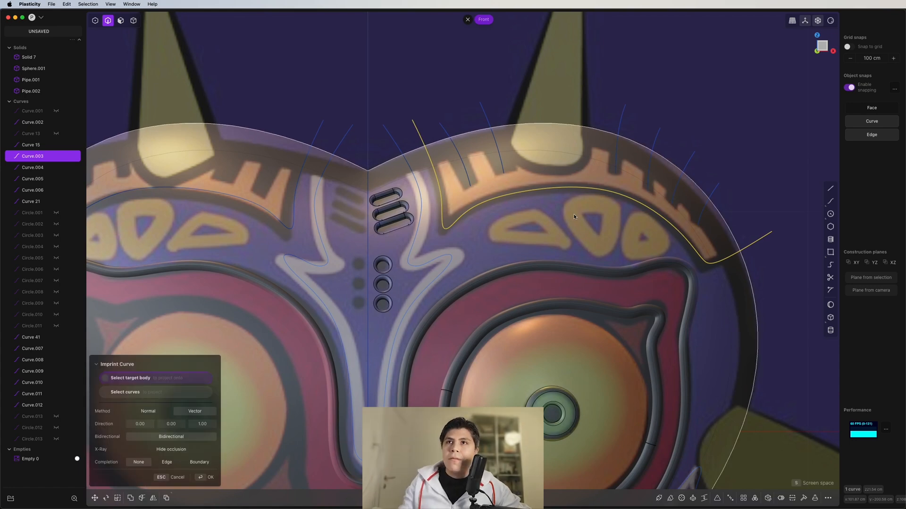
{"action": "left_click", "coordinate": [574, 208]}
{"action": "middle_click_drag", "start_coordinate": [574, 209], "coordinate": [491, 231]}
{"action": "scroll", "coordinate": [490, 231], "scroll_direction": "up", "scroll_amount": 3}
{"action": "key", "text": "Return"}
- Create a pipe with a section size of about 1.31 cm along the imprinted brow-band edge, checking its sharp bend against the reference
{"action": "key", "text": "KP_1"}
{"action": "key", "text": "b"}
{"action": "scroll", "coordinate": [394, 228], "scroll_direction": "down", "scroll_amount": 3}
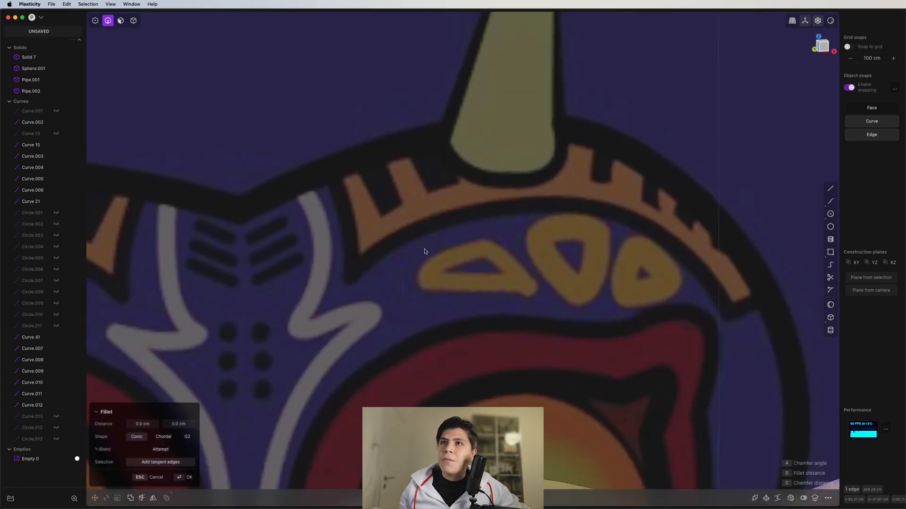
{"action": "middle_click_drag", "start_coordinate": [422, 253], "coordinate": [316, 133]}
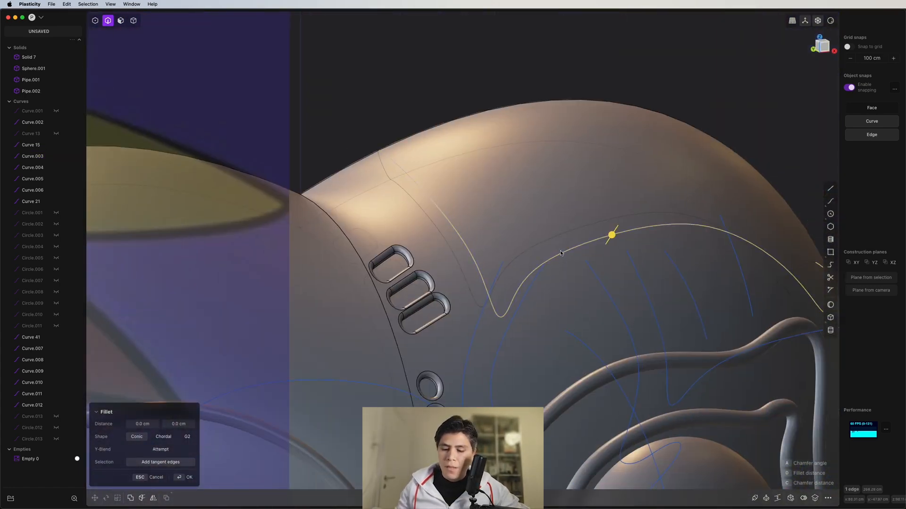
{"action": "key", "text": "p"}
{"action": "key", "text": "d"}
{"action": "middle_click_drag", "start_coordinate": [261, 133], "coordinate": [362, 196]}
{"action": "scroll", "coordinate": [438, 202], "scroll_direction": "up", "scroll_amount": 4}
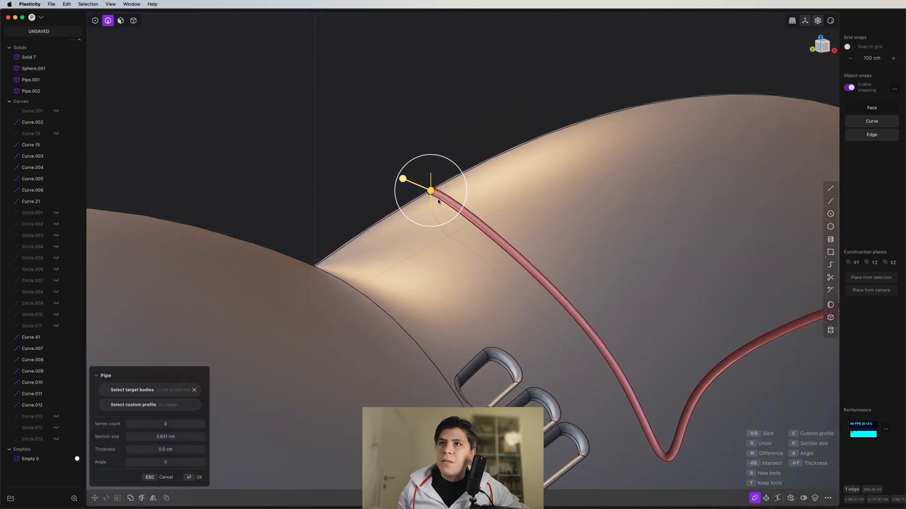
{"action": "middle_click_drag", "start_coordinate": [438, 201], "coordinate": [462, 219]}
{"action": "middle_click_drag", "start_coordinate": [332, 133], "coordinate": [349, 164], "text": "shift"}
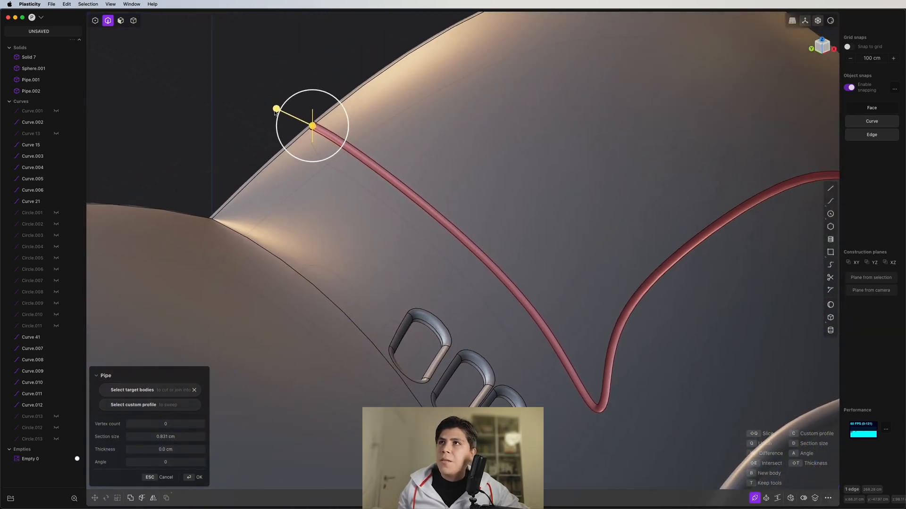
{"action": "middle_click_drag", "start_coordinate": [618, 370], "coordinate": [559, 356]}
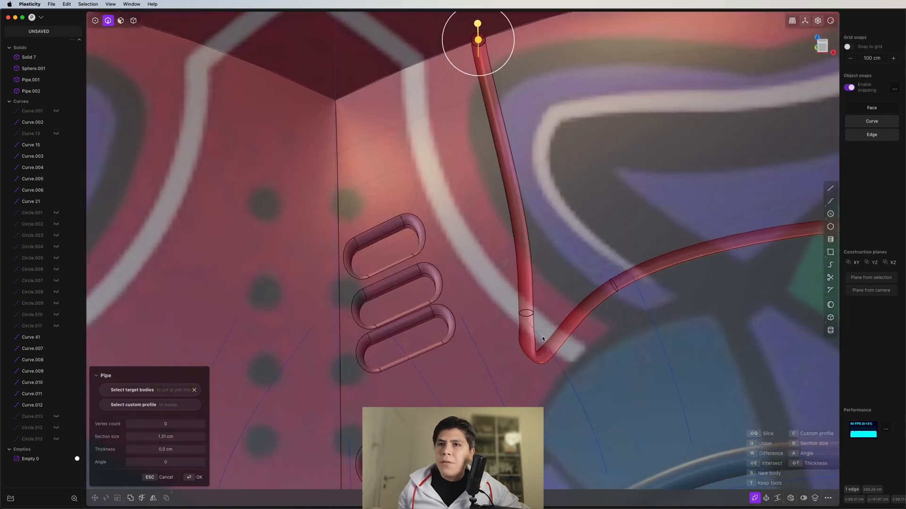
{"action": "scroll", "coordinate": [557, 359], "scroll_direction": "up", "scroll_amount": 5}
{"action": "scroll", "coordinate": [511, 285], "scroll_direction": "down", "scroll_amount": 1}
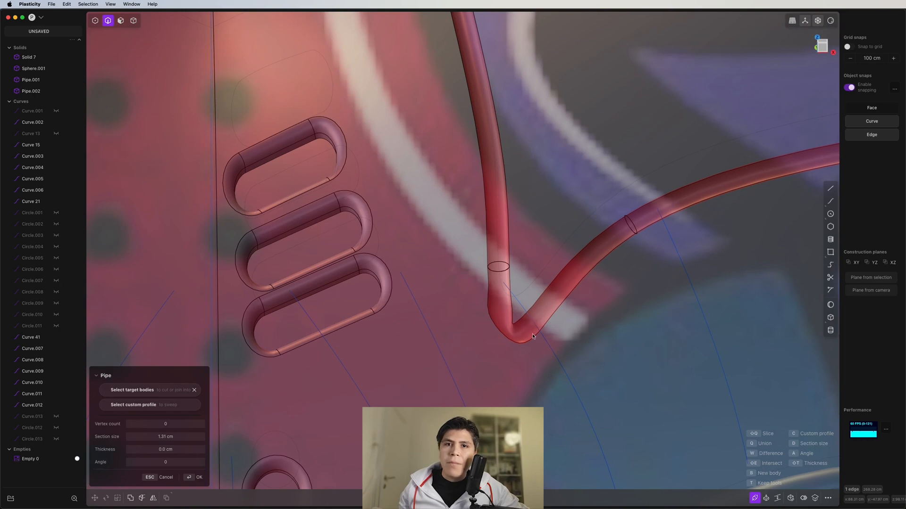
{"action": "scroll", "coordinate": [508, 294], "scroll_direction": "down", "scroll_amount": 5}
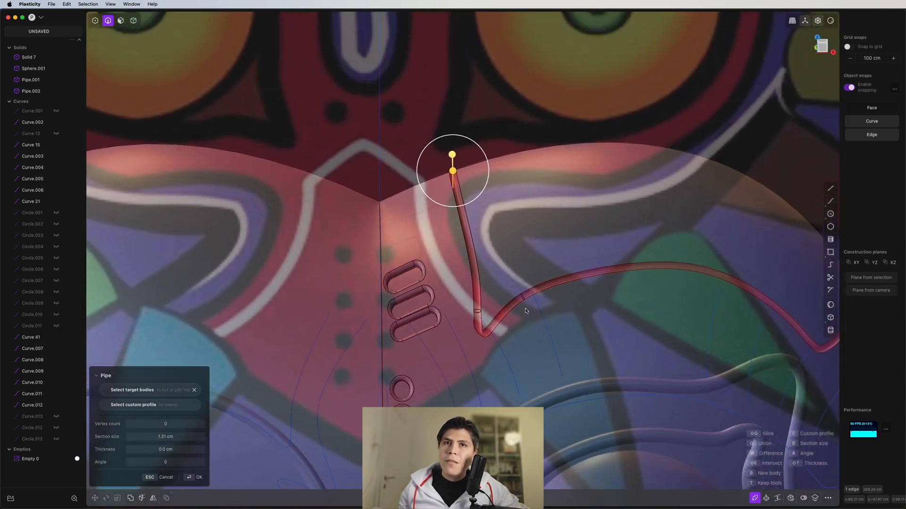
{"action": "middle_click_drag", "start_coordinate": [525, 307], "coordinate": [686, 158]}
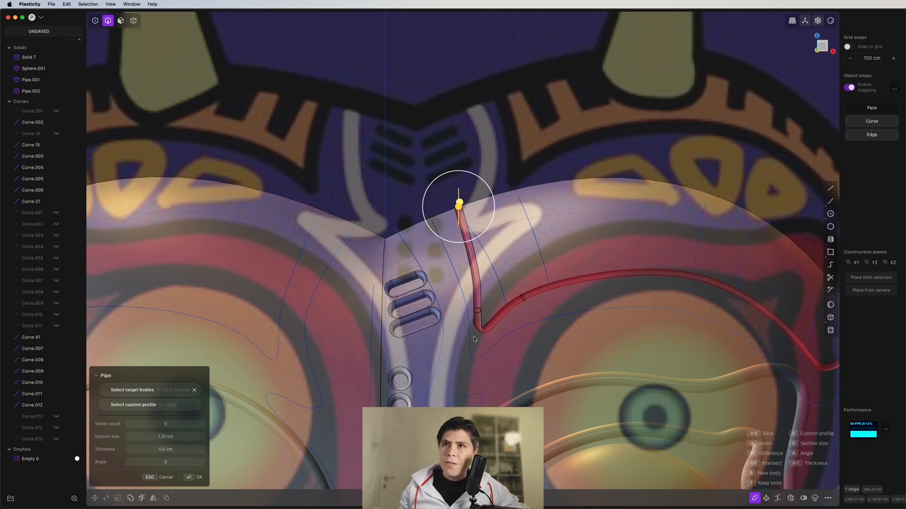
{"action": "middle_click_drag", "start_coordinate": [492, 310], "coordinate": [533, 228]}
{"action": "scroll", "coordinate": [529, 311], "scroll_direction": "up", "scroll_amount": 5}
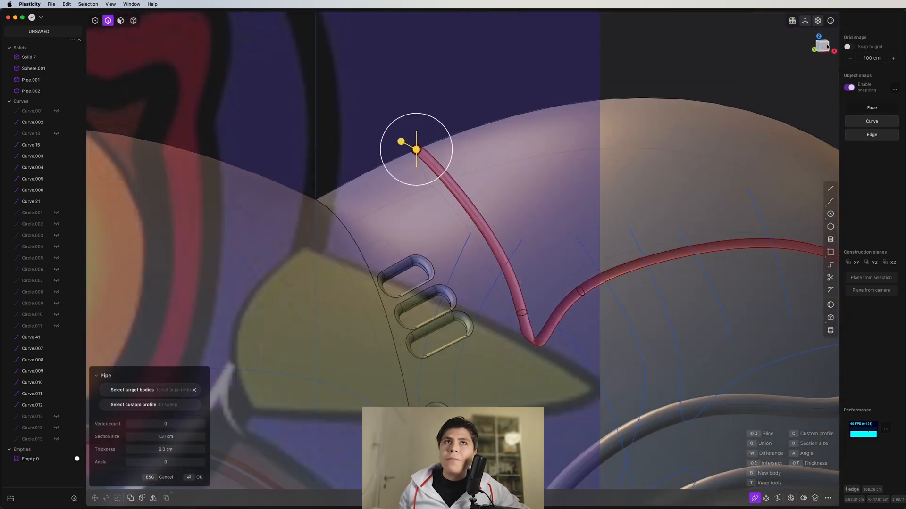
{"action": "left_click", "coordinate": [825, 48]}
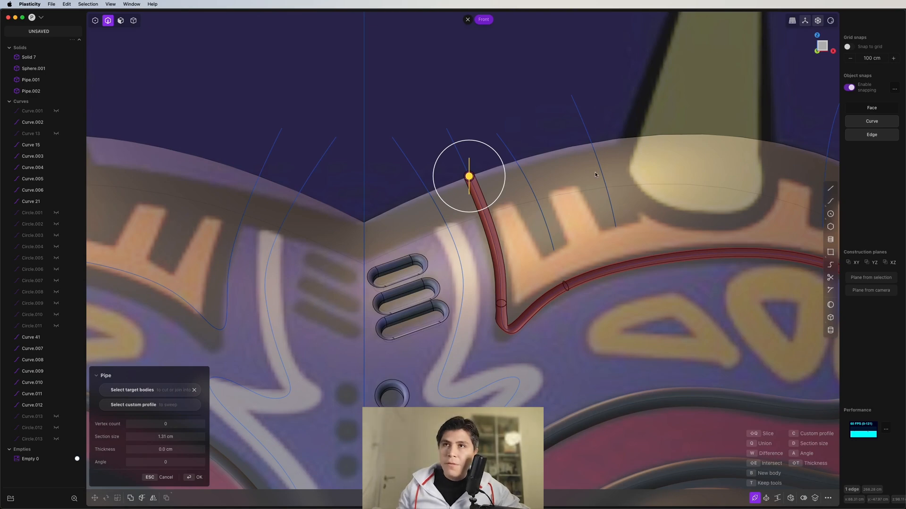
{"action": "key", "text": "Return"}
- Hide the used brow-band curve and imprint the six short curves crossing the brow band onto the heart-shaped solid
{"action": "scroll", "coordinate": [611, 173], "scroll_direction": "down", "scroll_amount": 10}
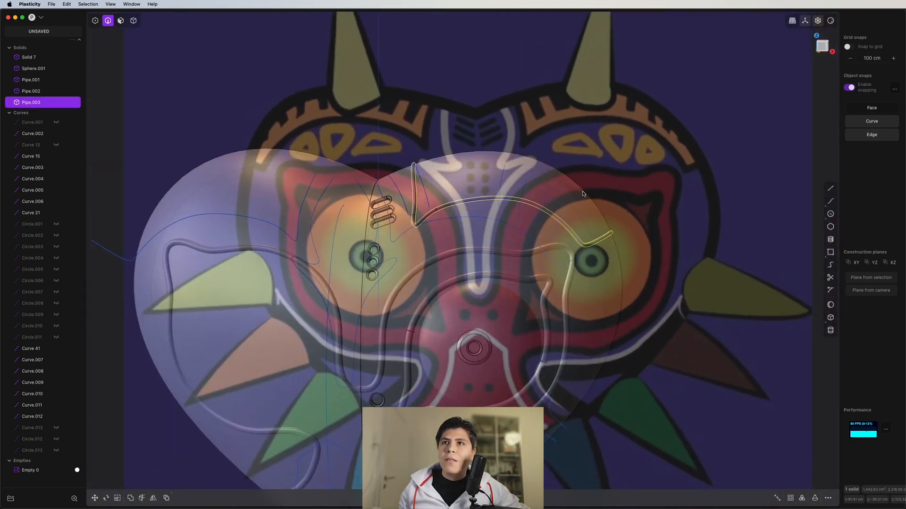
{"action": "middle_click_drag", "start_coordinate": [583, 194], "coordinate": [628, 189], "text": "shift"}
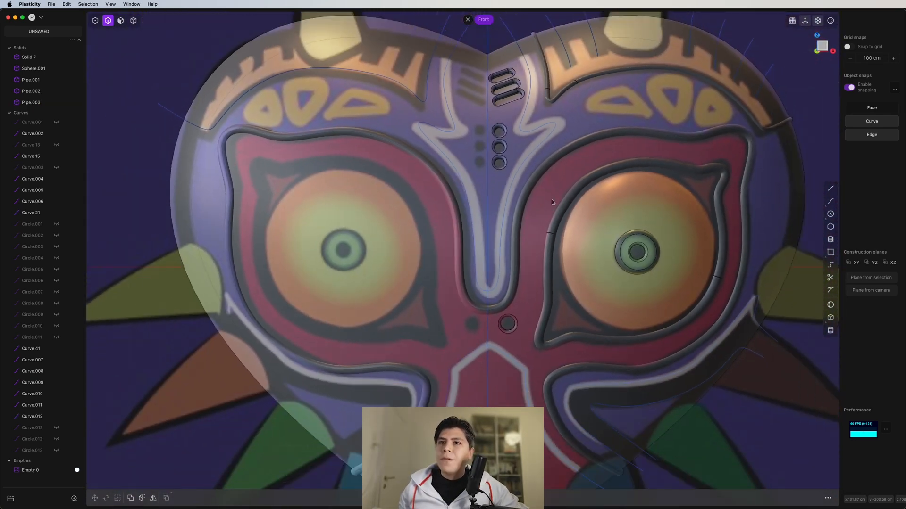
{"action": "middle_click_drag", "start_coordinate": [563, 217], "coordinate": [476, 297], "text": "shift"}
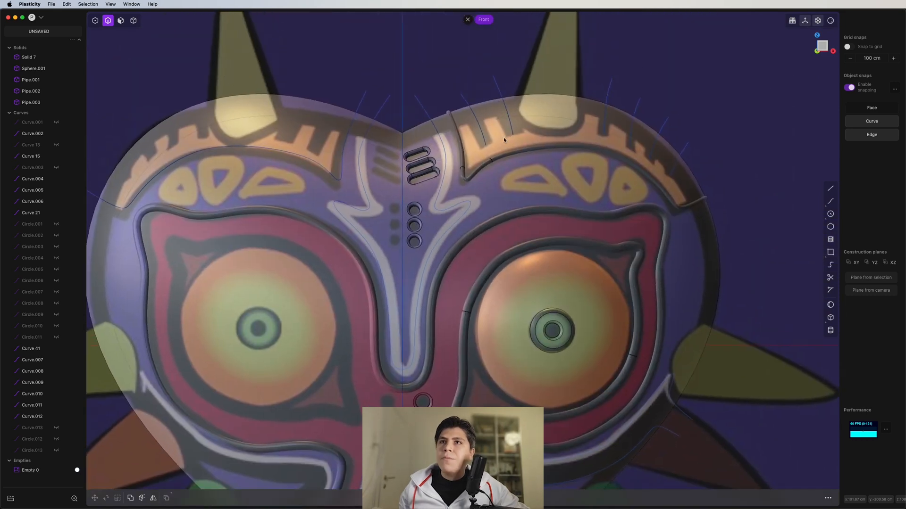
{"action": "scroll", "coordinate": [503, 127], "scroll_direction": "up", "scroll_amount": 5}
{"action": "middle_click_drag", "start_coordinate": [504, 128], "coordinate": [471, 178], "text": "shift"}
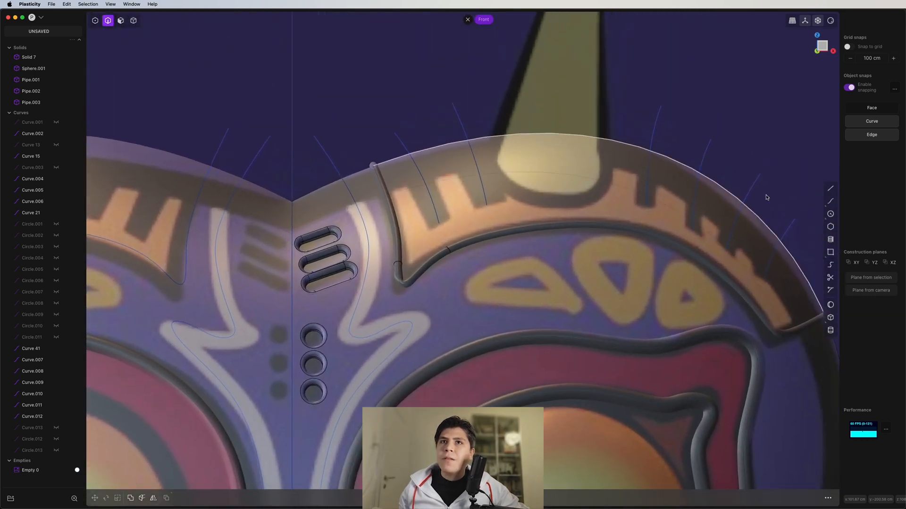
{"action": "left_click", "coordinate": [418, 170]}
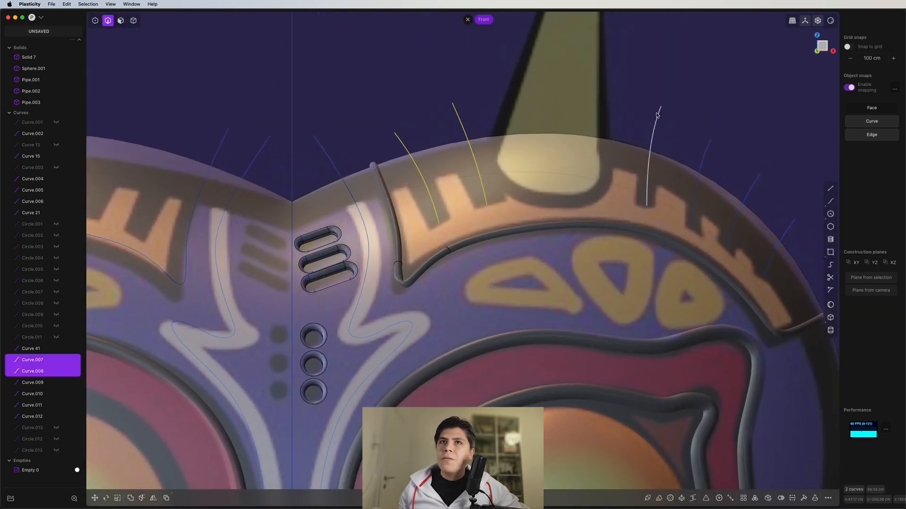
{"action": "left_click_drag", "start_coordinate": [810, 129], "coordinate": [692, 166]}
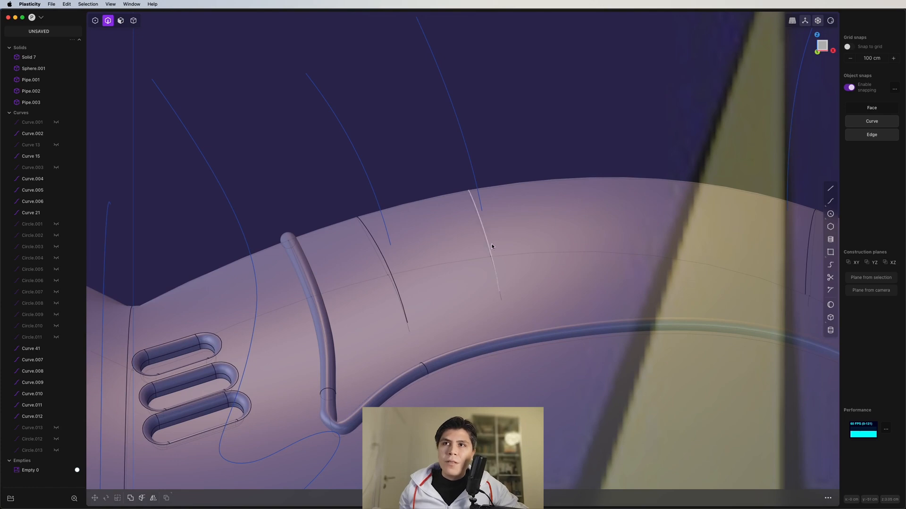
{"action": "middle_click_drag", "start_coordinate": [491, 246], "coordinate": [504, 246]}
- Start a pipe along the imprinted short edge beside the horn, with a section size of about 3.69 cm and a vertex count of 4
{"action": "left_click", "coordinate": [468, 210]}
{"action": "scroll", "coordinate": [472, 212], "scroll_direction": "up", "scroll_amount": 8}
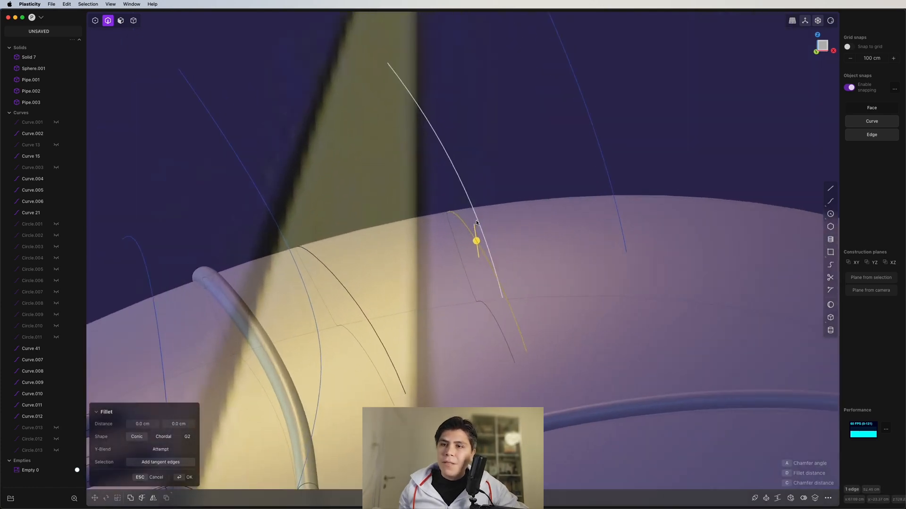
{"action": "key", "text": "p"}
{"action": "scroll", "coordinate": [523, 271], "scroll_direction": "down", "scroll_amount": 8}
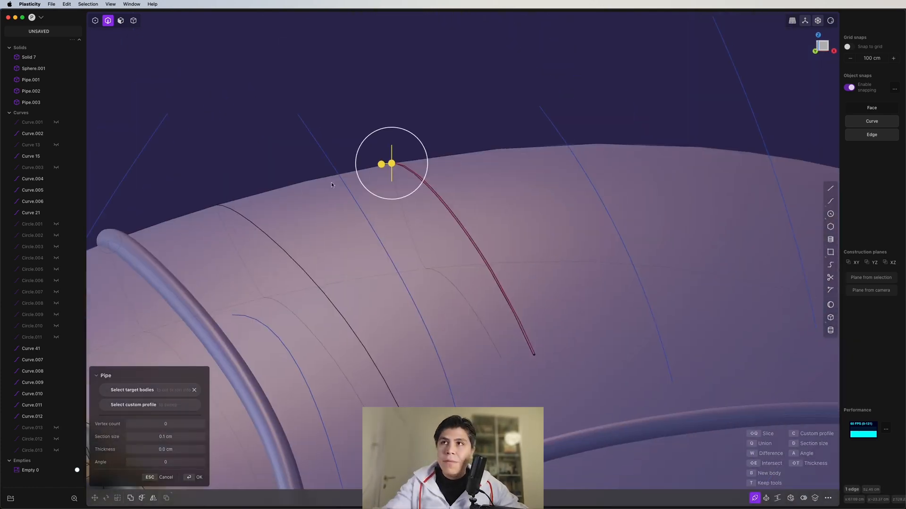
{"action": "left_click", "coordinate": [196, 95]}
{"action": "left_click_drag", "start_coordinate": [406, 157], "coordinate": [463, 167]}
{"action": "middle_click_drag", "start_coordinate": [463, 167], "coordinate": [455, 167]}
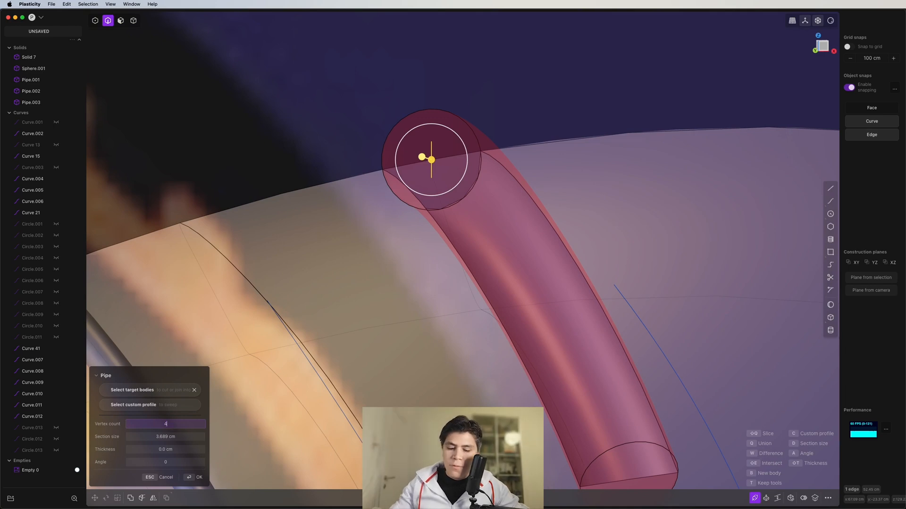
{"action": "key", "text": "Return"}
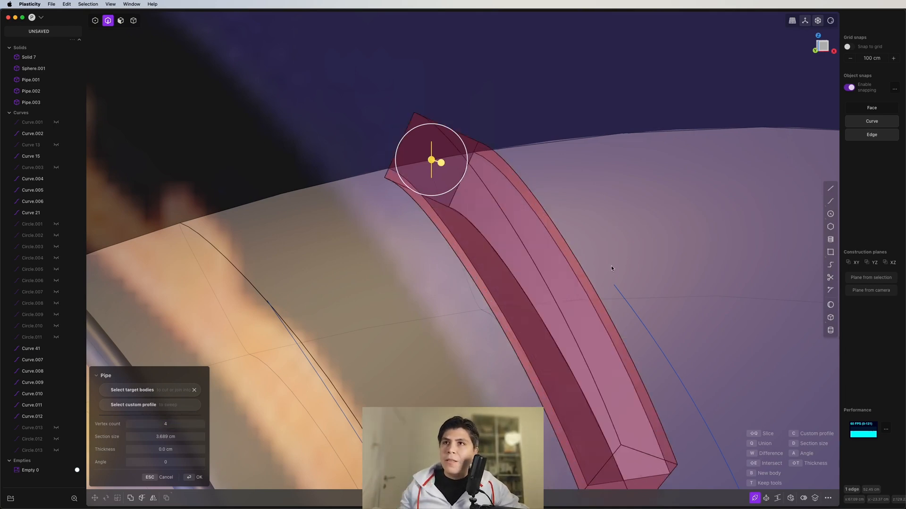
- Rotate the square pipe profile to about -57.77°, enlarge its section size to about 5.16 cm and create it as a separate body
{"action": "left_click", "coordinate": [826, 46]}
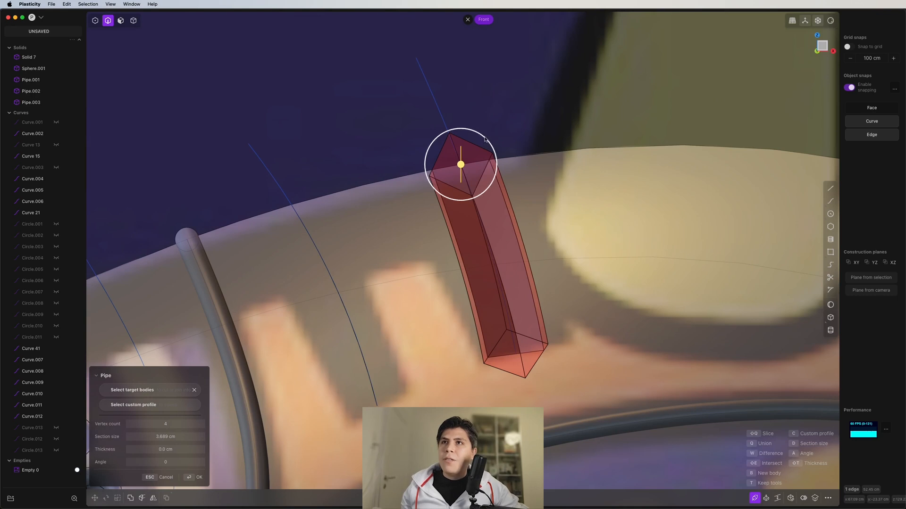
{"action": "left_click_drag", "start_coordinate": [485, 137], "coordinate": [500, 164]}
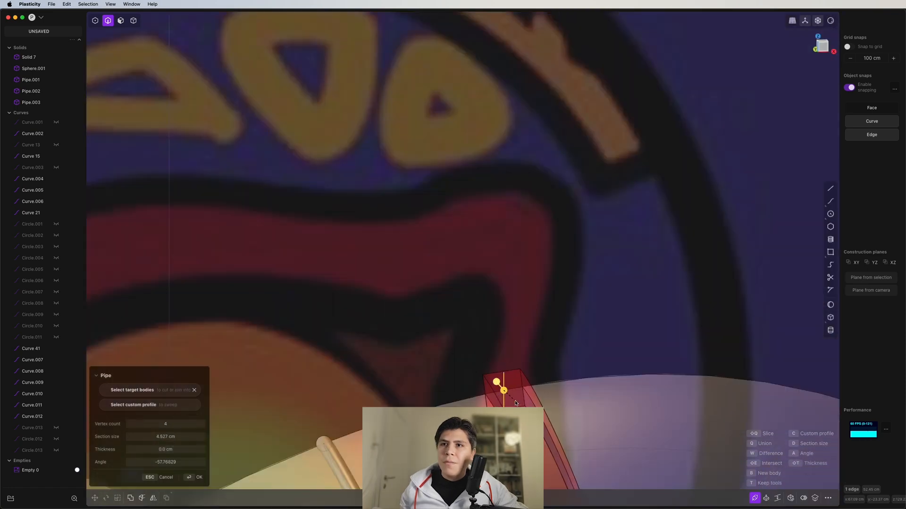
{"action": "middle_click_drag", "start_coordinate": [516, 404], "coordinate": [474, 229], "text": "shift"}
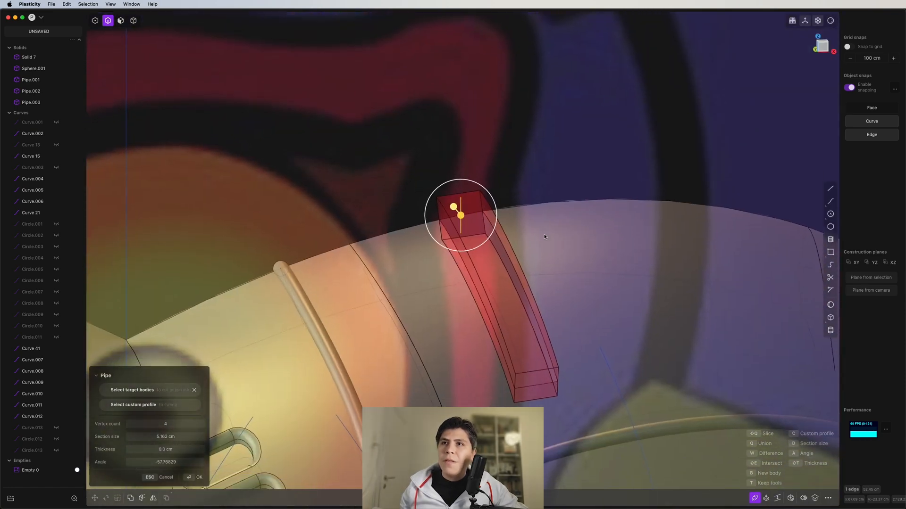
{"action": "middle_click_drag", "start_coordinate": [544, 237], "coordinate": [495, 176], "text": "shift"}
{"action": "scroll", "coordinate": [495, 176], "scroll_direction": "up", "scroll_amount": 3}
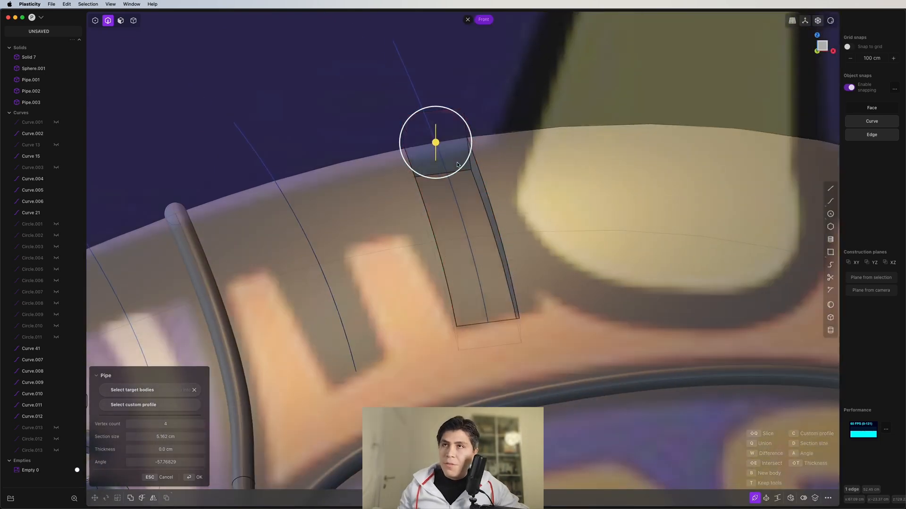
{"action": "middle_click_drag", "start_coordinate": [457, 164], "coordinate": [662, 178]}
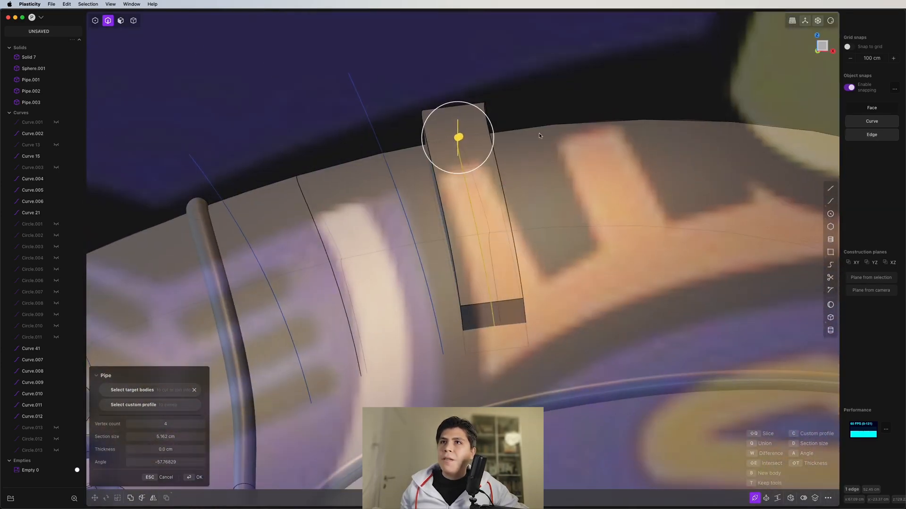
{"action": "key", "text": "Return"}
- Offset the outer face of the square bar about 2 cm inward to lower its height above the heart surface
{"action": "middle_click_drag", "start_coordinate": [542, 127], "coordinate": [580, 160], "text": "shift"}
{"action": "left_click", "coordinate": [829, 43]}
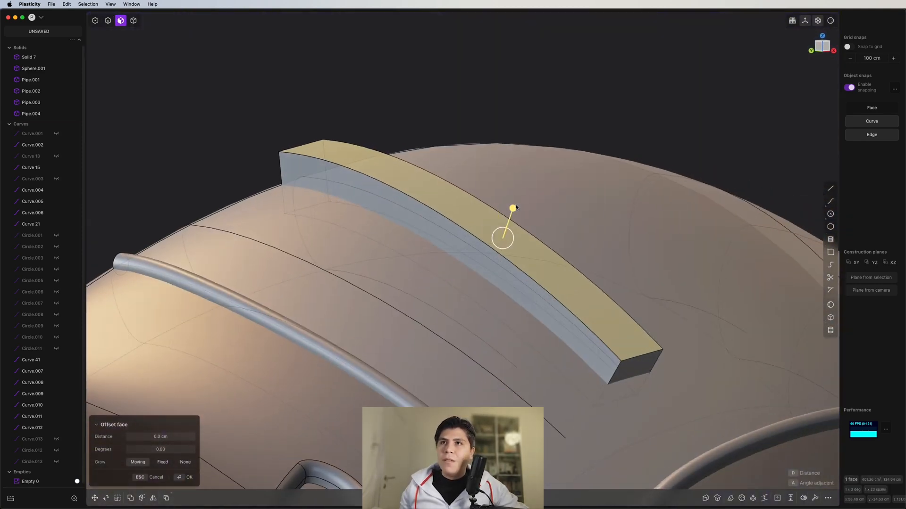
{"action": "left_click_drag", "start_coordinate": [514, 208], "coordinate": [509, 223]}
{"action": "middle_click_drag", "start_coordinate": [509, 224], "coordinate": [454, 250]}
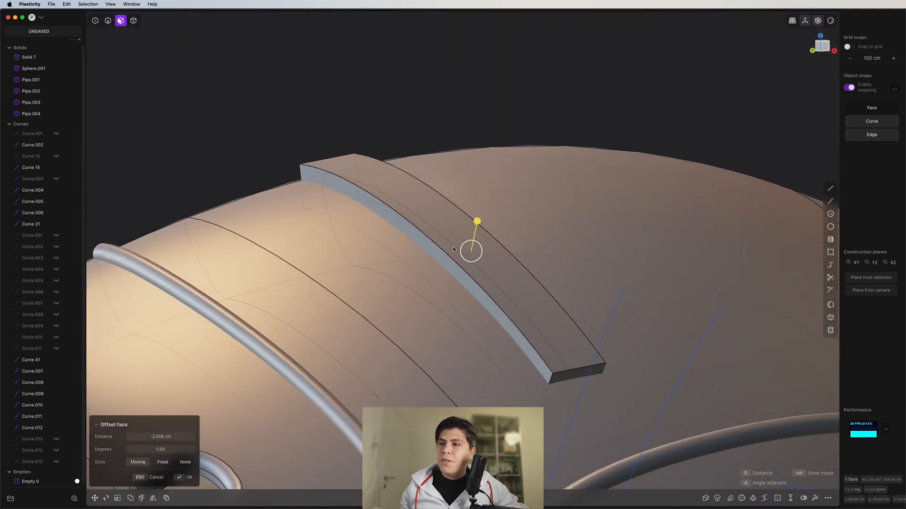
- Fillet the four edges around the square bar's outer face by about 1.62 cm
{"action": "left_click", "coordinate": [466, 276]}
{"action": "key", "text": "f"}
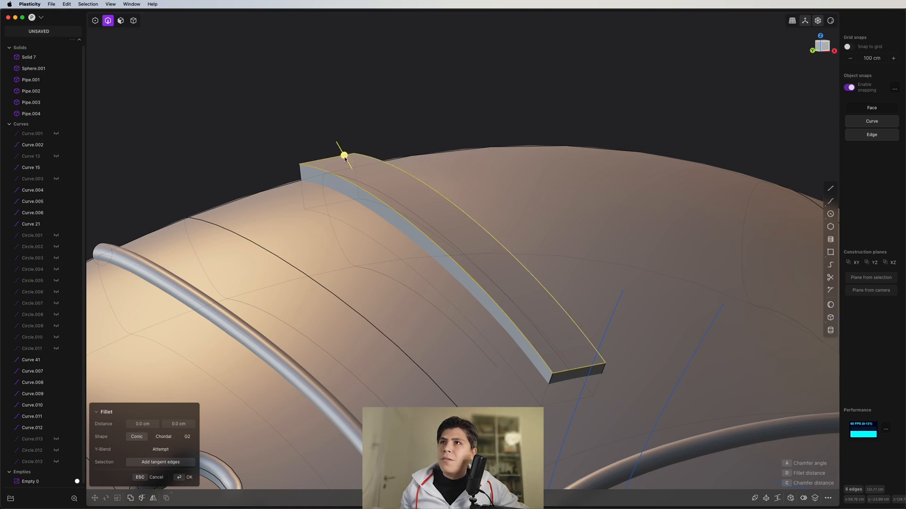
{"action": "left_click_drag", "start_coordinate": [345, 157], "coordinate": [328, 130]}
{"action": "middle_click_drag", "start_coordinate": [328, 130], "coordinate": [391, 163]}
{"action": "scroll", "coordinate": [432, 168], "scroll_direction": "down", "scroll_amount": 8}
{"action": "left_click", "coordinate": [822, 45]}
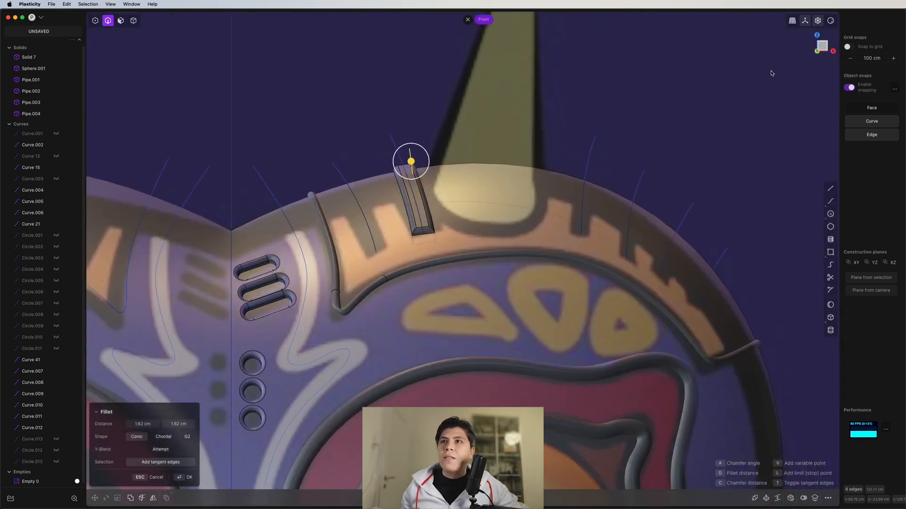
{"action": "middle_click_drag", "start_coordinate": [325, 200], "coordinate": [415, 212]}
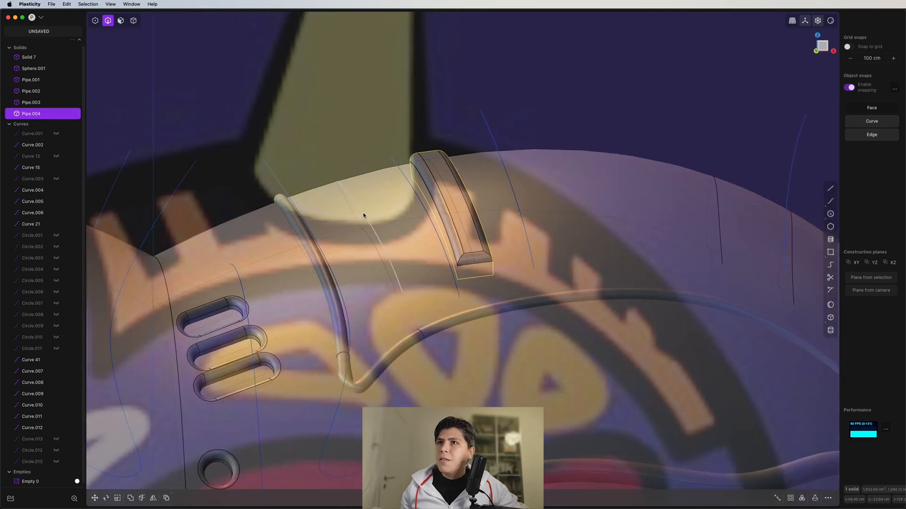
- Start a pipe along the next imprinted short edge beside the finished square bar, with a section size of about 3.5 cm and a vertex count of 4
{"action": "left_click", "coordinate": [363, 216]}
{"action": "scroll", "coordinate": [415, 212], "scroll_direction": "up", "scroll_amount": 5}
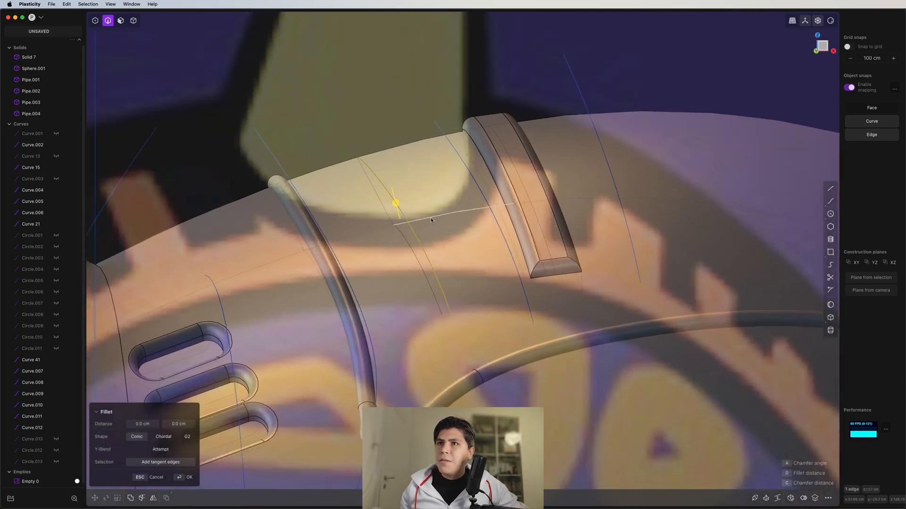
{"action": "key", "text": "p"}
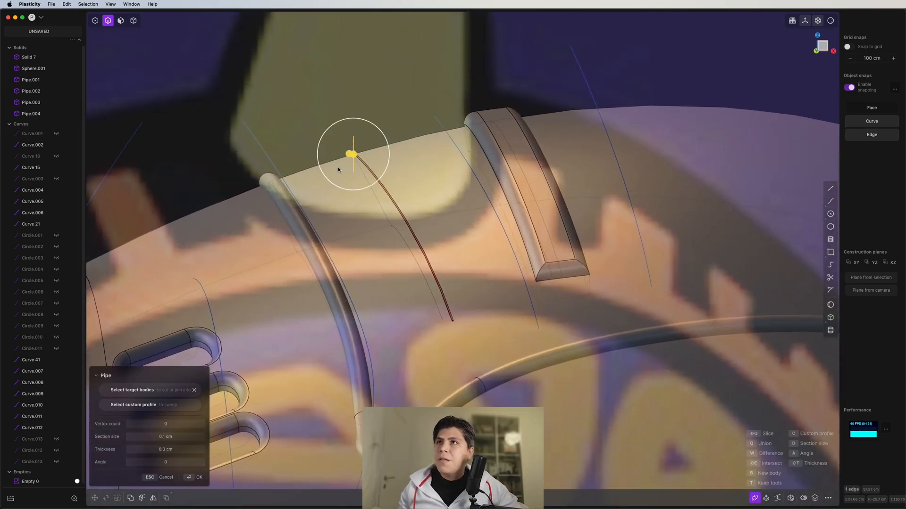
{"action": "middle_click_drag", "start_coordinate": [338, 169], "coordinate": [351, 173]}
{"action": "mouse_move", "coordinate": [308, 140]}
{"action": "left_mouse_down"}
{"action": "mouse_move", "coordinate": [191, 94]}
{"action": "mouse_move", "coordinate": [296, 133]}
{"action": "left_mouse_up"}
{"action": "key", "text": "KP_1"}
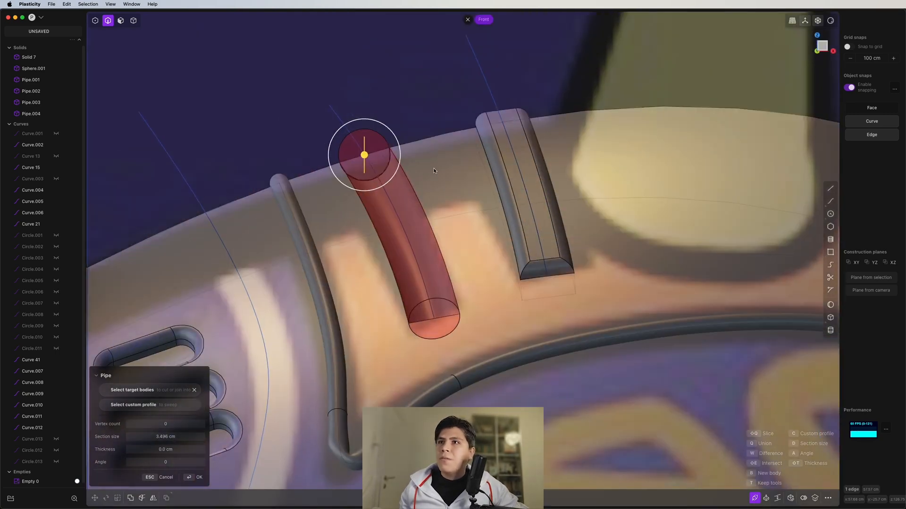
{"action": "type", "text": "4"}
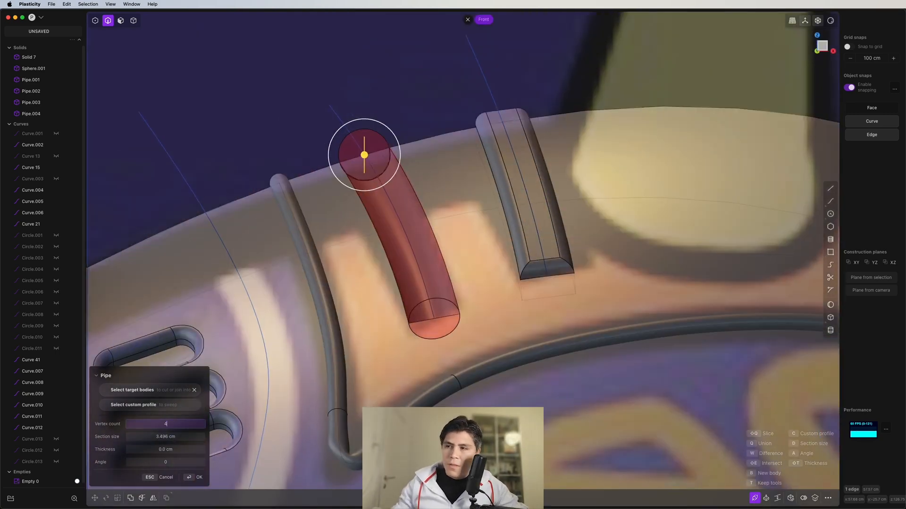
{"action": "key", "text": "Return"}
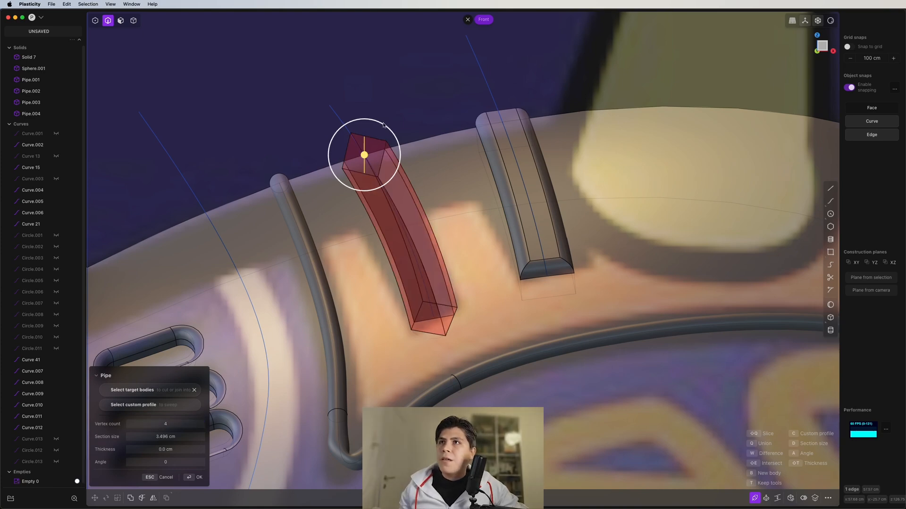
- Rotate the square pipe profile to about -64.07°, enlarge its section size to about 4.98 cm and create it as a separate body
{"action": "left_click_drag", "start_coordinate": [383, 125], "coordinate": [414, 155]}
{"action": "middle_click_drag", "start_coordinate": [414, 155], "coordinate": [434, 164]}
{"action": "left_click_drag", "start_coordinate": [352, 148], "coordinate": [360, 156]}
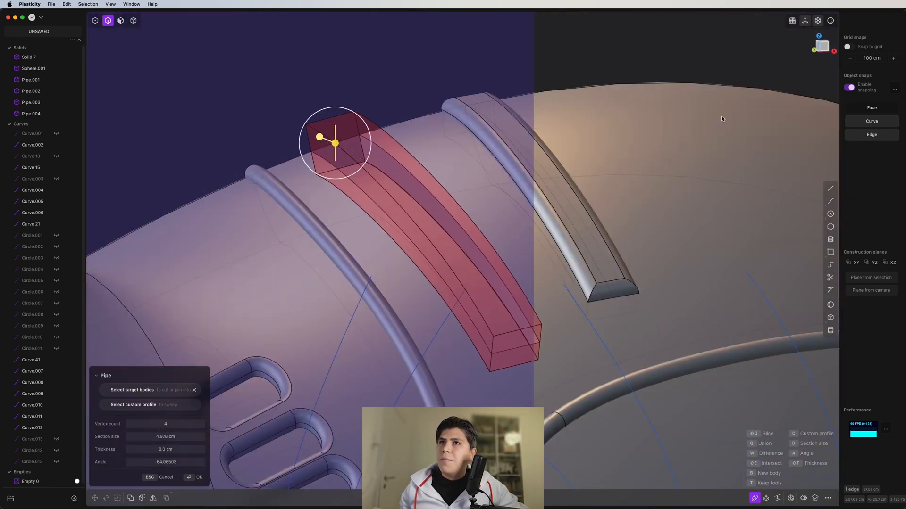
{"action": "left_click", "coordinate": [823, 55]}
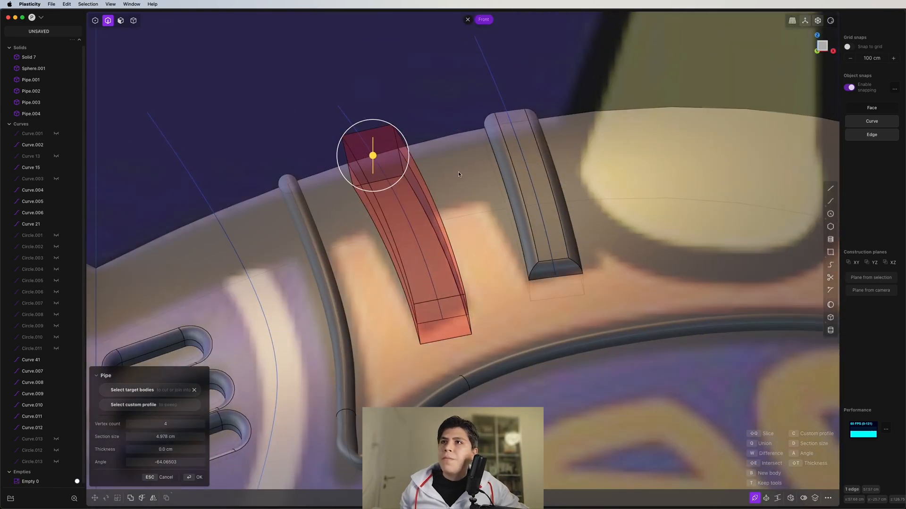
{"action": "key", "text": "Return"}
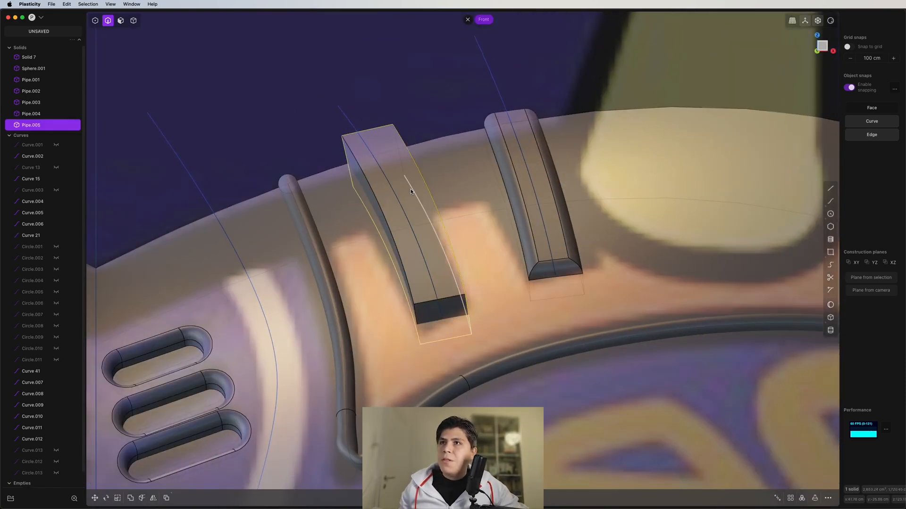
- Offset the second square bar's outer face about 1.1 cm inward and fillet the edges around that face
{"action": "scroll", "coordinate": [410, 189], "scroll_direction": "up", "scroll_amount": 1}
{"action": "key", "text": "3"}
{"action": "left_click", "coordinate": [410, 191]}
{"action": "key", "text": "o"}
{"action": "middle_click_drag", "start_coordinate": [410, 191], "coordinate": [410, 171]}
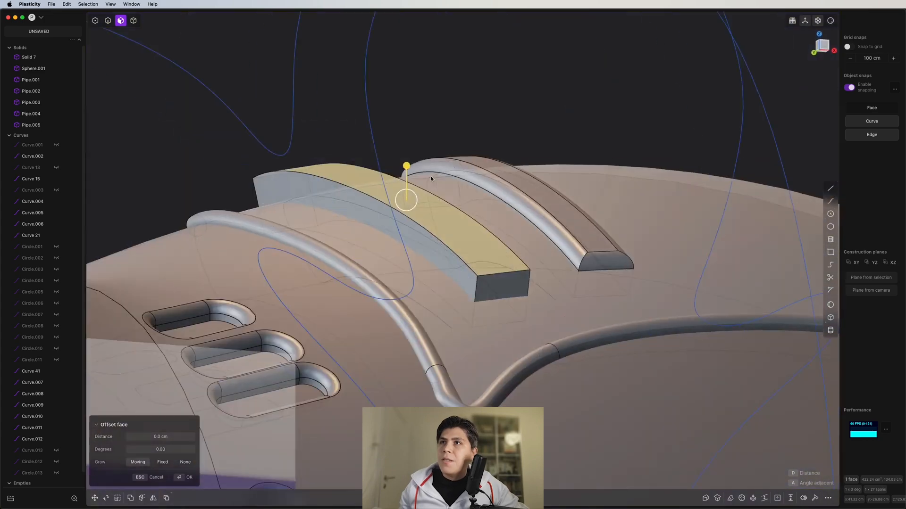
{"action": "left_click_drag", "start_coordinate": [411, 171], "coordinate": [411, 172]}
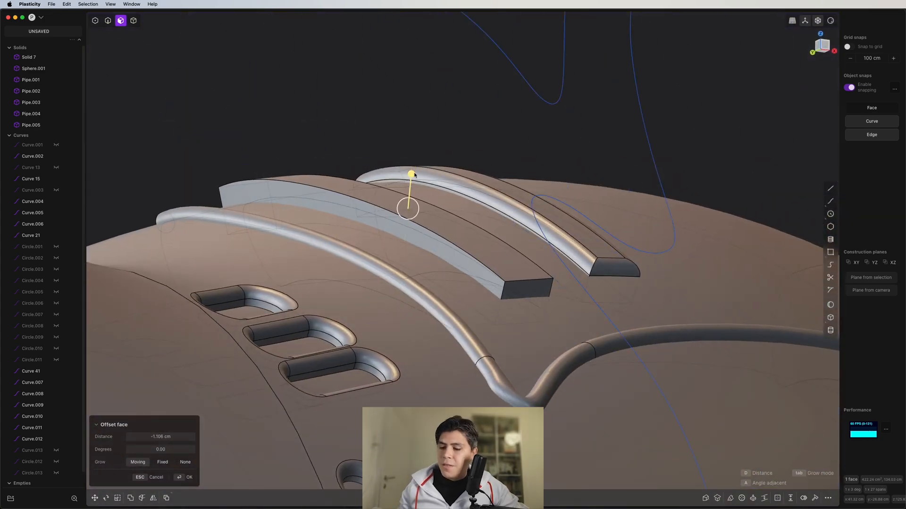
{"action": "left_click", "coordinate": [421, 191]}
{"action": "middle_click_drag", "start_coordinate": [440, 234], "coordinate": [230, 203]}
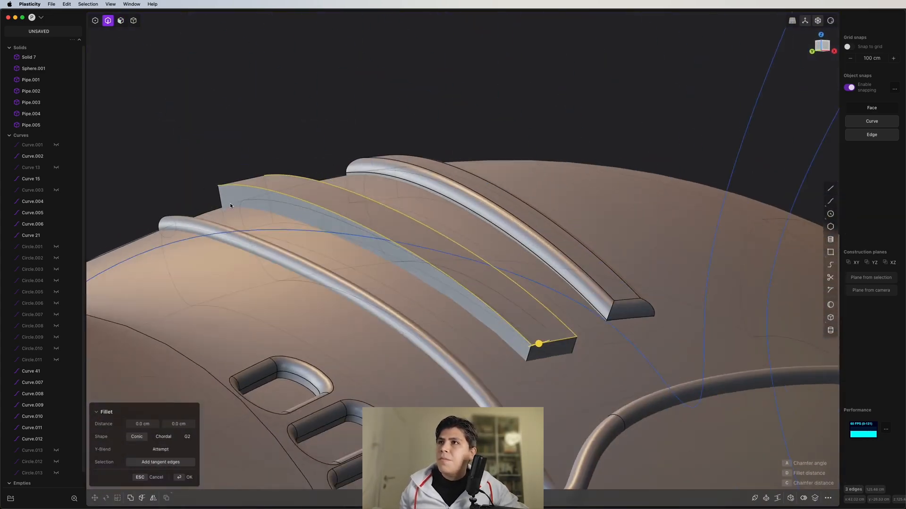
{"action": "left_click", "coordinate": [252, 179]}
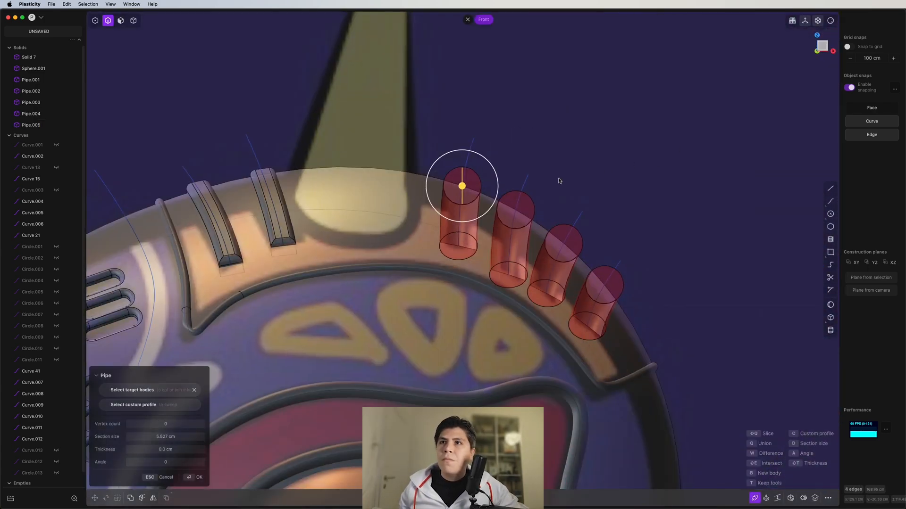
- Pipe the four short edges beyond the horn as separate square bars with a vertex count of 4, and offset their outer faces inward
{"action": "mouse_move", "coordinate": [175, 436]}
{"action": "left_mouse_down"}
{"action": "mouse_move", "coordinate": [163, 433]}
{"action": "mouse_move", "coordinate": [171, 424]}
{"action": "left_mouse_up"}
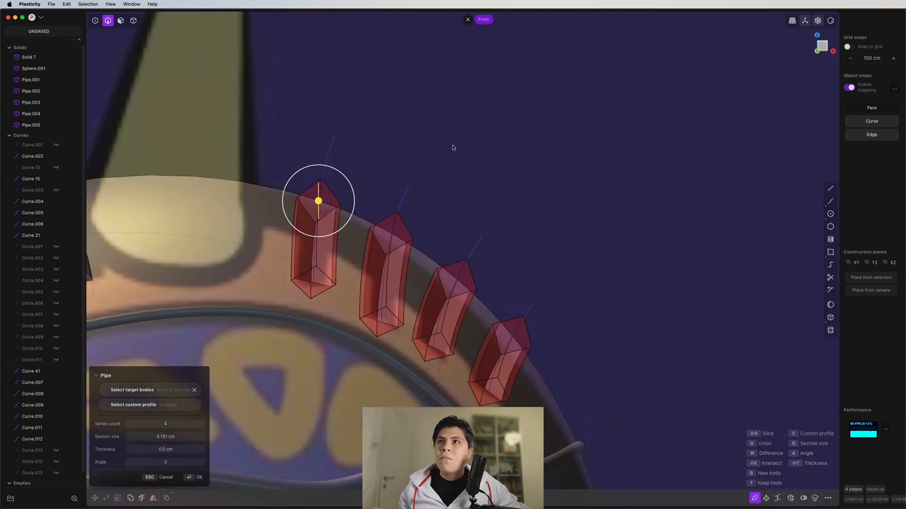
{"action": "left_click_drag", "start_coordinate": [330, 201], "coordinate": [360, 206]}
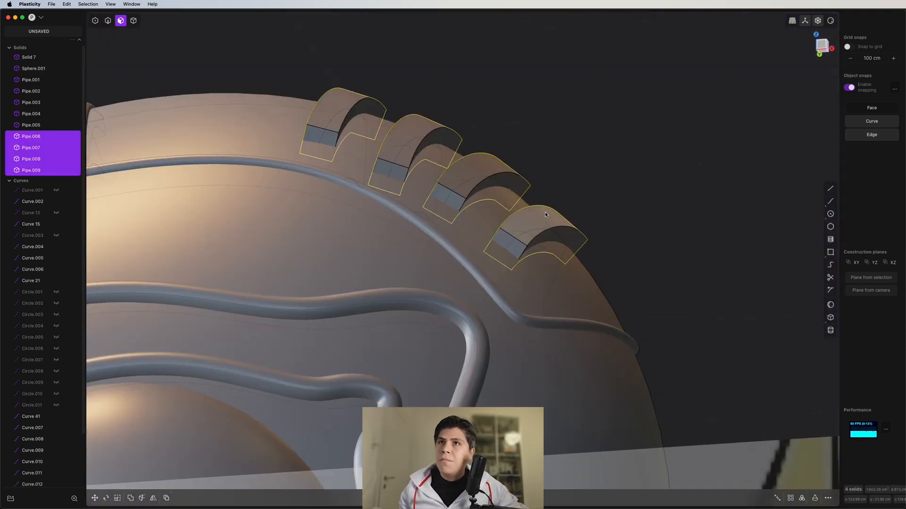
{"action": "key", "text": "o"}
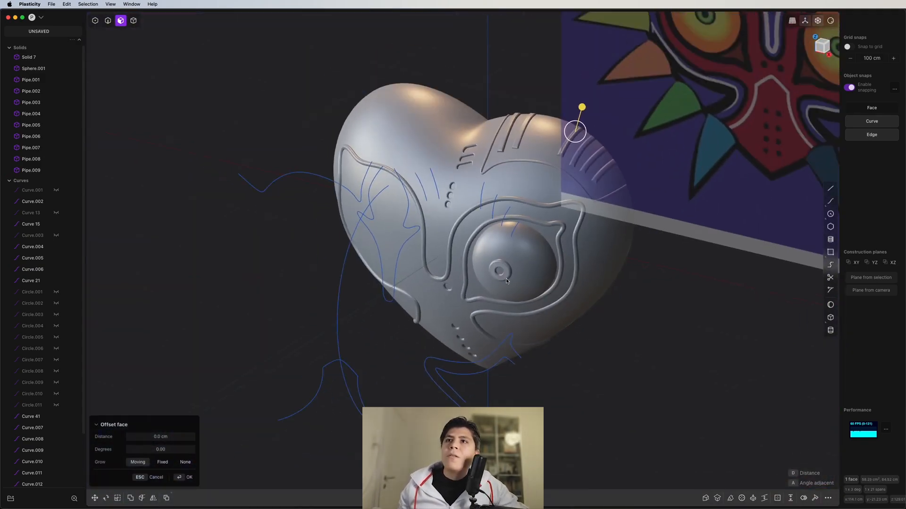
- Search the commands for "red" with the heart solid selected and run the first matching command on it
{"action": "middle_click_drag", "start_coordinate": [506, 281], "coordinate": [469, 262]}
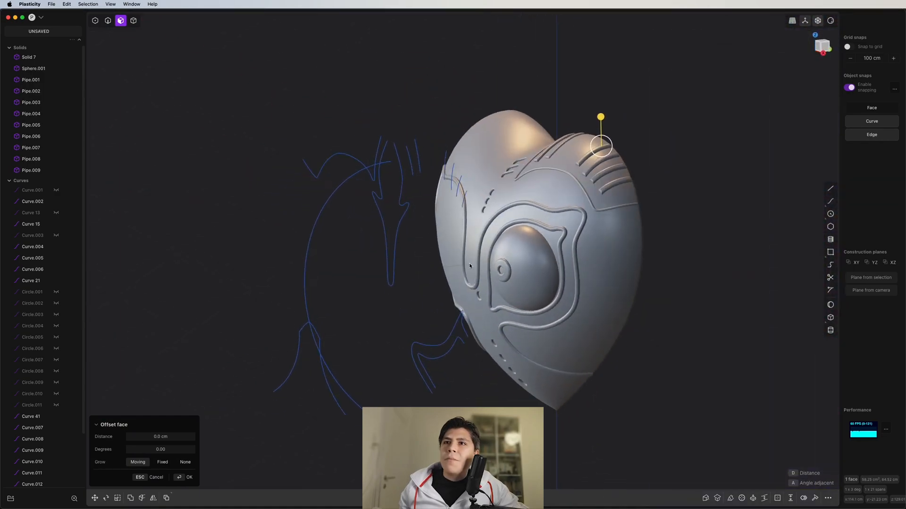
{"action": "scroll", "coordinate": [559, 285], "scroll_direction": "up", "scroll_amount": 3}
{"action": "middle_click_drag", "start_coordinate": [558, 285], "coordinate": [608, 308]}
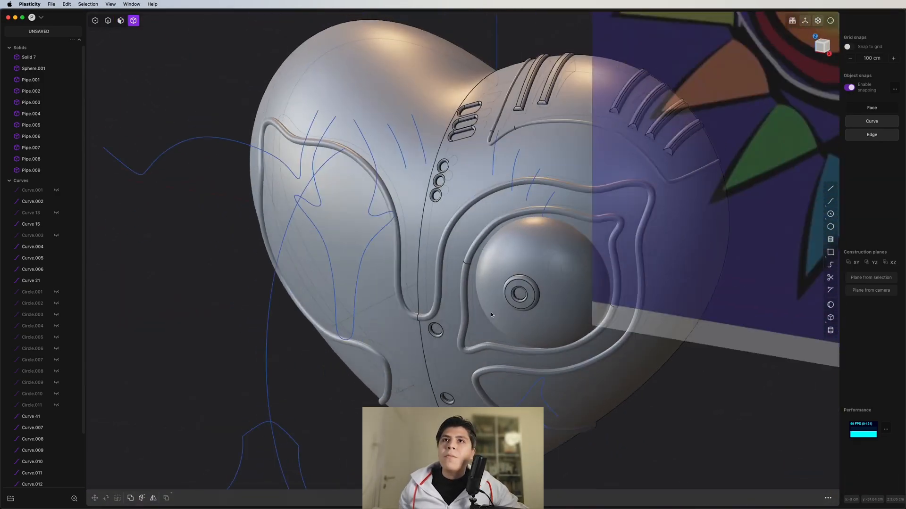
{"action": "middle_click_drag", "start_coordinate": [490, 312], "coordinate": [670, 300]}
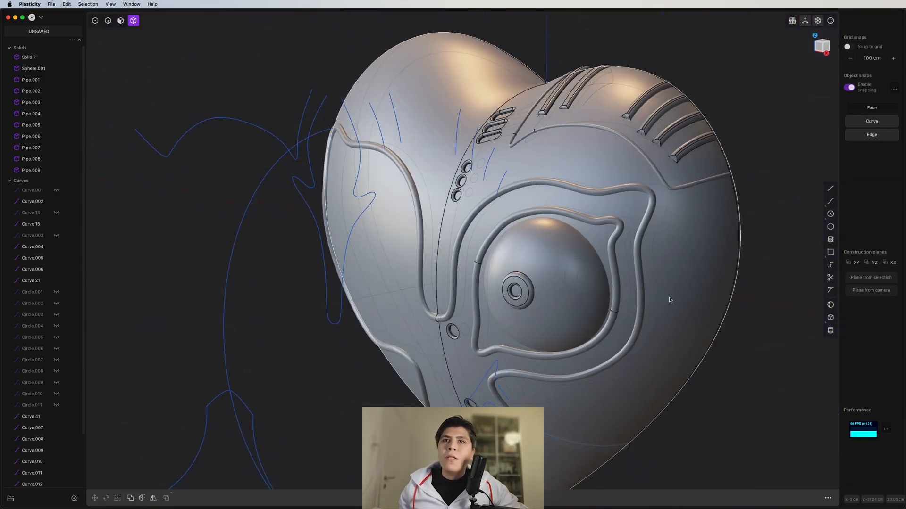
{"action": "type", "text": "fred"}
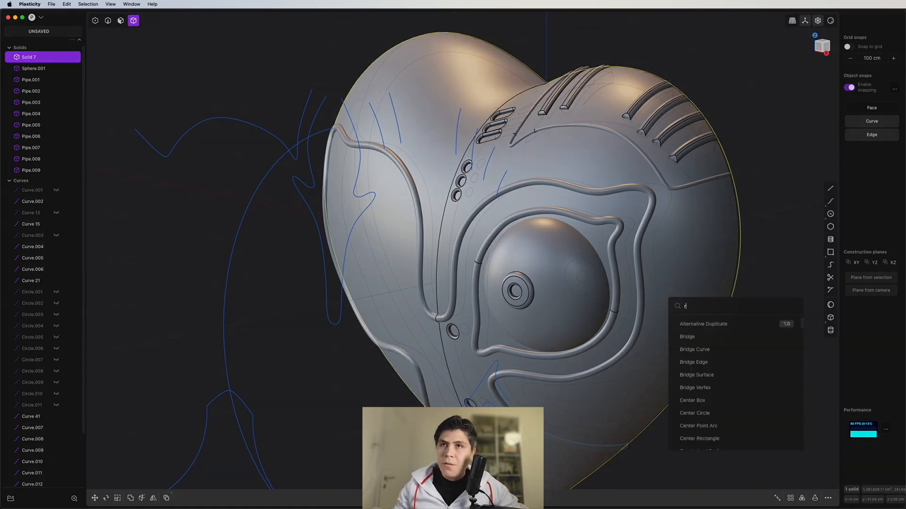
{"action": "left_click", "coordinate": [720, 324]}
- Imprint the two nested lower cheek curves onto the heart solid from the front view
{"action": "middle_click_drag", "start_coordinate": [671, 351], "coordinate": [638, 243], "text": "shift"}
{"action": "scroll", "coordinate": [612, 248], "scroll_direction": "up", "scroll_amount": 3}
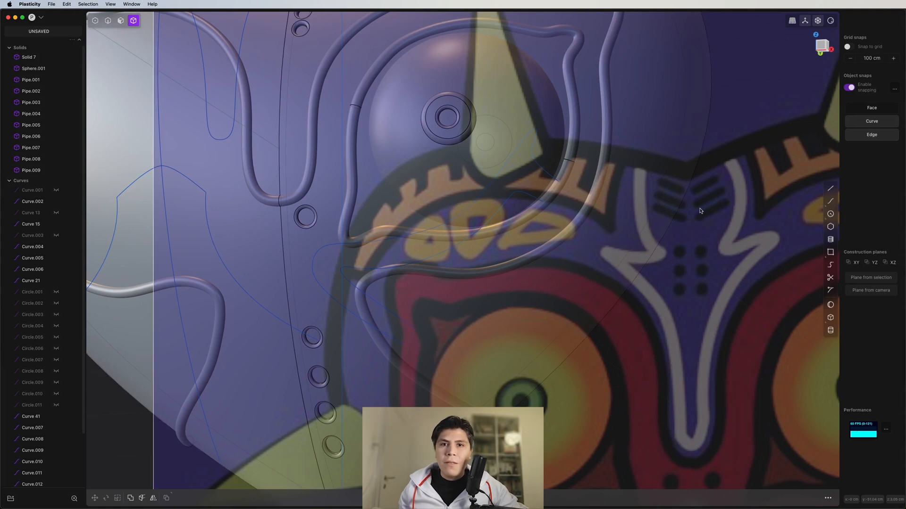
{"action": "left_click", "coordinate": [823, 48]}
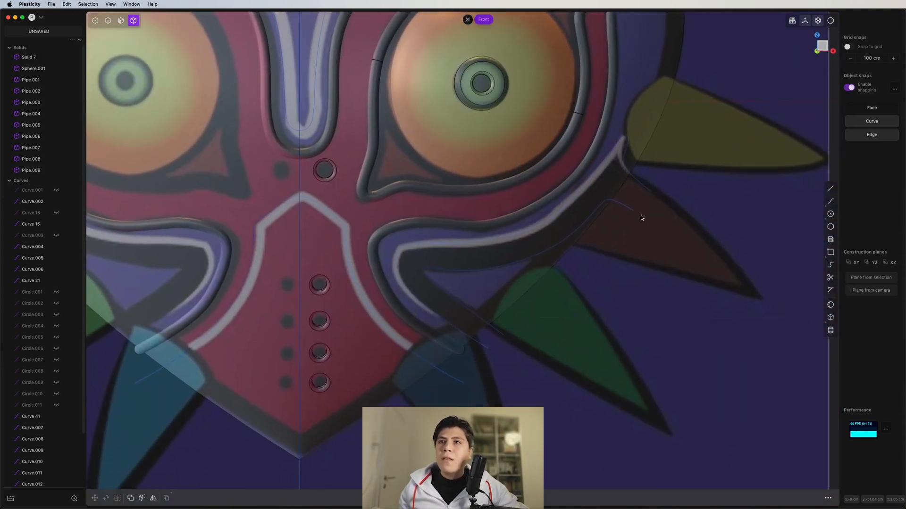
{"action": "key", "text": "2"}
{"action": "scroll", "coordinate": [551, 235], "scroll_direction": "up", "scroll_amount": 2}
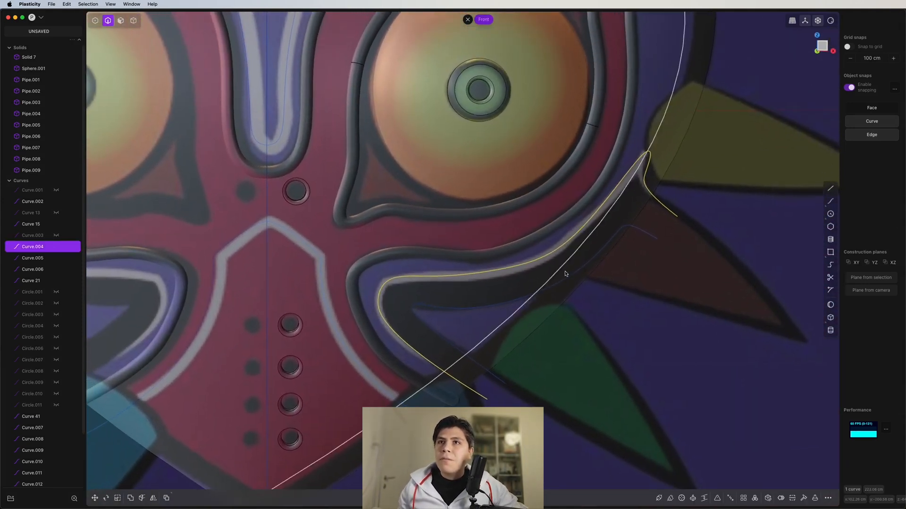
{"action": "key", "text": "shift+i"}
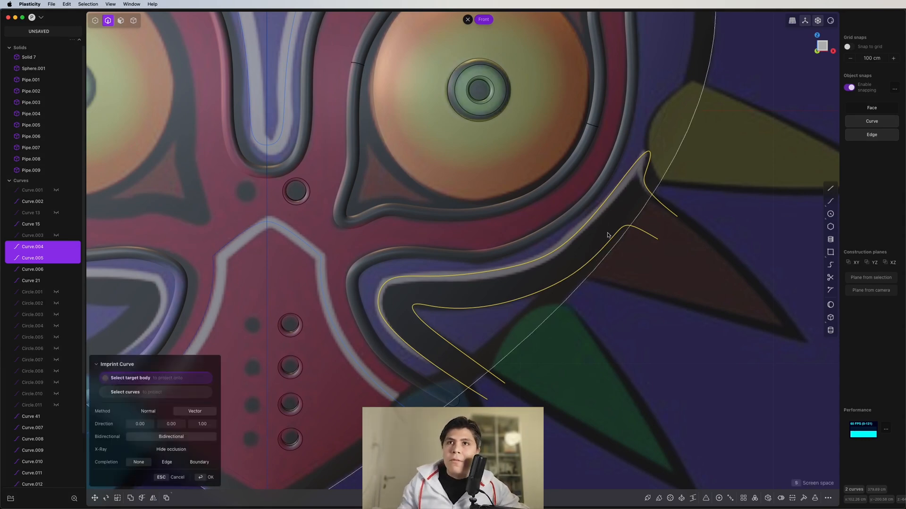
{"action": "left_click", "coordinate": [609, 222]}
{"action": "right_click", "coordinate": [604, 231]}
{"action": "middle_click_drag", "start_coordinate": [588, 257], "coordinate": [515, 267]}
{"action": "scroll", "coordinate": [571, 285], "scroll_direction": "up", "scroll_amount": 5}
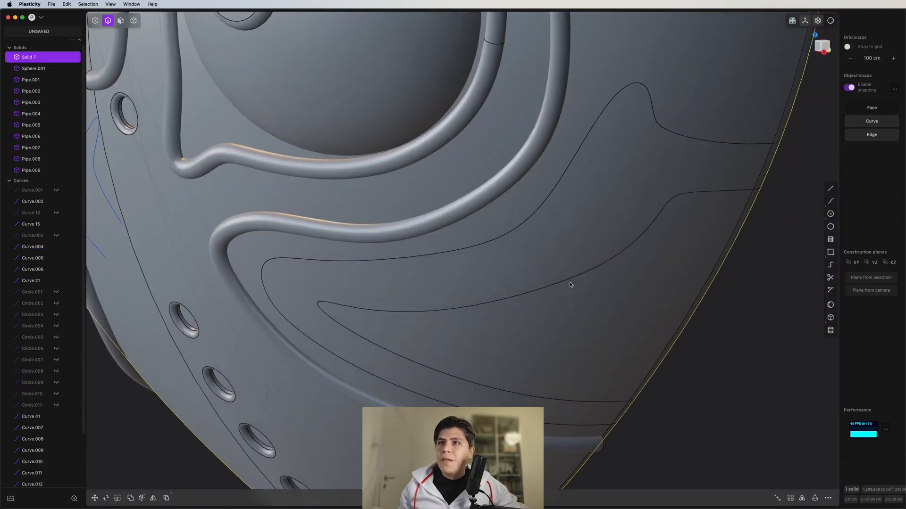
{"action": "key", "text": "3"}
{"action": "left_click", "coordinate": [581, 260]}
{"action": "middle_click_drag", "start_coordinate": [572, 267], "coordinate": [550, 243], "text": "shift"}
{"action": "scroll", "coordinate": [550, 244], "scroll_direction": "down", "scroll_amount": 5}
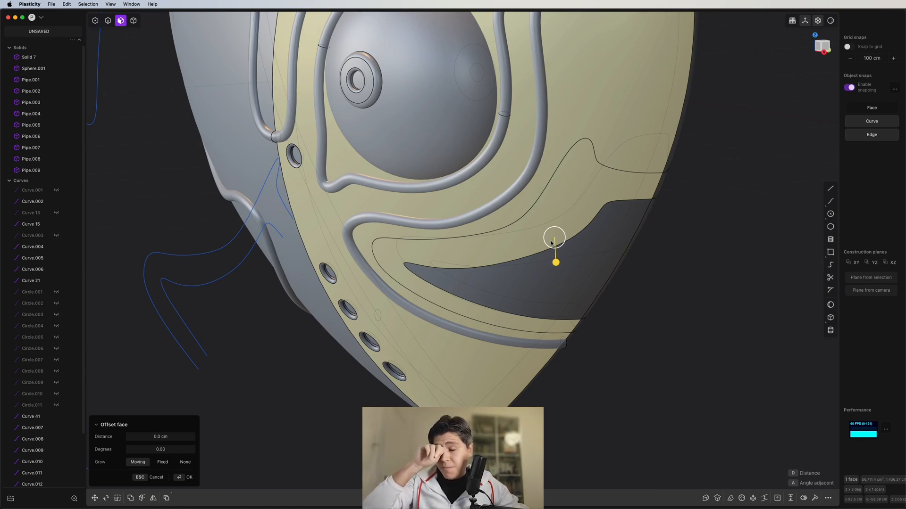
{"action": "key", "text": "Escape"}
- Remove the outer imprinted cheek curve's edge from the heart solid, keeping the inner one
{"action": "key", "text": "2"}
{"action": "left_click", "coordinate": [545, 193]}
{"action": "key", "text": "f"}
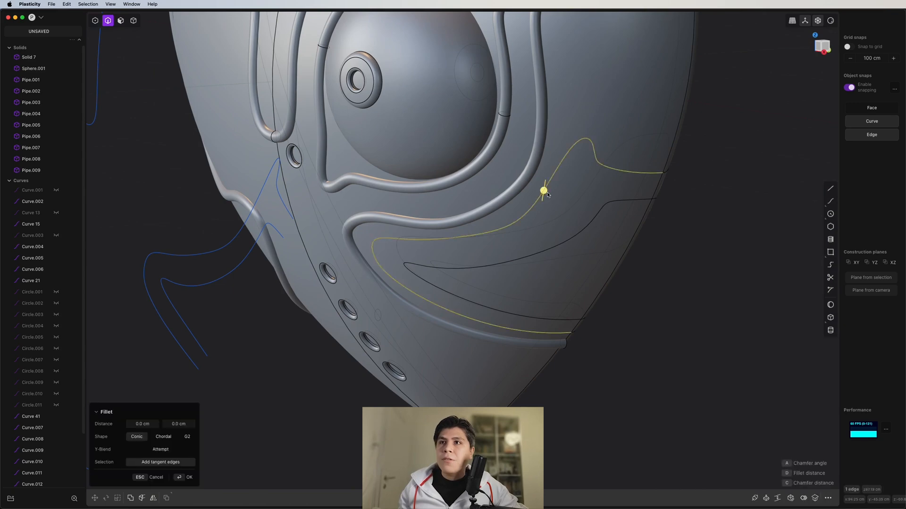
{"action": "key", "text": "Escape"}
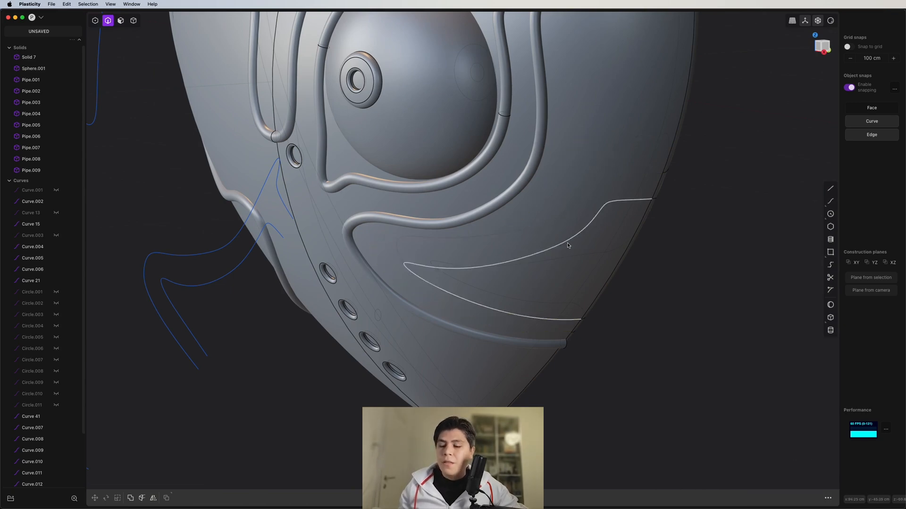
{"action": "key", "text": "3"}
{"action": "left_click", "coordinate": [577, 246]}
{"action": "left_click", "coordinate": [546, 215]}
{"action": "middle_click_drag", "start_coordinate": [547, 216], "coordinate": [614, 204]}
- Imprint only the outer lower cheek curve onto the heart solid again from the front view
{"action": "left_click", "coordinate": [823, 48]}
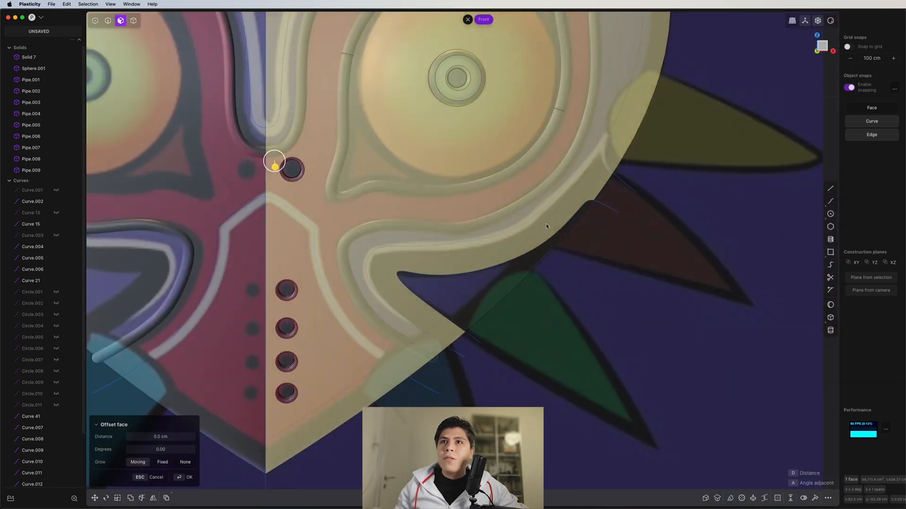
{"action": "key", "text": "2"}
{"action": "left_click", "coordinate": [539, 216]}
{"action": "key", "text": "shift+i"}
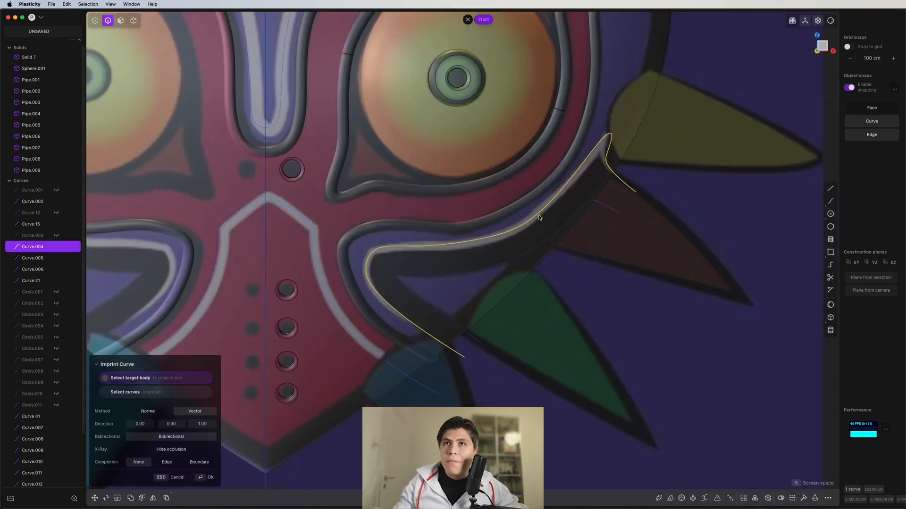
- Finish imprinting the cheek outline curve onto the mask body and offset the resulting band face slightly
{"action": "key", "text": "Return"}
{"action": "middle_click_drag", "start_coordinate": [576, 237], "coordinate": [541, 233]}
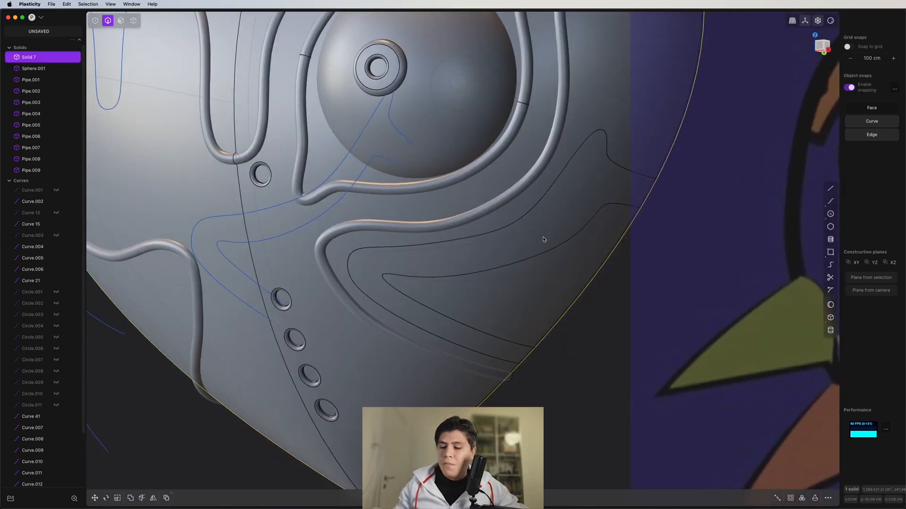
{"action": "key", "text": "3"}
{"action": "left_click", "coordinate": [548, 235]}
{"action": "scroll", "coordinate": [556, 249], "scroll_direction": "up", "scroll_amount": 3}
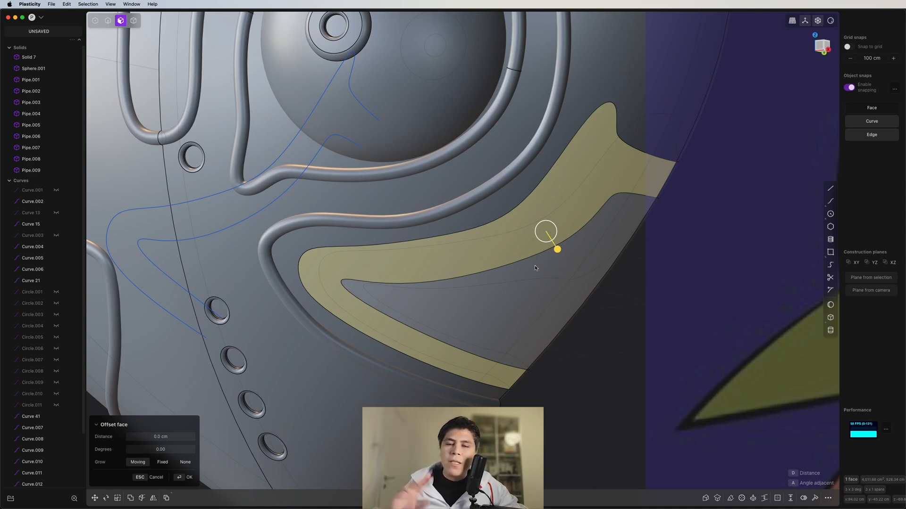
{"action": "mouse_move", "coordinate": [577, 280]}
{"action": "middle_mouse_down"}
{"action": "mouse_move", "coordinate": [500, 314]}
{"action": "mouse_move", "coordinate": [507, 336]}
{"action": "mouse_move", "coordinate": [573, 278]}
{"action": "mouse_move", "coordinate": [593, 287]}
{"action": "middle_mouse_up"}
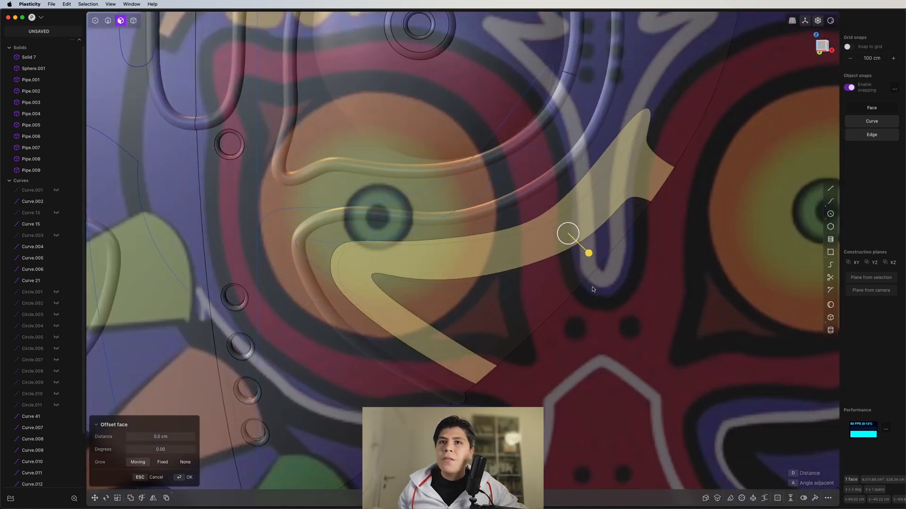
{"action": "left_click", "coordinate": [821, 46]}
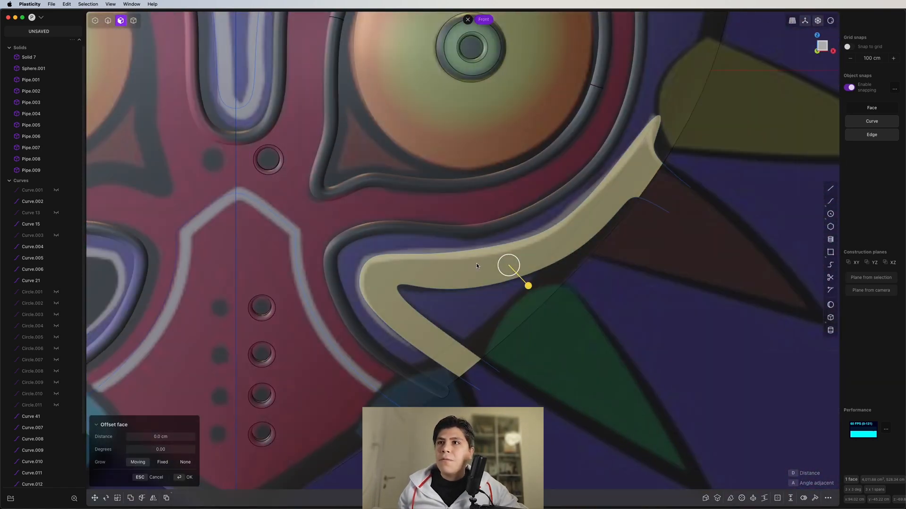
{"action": "mouse_move", "coordinate": [477, 266]}
{"action": "middle_mouse_down"}
{"action": "mouse_move", "coordinate": [485, 274]}
{"action": "mouse_move", "coordinate": [473, 285]}
{"action": "middle_mouse_up"}
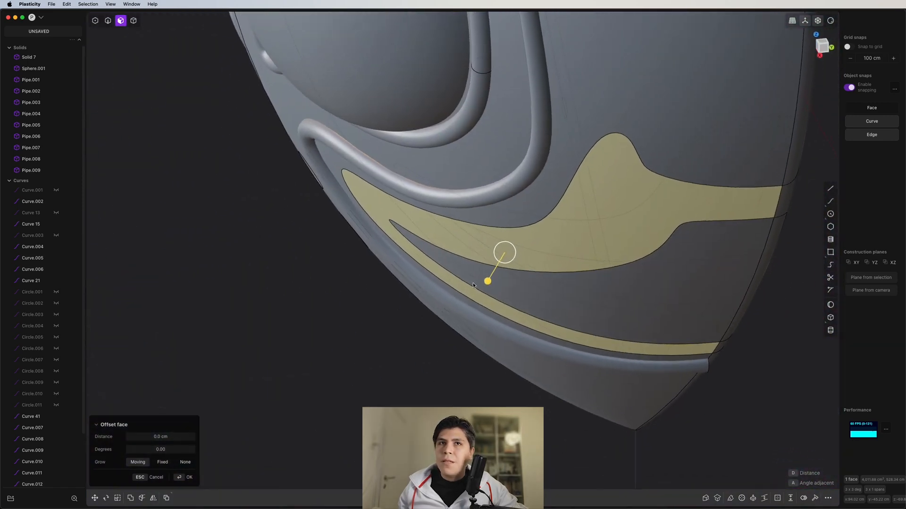
{"action": "left_click_drag", "start_coordinate": [487, 282], "coordinate": [482, 283]}
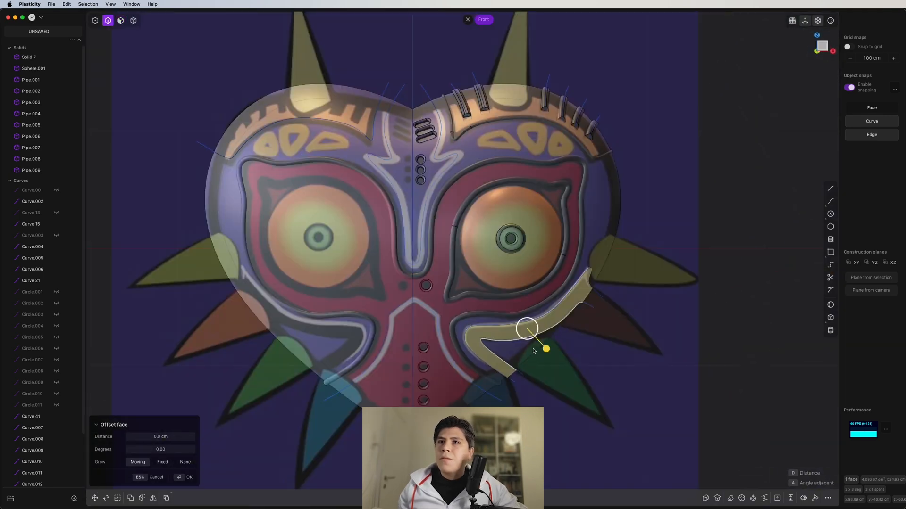
- Hide the cheek curves and imprint the chin curve with its mirrored half onto the mask body
{"action": "scroll", "coordinate": [593, 330], "scroll_direction": "up", "scroll_amount": 4}
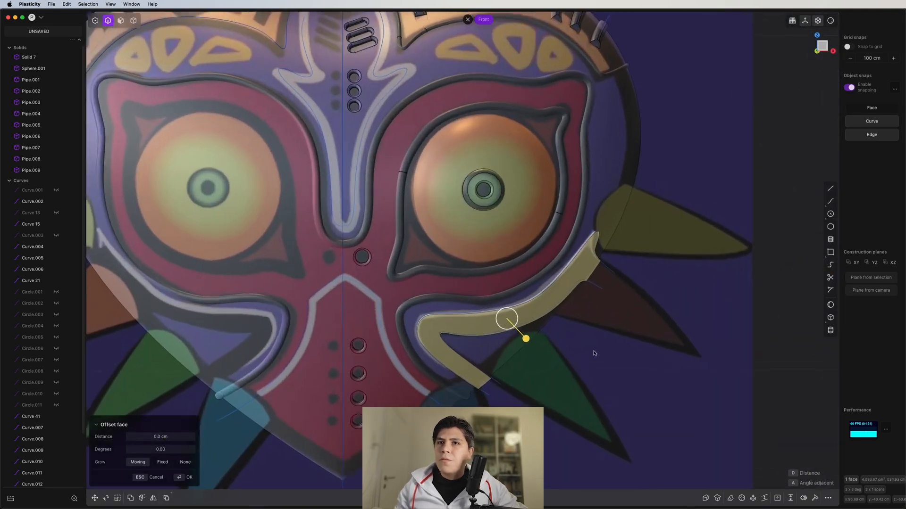
{"action": "left_click", "coordinate": [597, 283]}
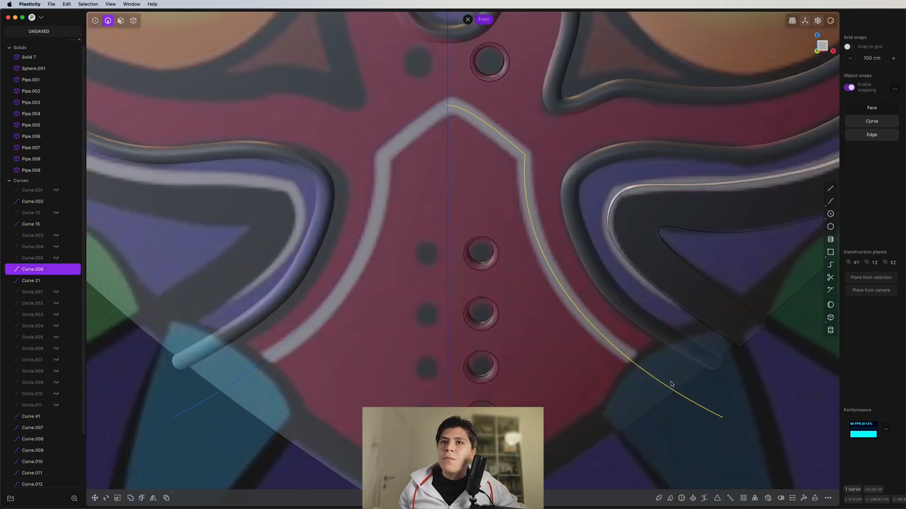
{"action": "left_click", "coordinate": [540, 247]}
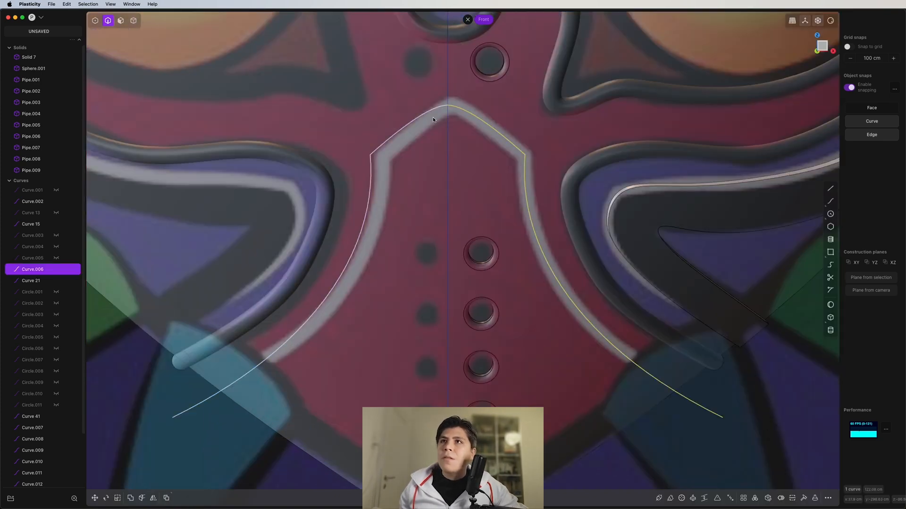
{"action": "key", "text": "e"}
{"action": "key", "text": "Escape"}
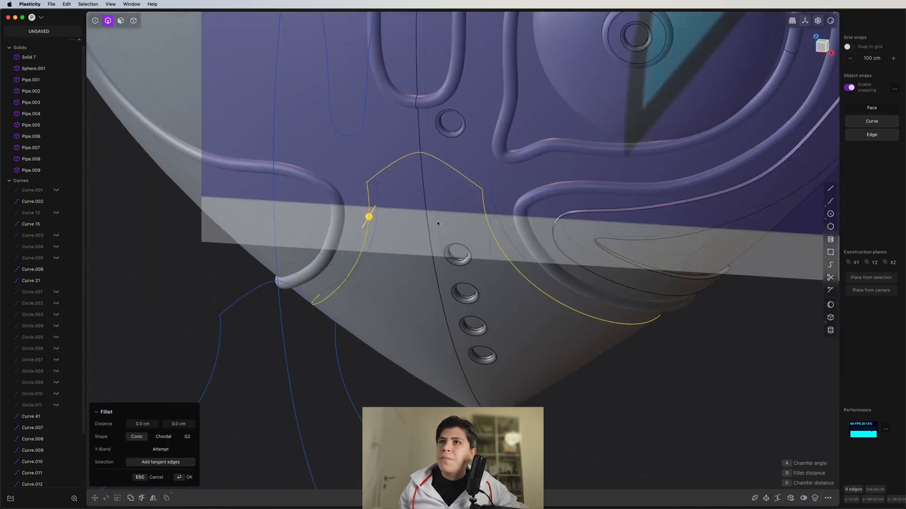
- Create a pipe with a section size of 1.882 cm along the four imprinted chin edges
{"action": "key", "text": "p"}
{"action": "key", "text": "d"}
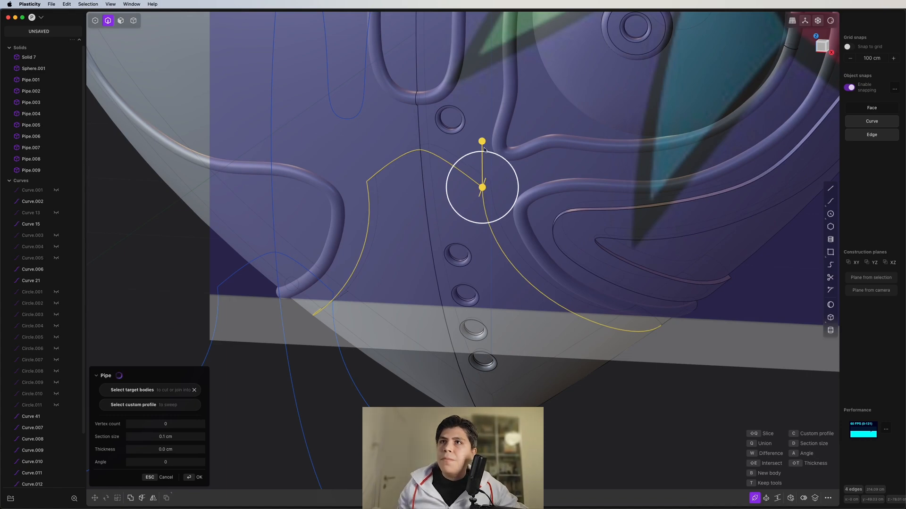
{"action": "left_click", "coordinate": [818, 48]}
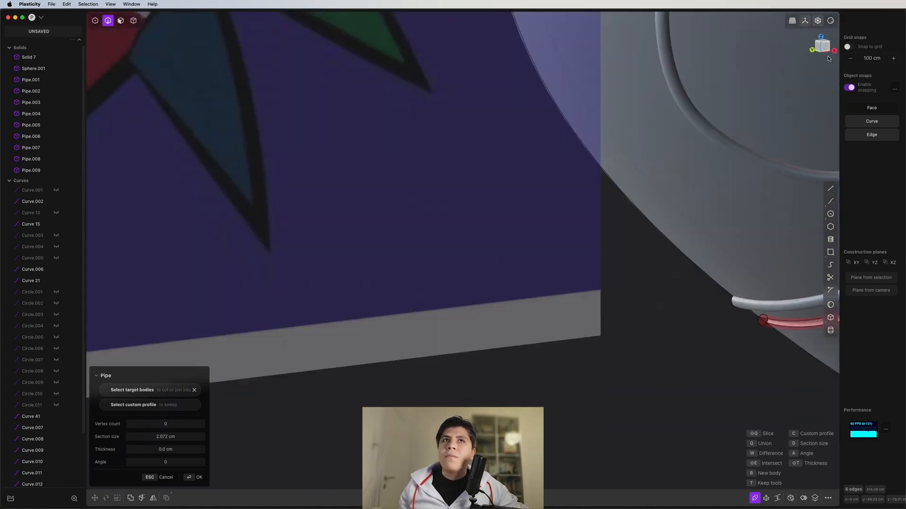
{"action": "middle_click_drag", "start_coordinate": [619, 194], "coordinate": [572, 198]}
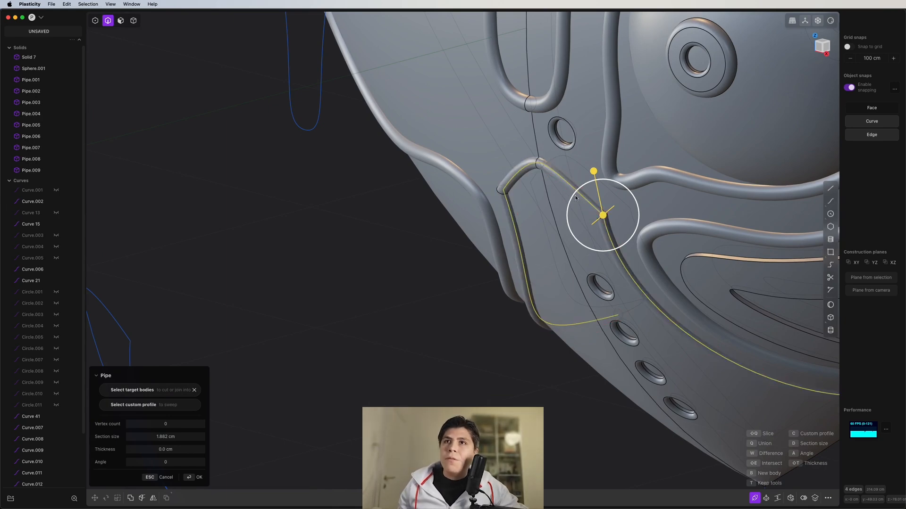
{"action": "key", "text": "Return"}
- Hide the used chin curves Curve.006 and Curve 21 as well as Curve.002
{"action": "scroll", "coordinate": [570, 198], "scroll_direction": "down", "scroll_amount": 5}
{"action": "left_click", "coordinate": [415, 212]}
{"action": "middle_click_drag", "start_coordinate": [415, 212], "coordinate": [471, 248]}
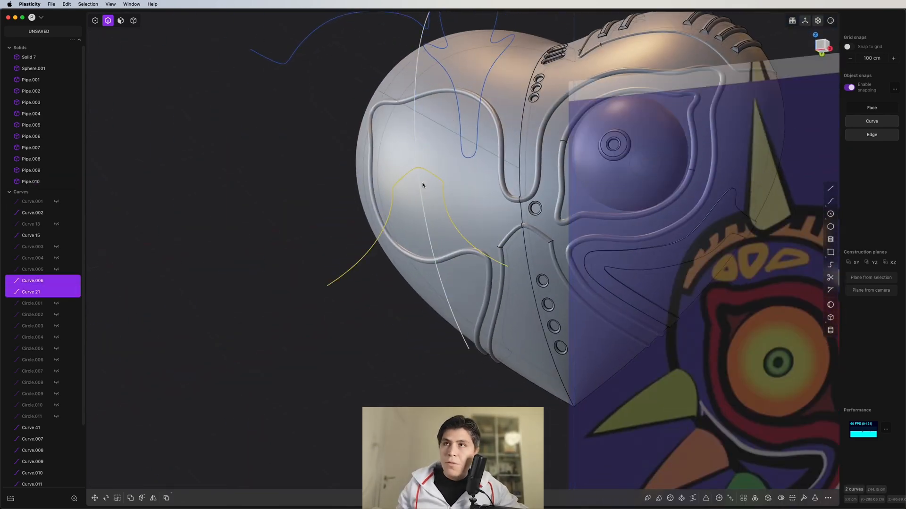
{"action": "key", "text": "h"}
{"action": "middle_click_drag", "start_coordinate": [422, 184], "coordinate": [566, 245]}
{"action": "left_click", "coordinate": [424, 253]}
{"action": "key", "text": "h"}
- Imprint the mirrored forehead curve, Curve 15, onto the mask body from the front view
{"action": "left_click", "coordinate": [822, 46]}
{"action": "scroll", "coordinate": [453, 258], "scroll_direction": "up", "scroll_amount": 3}
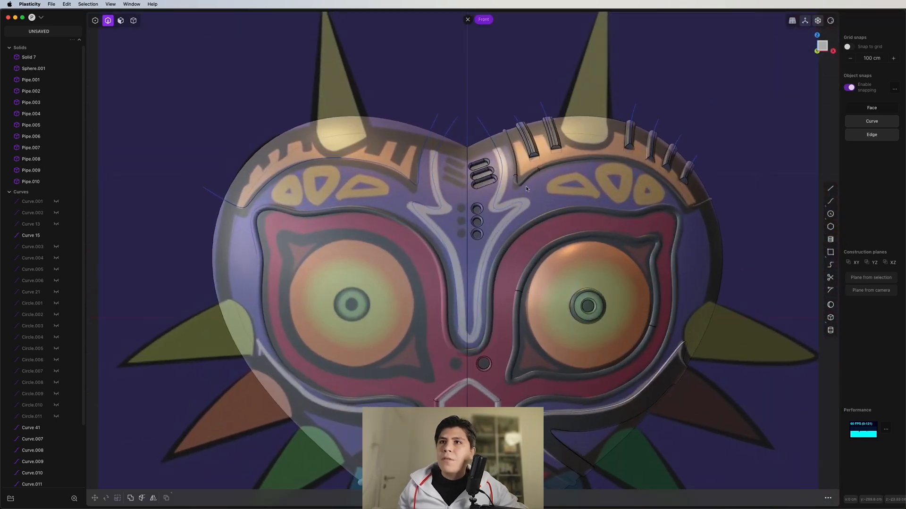
{"action": "scroll", "coordinate": [516, 204], "scroll_direction": "up", "scroll_amount": 3}
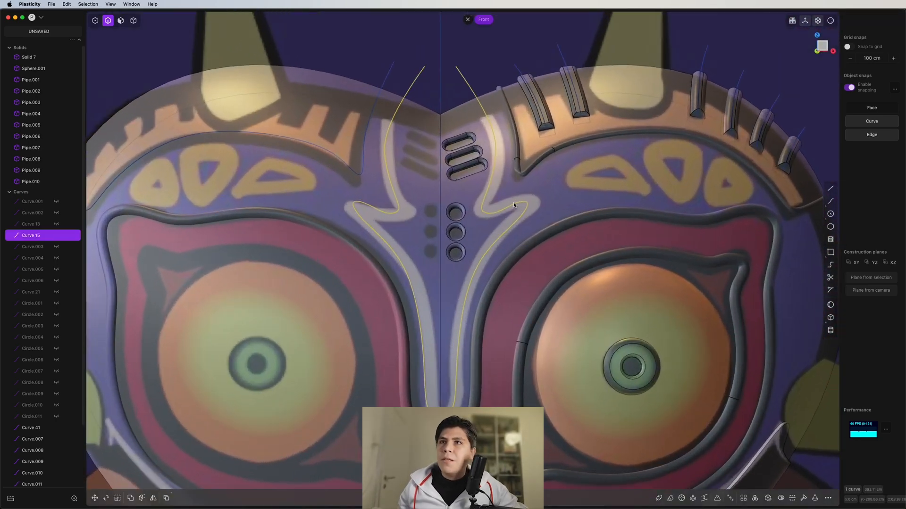
{"action": "key", "text": "shift+i"}
{"action": "left_click", "coordinate": [475, 107]}
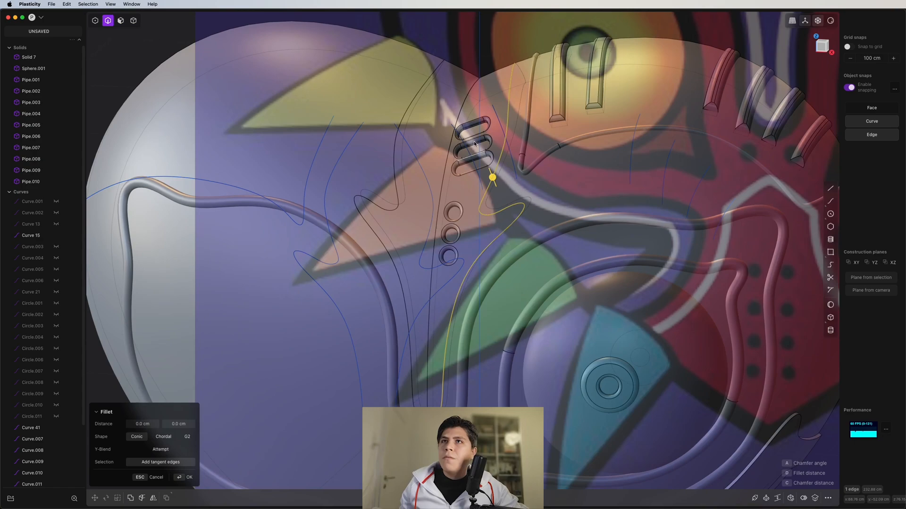
- Start a pipe along both imprinted forehead edges with a section size of about 1.946 cm
{"action": "left_click", "coordinate": [399, 112]}
{"action": "middle_click_drag", "start_coordinate": [398, 112], "coordinate": [468, 187]}
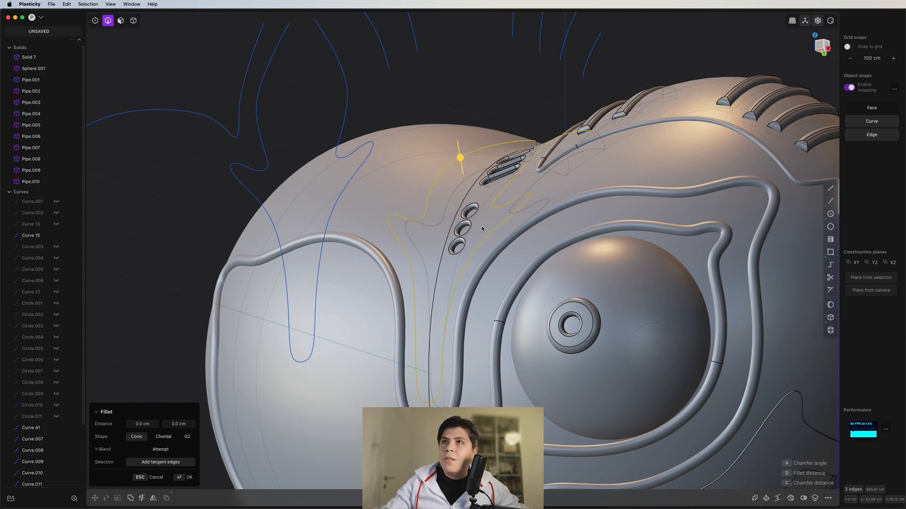
{"action": "key", "text": "p"}
{"action": "left_click_drag", "start_coordinate": [628, 144], "coordinate": [646, 149]}
{"action": "middle_click_drag", "start_coordinate": [645, 149], "coordinate": [474, 90]}
{"action": "scroll", "coordinate": [548, 151], "scroll_direction": "up", "scroll_amount": 3}
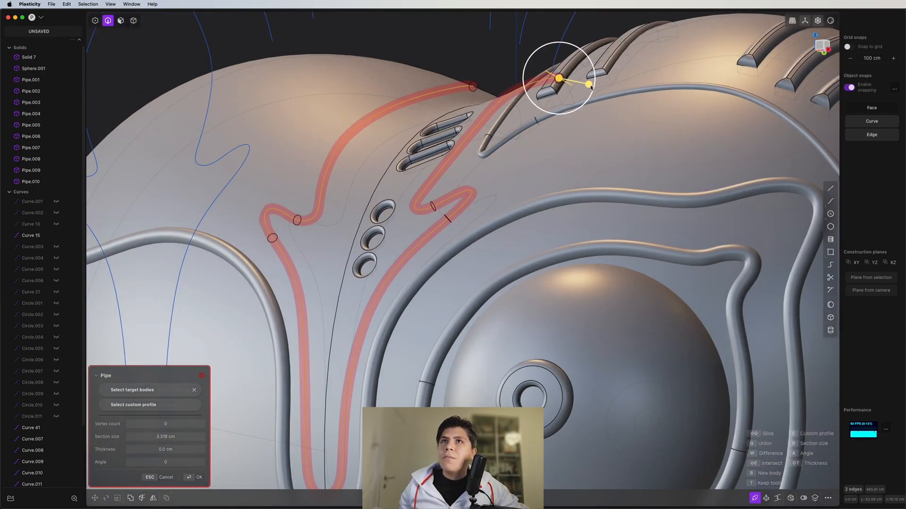
{"action": "left_click_drag", "start_coordinate": [581, 82], "coordinate": [581, 84]}
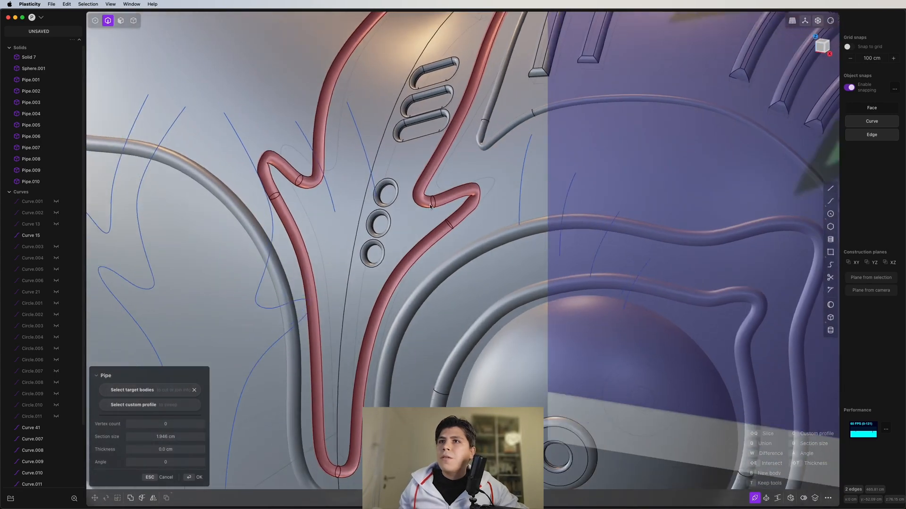
{"action": "scroll", "coordinate": [431, 206], "scroll_direction": "up", "scroll_amount": 8}
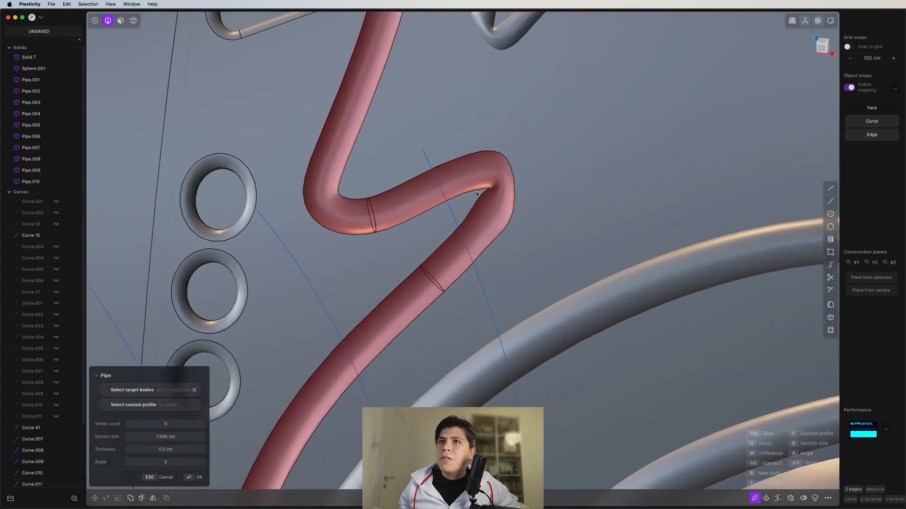
{"action": "scroll", "coordinate": [496, 194], "scroll_direction": "down", "scroll_amount": 10}
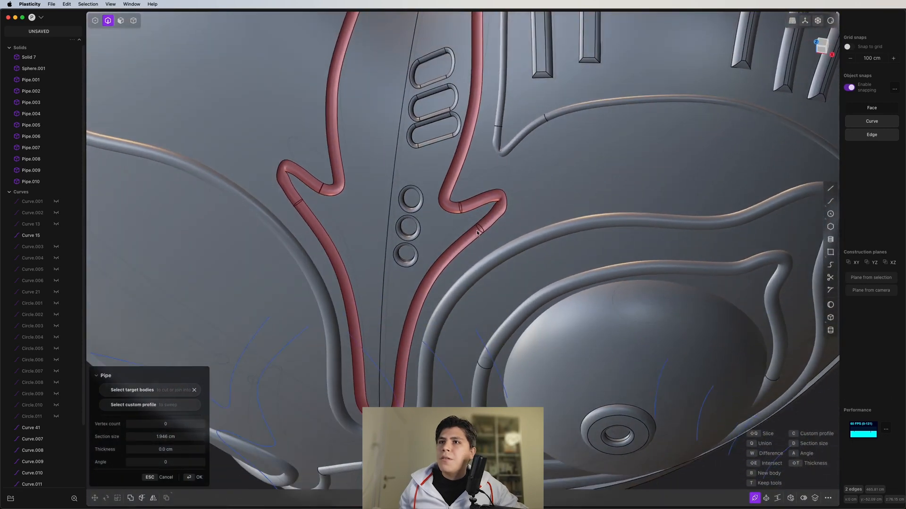
- Give the forehead pipe a vertex count of 4, a section size of 1.042 cm and an angle of 6.33455, and create it
{"action": "middle_click_drag", "start_coordinate": [477, 233], "coordinate": [495, 161]}
{"action": "key", "text": "KP_1"}
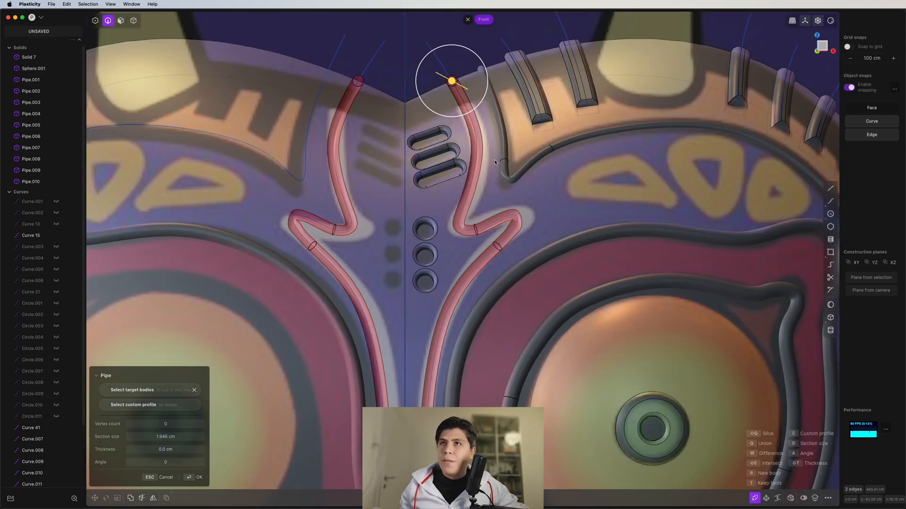
{"action": "type", "text": "4"}
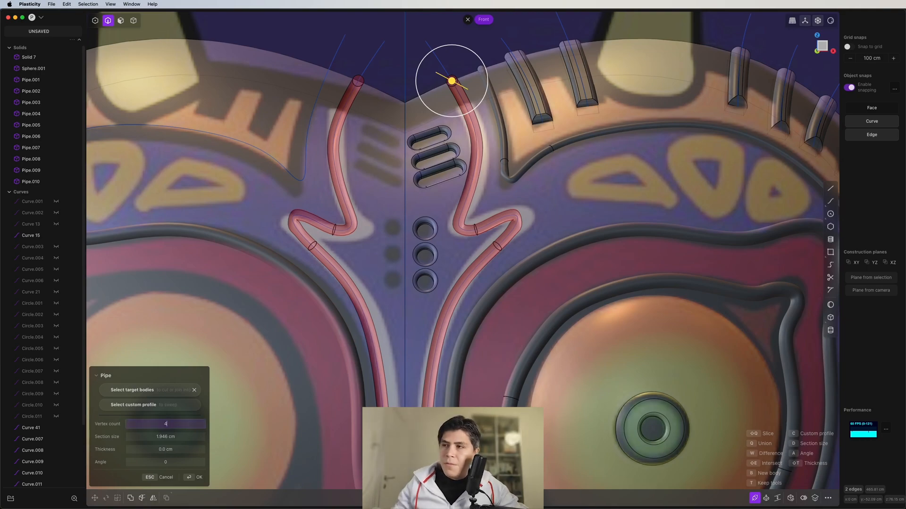
{"action": "key", "text": "Return"}
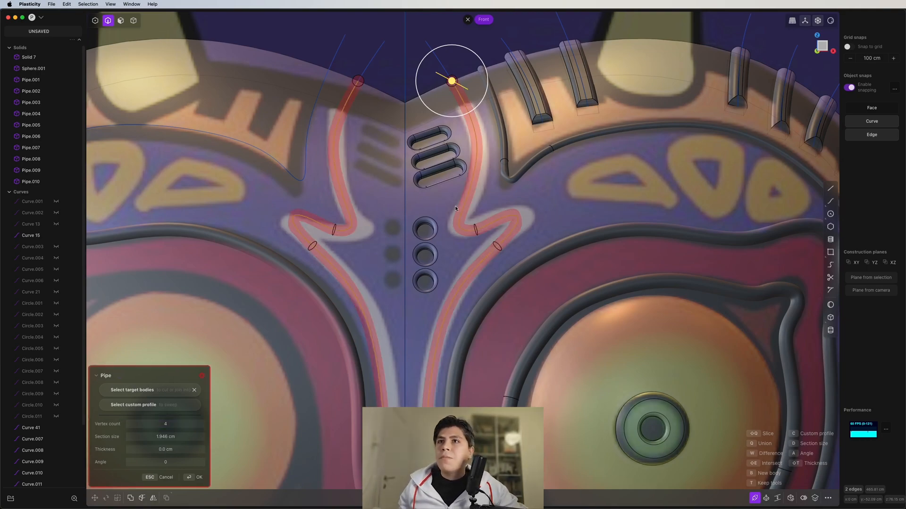
{"action": "middle_click_drag", "start_coordinate": [454, 206], "coordinate": [485, 60]}
{"action": "left_click_drag", "start_coordinate": [485, 61], "coordinate": [558, 32]}
{"action": "middle_click_drag", "start_coordinate": [439, 339], "coordinate": [376, 283]}
{"action": "key", "text": "q"}
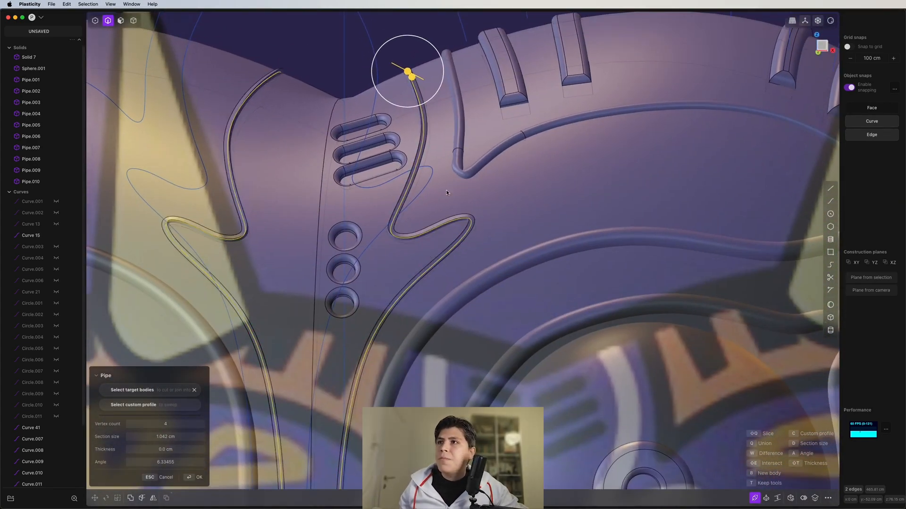
{"action": "key", "text": "Return"}
{"action": "scroll", "coordinate": [427, 197], "scroll_direction": "up", "scroll_amount": 6}
{"action": "middle_click_drag", "start_coordinate": [417, 236], "coordinate": [437, 202]}
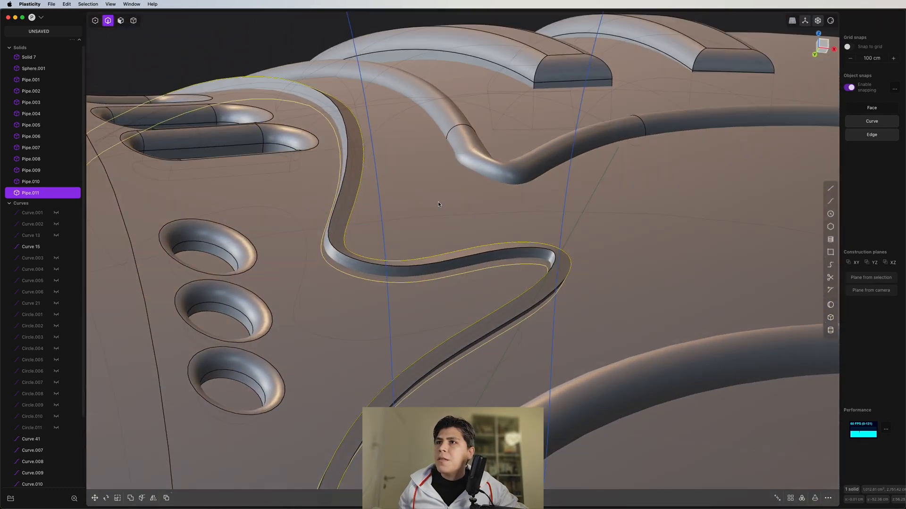
{"action": "left_click", "coordinate": [343, 258]}
{"action": "scroll", "coordinate": [343, 258], "scroll_direction": "down", "scroll_amount": 4}
{"action": "key", "text": "b"}
{"action": "middle_click_drag", "start_coordinate": [343, 258], "coordinate": [728, 198]}
{"action": "left_click", "coordinate": [484, 235]}
{"action": "left_click", "coordinate": [254, 218]}
- Fillet the edges of the forehead pipe's two top faces with a distance of about 0.375 cm
{"action": "key", "text": "3"}
{"action": "left_click", "coordinate": [606, 170]}
{"action": "left_click", "coordinate": [301, 190], "text": "shift"}
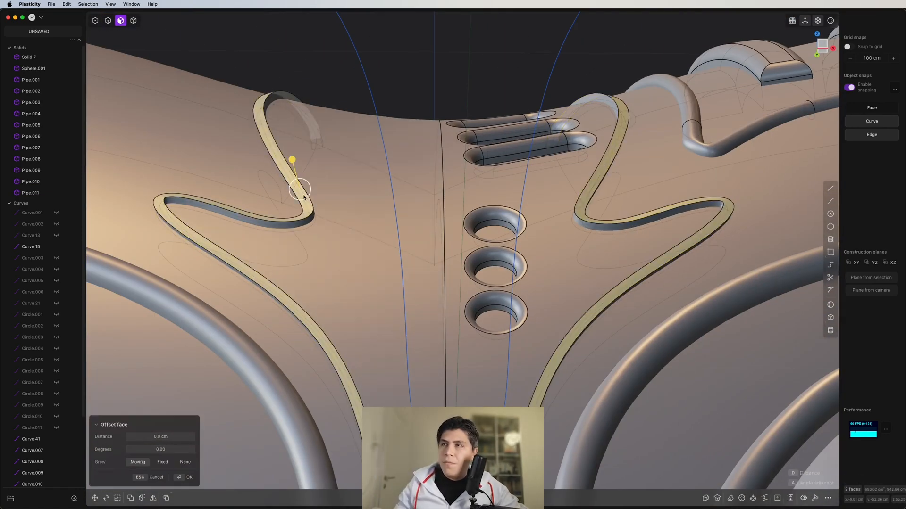
{"action": "key", "text": "b"}
{"action": "left_click_drag", "start_coordinate": [209, 192], "coordinate": [207, 199]}
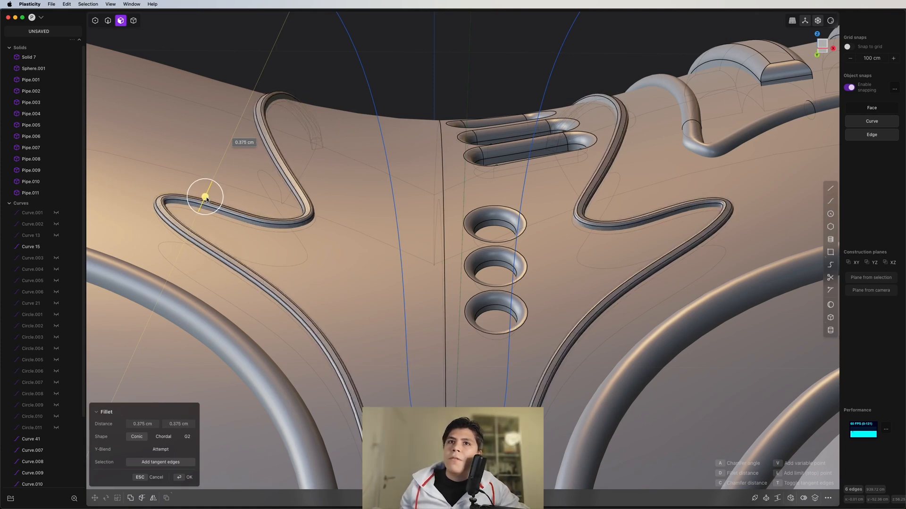
{"action": "key", "text": "Return"}
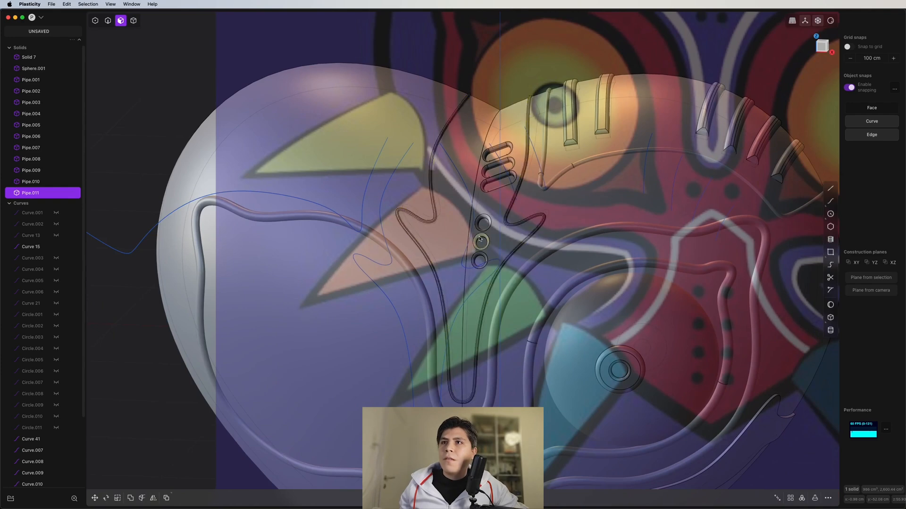
- Examine the whole mask model from several angles against the reference image
{"action": "left_click", "coordinate": [480, 239]}
{"action": "scroll", "coordinate": [517, 231], "scroll_direction": "down", "scroll_amount": 3}
{"action": "key", "text": "4"}
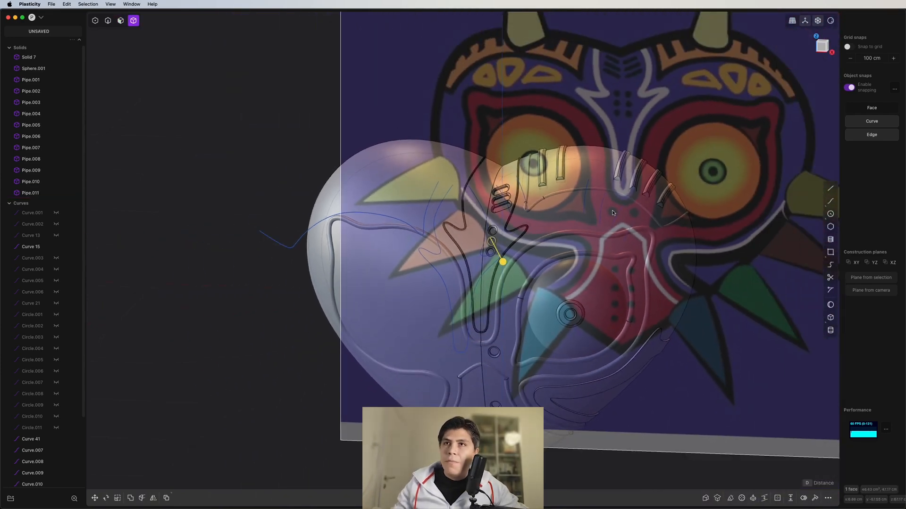
{"action": "middle_click_drag", "start_coordinate": [526, 230], "coordinate": [479, 219]}
{"action": "scroll", "coordinate": [521, 197], "scroll_direction": "up", "scroll_amount": 3}
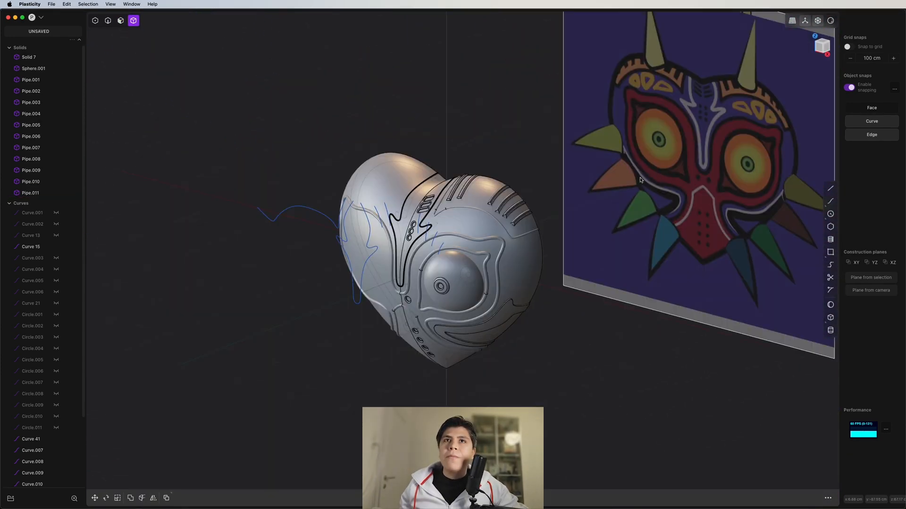
{"action": "middle_click_drag", "start_coordinate": [656, 177], "coordinate": [694, 145]}
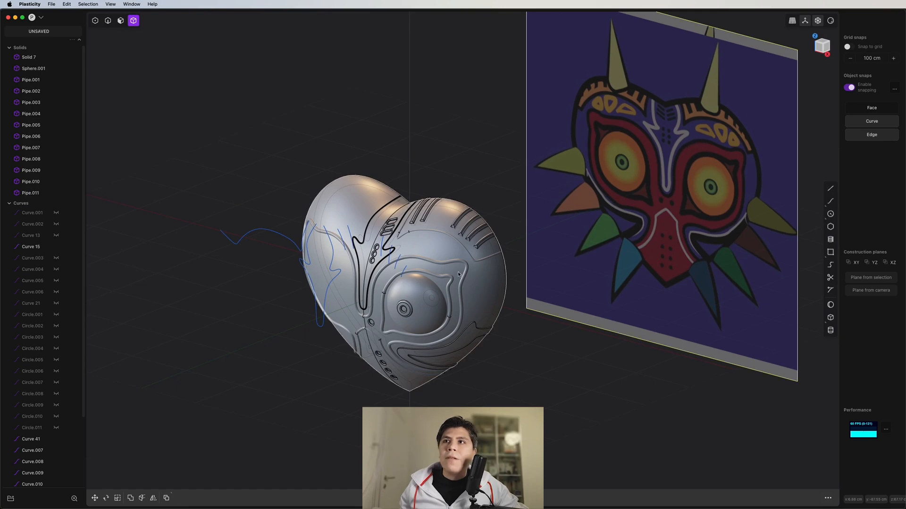
{"action": "scroll", "coordinate": [457, 274], "scroll_direction": "up", "scroll_amount": 3}
- In the front view, trace the long forehead shape of the reference nearest the centre with a closed curve
{"action": "left_click", "coordinate": [819, 51]}
{"action": "scroll", "coordinate": [367, 256], "scroll_direction": "up", "scroll_amount": 8}
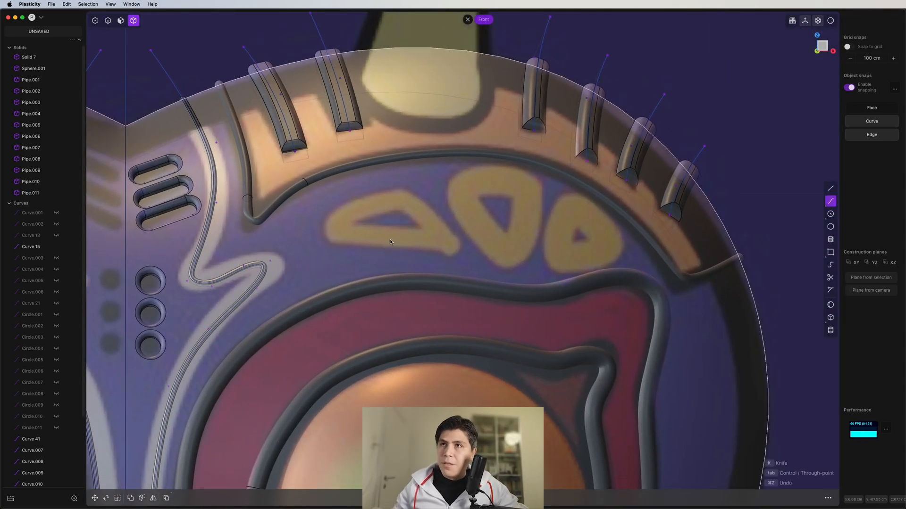
{"action": "scroll", "coordinate": [389, 239], "scroll_direction": "up", "scroll_amount": 5}
{"action": "left_click", "coordinate": [411, 161]}
{"action": "left_click", "coordinate": [335, 182]}
{"action": "left_click", "coordinate": [303, 222]}
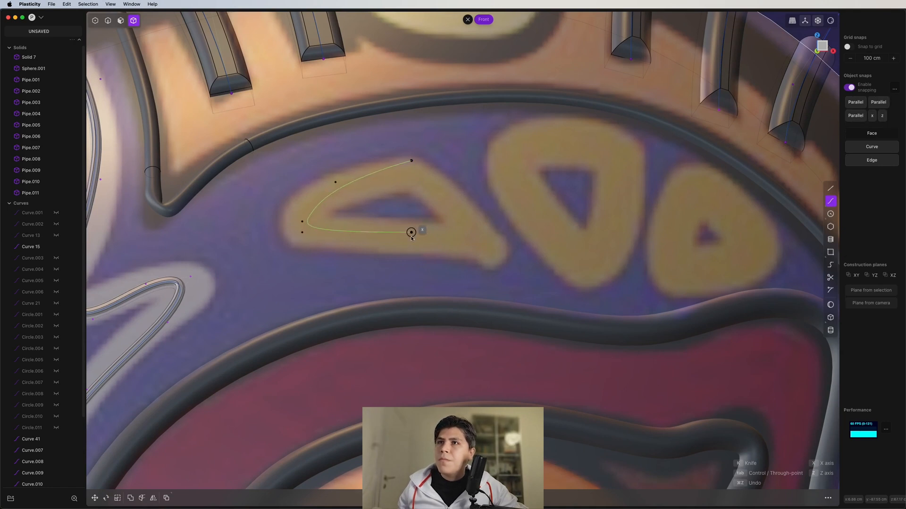
{"action": "left_click", "coordinate": [487, 246]}
{"action": "left_click", "coordinate": [412, 161]}
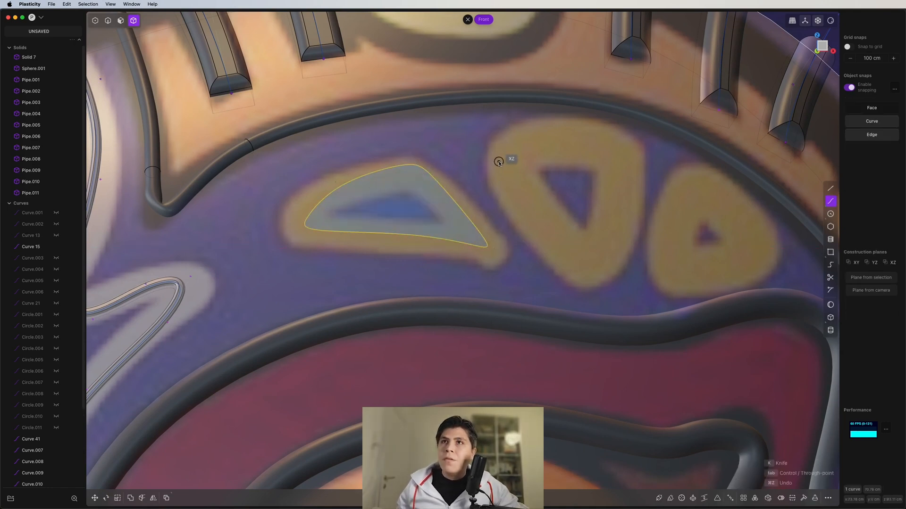
- Trace the middle teardrop-shaped forehead marking of the reference with a second closed curve
{"action": "left_click", "coordinate": [546, 136]}
{"action": "left_click", "coordinate": [622, 148]}
{"action": "left_click", "coordinate": [628, 163]}
{"action": "left_click", "coordinate": [611, 270]}
{"action": "left_click", "coordinate": [588, 281]}
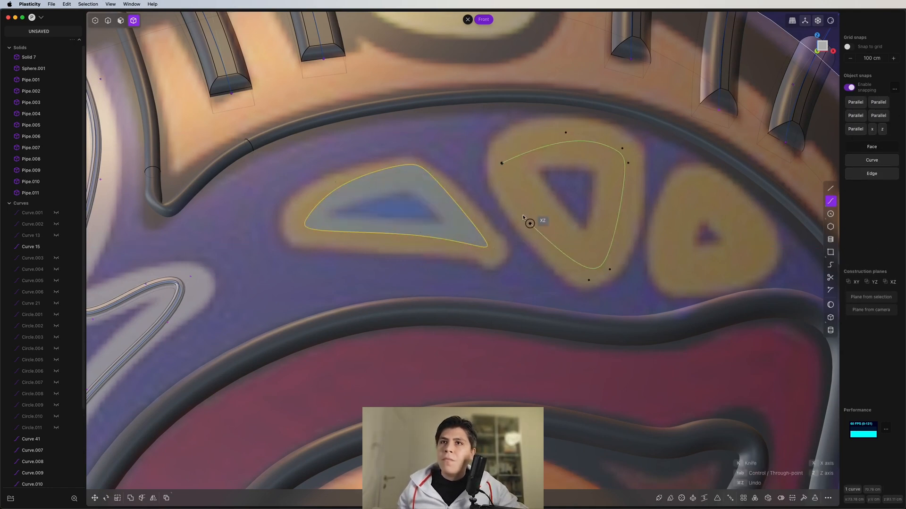
{"action": "left_click", "coordinate": [502, 163]}
- Trace the small outer triangular forehead marking of the reference with a third closed curve
{"action": "left_click", "coordinate": [698, 183]}
{"action": "left_click", "coordinate": [756, 234]}
{"action": "left_click", "coordinate": [755, 262]}
{"action": "left_click", "coordinate": [682, 280]}
{"action": "left_click", "coordinate": [664, 264]}
{"action": "left_click", "coordinate": [687, 187]}
{"action": "left_click", "coordinate": [698, 184]}
- Move the control points of the long forehead curve to fit its outline more closely to the reference shape
{"action": "middle_click_drag", "start_coordinate": [471, 236], "coordinate": [495, 237], "text": "shift"}
{"action": "key", "text": "1"}
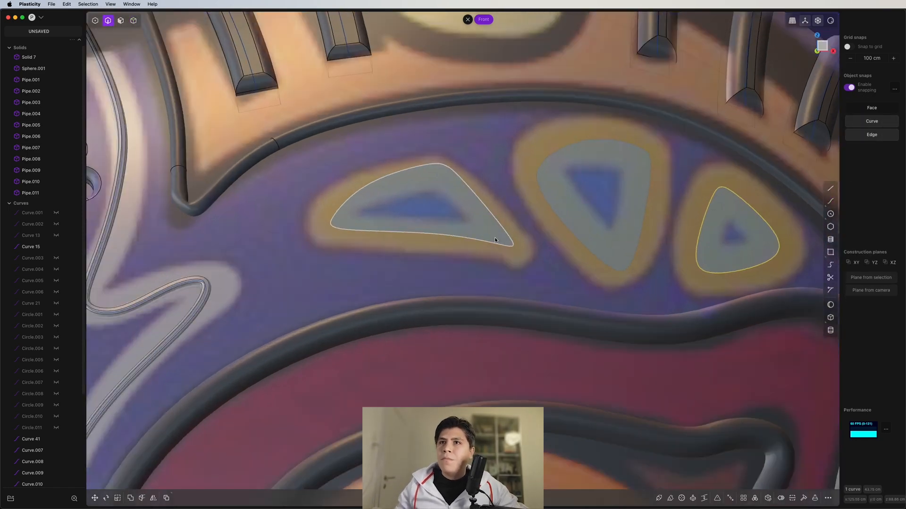
{"action": "scroll", "coordinate": [496, 240], "scroll_direction": "up", "scroll_amount": 1}
{"action": "left_click_drag", "start_coordinate": [460, 210], "coordinate": [408, 246]}
{"action": "key", "text": "g"}
{"action": "left_click", "coordinate": [377, 251]}
{"action": "key", "text": "g"}
{"action": "left_click", "coordinate": [307, 227]}
{"action": "key", "text": "g"}
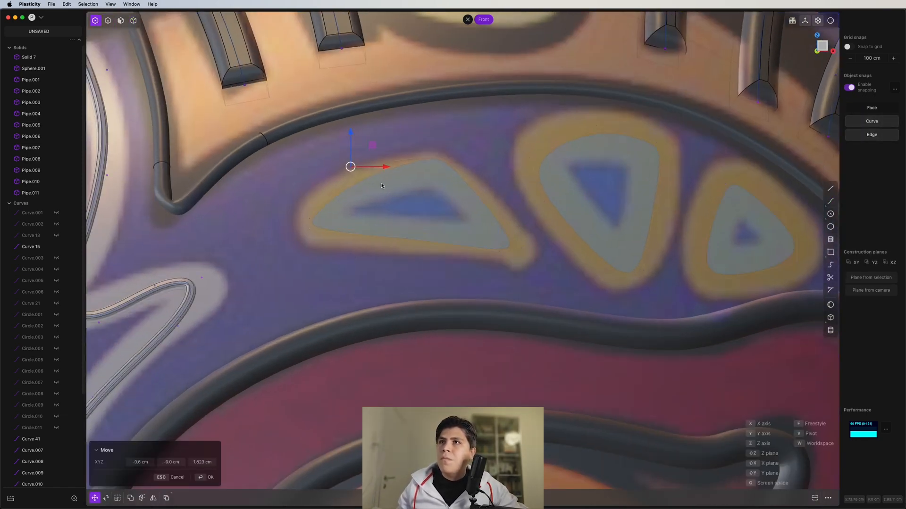
{"action": "key", "text": "g"}
- Move all three closed forehead curves together along the Y axis so they lie in front of the mask
{"action": "key", "text": "2"}
{"action": "left_click", "coordinate": [500, 210]}
{"action": "left_click", "coordinate": [542, 191], "text": "shift"}
{"action": "left_click", "coordinate": [713, 221], "text": "shift"}
{"action": "middle_click_drag", "start_coordinate": [609, 189], "coordinate": [550, 211]}
{"action": "scroll", "coordinate": [550, 211], "scroll_direction": "down", "scroll_amount": 5}
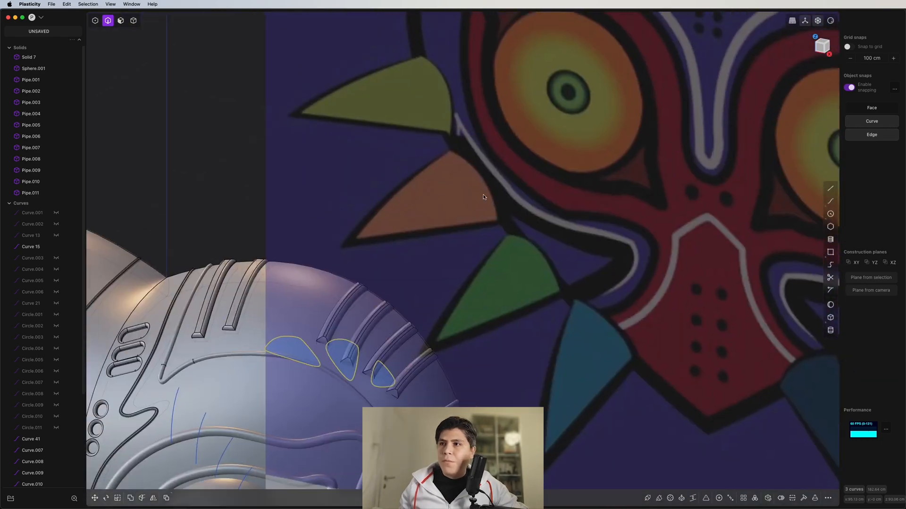
{"action": "middle_click_drag", "start_coordinate": [326, 394], "coordinate": [390, 308], "text": "shift"}
{"action": "key", "text": "g"}
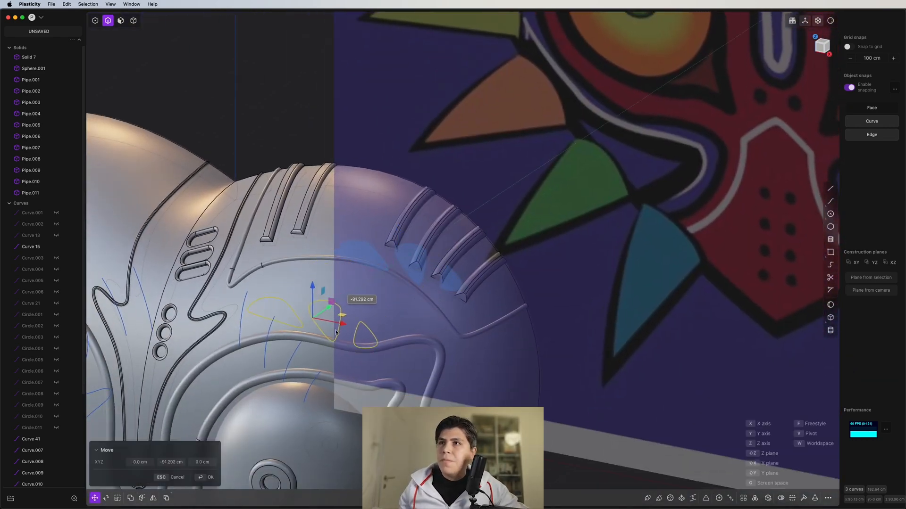
{"action": "left_click", "coordinate": [337, 333]}
- Imprint the three closed curves onto the forehead surface of the heart body, projected from the front view
{"action": "left_click", "coordinate": [819, 48]}
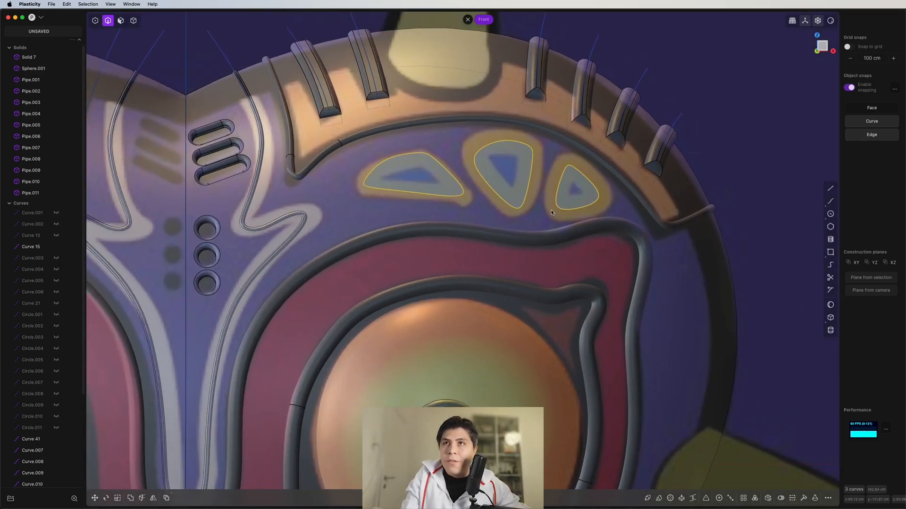
{"action": "key", "text": "i"}
{"action": "left_click", "coordinate": [549, 158]}
{"action": "middle_click_drag", "start_coordinate": [535, 177], "coordinate": [472, 223]}
{"action": "scroll", "coordinate": [426, 190], "scroll_direction": "up", "scroll_amount": 4}
- Run a pipe with a section size of about 1.354 cm along the three imprinted forehead outlines into the mask body
{"action": "left_click", "coordinate": [370, 154]}
{"action": "key", "text": "f"}
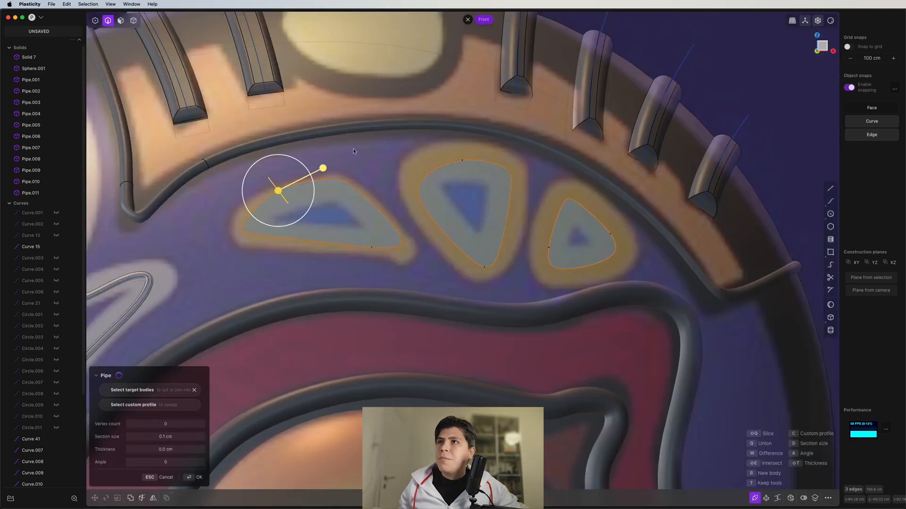
{"action": "left_click", "coordinate": [379, 149]}
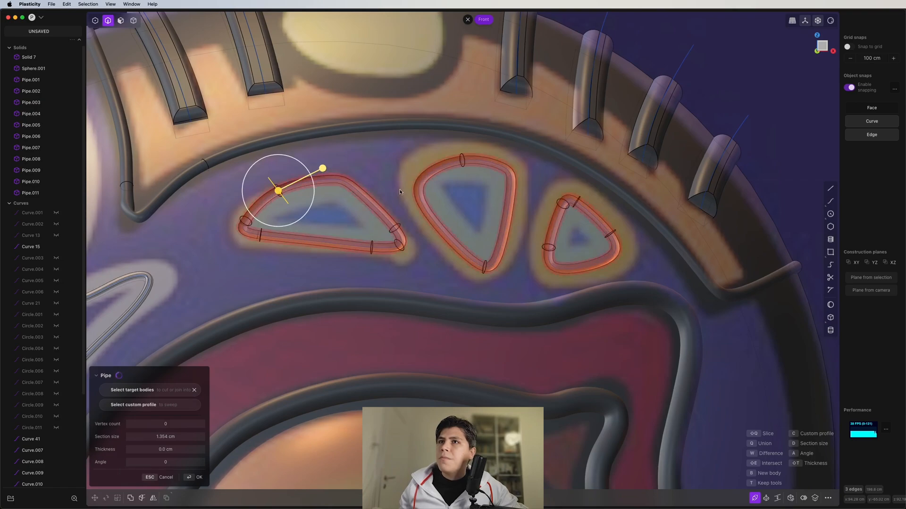
{"action": "mouse_move", "coordinate": [382, 198]}
{"action": "middle_mouse_down"}
{"action": "mouse_move", "coordinate": [306, 205]}
{"action": "mouse_move", "coordinate": [366, 229]}
{"action": "mouse_move", "coordinate": [409, 191]}
{"action": "mouse_move", "coordinate": [360, 188]}
{"action": "mouse_move", "coordinate": [367, 203]}
{"action": "middle_mouse_up"}
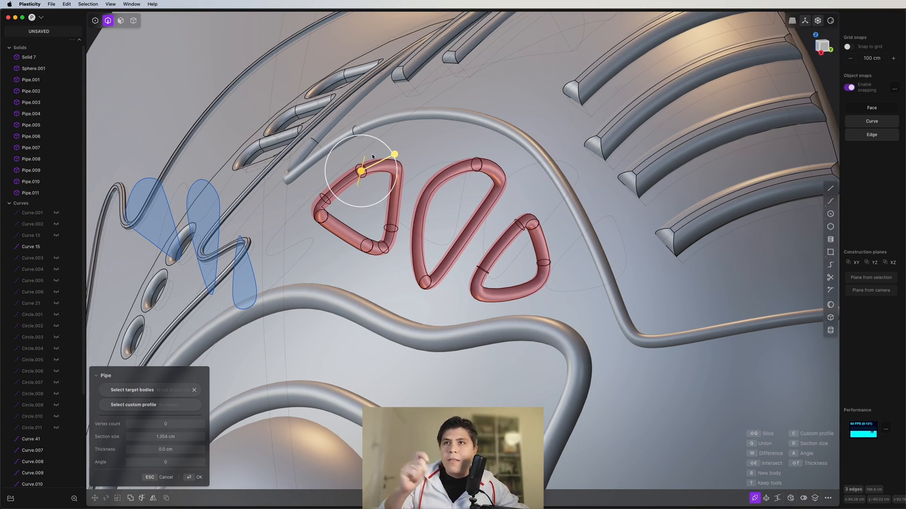
{"action": "middle_click_drag", "start_coordinate": [387, 154], "coordinate": [477, 201]}
{"action": "key", "text": "Return"}
- Fillet the outer edge loops of the three forehead outlines with a distance of about 1.938 cm
{"action": "scroll", "coordinate": [477, 201], "scroll_direction": "up", "scroll_amount": 5}
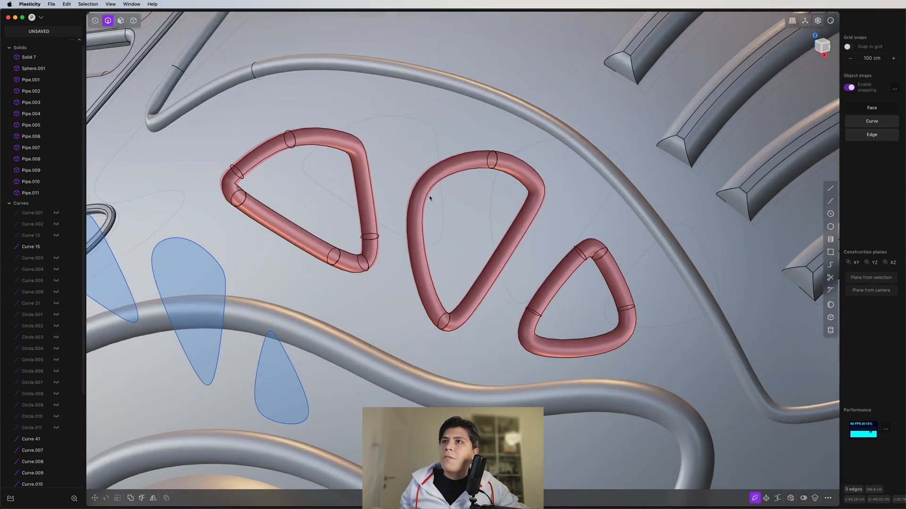
{"action": "double_click", "coordinate": [337, 135]}
{"action": "key", "text": "f"}
{"action": "double_click", "coordinate": [565, 152]}
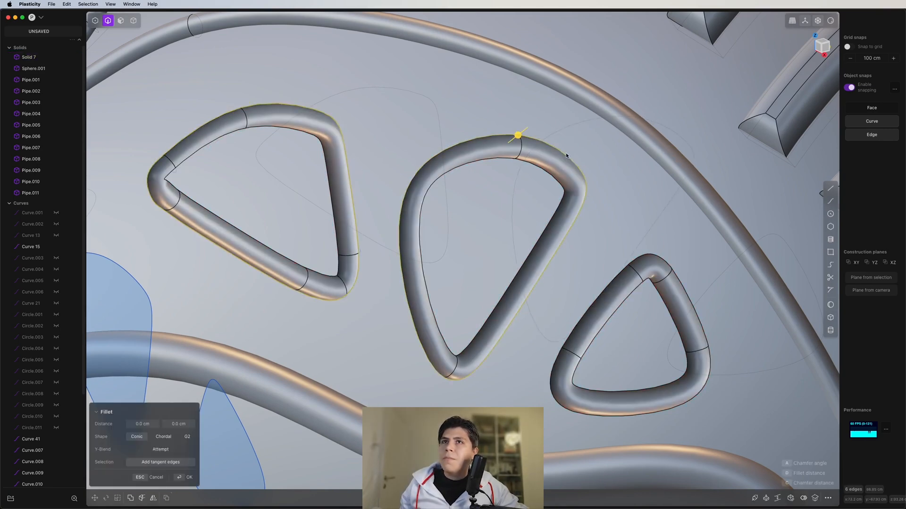
{"action": "double_click", "coordinate": [663, 274]}
{"action": "middle_click_drag", "start_coordinate": [662, 274], "coordinate": [670, 262]}
{"action": "left_click_drag", "start_coordinate": [670, 262], "coordinate": [658, 265]}
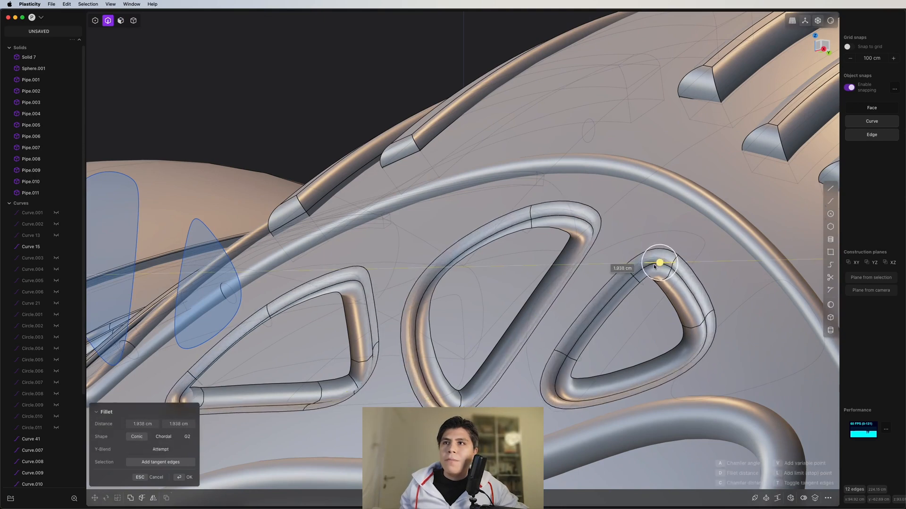
- Fillet the inner edges of the forehead outlines, using about 1.687 cm on the small outer triangle
{"action": "middle_click_drag", "start_coordinate": [659, 266], "coordinate": [345, 321]}
{"action": "left_click_drag", "start_coordinate": [345, 320], "coordinate": [342, 325]}
{"action": "scroll", "coordinate": [534, 244], "scroll_direction": "up", "scroll_amount": 10}
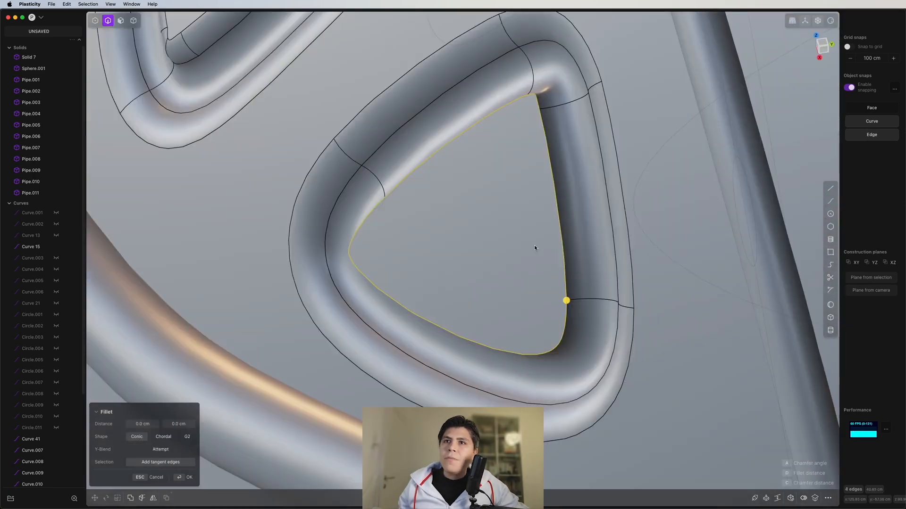
{"action": "left_click_drag", "start_coordinate": [574, 289], "coordinate": [572, 271]}
{"action": "scroll", "coordinate": [571, 271], "scroll_direction": "down", "scroll_amount": 5}
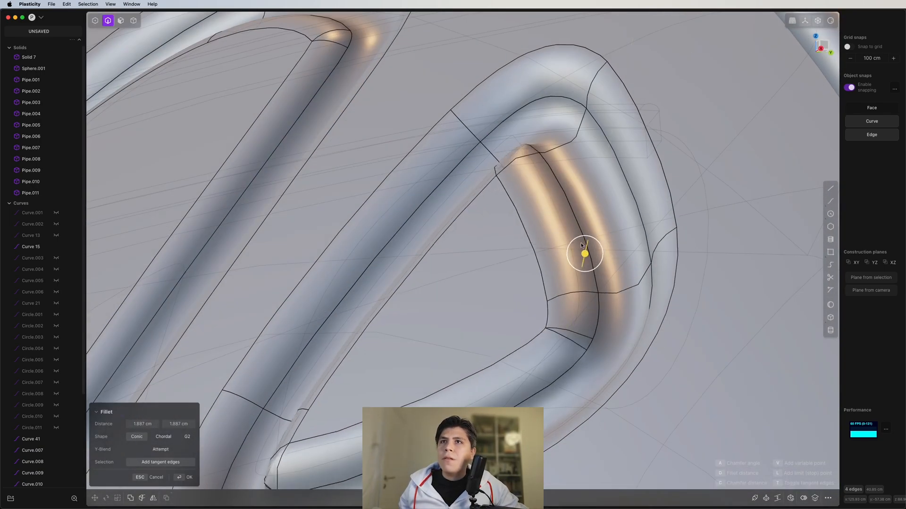
{"action": "scroll", "coordinate": [462, 243], "scroll_direction": "down", "scroll_amount": 5}
{"action": "scroll", "coordinate": [488, 279], "scroll_direction": "up", "scroll_amount": 2}
{"action": "scroll", "coordinate": [480, 228], "scroll_direction": "down", "scroll_amount": 8}
{"action": "key", "text": "Return"}
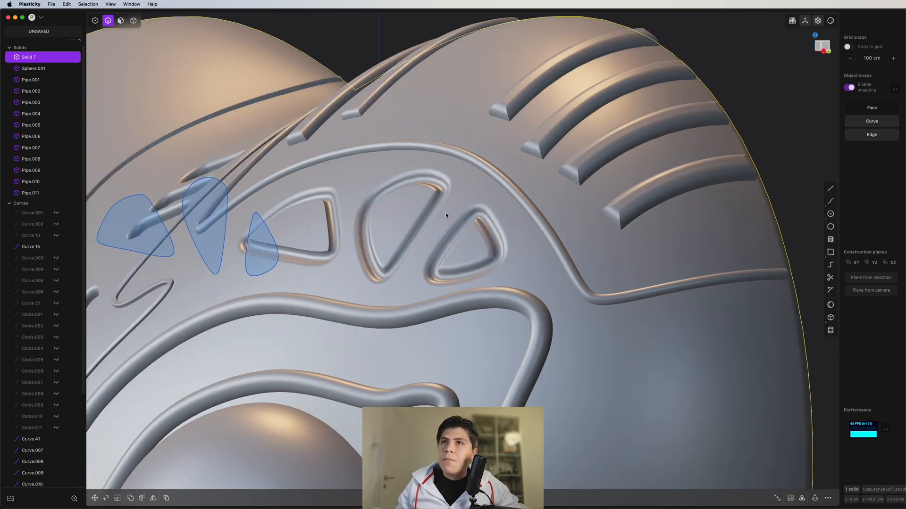
- Examine the filleted forehead outlines and the neighbouring slots and ridges from several angles
{"action": "scroll", "coordinate": [451, 214], "scroll_direction": "down", "scroll_amount": 3}
{"action": "middle_click_drag", "start_coordinate": [477, 214], "coordinate": [496, 251]}
{"action": "scroll", "coordinate": [467, 221], "scroll_direction": "up", "scroll_amount": 4}
{"action": "mouse_move", "coordinate": [420, 222]}
{"action": "middle_mouse_down"}
{"action": "mouse_move", "coordinate": [452, 233]}
{"action": "mouse_move", "coordinate": [362, 219]}
{"action": "mouse_move", "coordinate": [428, 261]}
{"action": "mouse_move", "coordinate": [386, 237]}
{"action": "mouse_move", "coordinate": [431, 218]}
{"action": "middle_mouse_up"}
{"action": "scroll", "coordinate": [396, 221], "scroll_direction": "up", "scroll_amount": 4}
{"action": "middle_click_drag", "start_coordinate": [280, 186], "coordinate": [551, 184]}
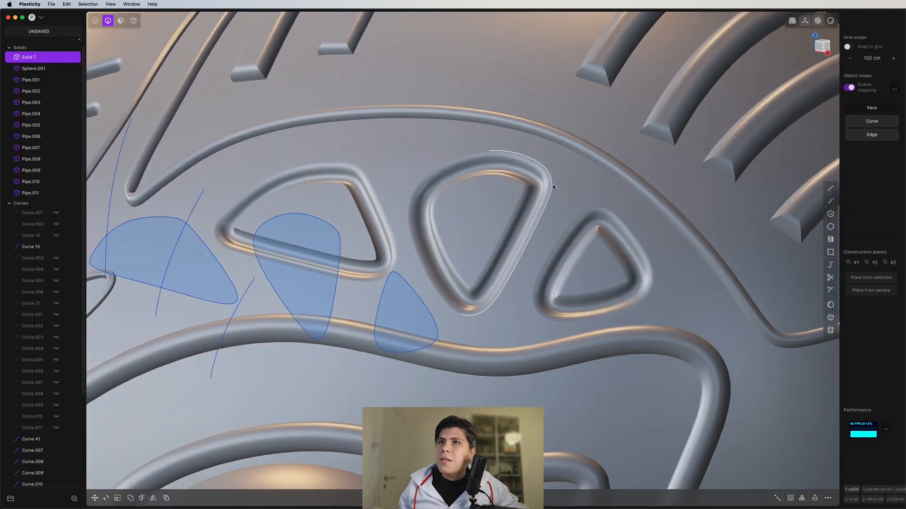
{"action": "scroll", "coordinate": [427, 194], "scroll_direction": "down", "scroll_amount": 6}
{"action": "middle_click_drag", "start_coordinate": [344, 169], "coordinate": [551, 129], "text": "shift"}
{"action": "scroll", "coordinate": [551, 130], "scroll_direction": "down", "scroll_amount": 3}
{"action": "middle_click_drag", "start_coordinate": [415, 175], "coordinate": [466, 209]}
{"action": "scroll", "coordinate": [474, 178], "scroll_direction": "up", "scroll_amount": 2}
{"action": "scroll", "coordinate": [474, 179], "scroll_direction": "up", "scroll_amount": 5}
{"action": "scroll", "coordinate": [494, 179], "scroll_direction": "up", "scroll_amount": 5}
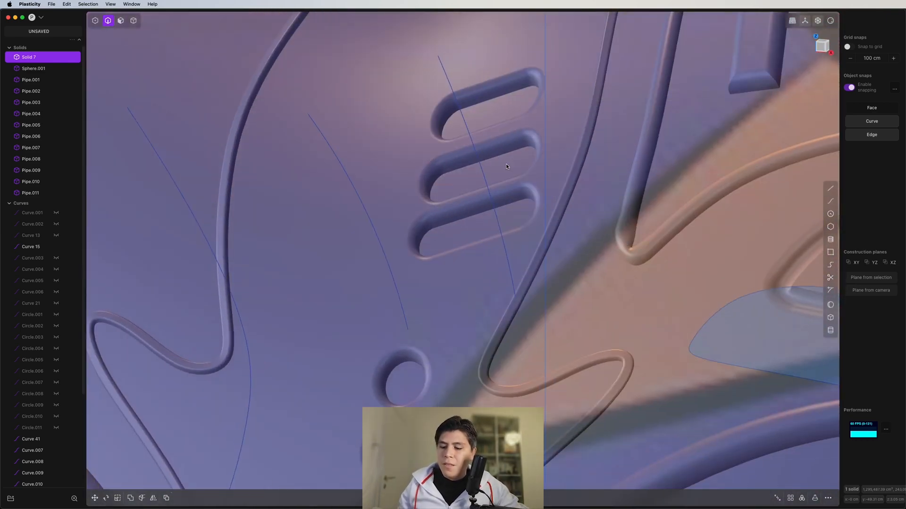
- Fillet the inner edge loops of the three slots at the centre of the forehead together
{"action": "double_click", "coordinate": [514, 93]}
{"action": "double_click", "coordinate": [515, 169], "text": "shift"}
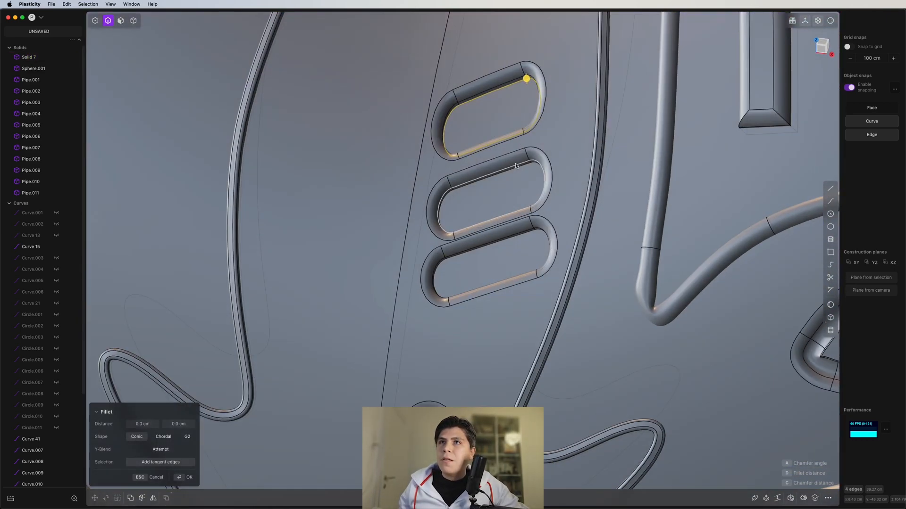
{"action": "double_click", "coordinate": [519, 239], "text": "shift"}
{"action": "key", "text": "f"}
{"action": "scroll", "coordinate": [542, 230], "scroll_direction": "up", "scroll_amount": 3}
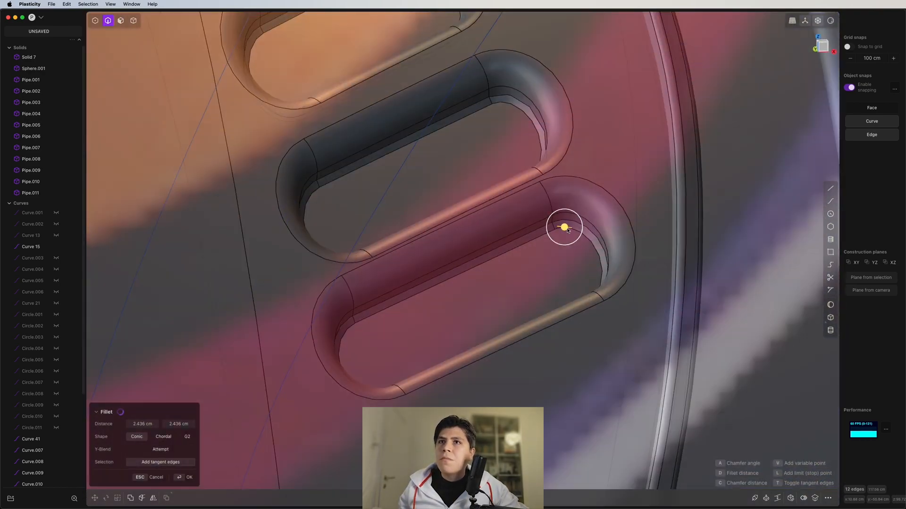
{"action": "left_click_drag", "start_coordinate": [562, 226], "coordinate": [543, 225]}
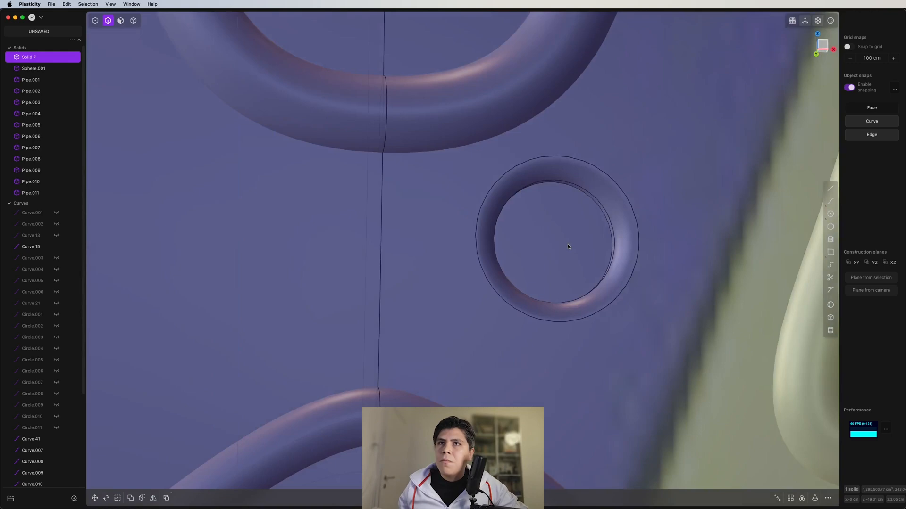
- Draw a vertical line along the heart's centre axis in the front view, extending above and below the body
{"action": "scroll", "coordinate": [566, 248], "scroll_direction": "down", "scroll_amount": 6}
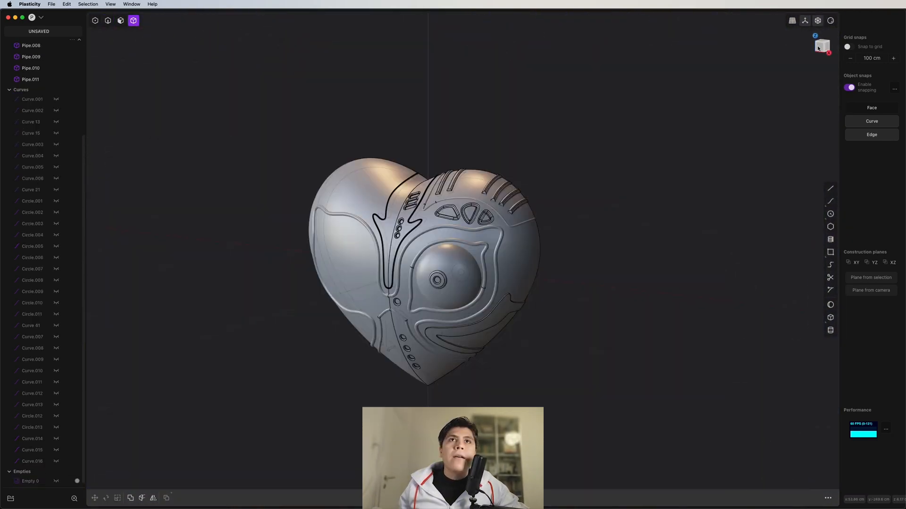
{"action": "key", "text": "1"}
{"action": "scroll", "coordinate": [466, 277], "scroll_direction": "up", "scroll_amount": 5}
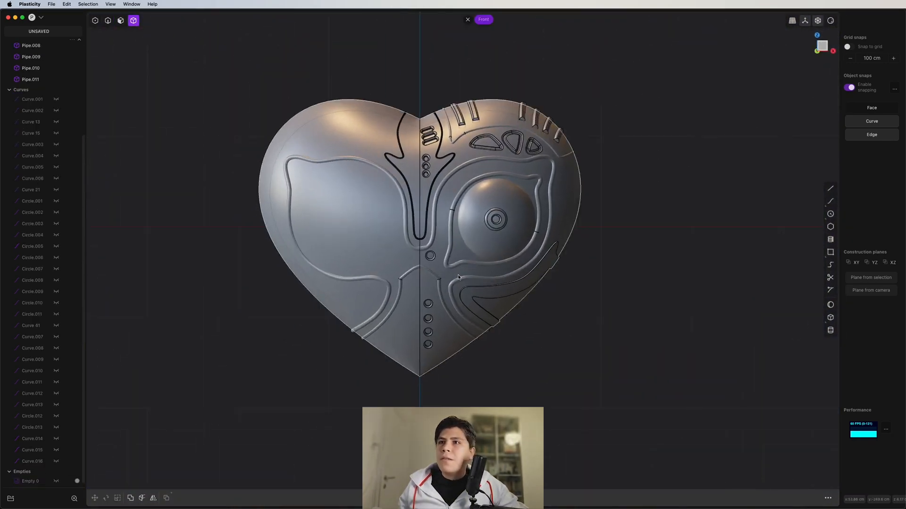
{"action": "scroll", "coordinate": [476, 269], "scroll_direction": "down", "scroll_amount": 5}
{"action": "scroll", "coordinate": [503, 199], "scroll_direction": "up", "scroll_amount": 3}
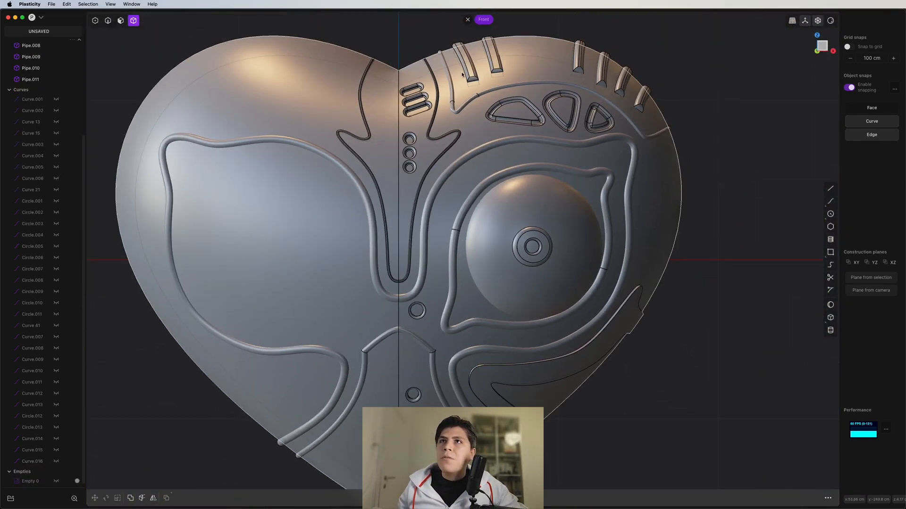
{"action": "scroll", "coordinate": [490, 232], "scroll_direction": "down", "scroll_amount": 3}
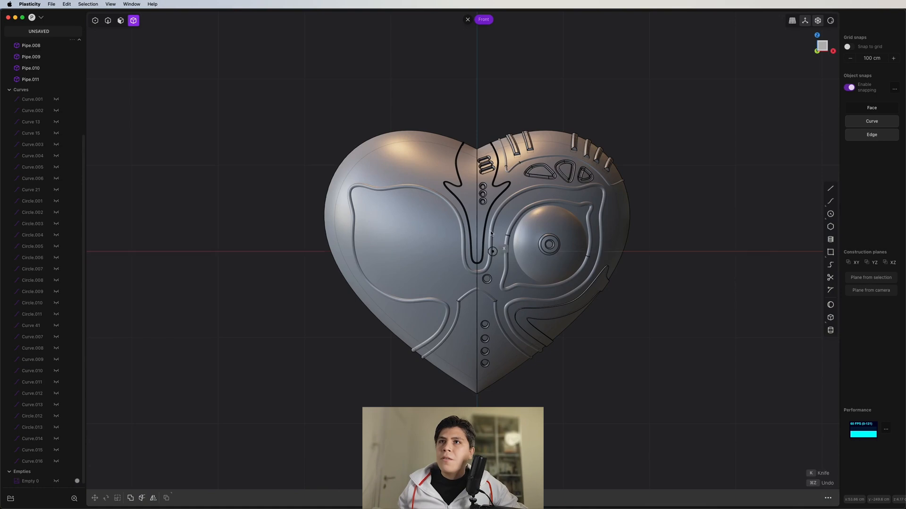
{"action": "left_click", "coordinate": [476, 69]}
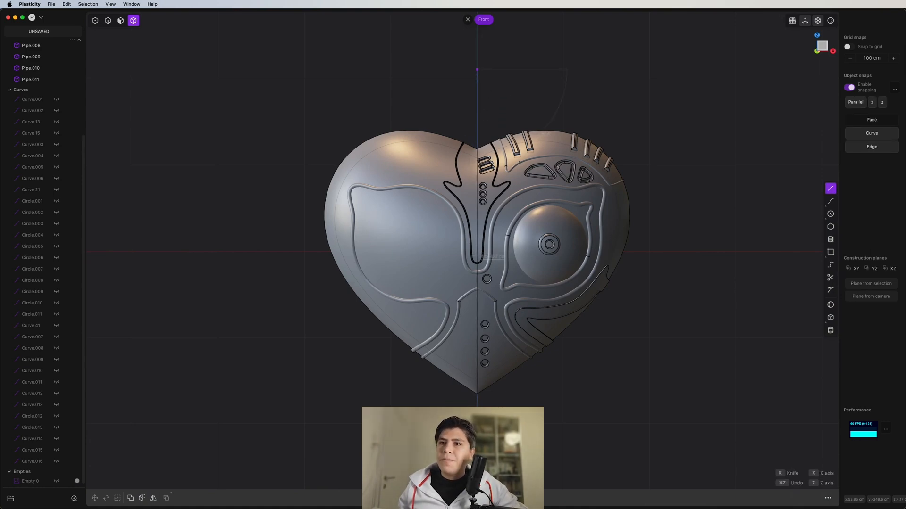
{"action": "left_click", "coordinate": [477, 443]}
- Cut the heart body along the centre line and delete its plain left half
{"action": "key", "text": "c"}
{"action": "left_click", "coordinate": [428, 259]}
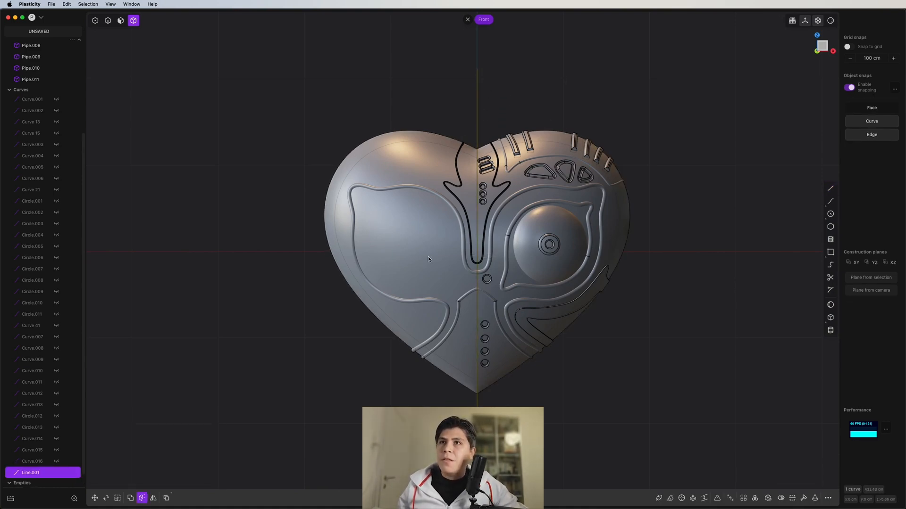
{"action": "key", "text": "x"}
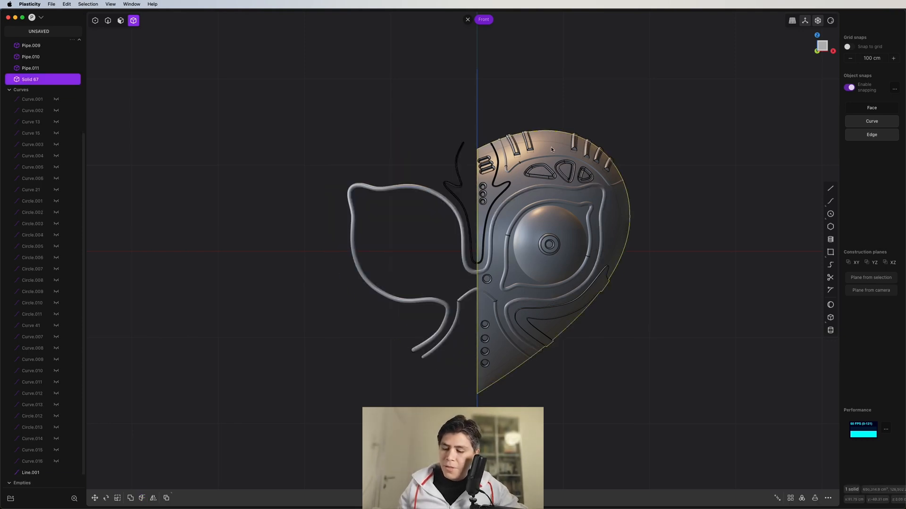
- Mirror the detailed half body, the eyeball, the eye outline pipe and the forehead ridges across the X axis
{"action": "key", "text": "alt+x"}
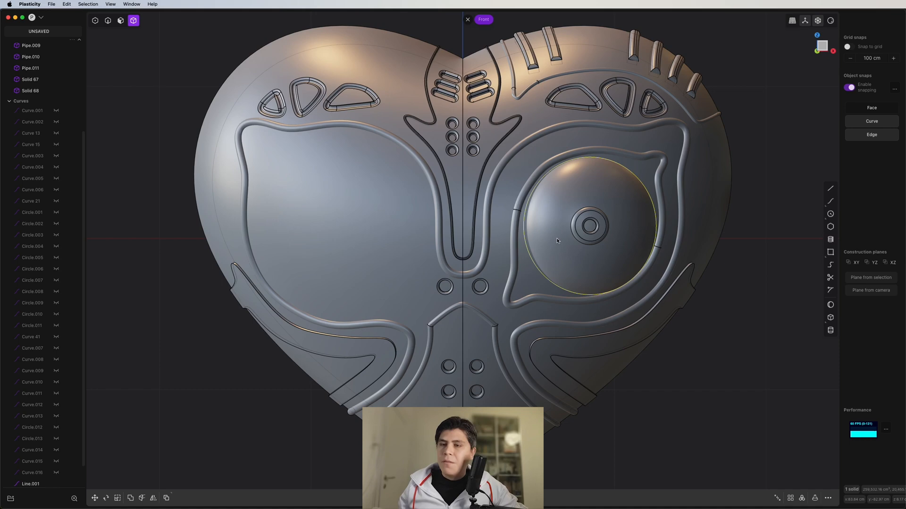
{"action": "key", "text": "alt+x"}
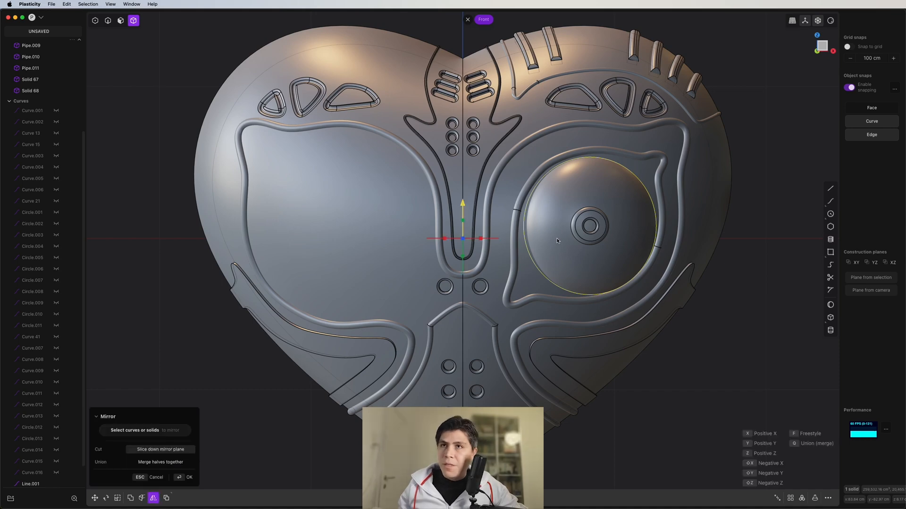
{"action": "key", "text": "Return"}
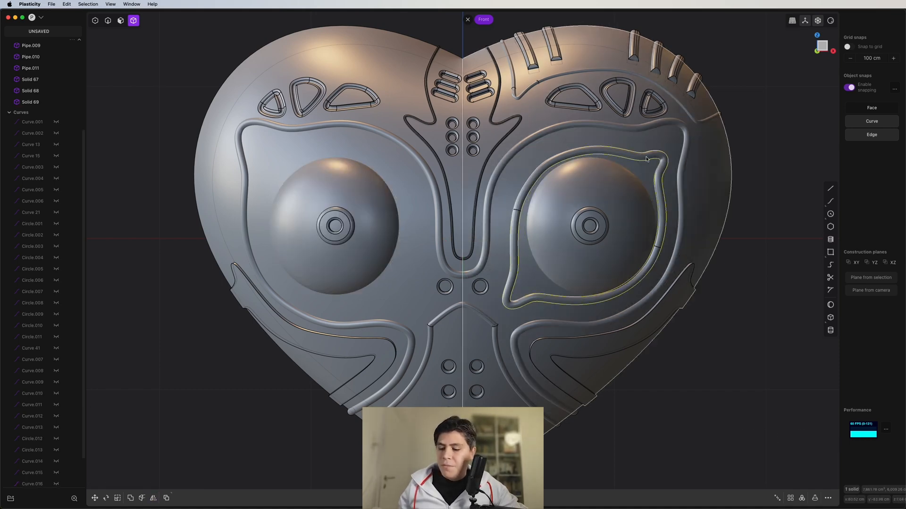
{"action": "key", "text": "alt+x"}
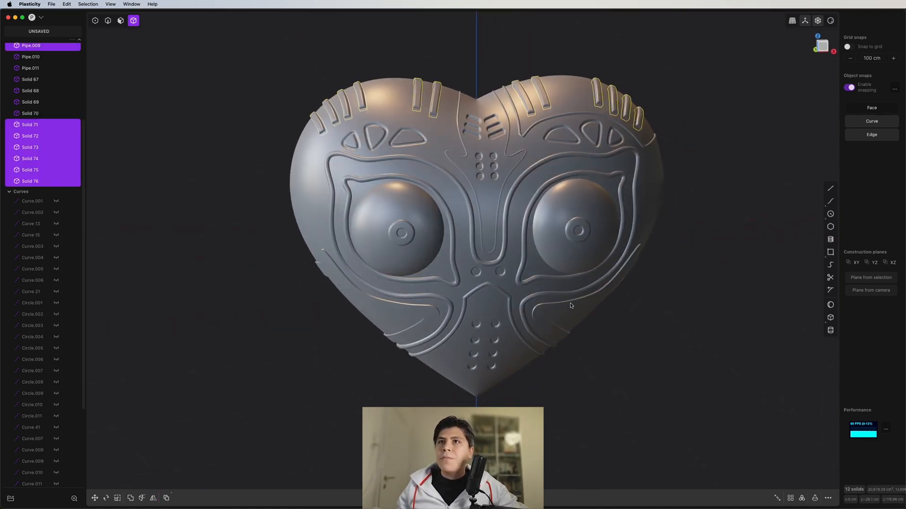
{"action": "middle_click_drag", "start_coordinate": [570, 306], "coordinate": [613, 311]}
{"action": "scroll", "coordinate": [420, 230], "scroll_direction": "up", "scroll_amount": 10}
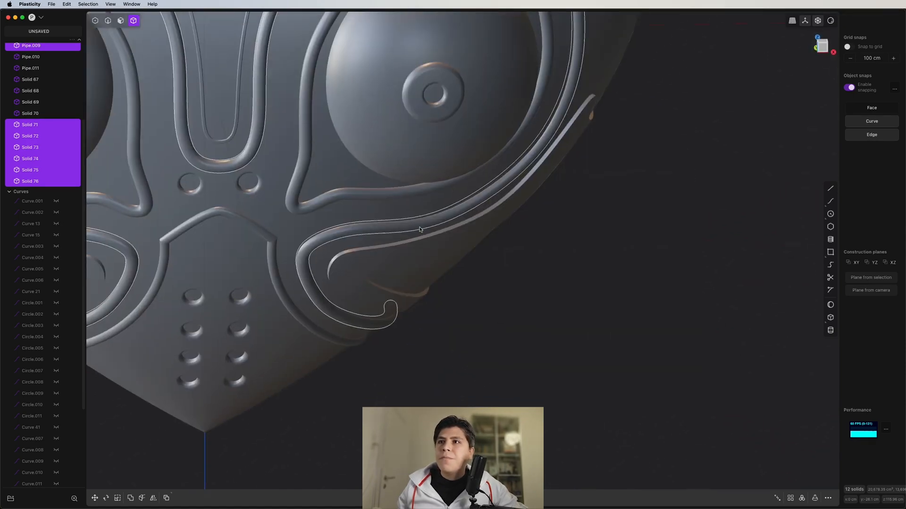
- Create a tall upright cylinder with a radius of about 22 cm beside the mask as the base shape for a spike
{"action": "scroll", "coordinate": [420, 230], "scroll_direction": "down", "scroll_amount": 4}
{"action": "scroll", "coordinate": [507, 252], "scroll_direction": "up", "scroll_amount": 5}
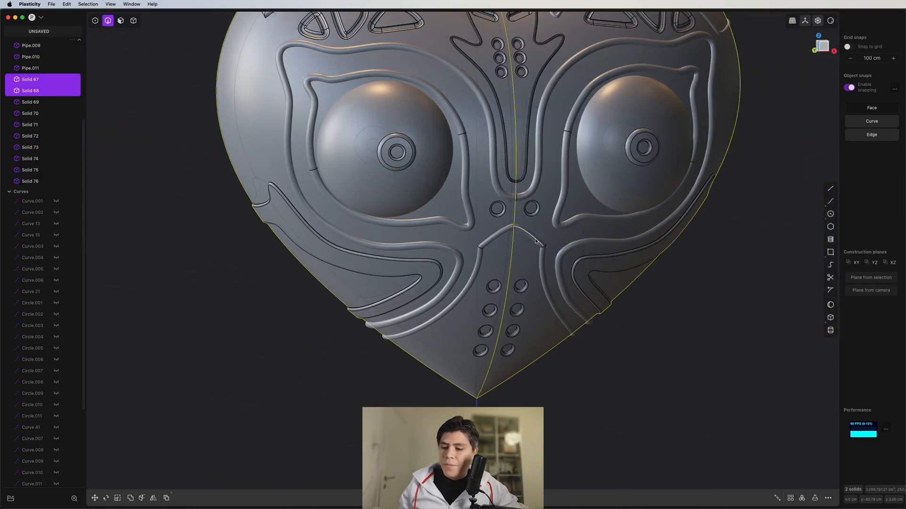
{"action": "middle_click_drag", "start_coordinate": [491, 236], "coordinate": [500, 216]}
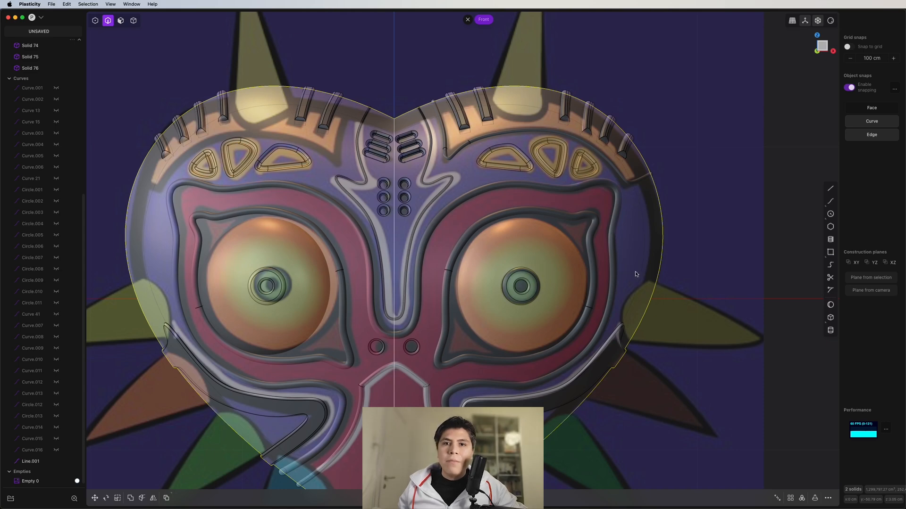
{"action": "scroll", "coordinate": [734, 324], "scroll_direction": "up", "scroll_amount": 2}
{"action": "left_click", "coordinate": [832, 332]}
{"action": "middle_click_drag", "start_coordinate": [768, 325], "coordinate": [501, 372], "text": "shift"}
{"action": "scroll", "coordinate": [499, 294], "scroll_direction": "down", "scroll_amount": 4}
{"action": "left_click", "coordinate": [541, 234]}
{"action": "left_click", "coordinate": [564, 236]}
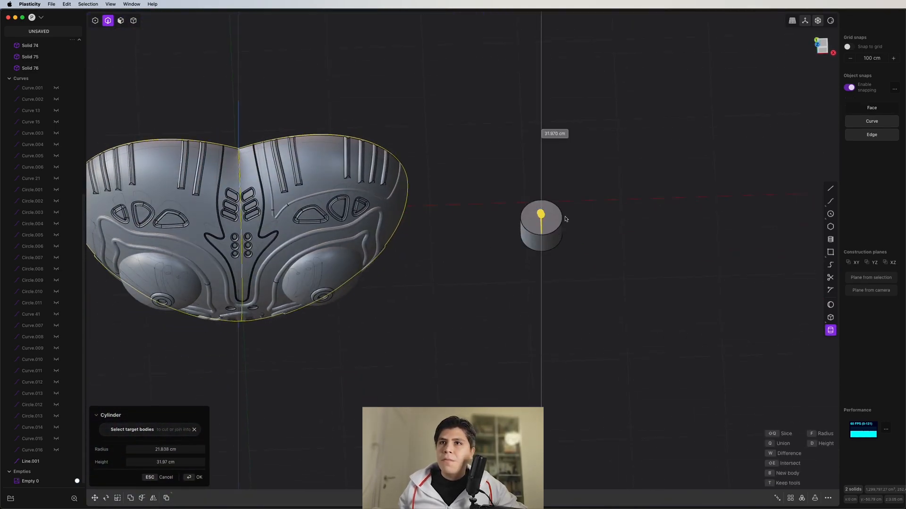
{"action": "left_click", "coordinate": [574, 189]}
- Move the cylinder in the front view over the upper horn of the reference image on the detailed half
{"action": "middle_click_drag", "start_coordinate": [574, 192], "coordinate": [547, 146]}
{"action": "middle_click_drag", "start_coordinate": [538, 191], "coordinate": [584, 234], "text": "shift"}
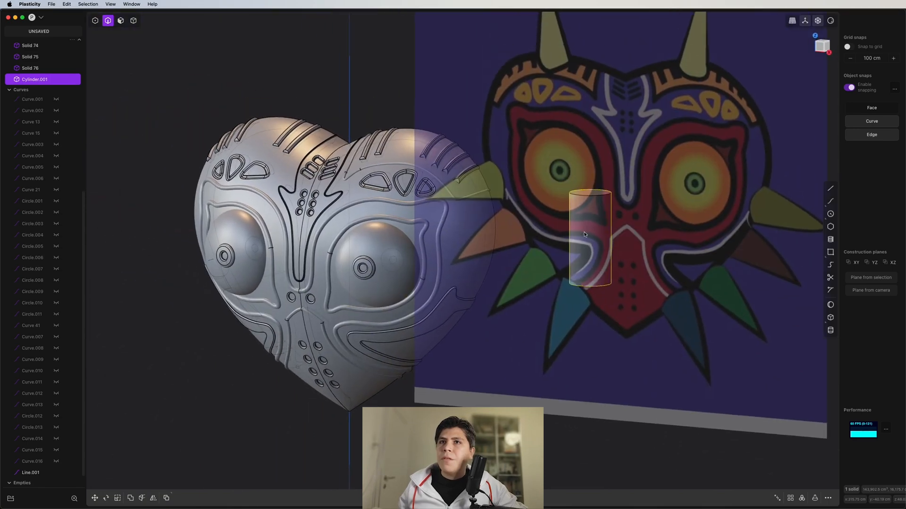
{"action": "left_click", "coordinate": [823, 43]}
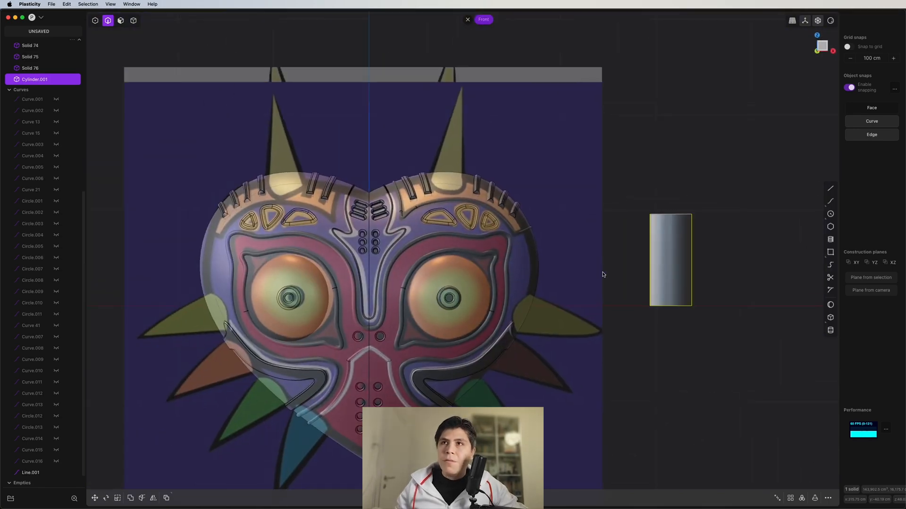
{"action": "scroll", "coordinate": [612, 267], "scroll_direction": "up", "scroll_amount": 2}
{"action": "key", "text": "g"}
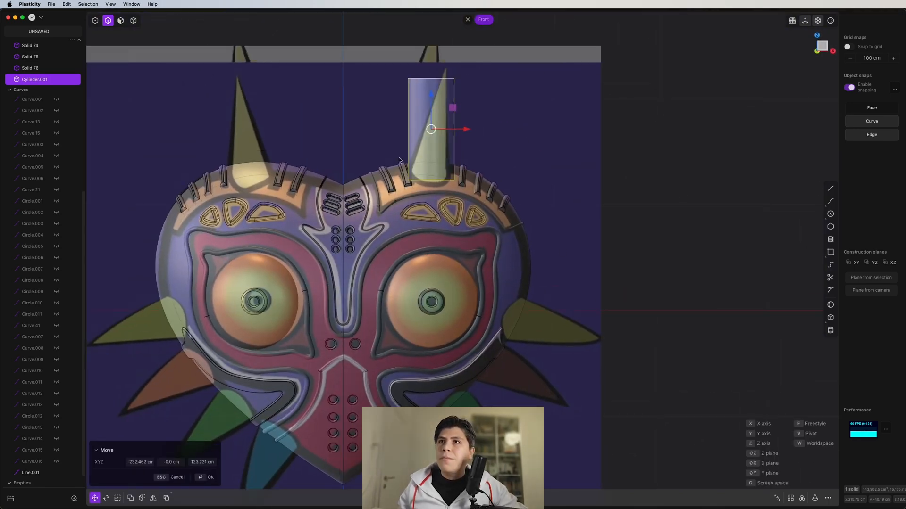
{"action": "left_click", "coordinate": [395, 155]}
- Rotate and reposition the cylinder so its base sinks into the upper edge of the heart body
{"action": "scroll", "coordinate": [392, 101], "scroll_direction": "up", "scroll_amount": 10}
{"action": "key", "text": "r"}
{"action": "left_click_drag", "start_coordinate": [524, 204], "coordinate": [522, 206]}
{"action": "middle_click_drag", "start_coordinate": [521, 206], "coordinate": [409, 224]}
{"action": "left_click_drag", "start_coordinate": [412, 211], "coordinate": [398, 225]}
{"action": "middle_click_drag", "start_coordinate": [410, 227], "coordinate": [702, 288]}
{"action": "key", "text": "g"}
{"action": "key", "text": "r"}
{"action": "left_click", "coordinate": [503, 242]}
- Taper the cylinder into a pointed cone by angling the faces adjacent to its top face with Offset Face
{"action": "scroll", "coordinate": [583, 243], "scroll_direction": "up", "scroll_amount": 4}
{"action": "key", "text": "3"}
{"action": "left_click", "coordinate": [573, 214]}
{"action": "middle_click_drag", "start_coordinate": [573, 213], "coordinate": [589, 209]}
{"action": "left_click_drag", "start_coordinate": [584, 208], "coordinate": [581, 207]}
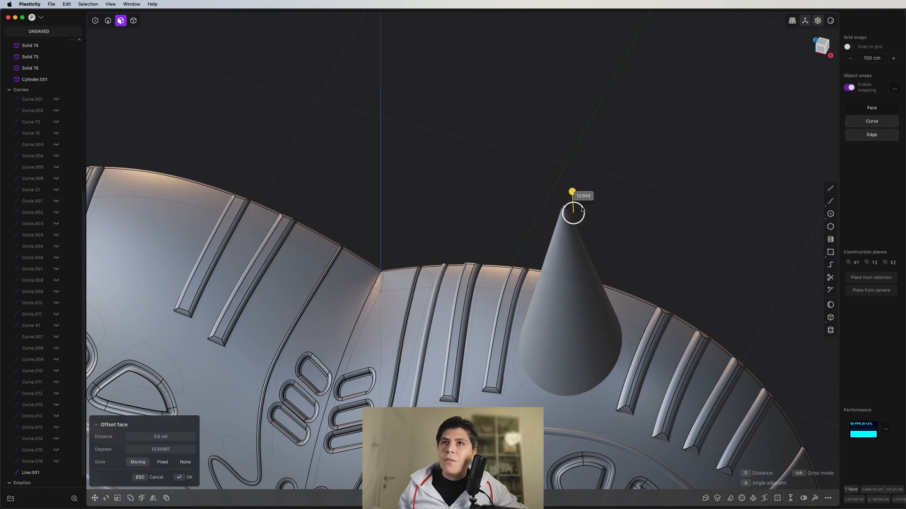
{"action": "scroll", "coordinate": [582, 210], "scroll_direction": "up", "scroll_amount": 5}
{"action": "scroll", "coordinate": [593, 222], "scroll_direction": "down", "scroll_amount": 7}
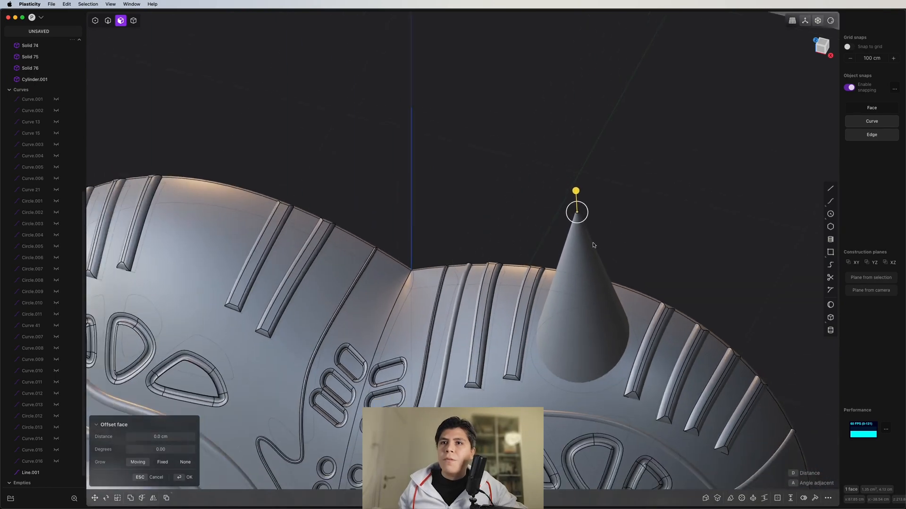
- Scale the cone to lengthen it and raise it about 9.9 cm to match the reference horn
{"action": "key", "text": "KP_1"}
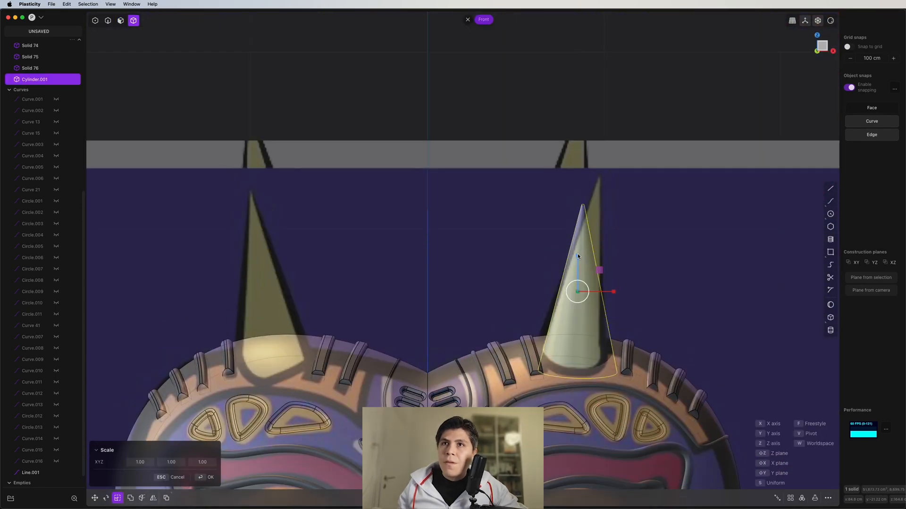
{"action": "left_click_drag", "start_coordinate": [577, 256], "coordinate": [579, 252]}
{"action": "key", "text": "g"}
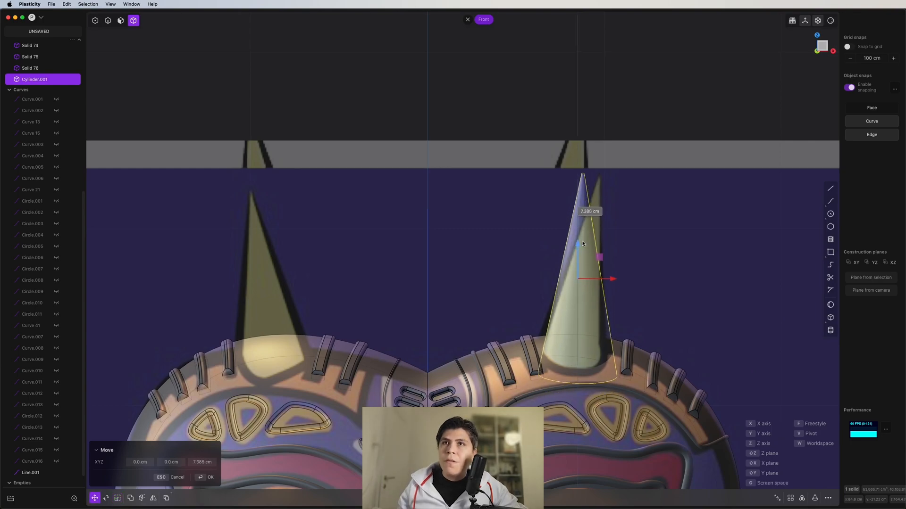
{"action": "middle_click_drag", "start_coordinate": [585, 240], "coordinate": [836, 66]}
{"action": "left_click", "coordinate": [823, 51]}
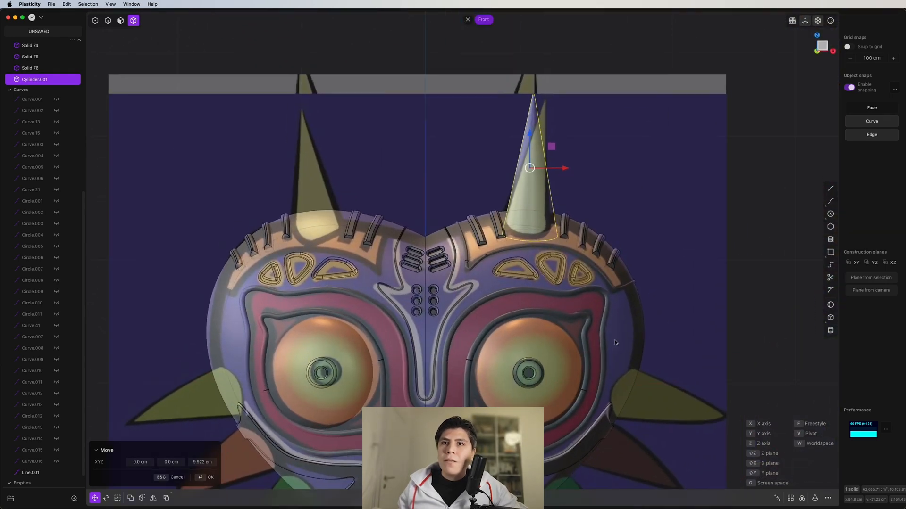
{"action": "key", "text": "Return"}
- Duplicate the cone, rotate and place the copy over the uppermost side spike of the reference, and adjust its depth
{"action": "key", "text": "shift+d"}
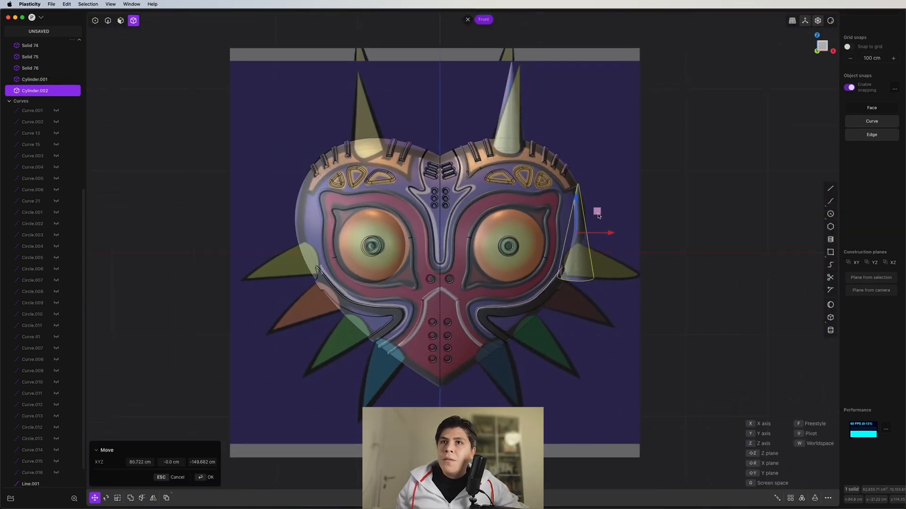
{"action": "scroll", "coordinate": [609, 239], "scroll_direction": "up", "scroll_amount": 5}
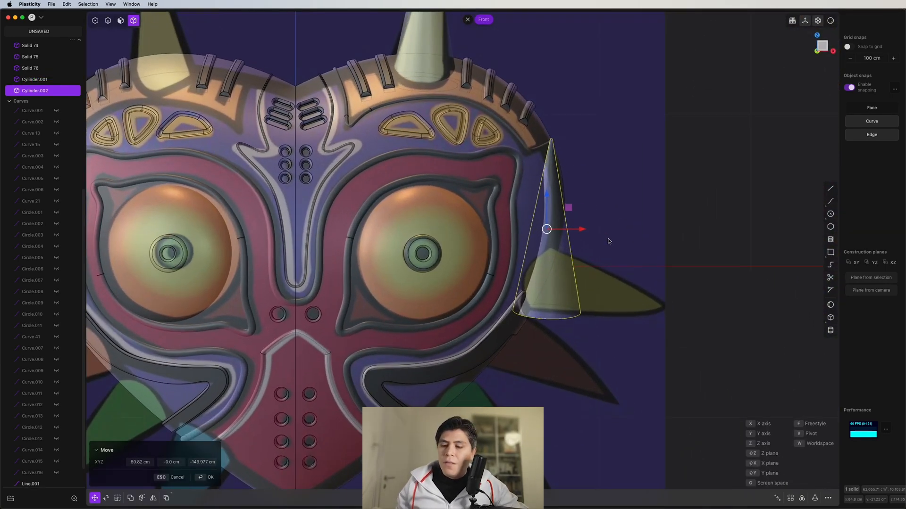
{"action": "key", "text": "e"}
{"action": "key", "text": "r"}
{"action": "left_click_drag", "start_coordinate": [576, 223], "coordinate": [588, 256]}
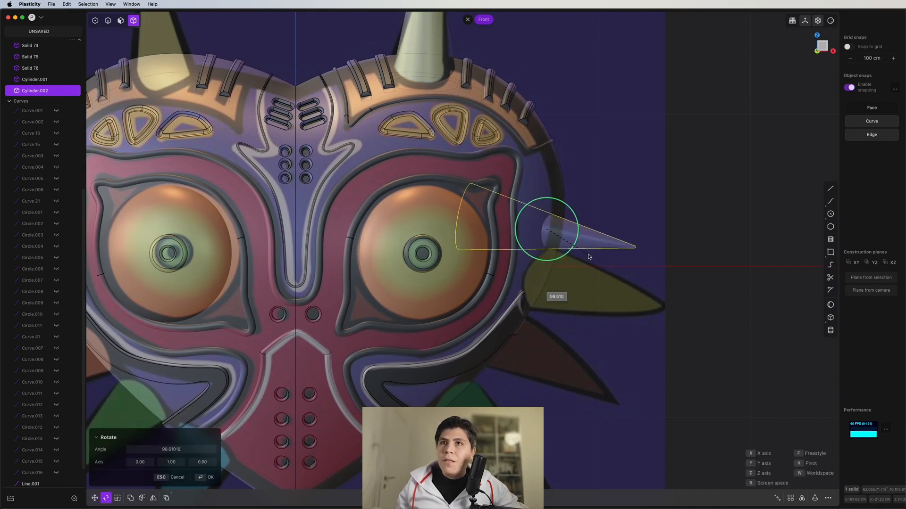
{"action": "key", "text": "g"}
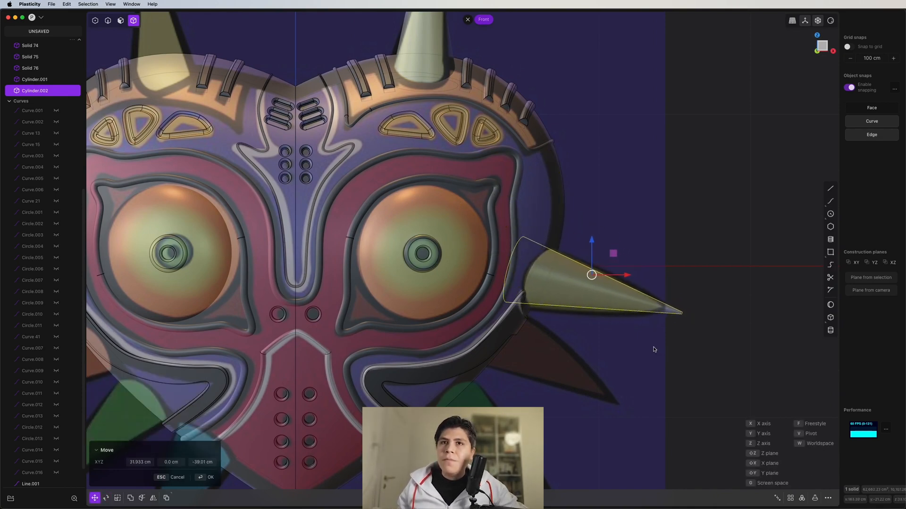
{"action": "key", "text": "Return"}
{"action": "middle_click_drag", "start_coordinate": [654, 350], "coordinate": [428, 239]}
{"action": "key", "text": "g"}
{"action": "key", "text": "Return"}
- Duplicate the side spike and rotate and move the copy over the brown spike of the reference
{"action": "left_click", "coordinate": [822, 50]}
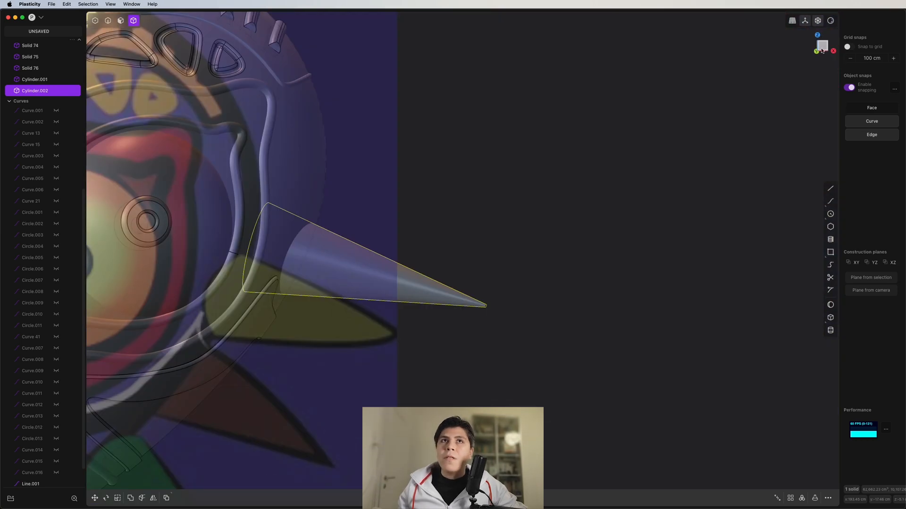
{"action": "middle_click_drag", "start_coordinate": [552, 193], "coordinate": [652, 172], "text": "shift"}
{"action": "key", "text": "shift+d"}
{"action": "middle_click_drag", "start_coordinate": [524, 243], "coordinate": [612, 195], "text": "shift"}
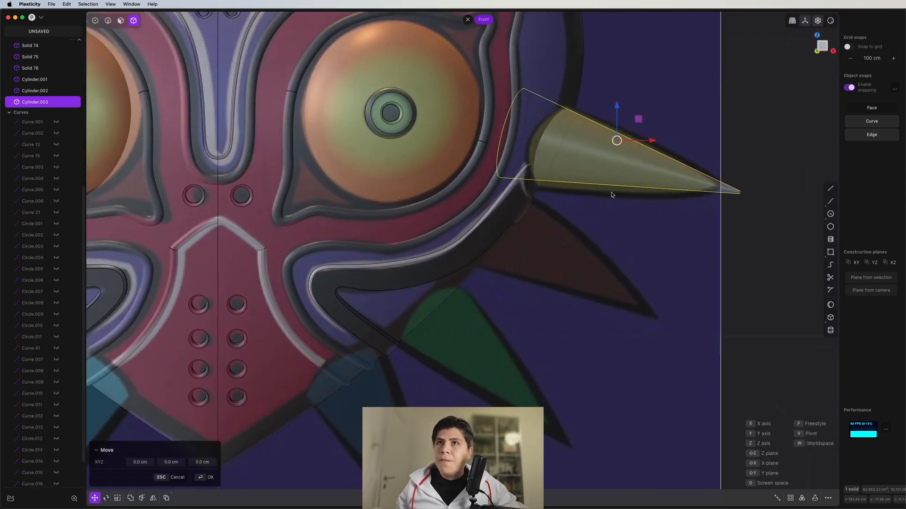
{"action": "key", "text": "e"}
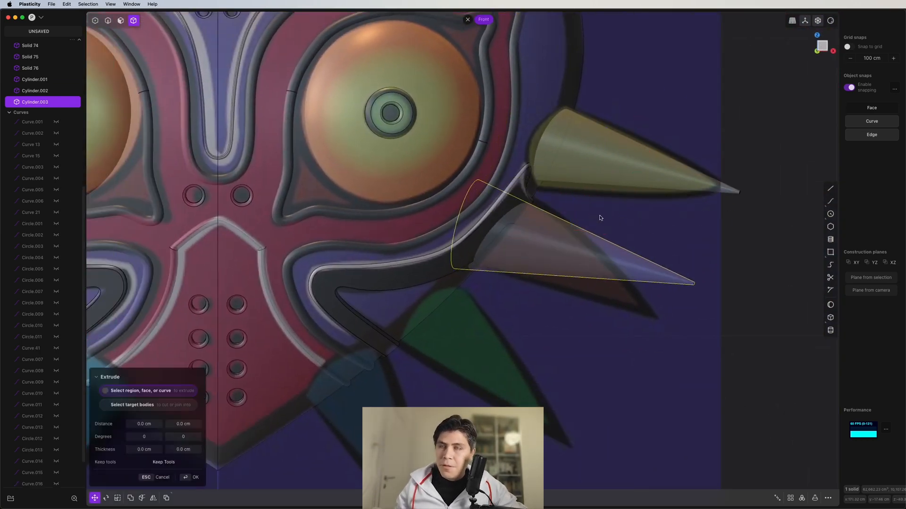
{"action": "key", "text": "r"}
{"action": "key", "text": "y"}
{"action": "key", "text": "g"}
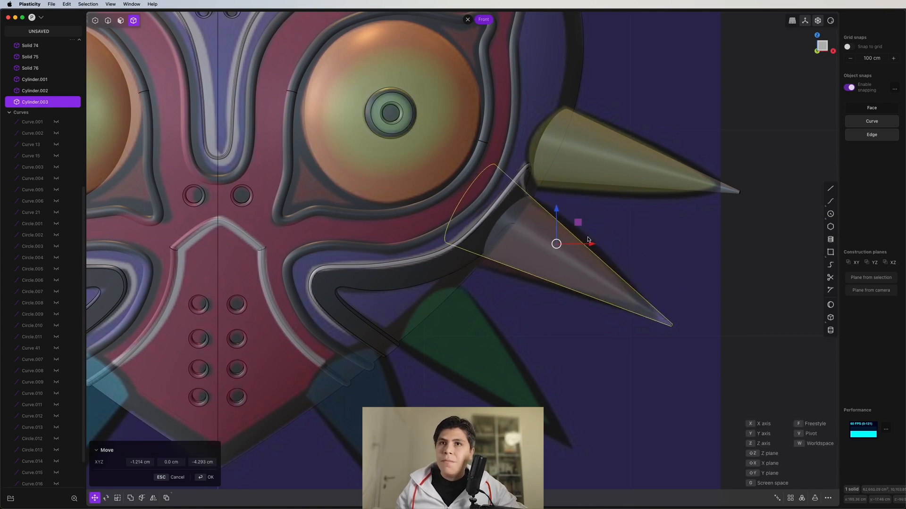
{"action": "key", "text": "Return"}
- Duplicate the brown-position spike and rotate and move the copy over the green spike of the reference
{"action": "middle_click_drag", "start_coordinate": [561, 267], "coordinate": [646, 184], "text": "shift"}
{"action": "key", "text": "shift+d"}
{"action": "left_click_drag", "start_coordinate": [664, 137], "coordinate": [573, 230]}
{"action": "key", "text": "Return"}
{"action": "key", "text": "r"}
{"action": "key", "text": "g"}
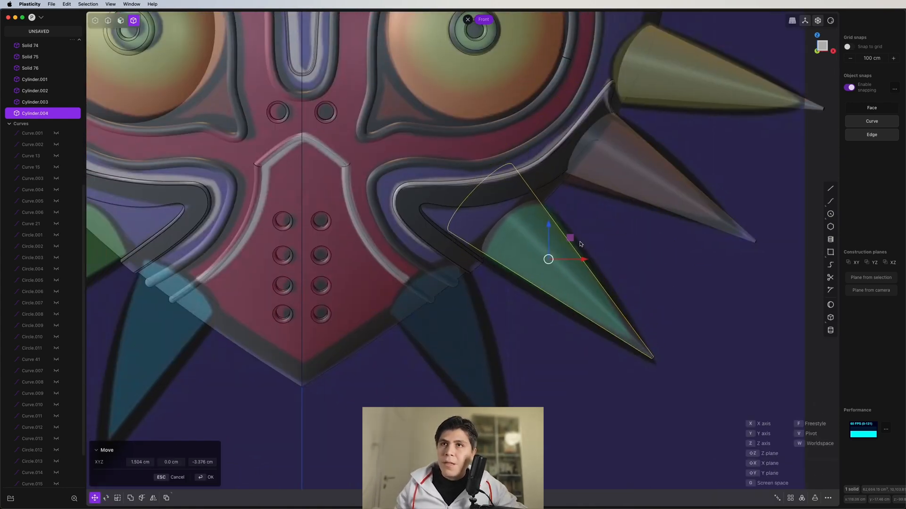
{"action": "left_click", "coordinate": [585, 249]}
- Duplicate the green-position spike and rotate and move the copy over the blue spike near the heart's lower tip
{"action": "middle_click_drag", "start_coordinate": [585, 249], "coordinate": [643, 203], "text": "shift"}
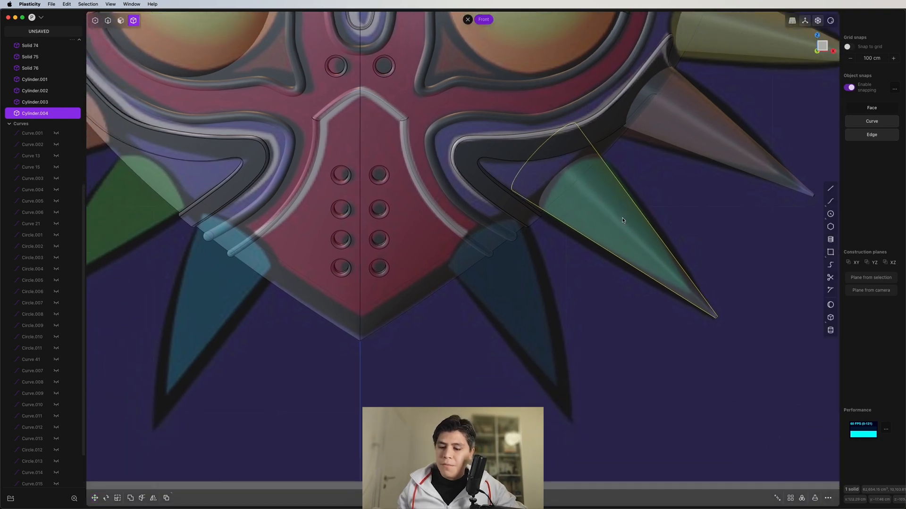
{"action": "key", "text": "shift+d"}
{"action": "left_click_drag", "start_coordinate": [632, 199], "coordinate": [533, 288]}
{"action": "key", "text": "e"}
{"action": "key", "text": "r"}
{"action": "key", "text": "g"}
{"action": "key", "text": "Return"}
- Slice the detailed half body and the five spikes where they intersect using a Boolean with the Slice operation
{"action": "middle_click_drag", "start_coordinate": [571, 225], "coordinate": [468, 267]}
{"action": "middle_click_drag", "start_coordinate": [575, 69], "coordinate": [454, 140]}
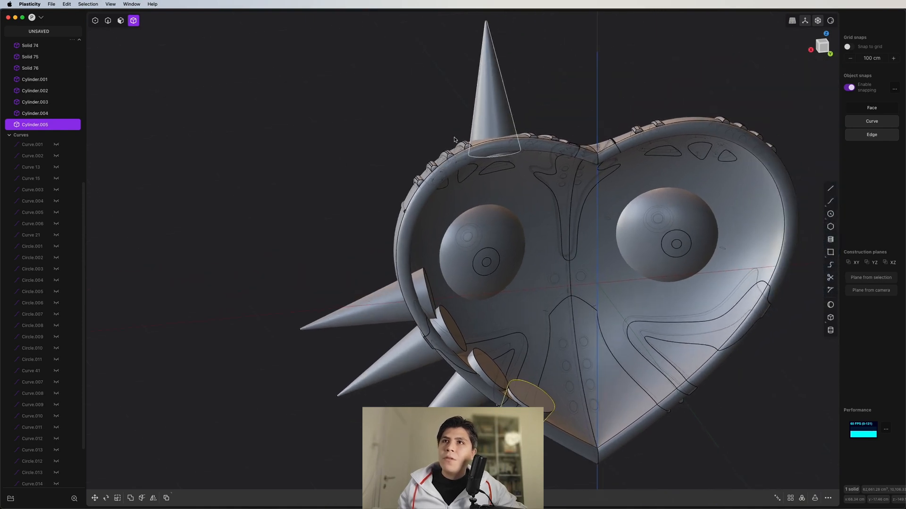
{"action": "left_click", "coordinate": [514, 290]}
{"action": "left_click", "coordinate": [488, 109], "text": "shift"}
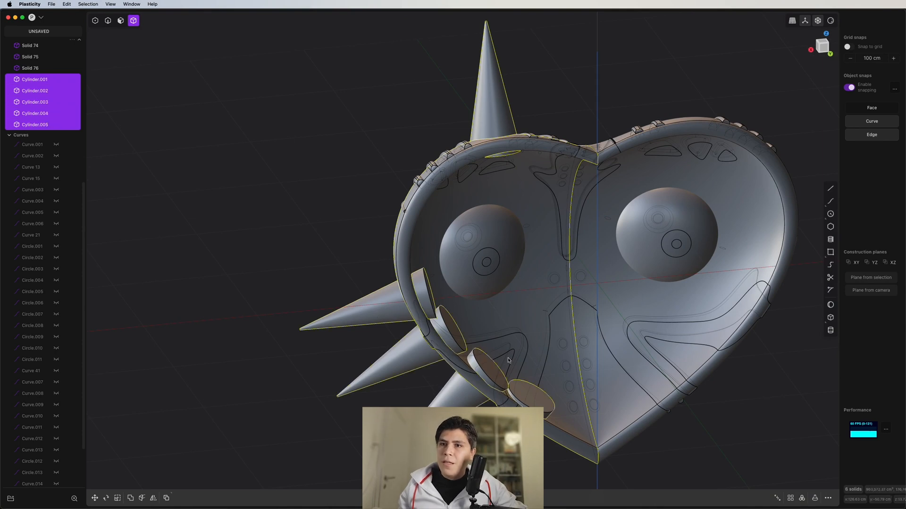
{"action": "key", "text": "shift+minus"}
{"action": "key", "text": "shift+q"}
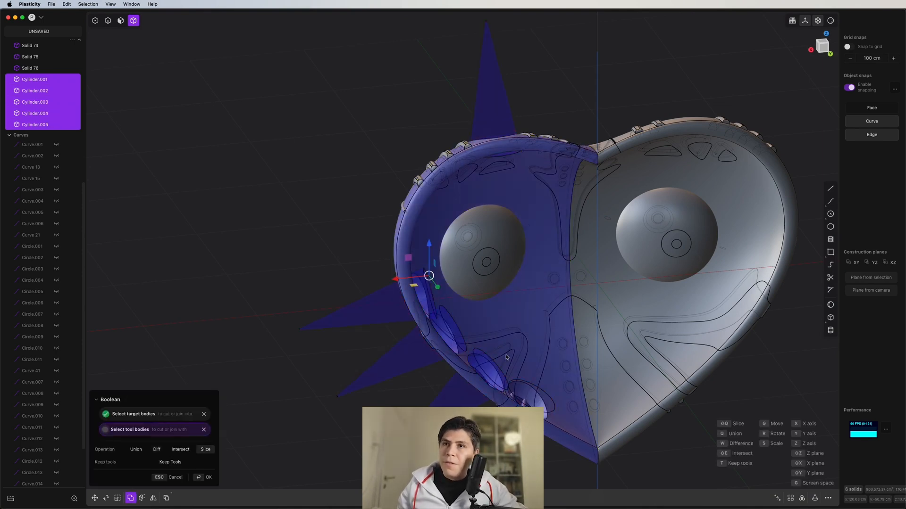
{"action": "middle_click_drag", "start_coordinate": [554, 322], "coordinate": [504, 337]}
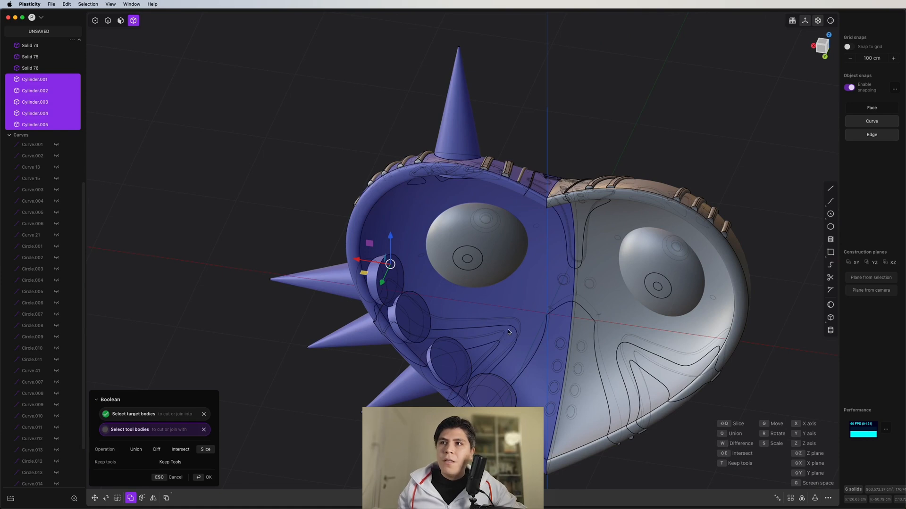
{"action": "key", "text": "Return"}
- Delete the five sliced-off spike ends that protrude inside the hollow half body
{"action": "left_click", "coordinate": [352, 309]}
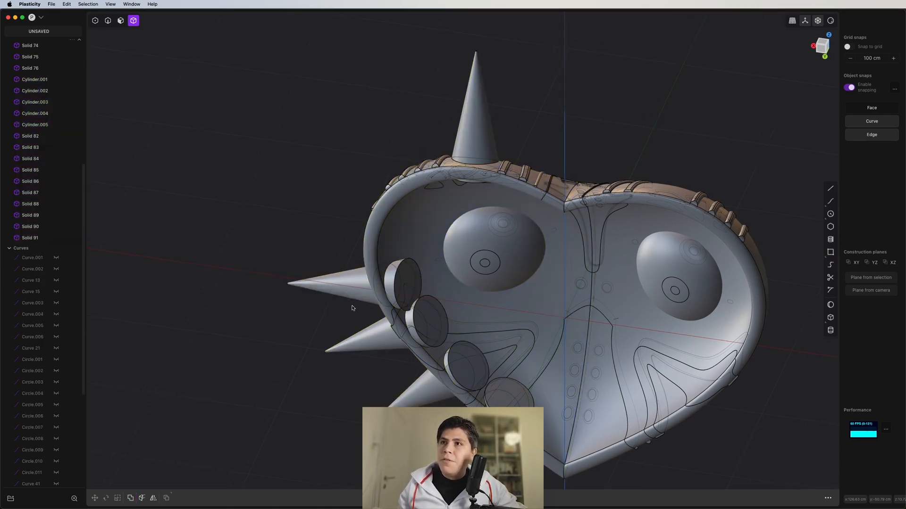
{"action": "left_click", "coordinate": [399, 283]}
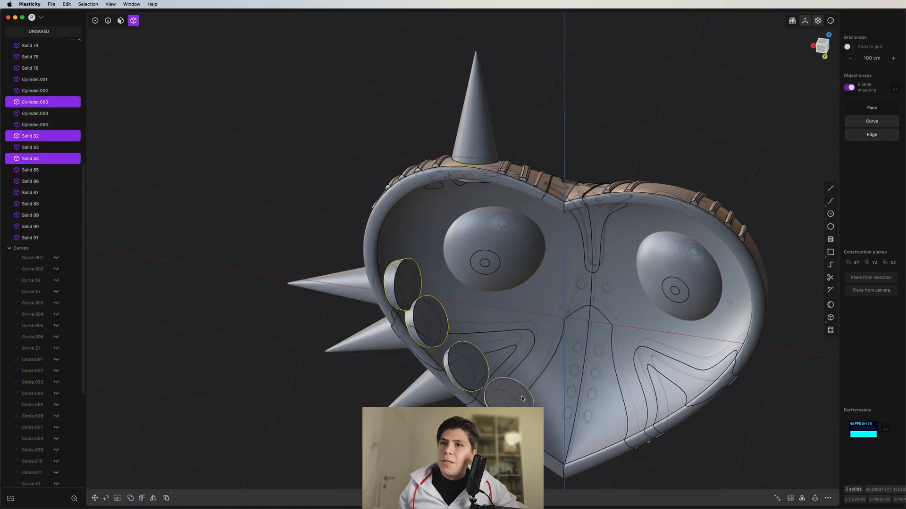
{"action": "left_click", "coordinate": [522, 398]}
{"action": "middle_click_drag", "start_coordinate": [522, 399], "coordinate": [474, 144]}
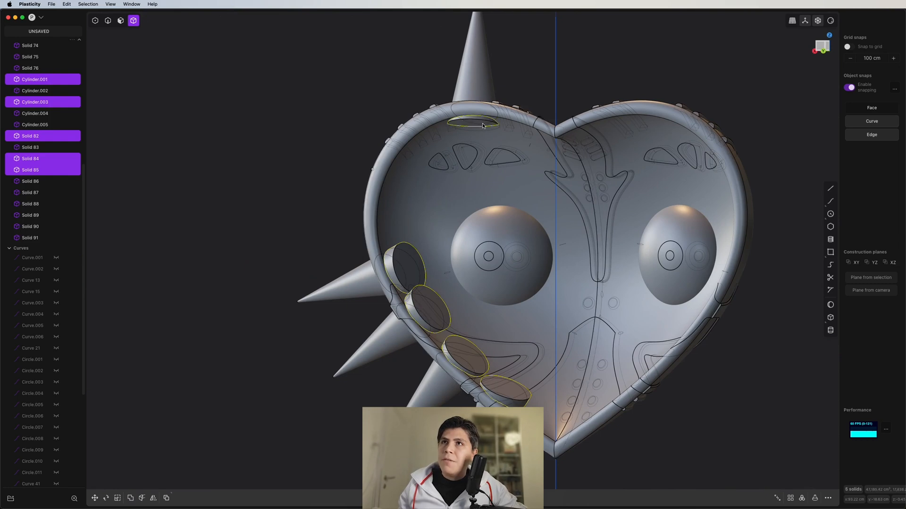
{"action": "key", "text": "Delete"}
- Delete the mirrored copy of the heart half body that has no spikes
{"action": "middle_click_drag", "start_coordinate": [505, 176], "coordinate": [423, 245]}
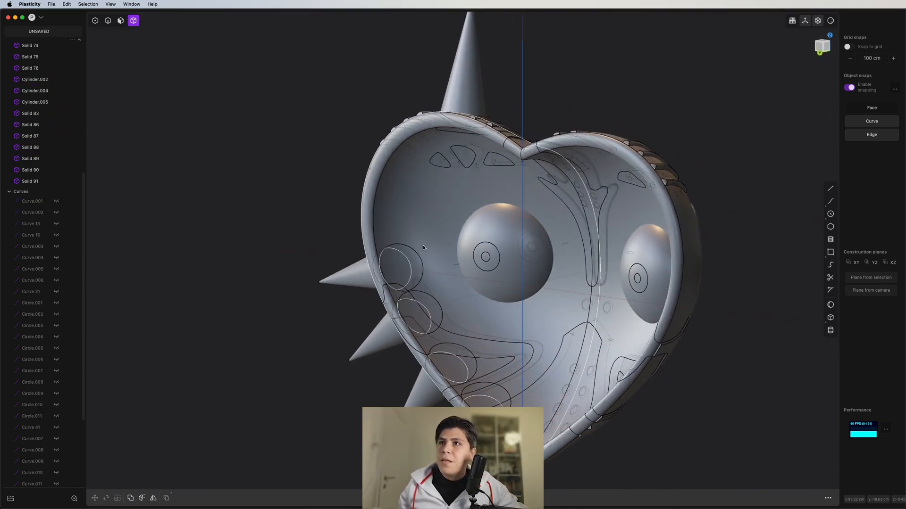
{"action": "left_click", "coordinate": [405, 265]}
{"action": "left_click", "coordinate": [423, 330], "text": "shift"}
{"action": "middle_click_drag", "start_coordinate": [426, 335], "coordinate": [439, 361]}
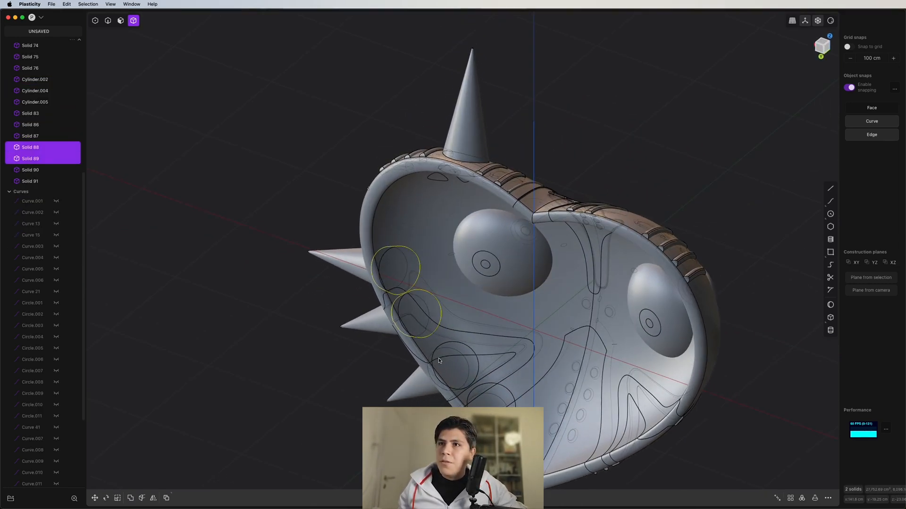
{"action": "left_click", "coordinate": [660, 360]}
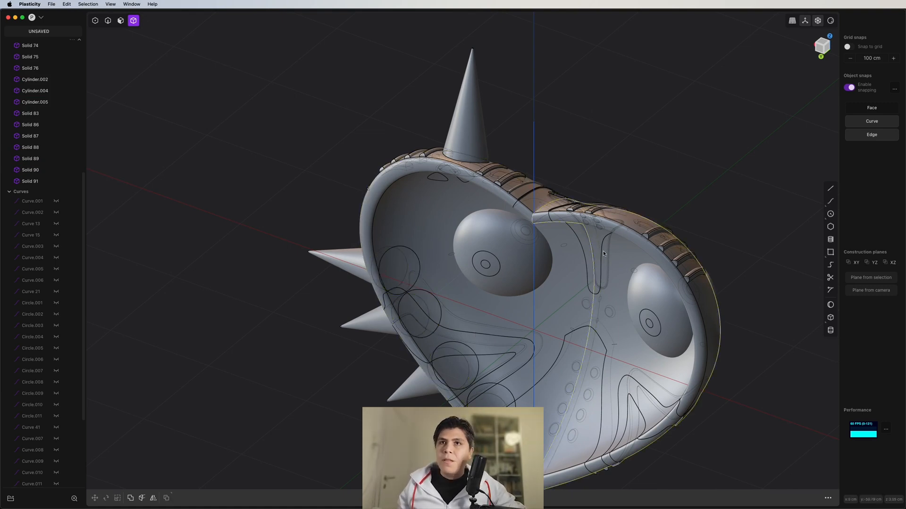
{"action": "key", "text": "Delete"}
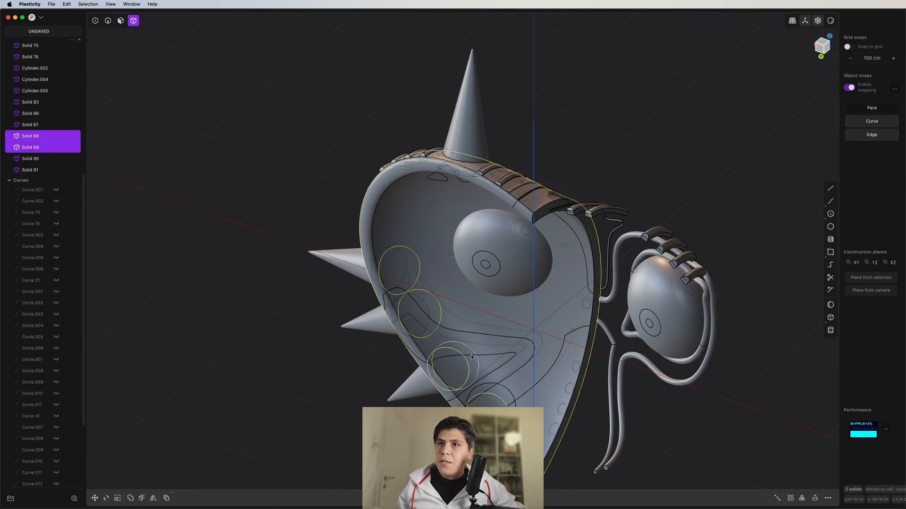
- Union the half body with the four disc-shaped pieces left in its wall by the side spikes
{"action": "left_click", "coordinate": [505, 393], "text": "shift"}
{"action": "key", "text": "q"}
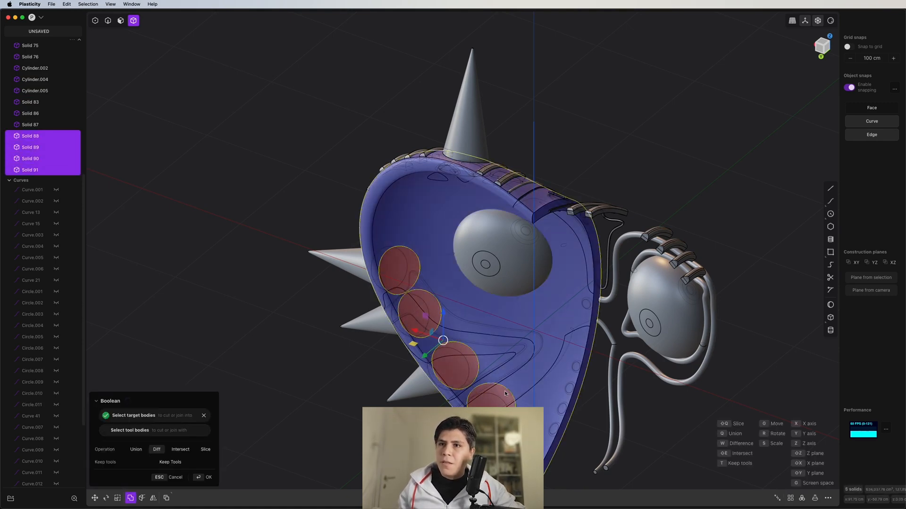
{"action": "key", "text": "q"}
{"action": "middle_click_drag", "start_coordinate": [487, 360], "coordinate": [499, 266]}
{"action": "key", "text": "Return"}
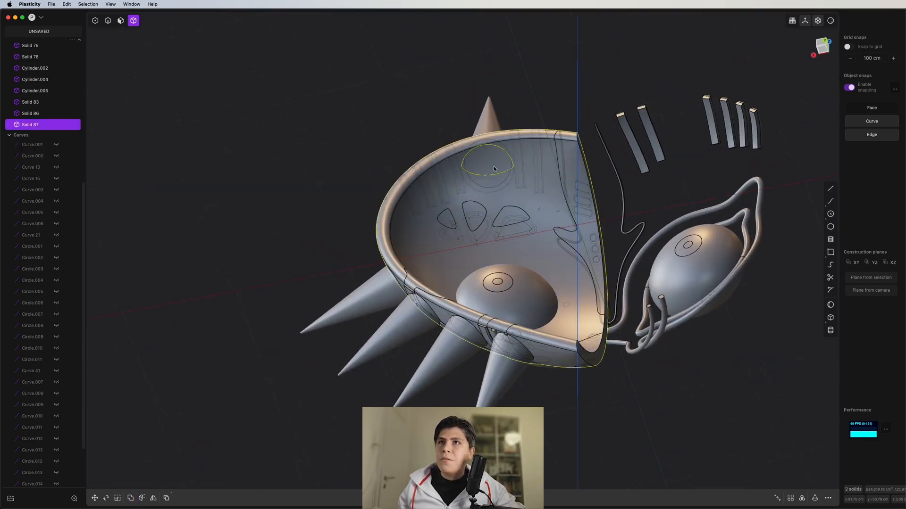
- Union the half body with the remaining disc-shaped piece left in its wall below the upper horn
{"action": "middle_click_drag", "start_coordinate": [494, 169], "coordinate": [451, 270]}
{"action": "key", "text": "q"}
{"action": "key", "text": "q"}
{"action": "key", "text": "Return"}
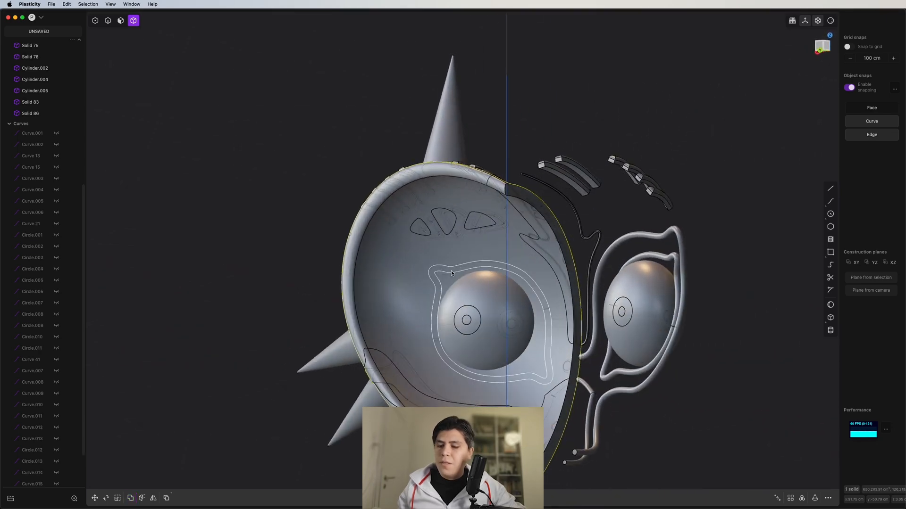
- Try moving the uppermost side spike away from the half body
{"action": "type", "text": "fred"}
{"action": "left_click", "coordinate": [490, 300]}
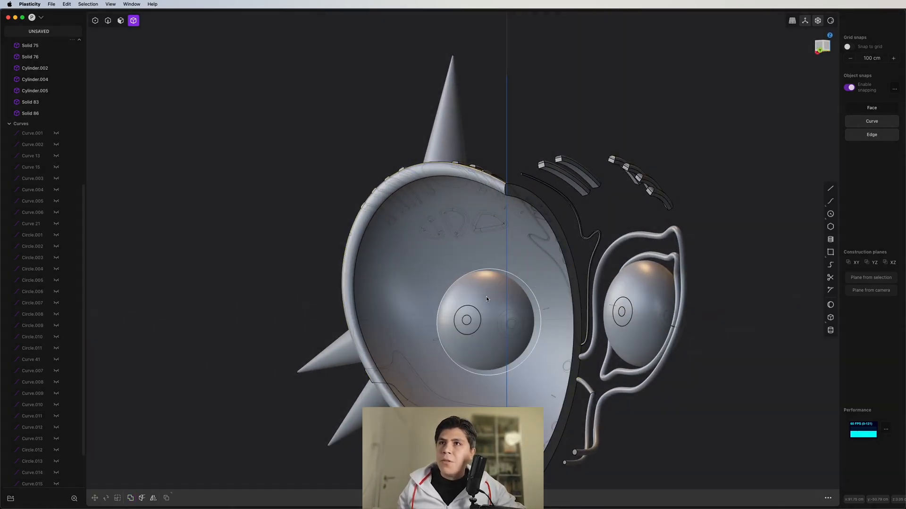
{"action": "middle_click_drag", "start_coordinate": [486, 296], "coordinate": [453, 375]}
{"action": "middle_click_drag", "start_coordinate": [452, 273], "coordinate": [581, 233]}
{"action": "left_click", "coordinate": [393, 188]}
{"action": "middle_click_drag", "start_coordinate": [393, 188], "coordinate": [339, 239]}
{"action": "key", "text": "g"}
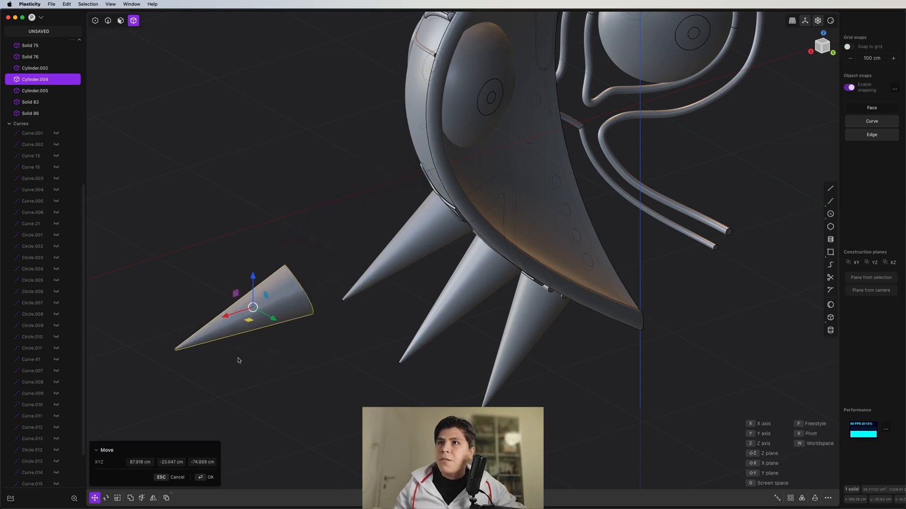
{"action": "middle_click_drag", "start_coordinate": [238, 360], "coordinate": [632, 217]}
{"action": "left_click", "coordinate": [344, 303]}
- Mirror the half body across the X axis to complete the heart shape
{"action": "left_click", "coordinate": [634, 217]}
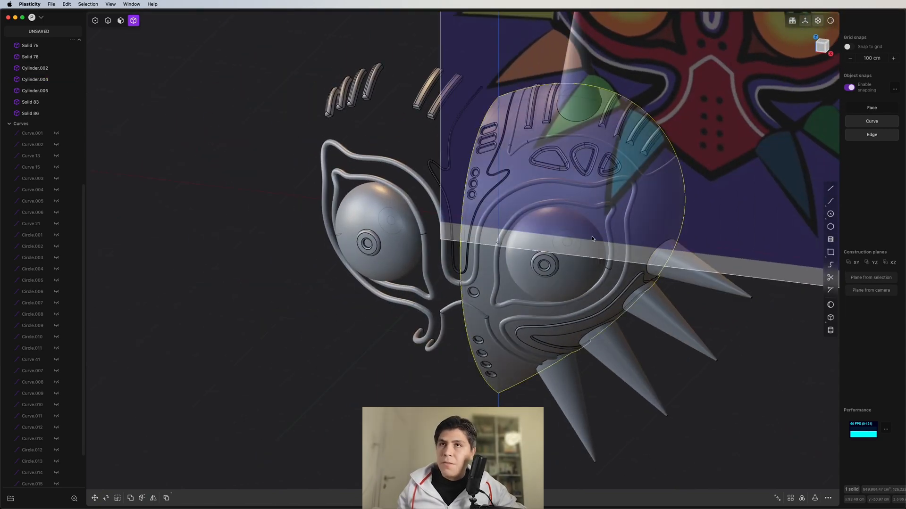
{"action": "key", "text": "alt+x"}
{"action": "key", "text": "Return"}
- Offset the upper horn's base edge up along the spike to split off a band around its base
{"action": "middle_click_drag", "start_coordinate": [527, 239], "coordinate": [560, 214]}
{"action": "scroll", "coordinate": [543, 210], "scroll_direction": "up", "scroll_amount": 5}
{"action": "key", "text": "1"}
{"action": "scroll", "coordinate": [593, 178], "scroll_direction": "up", "scroll_amount": 5}
{"action": "middle_click_drag", "start_coordinate": [512, 168], "coordinate": [523, 294], "text": "shift"}
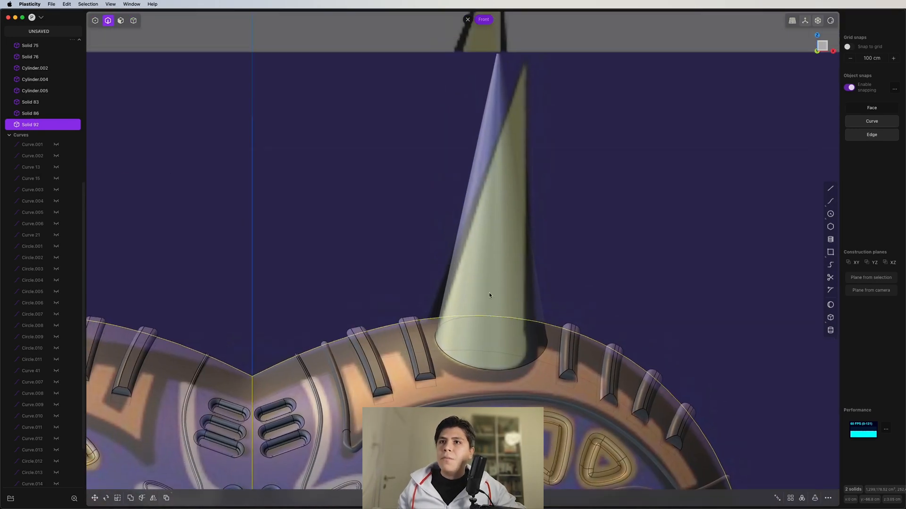
{"action": "left_click", "coordinate": [538, 358]}
{"action": "key", "text": "o"}
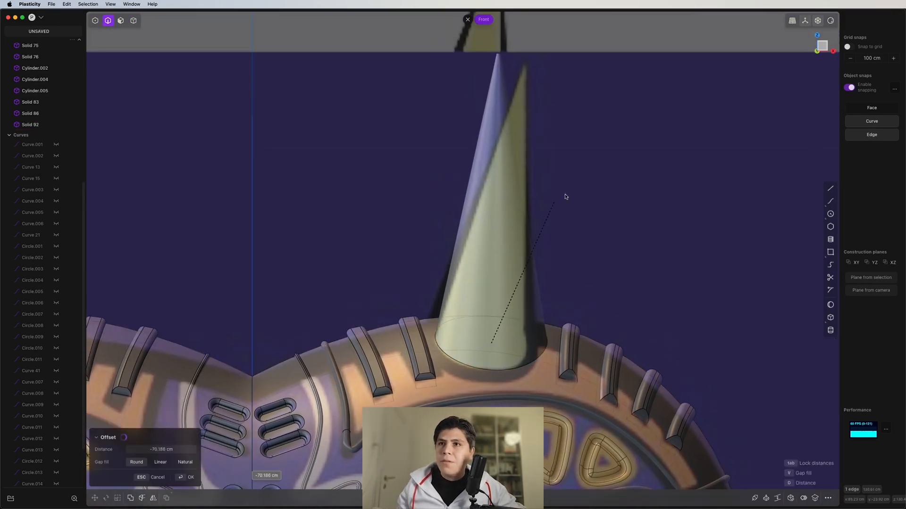
{"action": "left_click", "coordinate": [686, 124]}
- Offset the upper horn's base band face outward by about 1 cm to form a raised collar
{"action": "middle_click_drag", "start_coordinate": [686, 124], "coordinate": [488, 325]}
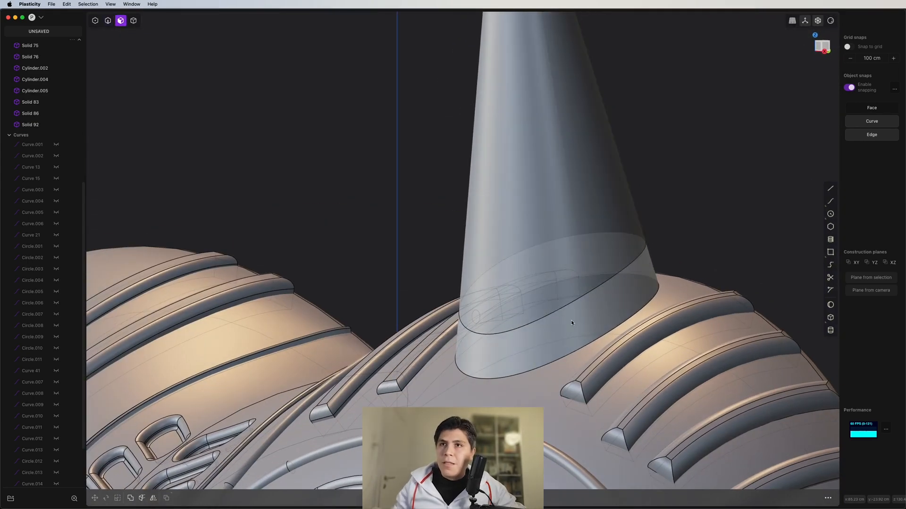
{"action": "left_click", "coordinate": [571, 323]}
{"action": "key", "text": "o"}
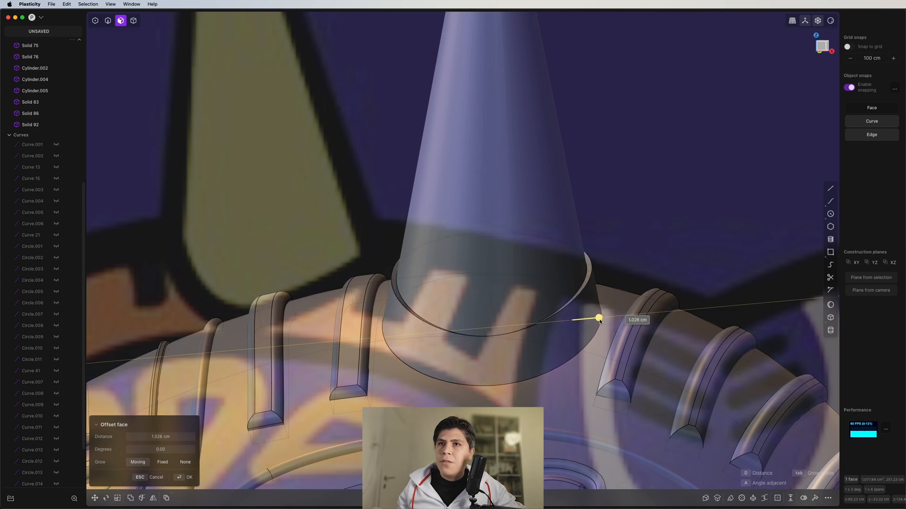
{"action": "scroll", "coordinate": [600, 265], "scroll_direction": "up", "scroll_amount": 5}
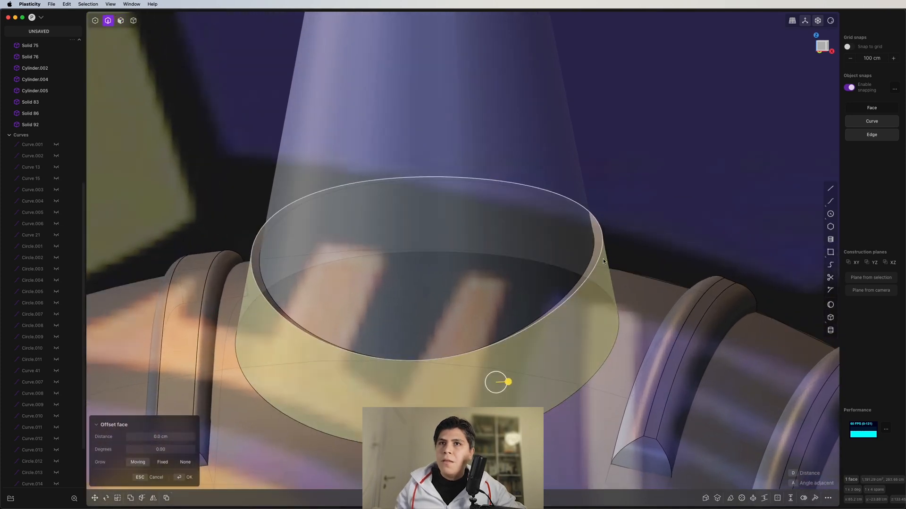
{"action": "key", "text": "Escape"}
{"action": "left_click", "coordinate": [601, 255]}
{"action": "key", "text": "f"}
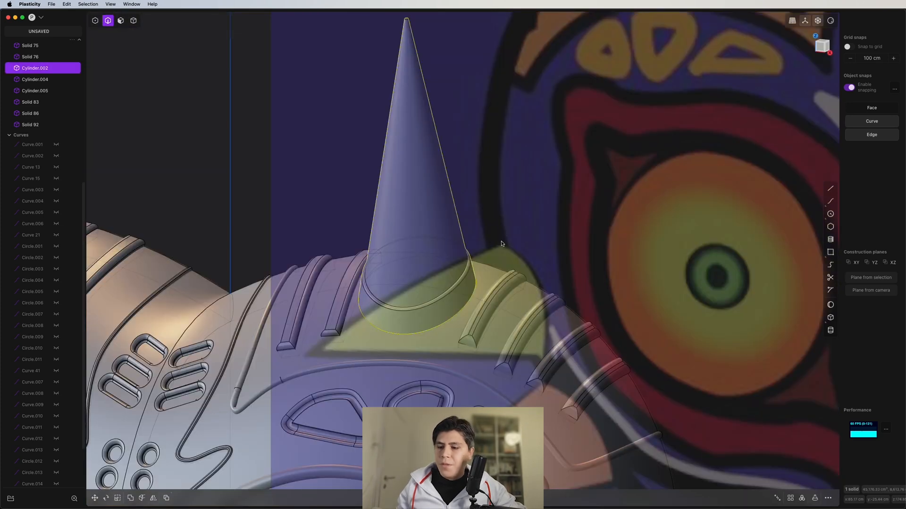
- Offset the uppermost side spike's base edge about 51 cm along the spike to split off a base band
{"action": "middle_click_drag", "start_coordinate": [502, 242], "coordinate": [535, 189]}
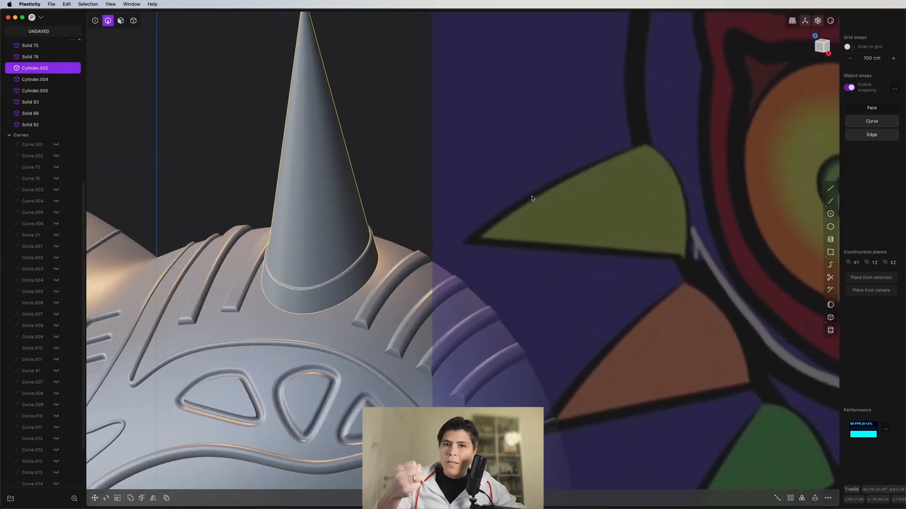
{"action": "middle_click_drag", "start_coordinate": [523, 260], "coordinate": [597, 38], "text": "shift"}
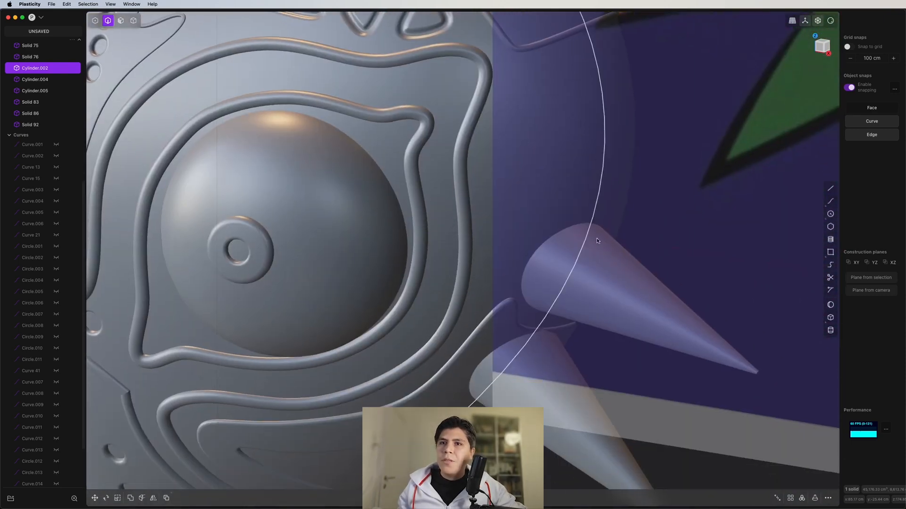
{"action": "middle_click_drag", "start_coordinate": [597, 237], "coordinate": [641, 268]}
{"action": "scroll", "coordinate": [547, 260], "scroll_direction": "up", "scroll_amount": 3}
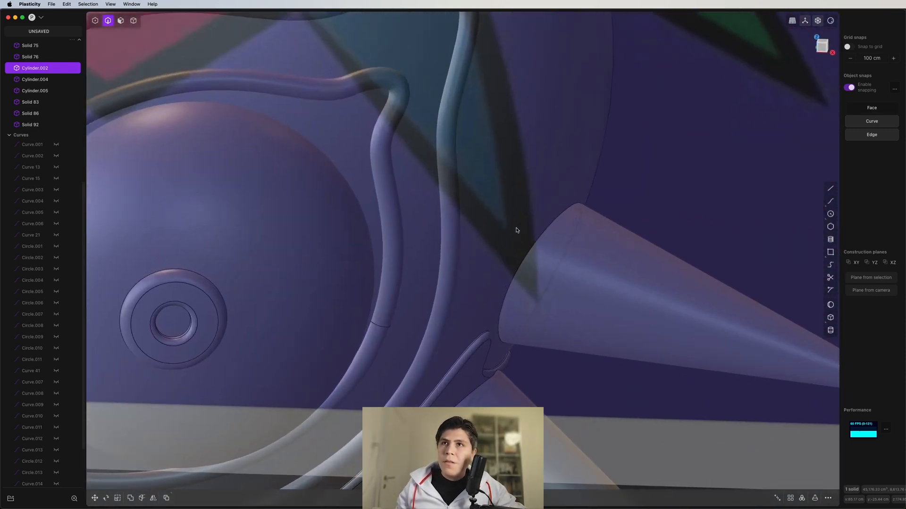
{"action": "left_click", "coordinate": [544, 233]}
{"action": "key", "text": "f"}
{"action": "key", "text": "o"}
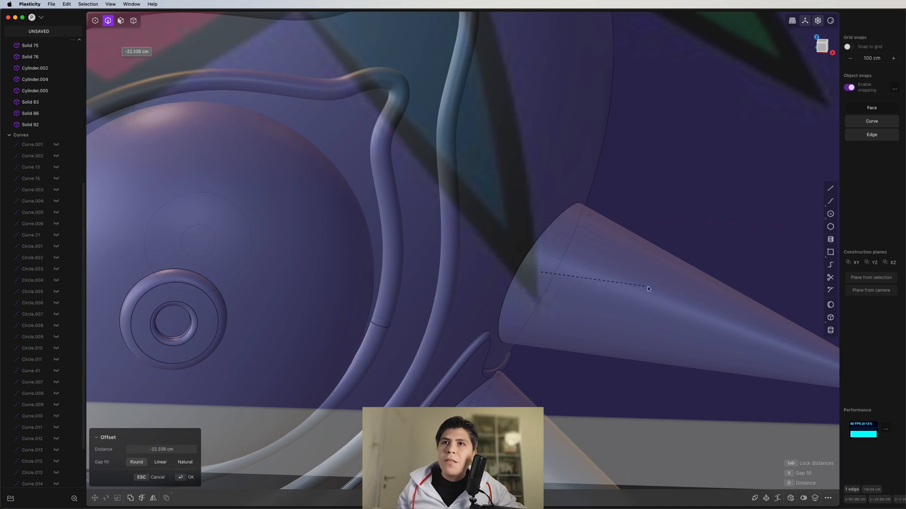
{"action": "left_click", "coordinate": [783, 295]}
{"action": "scroll", "coordinate": [783, 294], "scroll_direction": "down", "scroll_amount": 4}
{"action": "middle_click_drag", "start_coordinate": [614, 274], "coordinate": [617, 160], "text": "shift"}
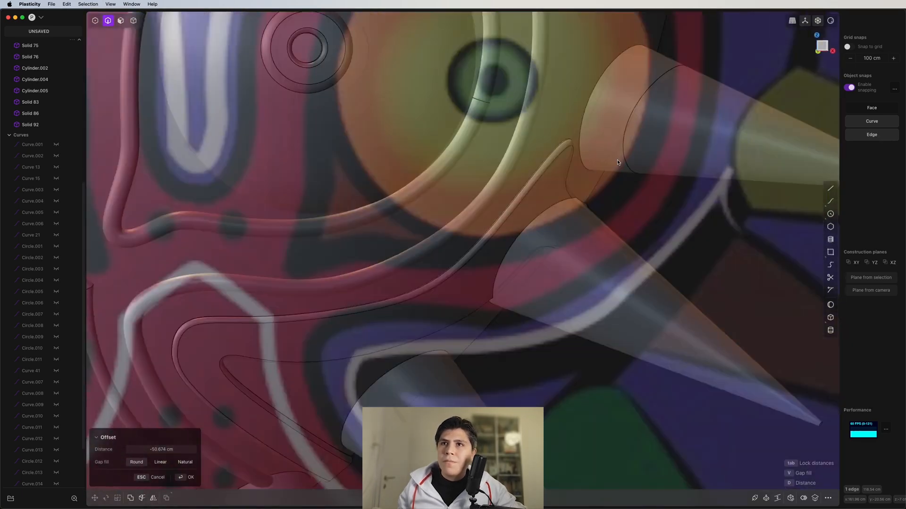
{"action": "key", "text": "Return"}
{"action": "scroll", "coordinate": [520, 243], "scroll_direction": "up", "scroll_amount": 4}
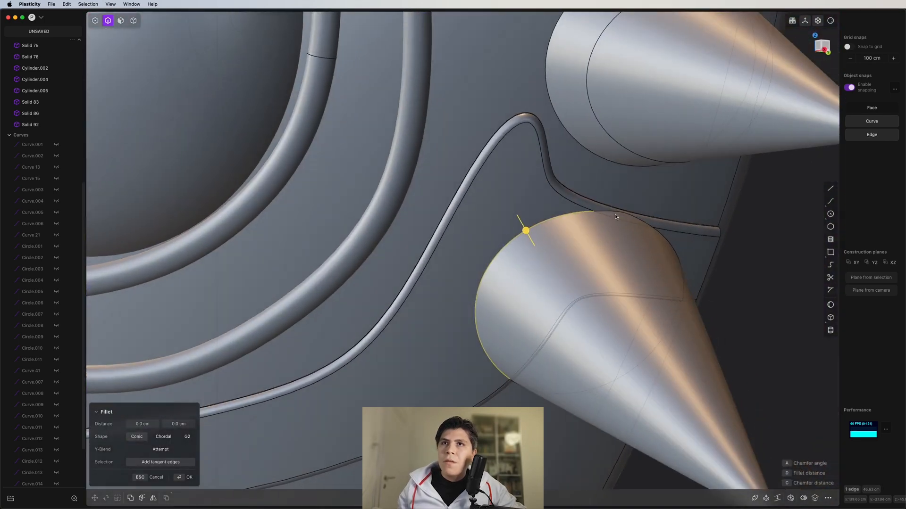
{"action": "scroll", "coordinate": [616, 213], "scroll_direction": "up", "scroll_amount": 3}
{"action": "middle_click_drag", "start_coordinate": [692, 236], "coordinate": [632, 221]}
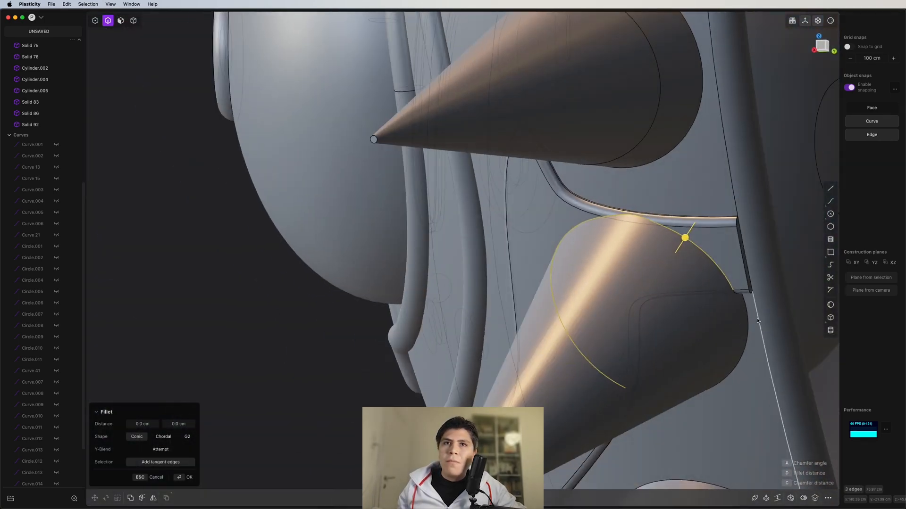
- Draw three straight lines in the front view, one across the base of each of the three lower side spikes
{"action": "left_click", "coordinate": [823, 50]}
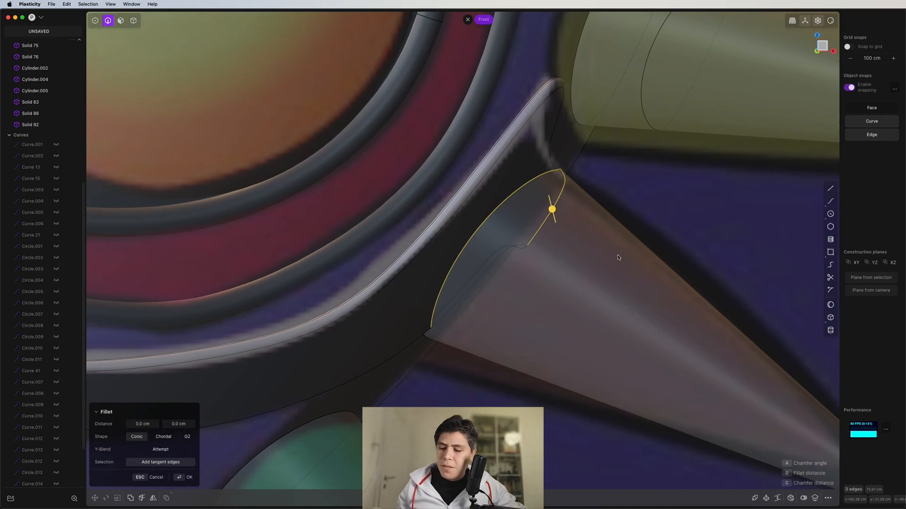
{"action": "key", "text": "shift+a"}
{"action": "left_click", "coordinate": [636, 181]}
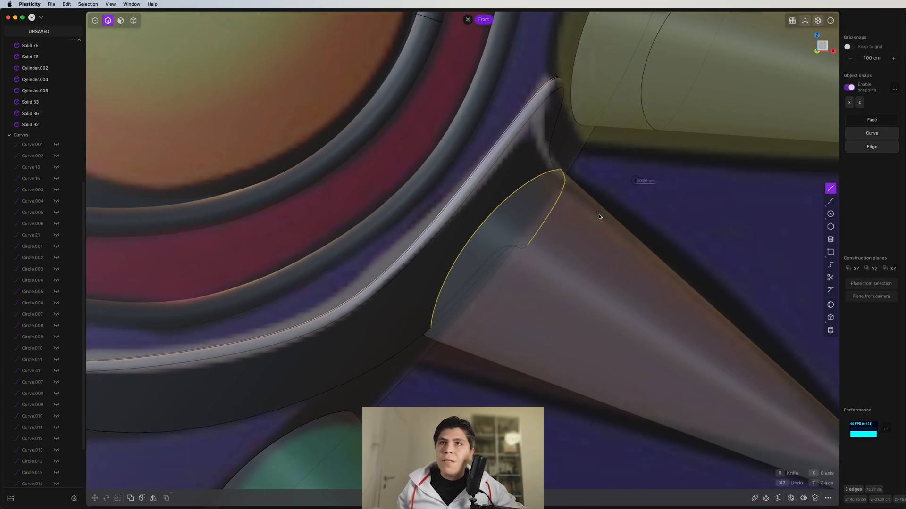
{"action": "left_click", "coordinate": [483, 396]}
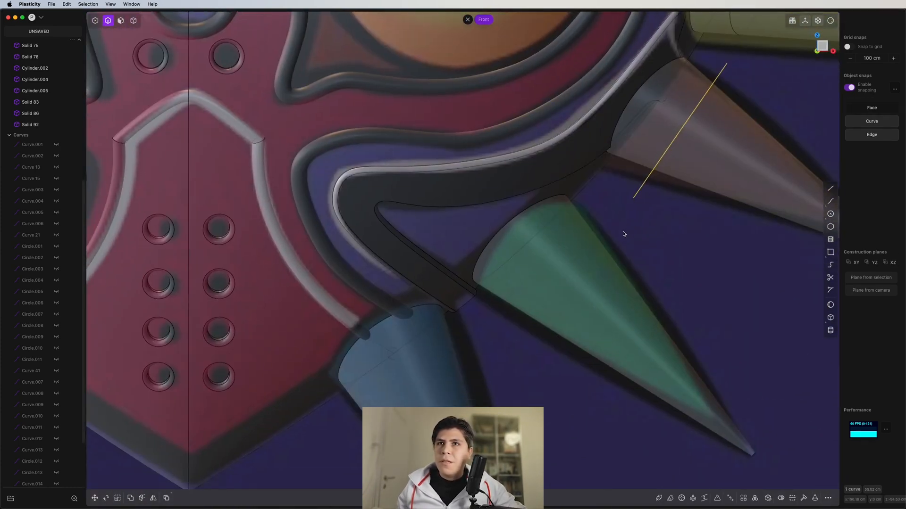
{"action": "left_click", "coordinate": [614, 202]}
{"action": "left_click", "coordinate": [489, 335]}
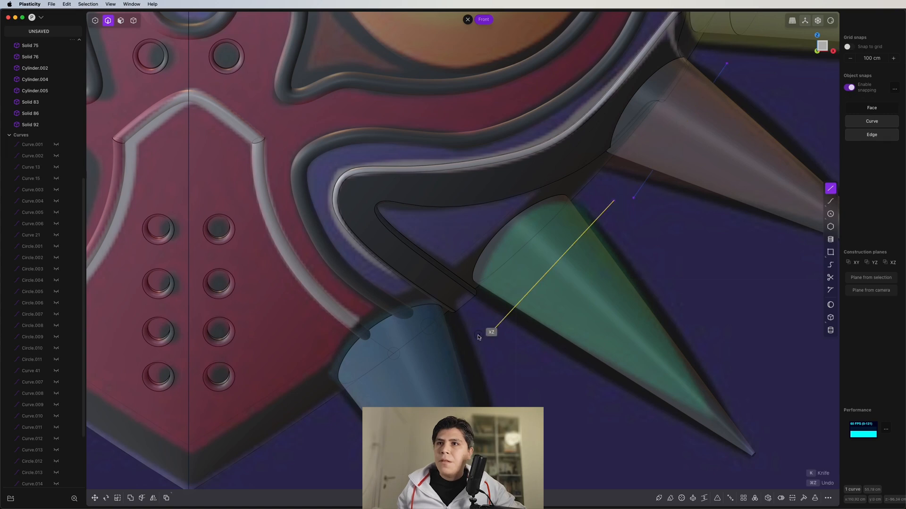
{"action": "left_click", "coordinate": [326, 432]}
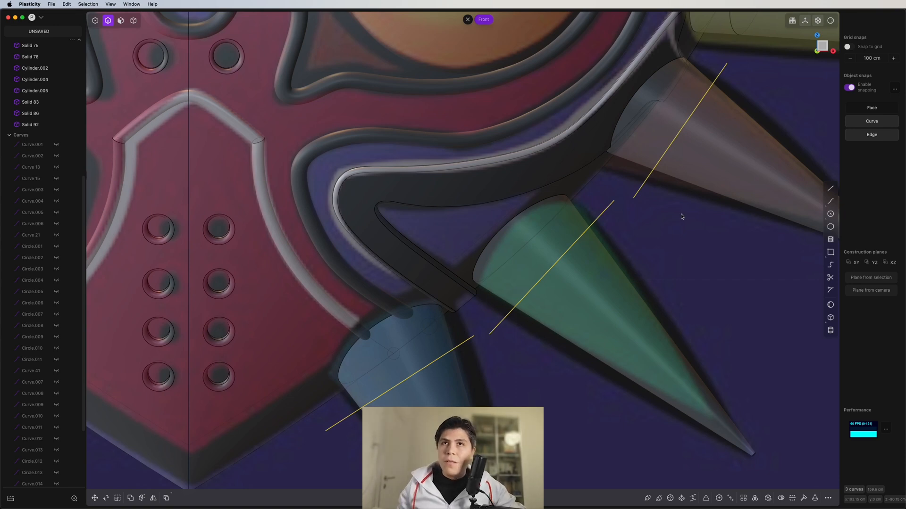
- Cut the three lower side spikes along the lines drawn across them to separate their bases
{"action": "middle_click_drag", "start_coordinate": [681, 204], "coordinate": [672, 232], "text": "shift"}
{"action": "scroll", "coordinate": [550, 325], "scroll_direction": "down", "scroll_amount": 4}
{"action": "scroll", "coordinate": [566, 320], "scroll_direction": "down", "scroll_amount": 2}
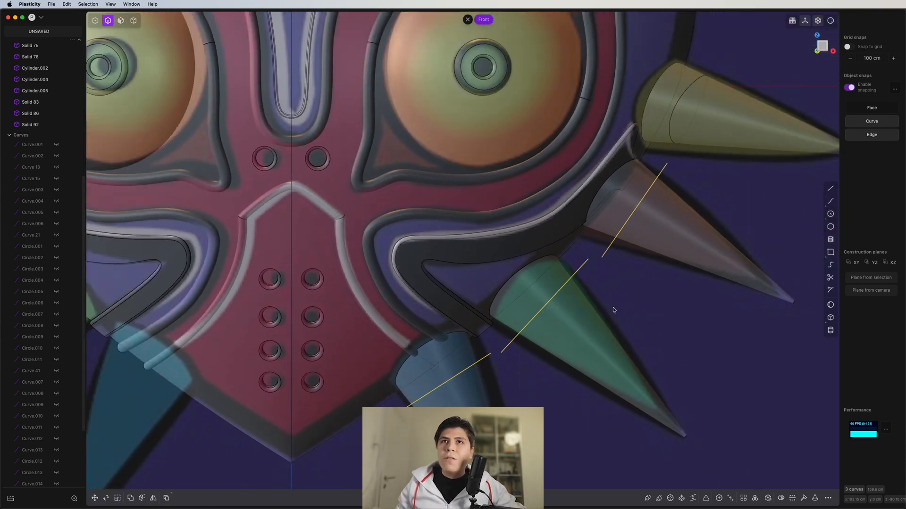
{"action": "left_click", "coordinate": [629, 308]}
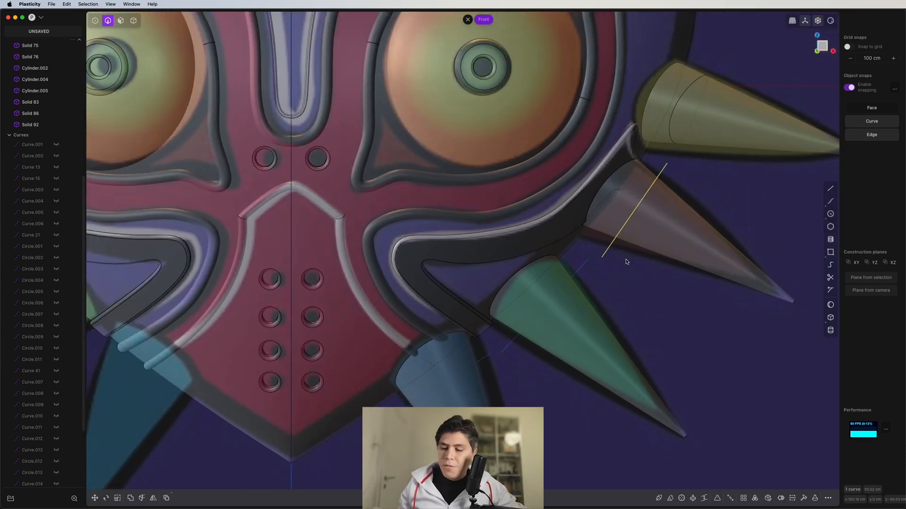
{"action": "key", "text": "c"}
{"action": "left_click", "coordinate": [668, 244]}
{"action": "right_click", "coordinate": [665, 246]}
{"action": "left_click", "coordinate": [582, 266]}
{"action": "key", "text": "c"}
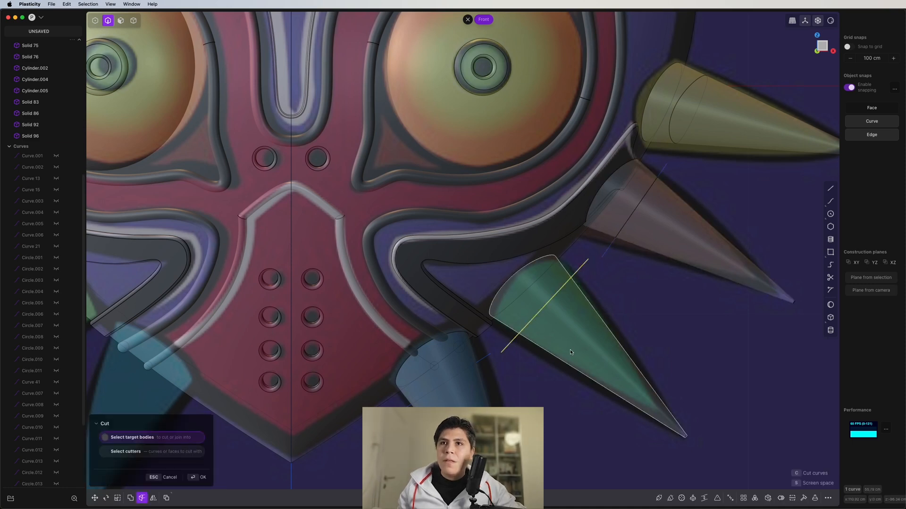
{"action": "left_click", "coordinate": [572, 354]}
{"action": "right_click", "coordinate": [570, 354]}
{"action": "key", "text": "c"}
{"action": "left_click", "coordinate": [486, 358]}
{"action": "right_click", "coordinate": [491, 401]}
- Try to offset the side spikes' base band faces outward
{"action": "scroll", "coordinate": [491, 402], "scroll_direction": "down", "scroll_amount": 5}
{"action": "middle_click_drag", "start_coordinate": [491, 402], "coordinate": [447, 273]}
{"action": "scroll", "coordinate": [416, 269], "scroll_direction": "up", "scroll_amount": 5}
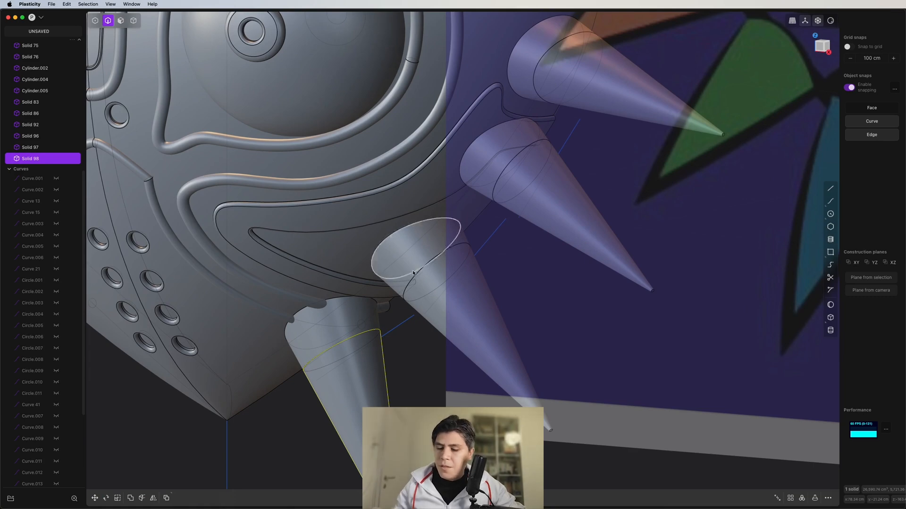
{"action": "key", "text": "3"}
{"action": "left_click", "coordinate": [405, 265]}
{"action": "left_click", "coordinate": [343, 326], "text": "shift"}
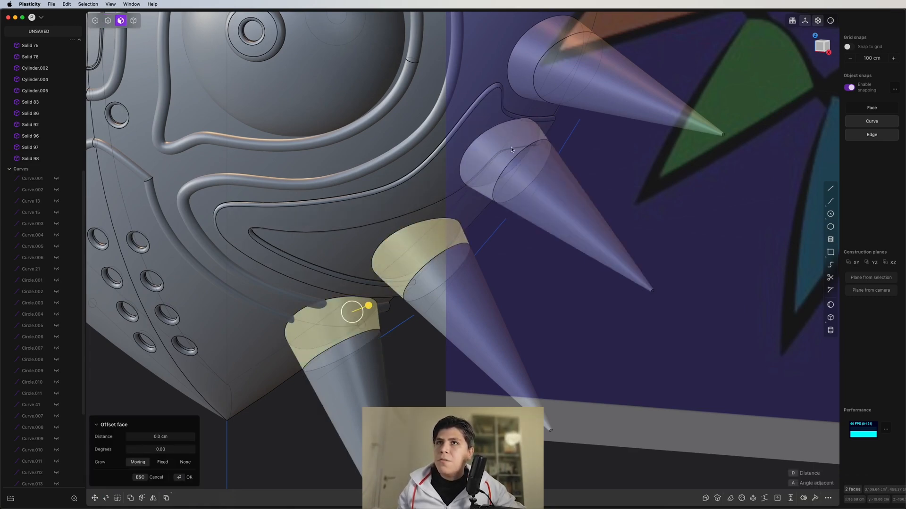
{"action": "left_click", "coordinate": [499, 163], "text": "shift"}
{"action": "left_click", "coordinate": [539, 75], "text": "shift"}
{"action": "middle_click_drag", "start_coordinate": [538, 75], "coordinate": [550, 189], "text": "shift"}
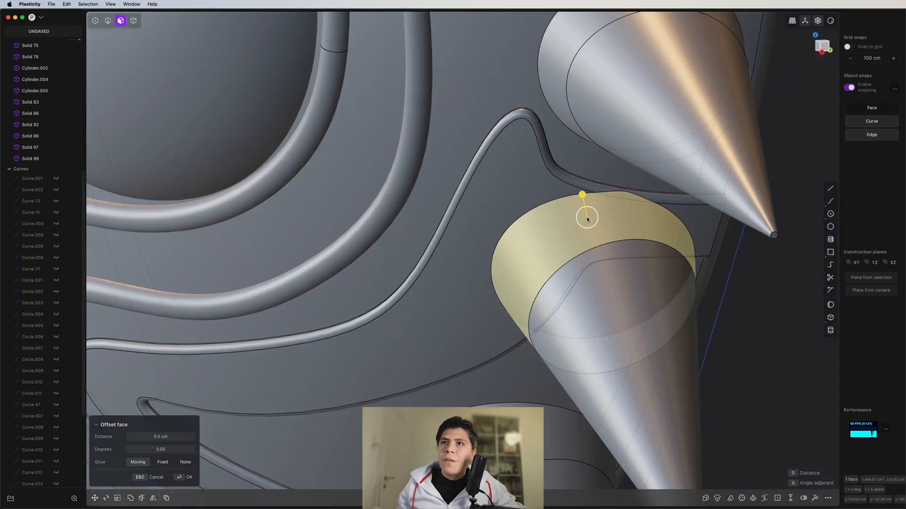
{"action": "mouse_move", "coordinate": [586, 212]}
{"action": "left_mouse_down"}
{"action": "mouse_move", "coordinate": [585, 198]}
{"action": "mouse_move", "coordinate": [577, 208]}
{"action": "left_mouse_up"}
{"action": "key", "text": "Escape"}
- Thicken the second side spike's base band face and offset the third side spike's base band slightly outward into a collar
{"action": "type", "text": "f"}
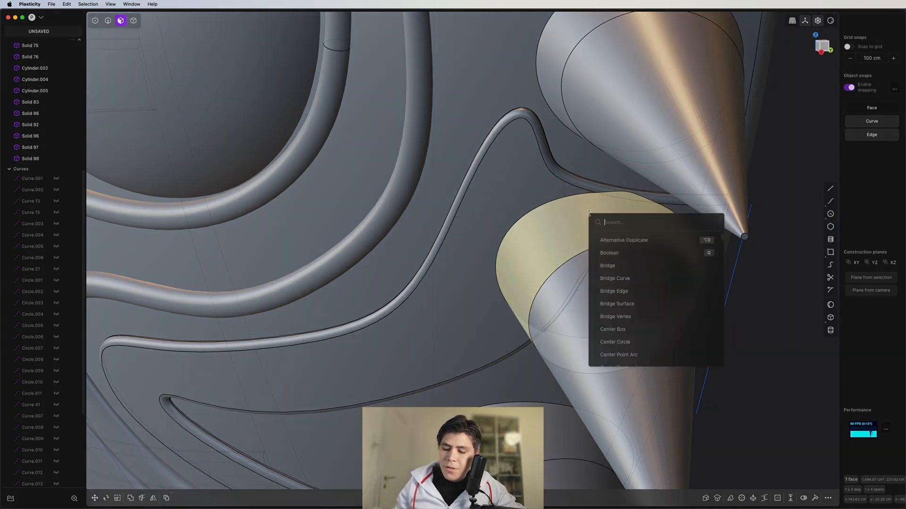
{"action": "type", "text": "th"}
{"action": "left_click", "coordinate": [636, 267]}
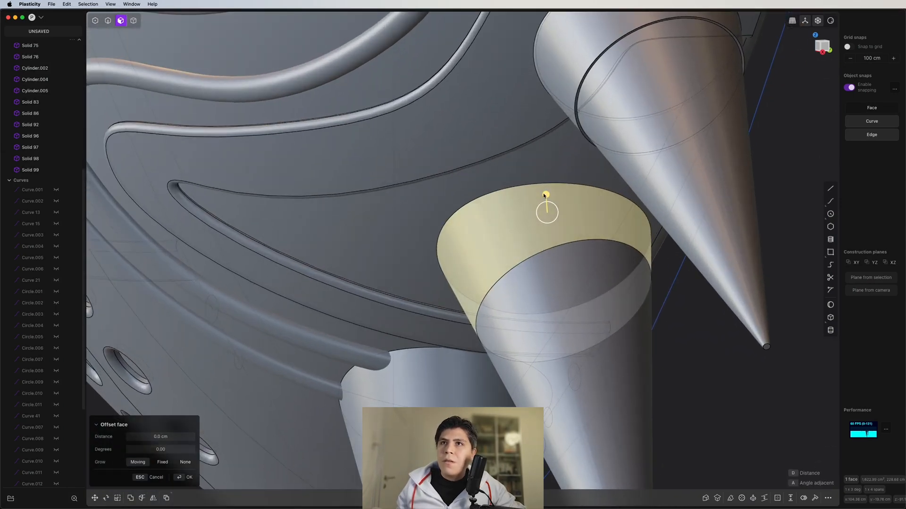
{"action": "left_click_drag", "start_coordinate": [545, 195], "coordinate": [545, 193]}
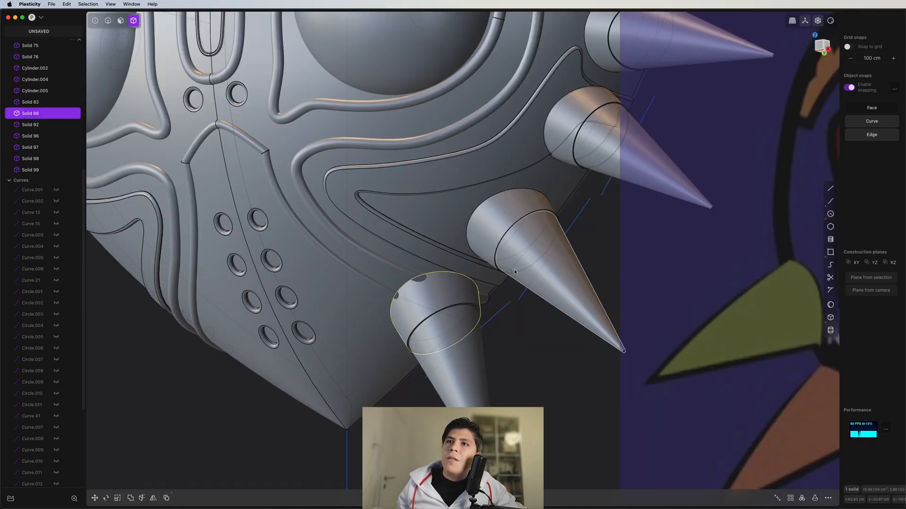
- Mirror the upper horn, the side spikes and their base collars onto the other half of the mask
{"action": "left_click", "coordinate": [504, 227]}
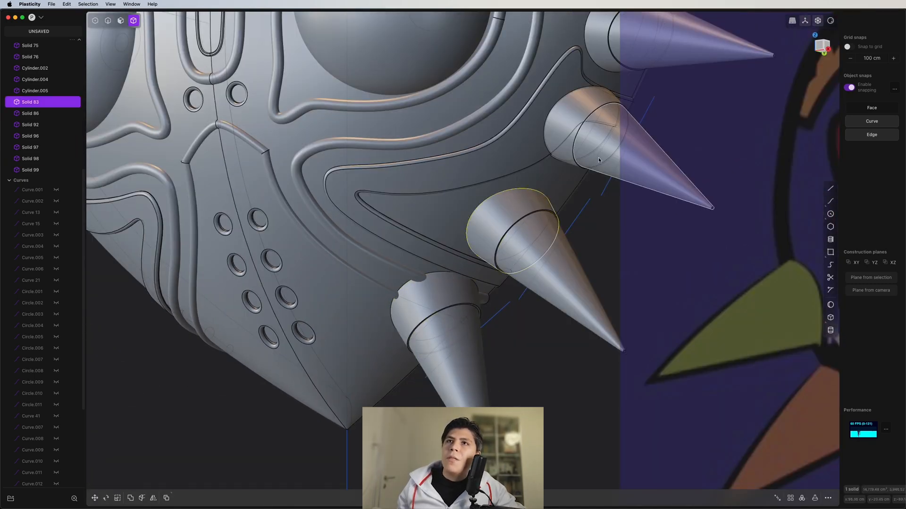
{"action": "left_click", "coordinate": [582, 109]}
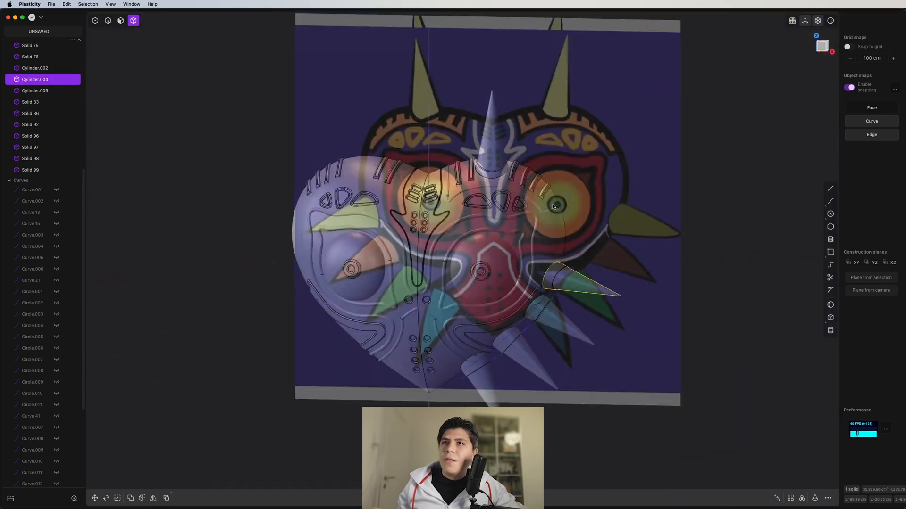
{"action": "middle_click_drag", "start_coordinate": [553, 206], "coordinate": [482, 154]}
{"action": "left_click", "coordinate": [497, 149]}
{"action": "scroll", "coordinate": [542, 189], "scroll_direction": "up", "scroll_amount": 4}
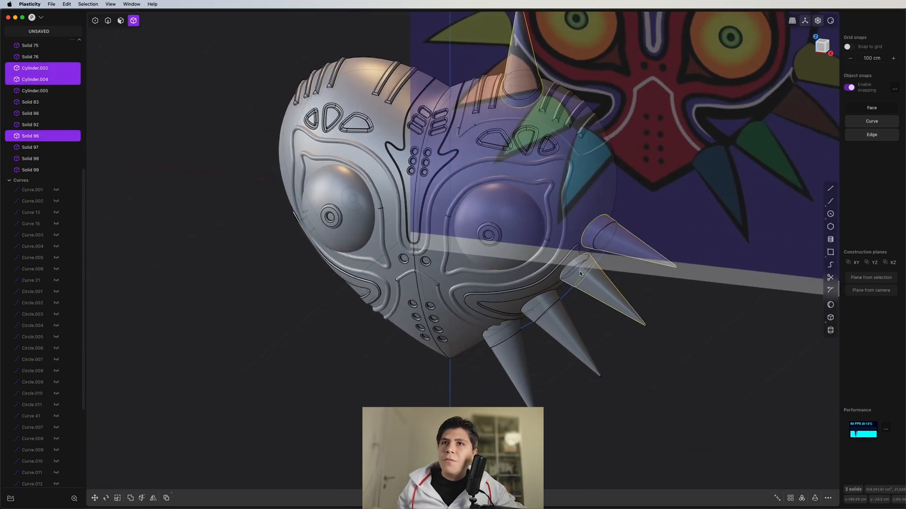
{"action": "left_click", "coordinate": [561, 331]}
{"action": "left_click", "coordinate": [513, 356]}
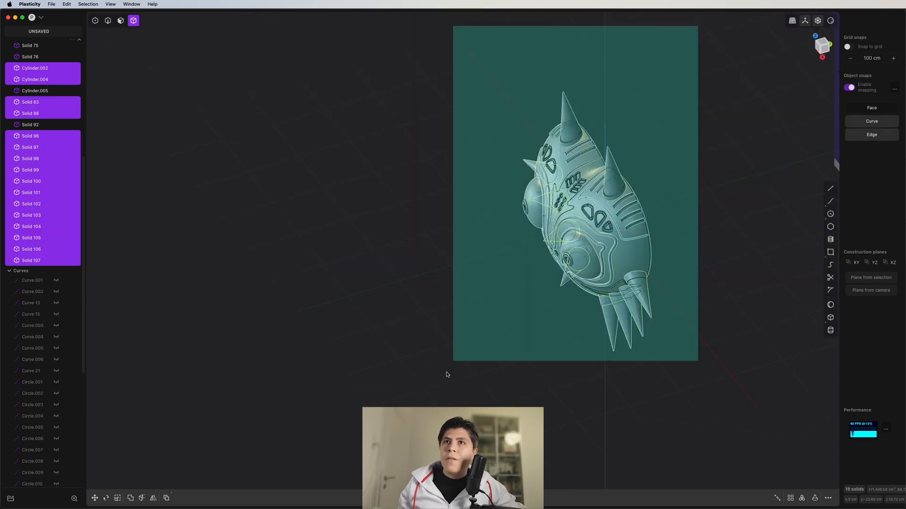
{"action": "left_click", "coordinate": [821, 46]}
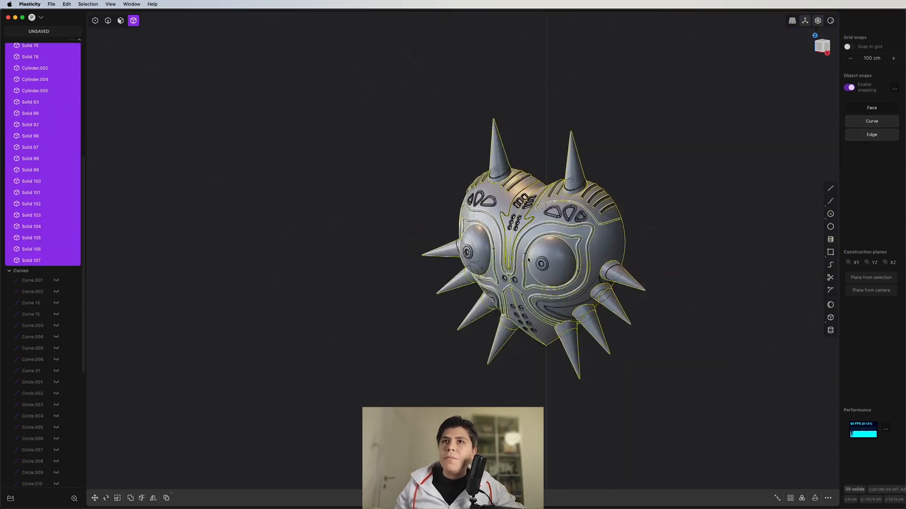
- Join the two halves of the heart-shaped mask body into one solid with a Boolean union
{"action": "scroll", "coordinate": [589, 198], "scroll_direction": "up", "scroll_amount": 6}
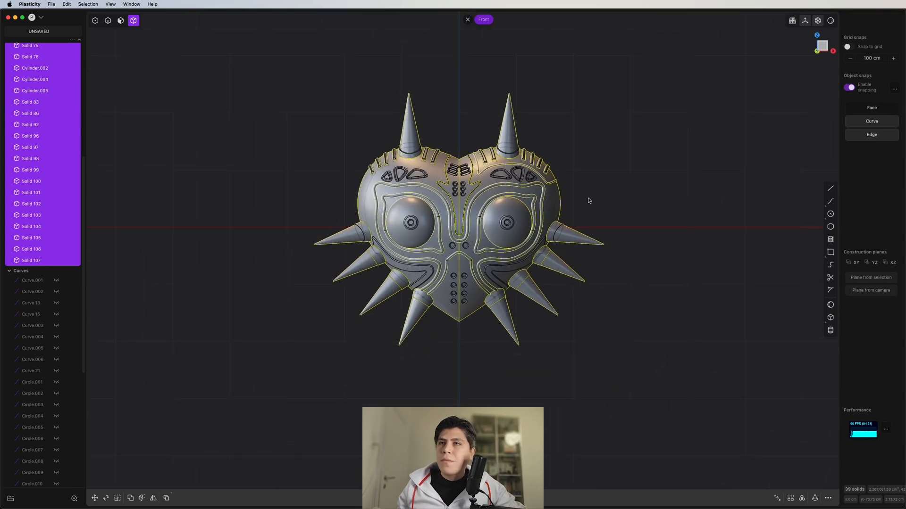
{"action": "key", "text": "Escape"}
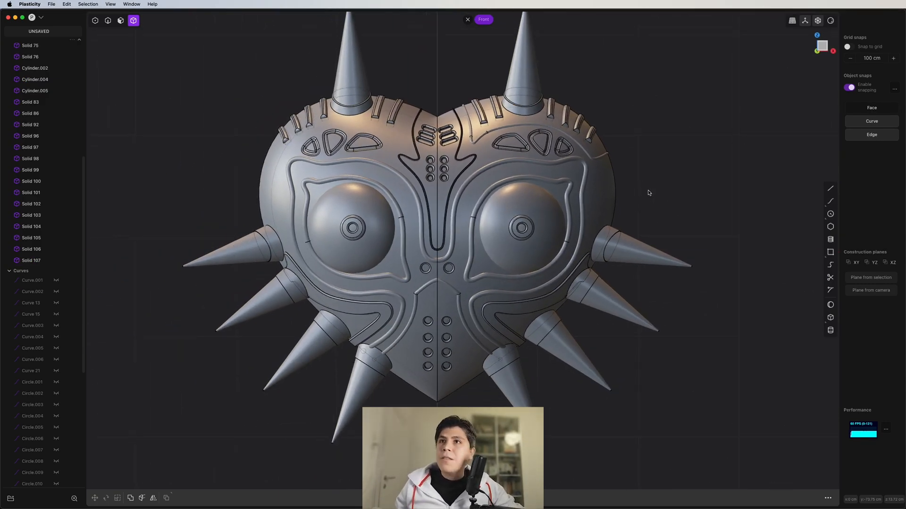
{"action": "middle_click_drag", "start_coordinate": [648, 193], "coordinate": [629, 279]}
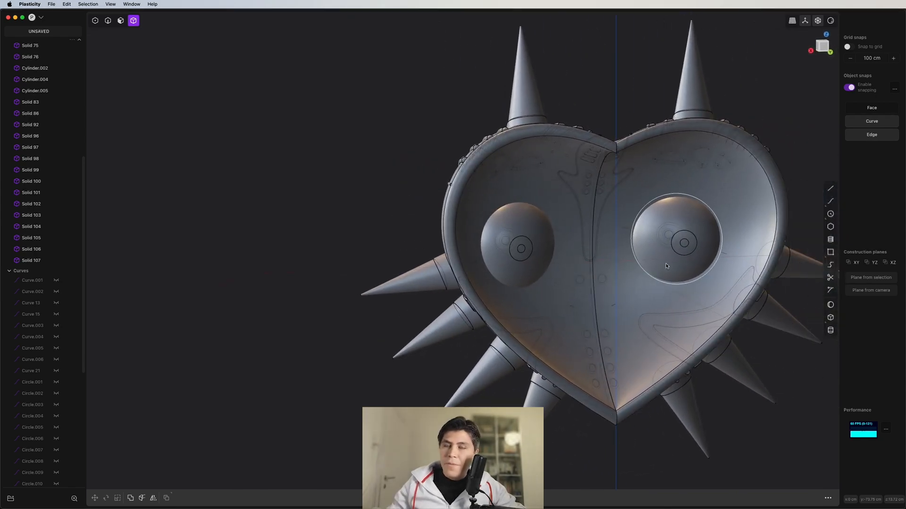
{"action": "scroll", "coordinate": [661, 265], "scroll_direction": "up", "scroll_amount": 5}
{"action": "left_click", "coordinate": [669, 199]}
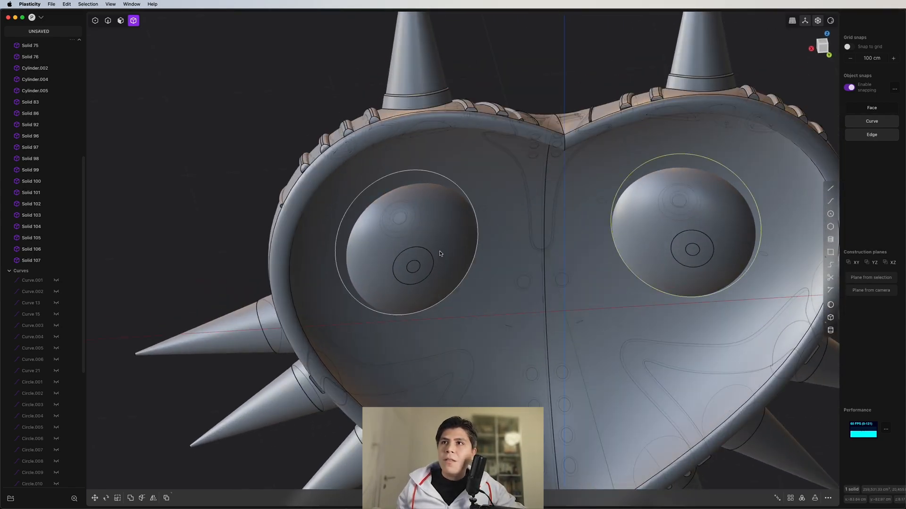
{"action": "middle_click_drag", "start_coordinate": [440, 254], "coordinate": [562, 288]}
{"action": "left_click", "coordinate": [564, 286]}
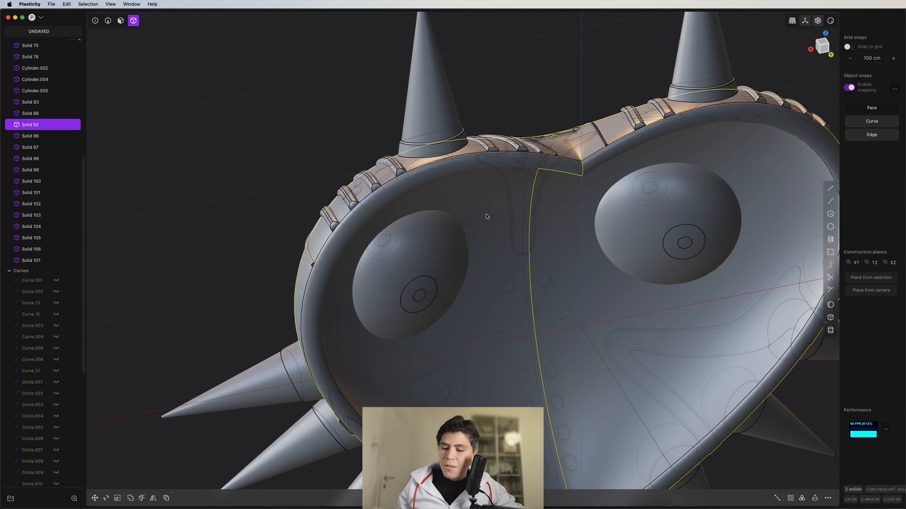
{"action": "left_click", "coordinate": [502, 213], "text": "shift"}
{"action": "key", "text": "q"}
{"action": "key", "text": "q"}
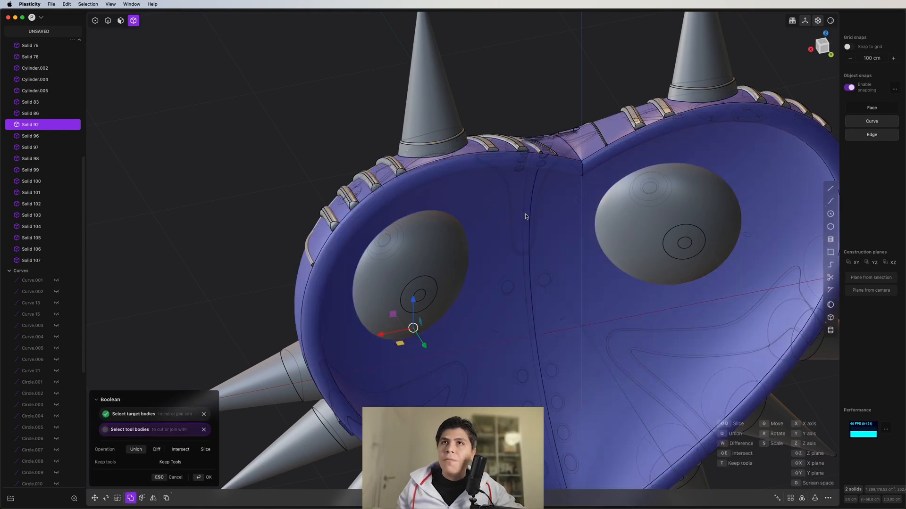
{"action": "right_click", "coordinate": [526, 216]}
- Slice the mask body and the two eyeballs against each other, and delete the eyeball parts bulging inside the mask
{"action": "scroll", "coordinate": [612, 302], "scroll_direction": "down", "scroll_amount": 5}
{"action": "middle_click_drag", "start_coordinate": [608, 278], "coordinate": [588, 233]}
{"action": "scroll", "coordinate": [603, 325], "scroll_direction": "up", "scroll_amount": 5}
{"action": "middle_click_drag", "start_coordinate": [603, 326], "coordinate": [638, 247], "text": "shift"}
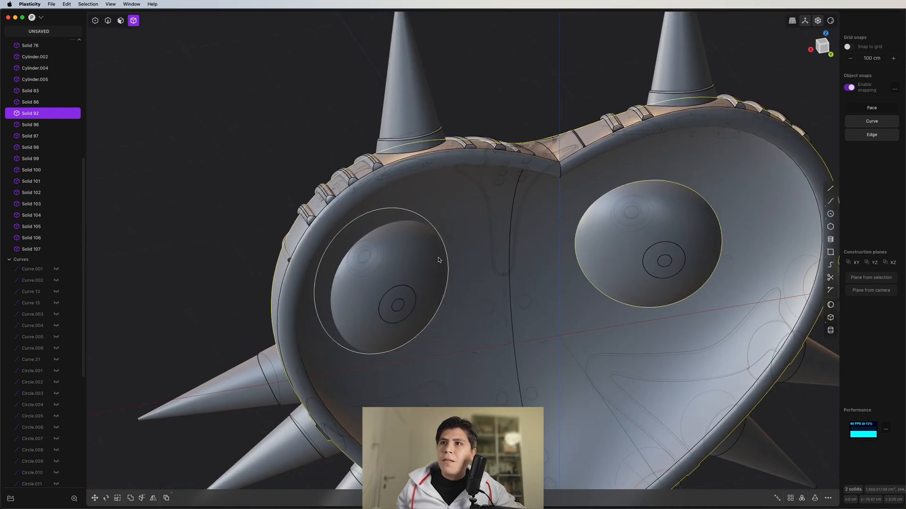
{"action": "key", "text": "shift+minus"}
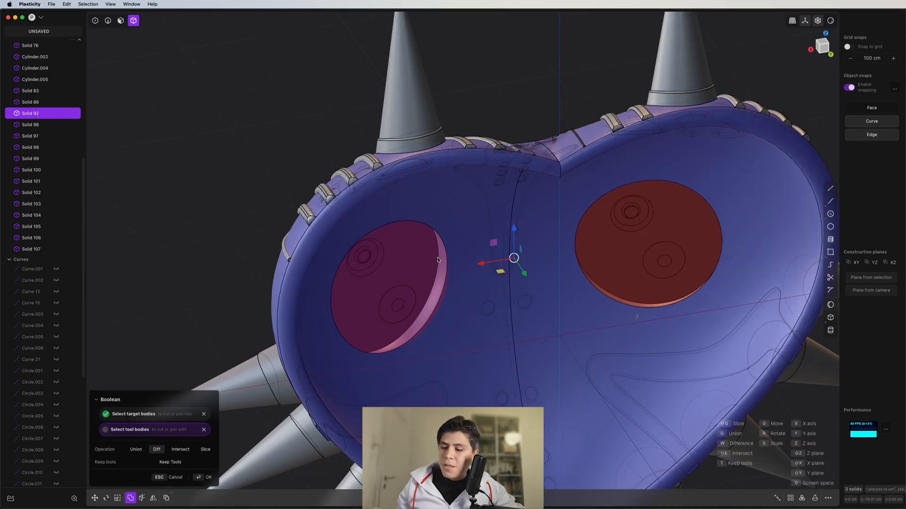
{"action": "key", "text": "shift+q"}
{"action": "key", "text": "Return"}
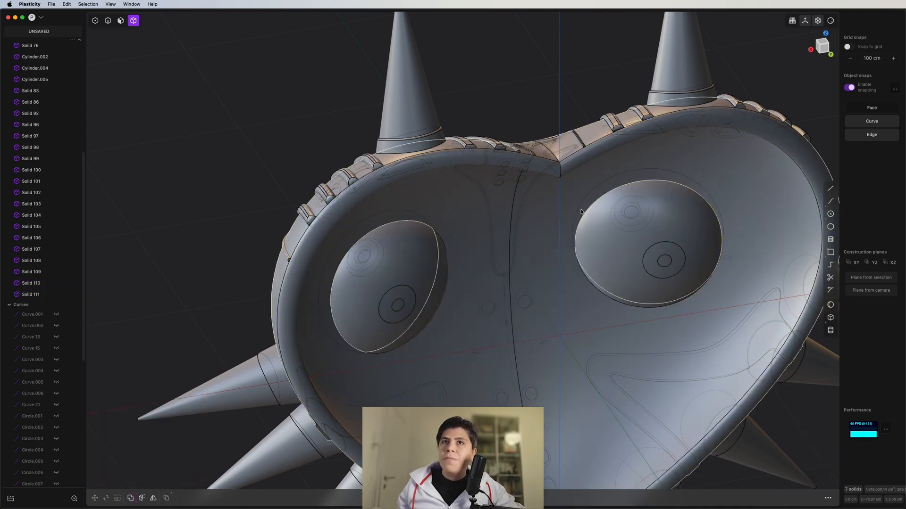
{"action": "key", "text": "Delete"}
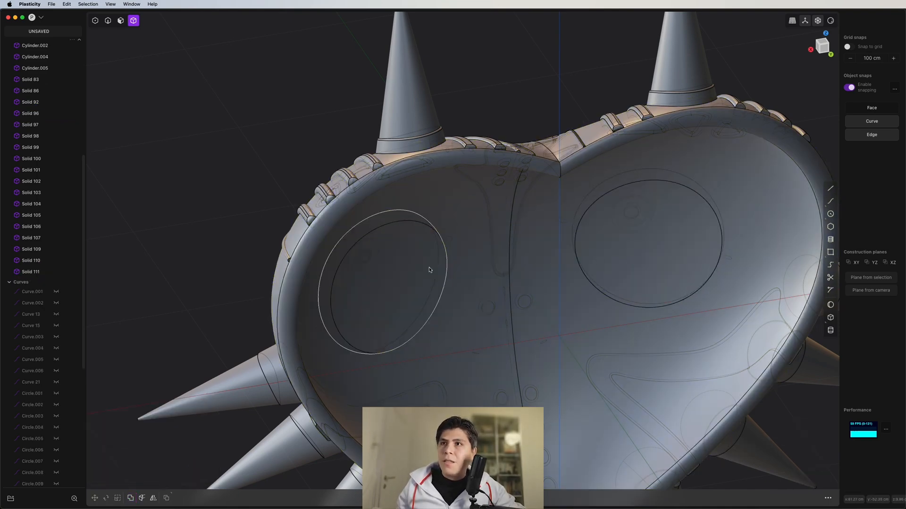
- Merge the two leftover disc pieces in the eye openings back into the mask body with a Boolean union
{"action": "key", "text": "1"}
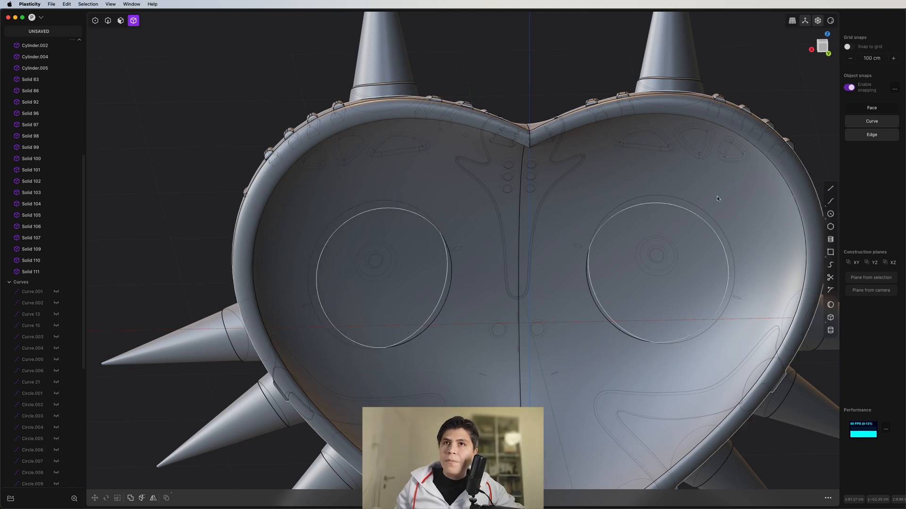
{"action": "left_click", "coordinate": [661, 244]}
{"action": "left_click", "coordinate": [405, 257]}
{"action": "key", "text": "shift+u"}
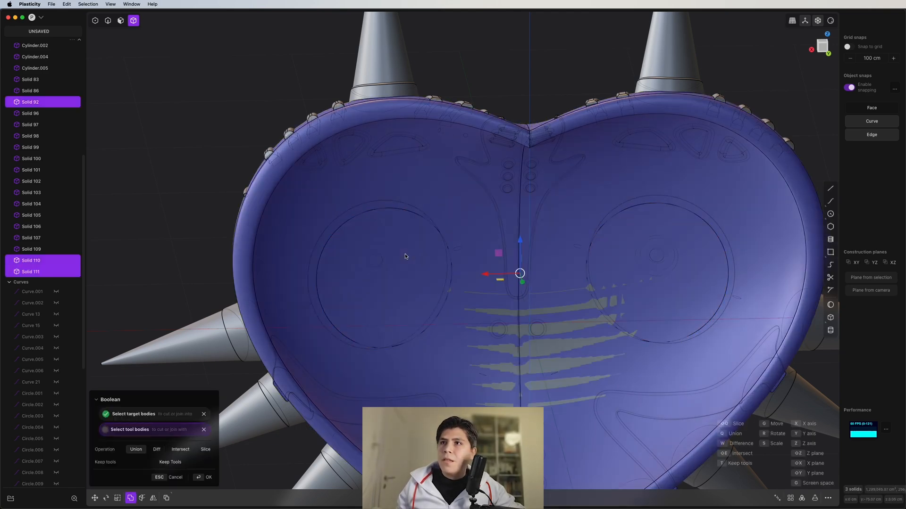
{"action": "key", "text": "Return"}
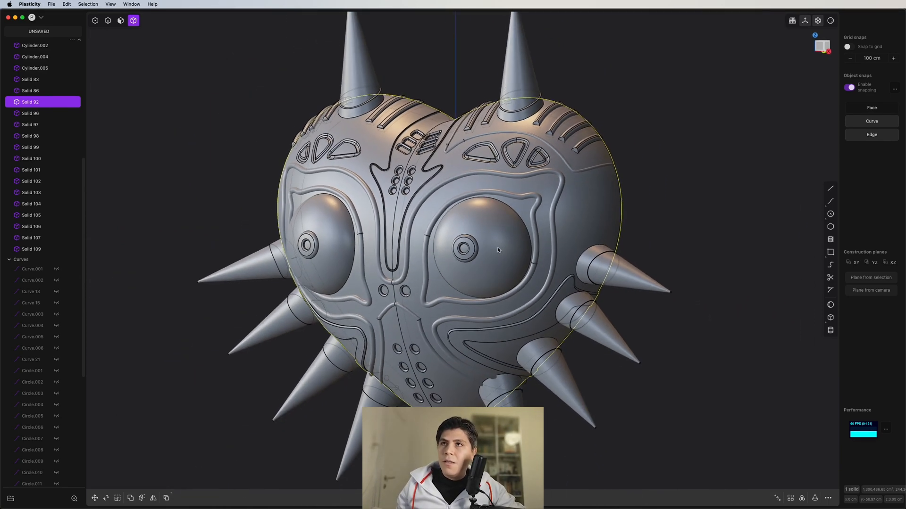
- Inspect the joined mask from the front and the side
{"action": "middle_click_drag", "start_coordinate": [498, 250], "coordinate": [457, 207]}
{"action": "scroll", "coordinate": [560, 214], "scroll_direction": "down", "scroll_amount": 4}
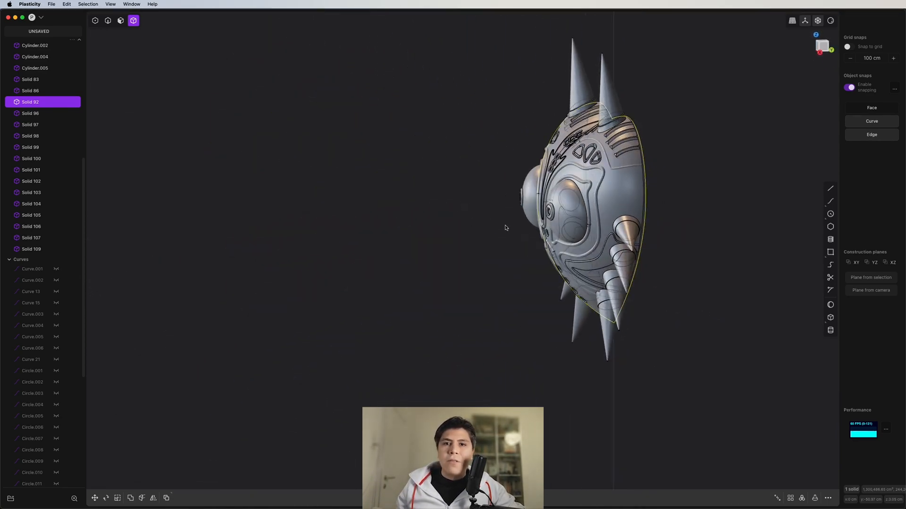
{"action": "middle_click_drag", "start_coordinate": [506, 226], "coordinate": [585, 282], "text": "shift"}
{"action": "scroll", "coordinate": [545, 259], "scroll_direction": "up", "scroll_amount": 5}
{"action": "scroll", "coordinate": [583, 260], "scroll_direction": "down", "scroll_amount": 3}
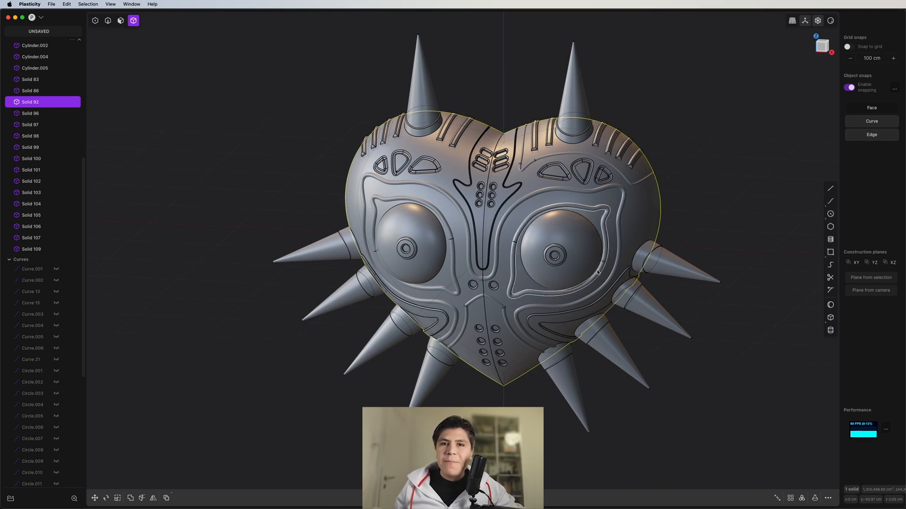
{"action": "left_click", "coordinate": [679, 234]}
{"action": "middle_click_drag", "start_coordinate": [679, 234], "coordinate": [697, 243]}
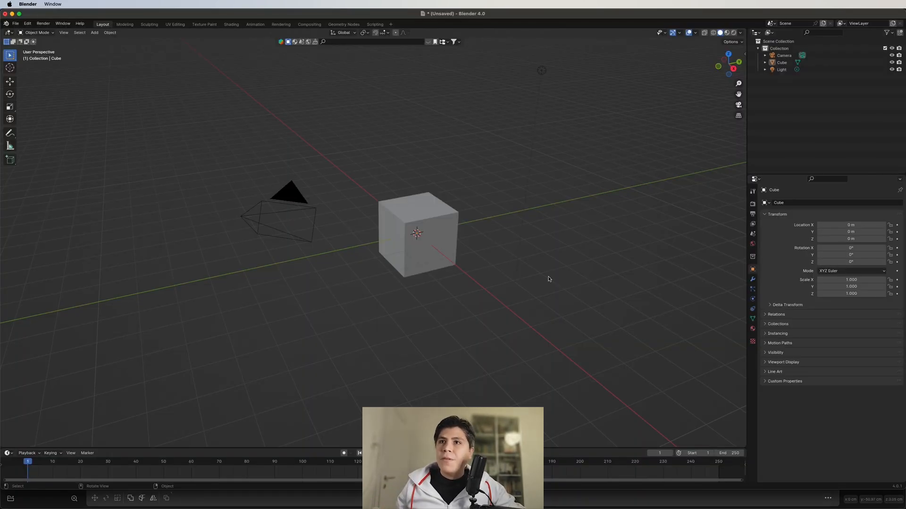
- Switch to Blender, remove the default cube, load the mask through the Plasticity live link and check it from several sides
{"action": "left_click", "coordinate": [453, 246]}
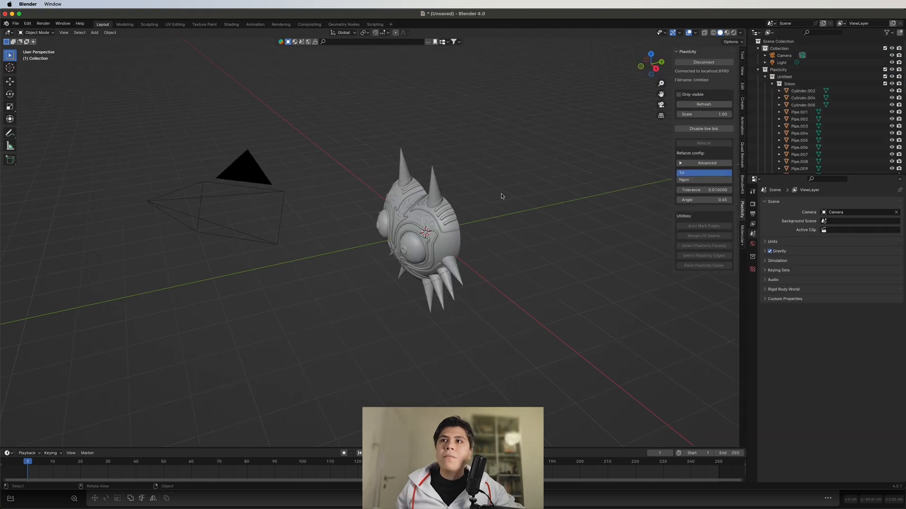
{"action": "middle_click_drag", "start_coordinate": [502, 194], "coordinate": [458, 247]}
{"action": "scroll", "coordinate": [481, 208], "scroll_direction": "up", "scroll_amount": 6}
{"action": "scroll", "coordinate": [486, 215], "scroll_direction": "down", "scroll_amount": 4}
{"action": "scroll", "coordinate": [489, 258], "scroll_direction": "down", "scroll_amount": 3}
{"action": "scroll", "coordinate": [472, 248], "scroll_direction": "up", "scroll_amount": 7}
{"action": "scroll", "coordinate": [457, 248], "scroll_direction": "down", "scroll_amount": 8}
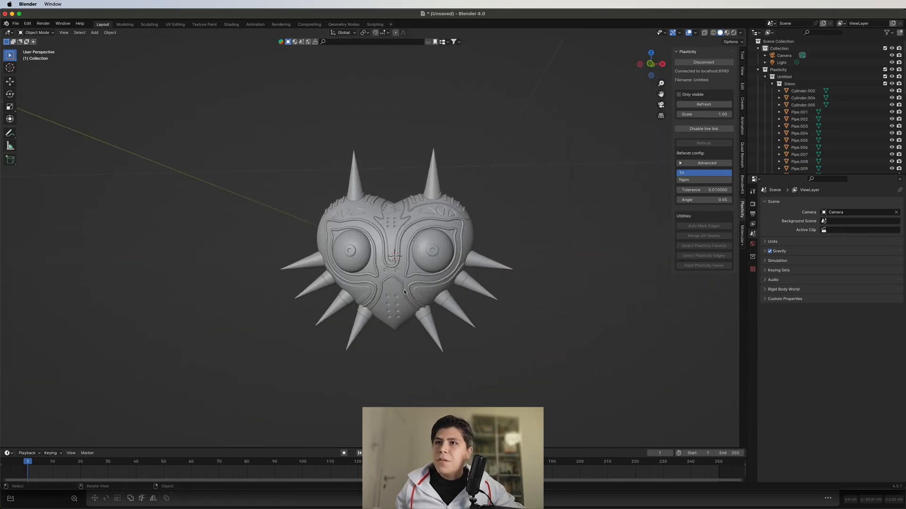
{"action": "scroll", "coordinate": [361, 391], "scroll_direction": "down", "scroll_amount": 4}
{"action": "scroll", "coordinate": [381, 130], "scroll_direction": "down", "scroll_amount": 2}
{"action": "middle_click_drag", "start_coordinate": [381, 130], "coordinate": [365, 323]}
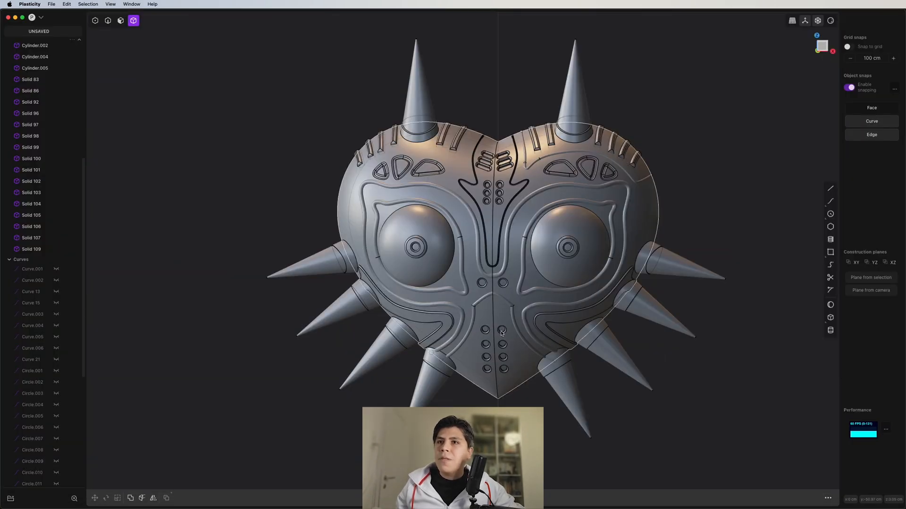
- Back in Plasticity, draw a large L-shaped backdrop profile behind and beneath the mask in the side view
{"action": "scroll", "coordinate": [501, 266], "scroll_direction": "down", "scroll_amount": 3}
{"action": "key", "text": "ctrl+KP_3"}
{"action": "scroll", "coordinate": [501, 265], "scroll_direction": "down", "scroll_amount": 3}
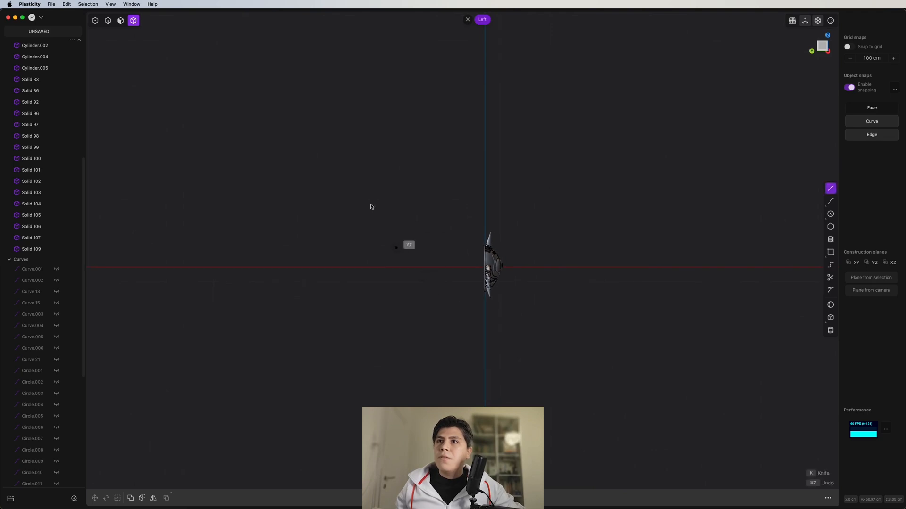
{"action": "left_click", "coordinate": [308, 70]}
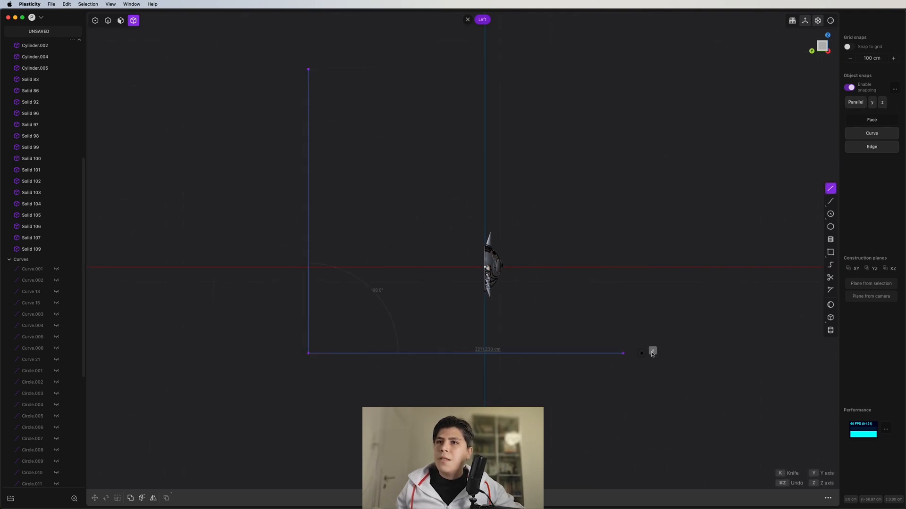
{"action": "left_click", "coordinate": [662, 354]}
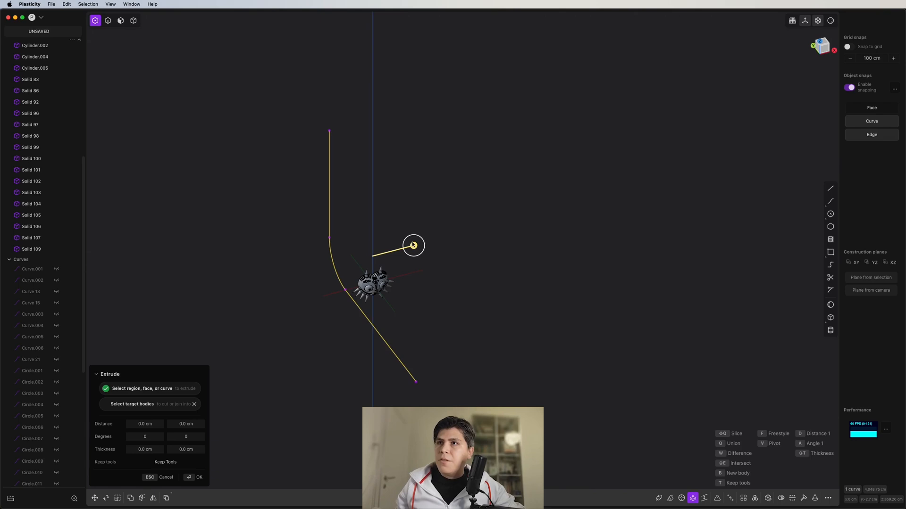
- Extrude the rounded backdrop profile about 3676 cm and move the sheet along X to centre it on the mask
{"action": "left_click_drag", "start_coordinate": [413, 245], "coordinate": [717, 177]}
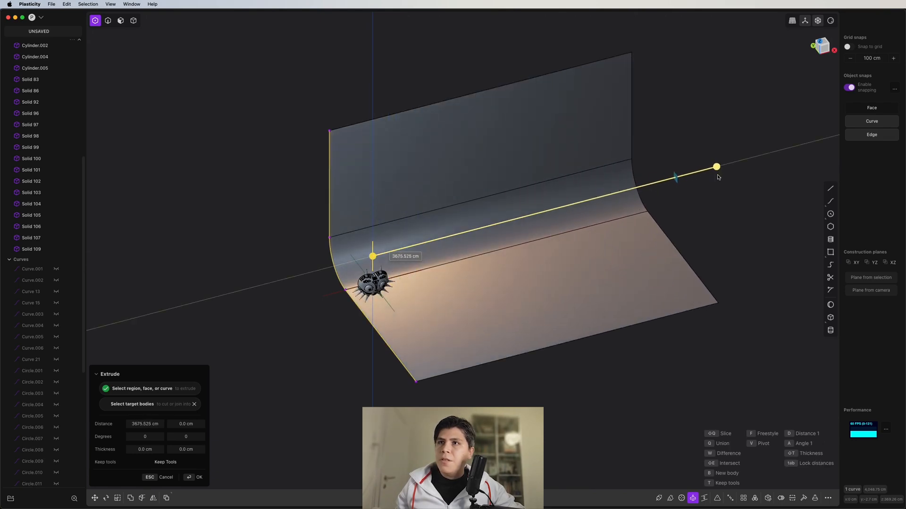
{"action": "key", "text": "g"}
{"action": "key", "text": "x"}
{"action": "key", "text": "Return"}
- Switch to Blender, show the front view in rendered shading, and set the render engine to Cycles with GPU Compute
{"action": "key", "text": "super+Tab"}
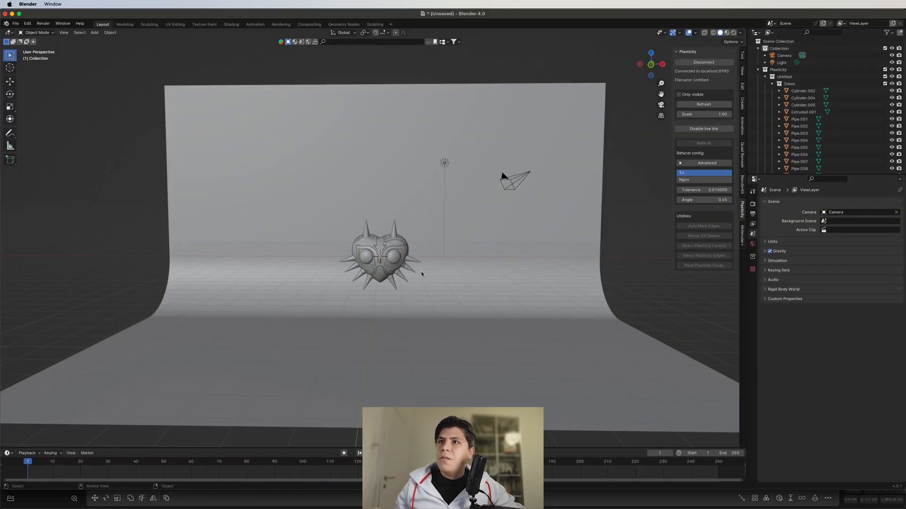
{"action": "middle_click_drag", "start_coordinate": [420, 273], "coordinate": [330, 278]}
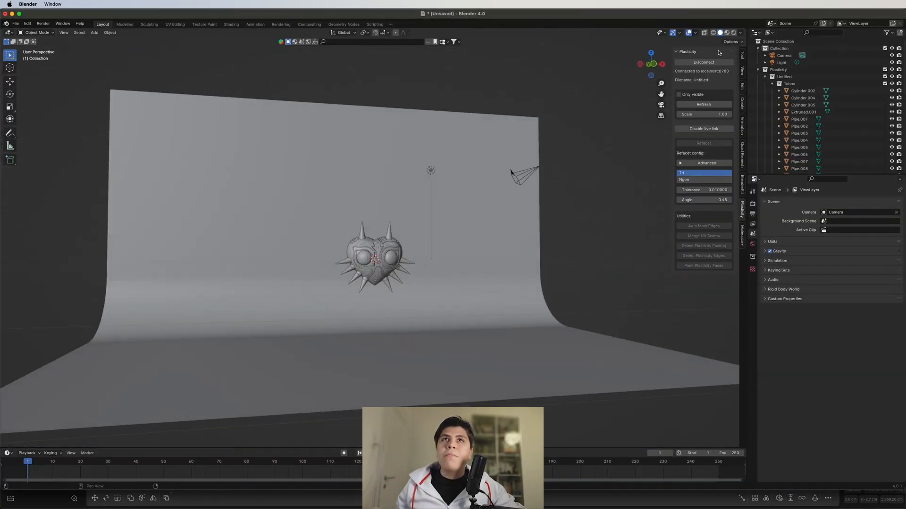
{"action": "left_click", "coordinate": [653, 65]}
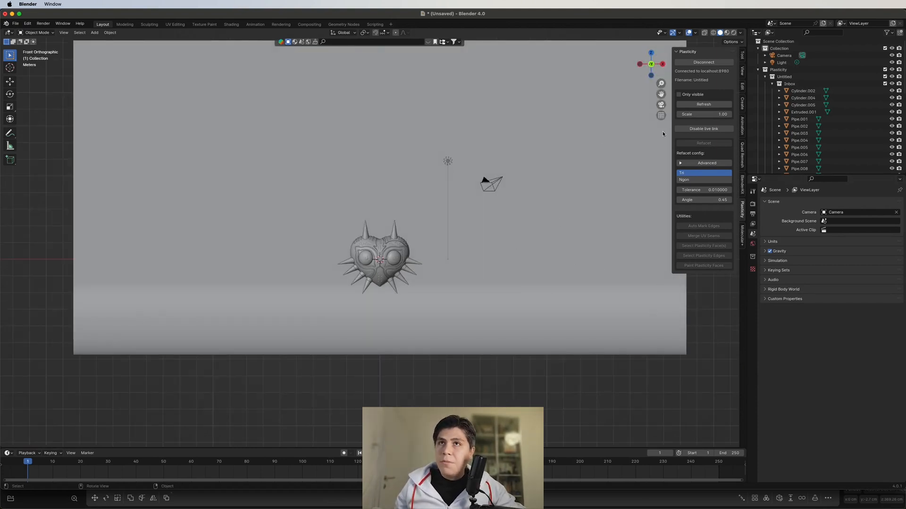
{"action": "left_click", "coordinate": [733, 33]}
{"action": "left_click", "coordinate": [752, 204]}
{"action": "left_click", "coordinate": [860, 202]}
{"action": "left_click", "coordinate": [838, 227]}
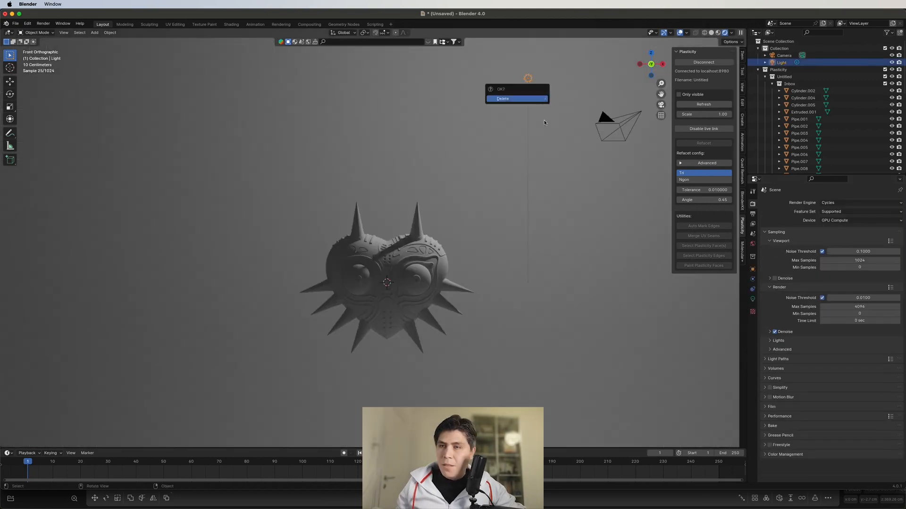
- Delete the scene's default light
{"action": "scroll", "coordinate": [469, 255], "scroll_direction": "up", "scroll_amount": 4}
{"action": "key", "text": "x"}
{"action": "left_click", "coordinate": [480, 236]}
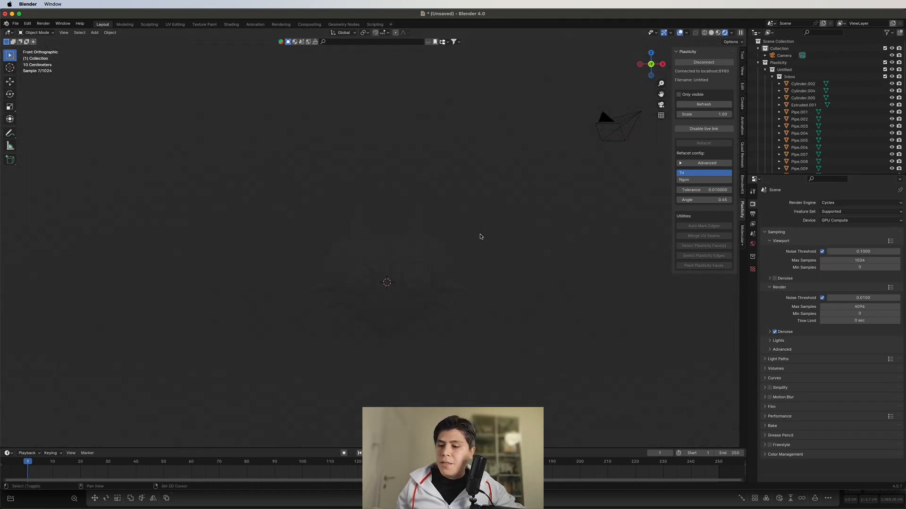
- Add an area light, raise it straight up above the mask and scale it up
{"action": "key", "text": "shift+a"}
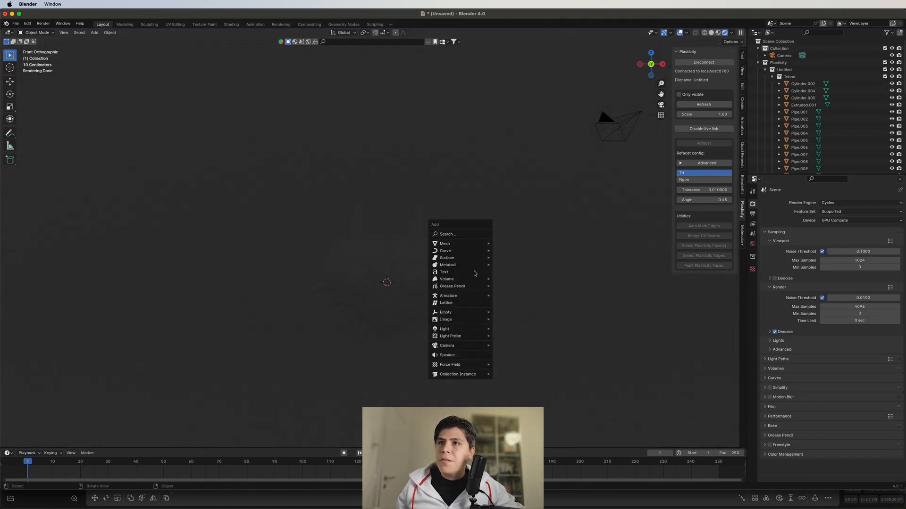
{"action": "mouse_move", "coordinate": [479, 331]}
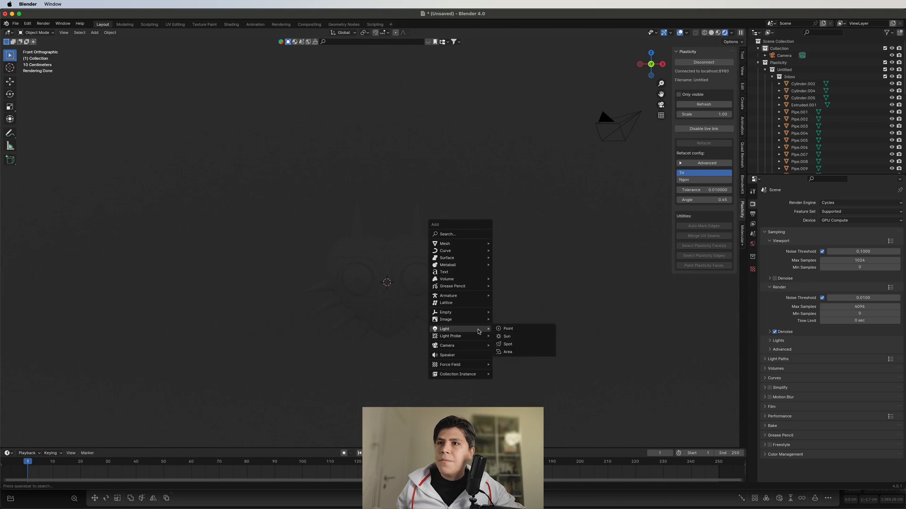
{"action": "left_click", "coordinate": [507, 352]}
{"action": "key", "text": "g"}
{"action": "key", "text": "z"}
{"action": "left_click", "coordinate": [468, 212]}
{"action": "key", "text": "s"}
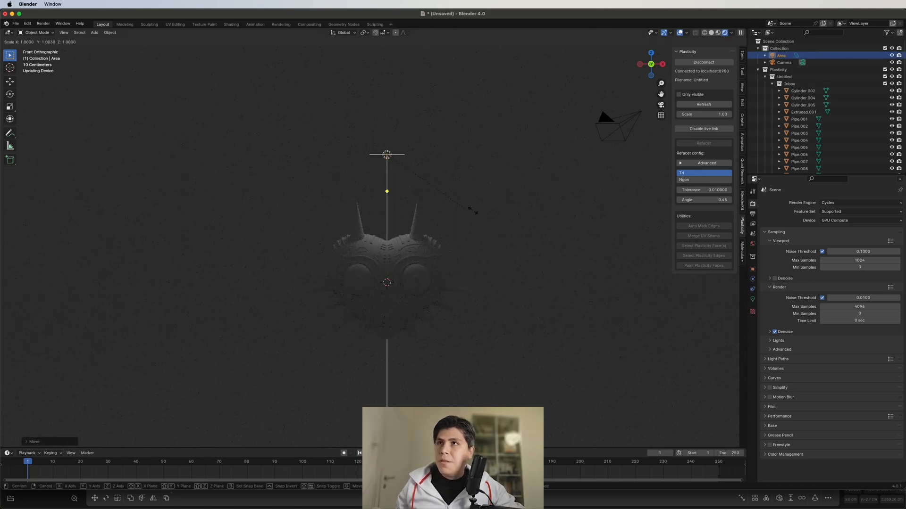
{"action": "left_click", "coordinate": [526, 208]}
- Set the area light's power to 100 W and move it farther above the mask
{"action": "left_click", "coordinate": [752, 299]}
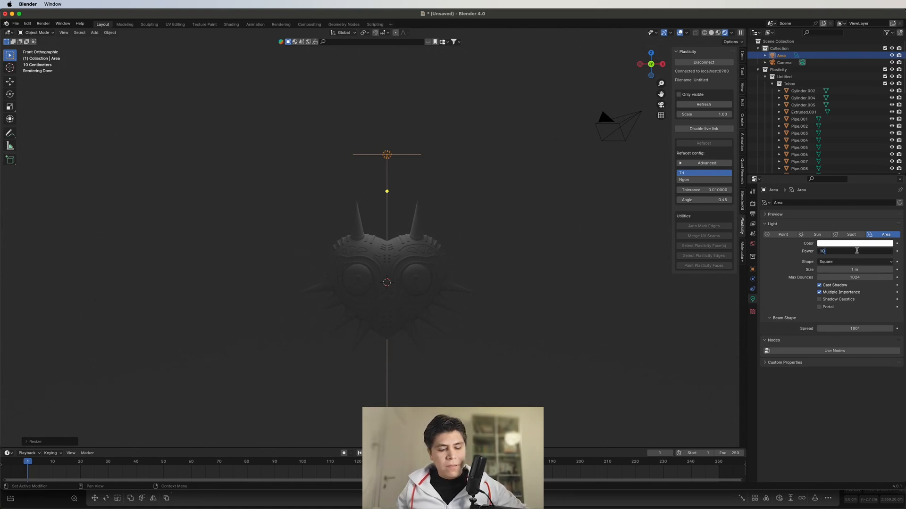
{"action": "type", "text": "100 W"}
{"action": "key", "text": "Return"}
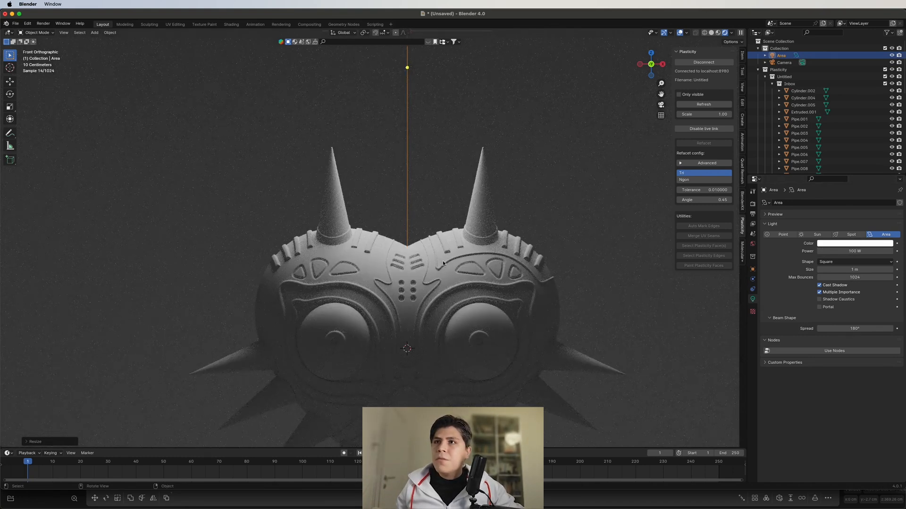
{"action": "key", "text": "g"}
{"action": "left_click", "coordinate": [460, 212]}
{"action": "scroll", "coordinate": [467, 225], "scroll_direction": "down", "scroll_amount": 2}
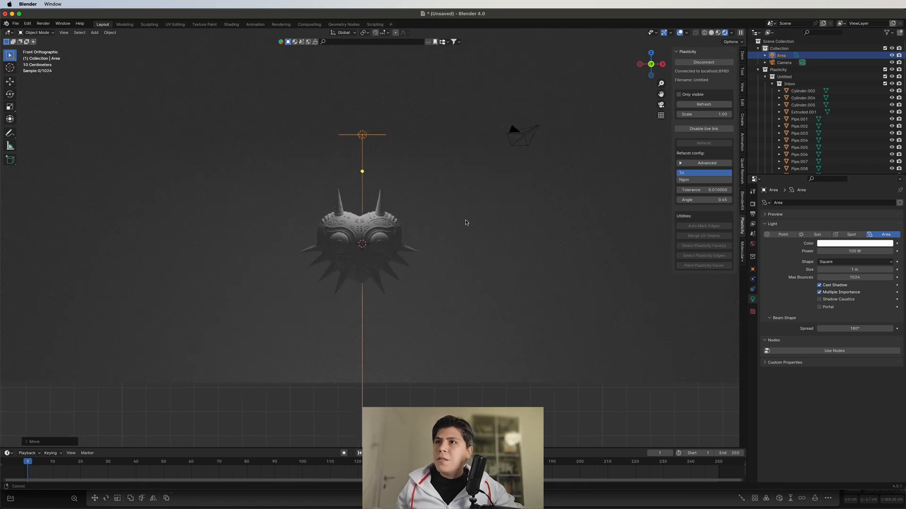
- Duplicate the area light straight below the mask and rotate the copy to shine upward
{"action": "key", "text": "shift+d"}
{"action": "scroll", "coordinate": [465, 223], "scroll_direction": "up", "scroll_amount": 1}
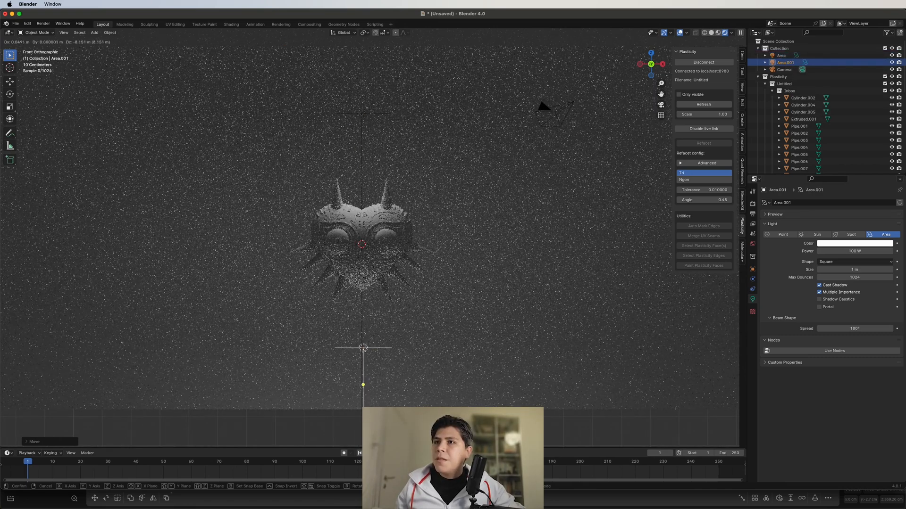
{"action": "key", "text": "Return"}
{"action": "key", "text": "r"}
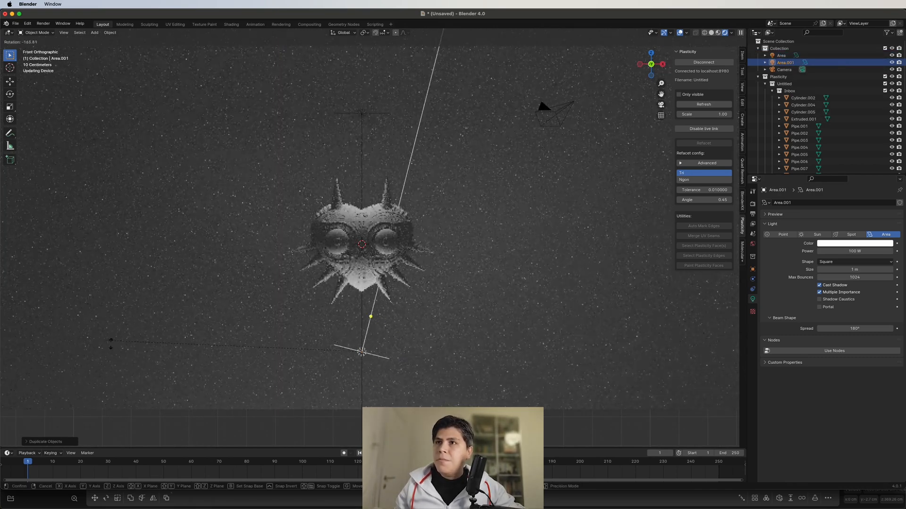
{"action": "left_click", "coordinate": [189, 384]}
{"action": "scroll", "coordinate": [327, 300], "scroll_direction": "up", "scroll_amount": 3}
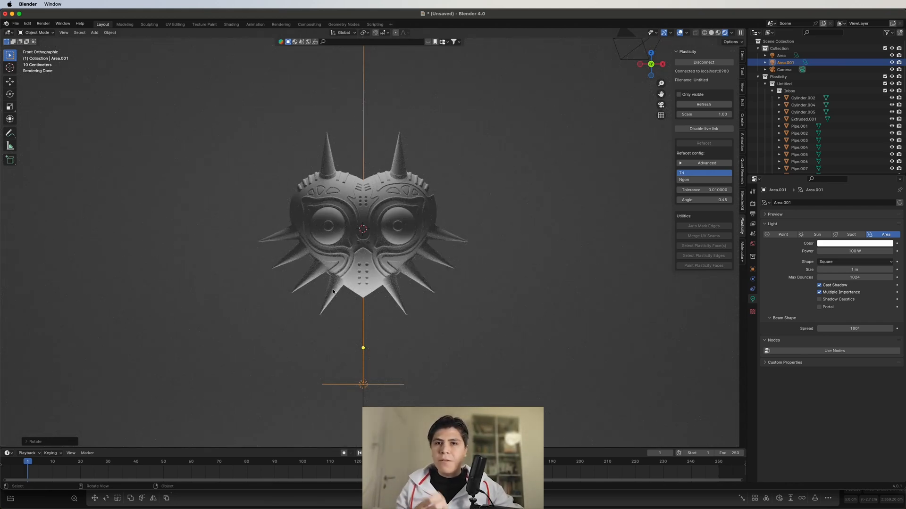
{"action": "scroll", "coordinate": [339, 293], "scroll_direction": "up", "scroll_amount": 3}
{"action": "scroll", "coordinate": [396, 302], "scroll_direction": "down", "scroll_amount": 3}
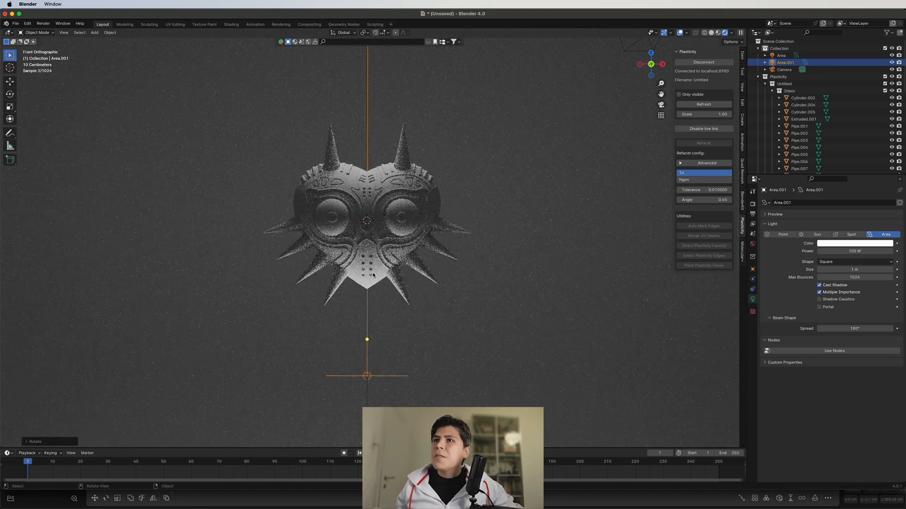
- Duplicate the lower area light to the right side of the mask and rotate it to face the mask
{"action": "scroll", "coordinate": [405, 306], "scroll_direction": "down", "scroll_amount": 2}
{"action": "key", "text": "shift+d"}
{"action": "key", "text": "r"}
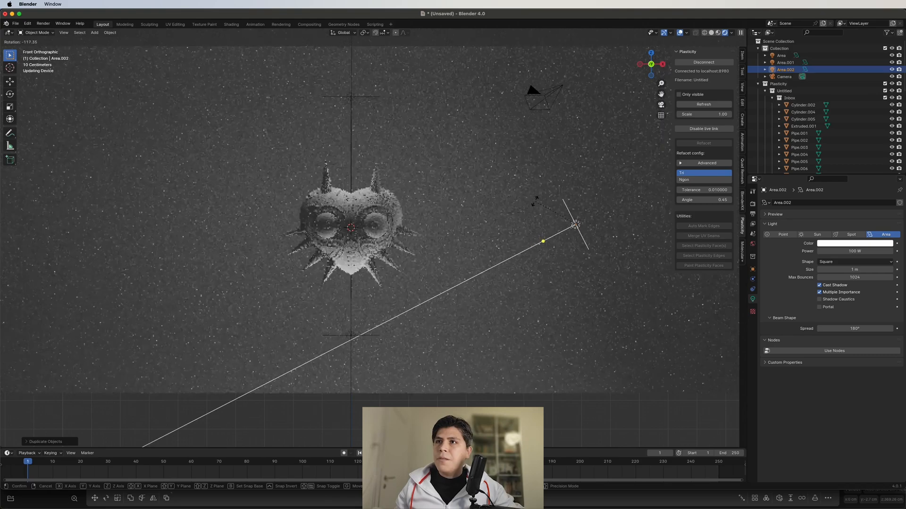
{"action": "left_click", "coordinate": [535, 200]}
- Duplicate the side light to the left of the mask and rotate it to face the mask
{"action": "key", "text": "shift+d"}
{"action": "left_click", "coordinate": [5, 214]}
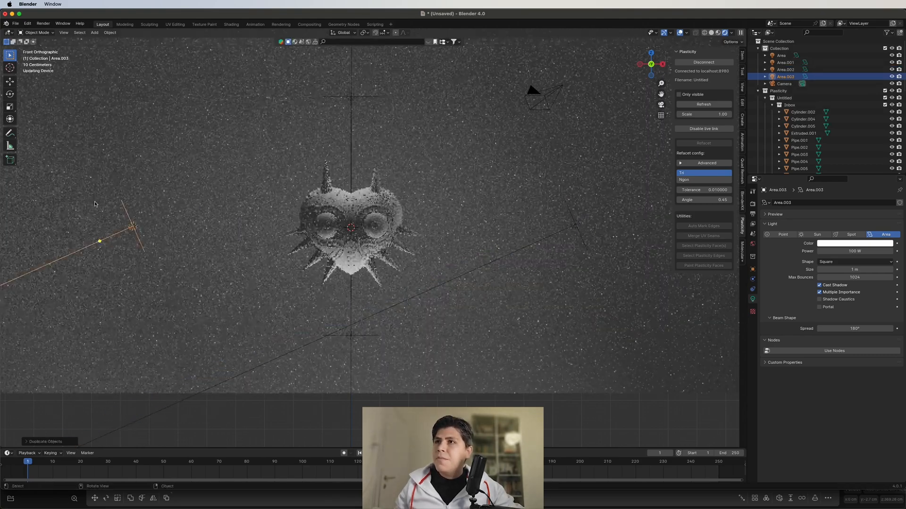
{"action": "key", "text": "r"}
{"action": "left_click", "coordinate": [111, 79]}
- Add a new material to the backdrop and give it a dark red base color
{"action": "left_click", "coordinate": [481, 216]}
{"action": "scroll", "coordinate": [493, 224], "scroll_direction": "up", "scroll_amount": 4}
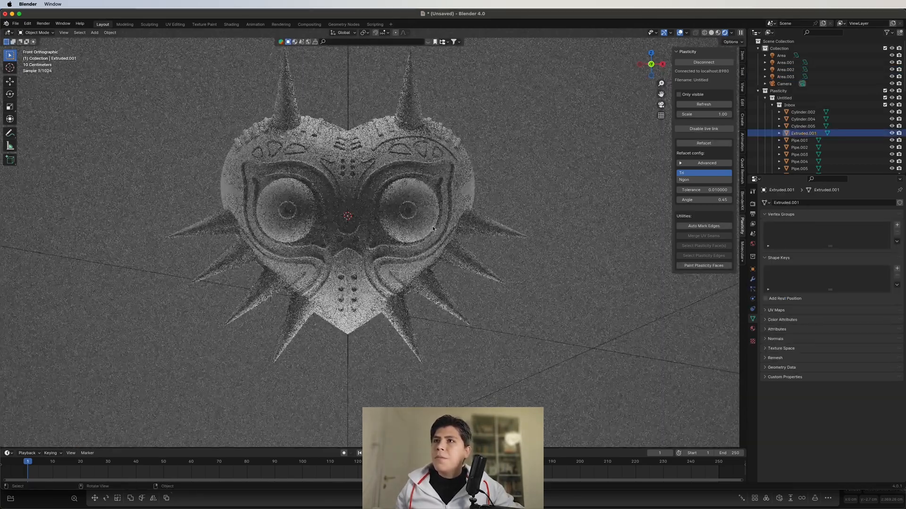
{"action": "scroll", "coordinate": [460, 213], "scroll_direction": "down", "scroll_amount": 3}
{"action": "middle_click_drag", "start_coordinate": [460, 214], "coordinate": [449, 233], "text": "shift"}
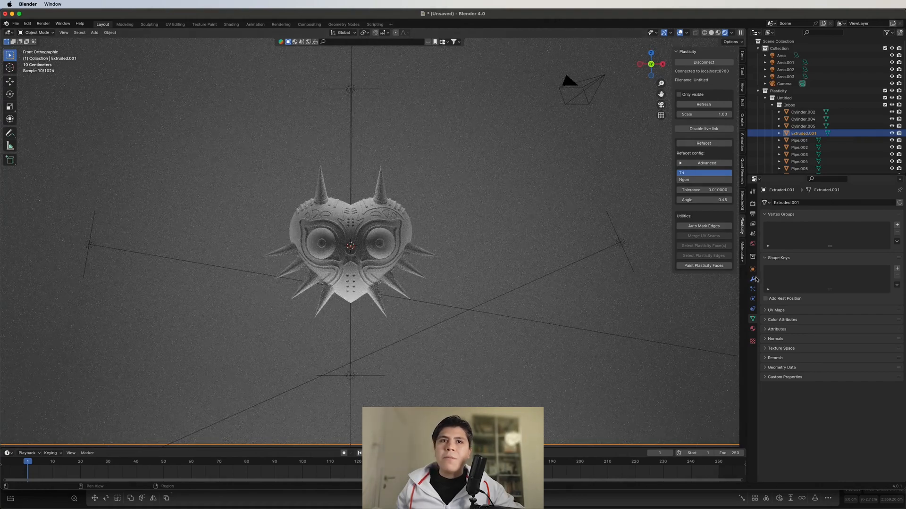
{"action": "left_click", "coordinate": [753, 330]}
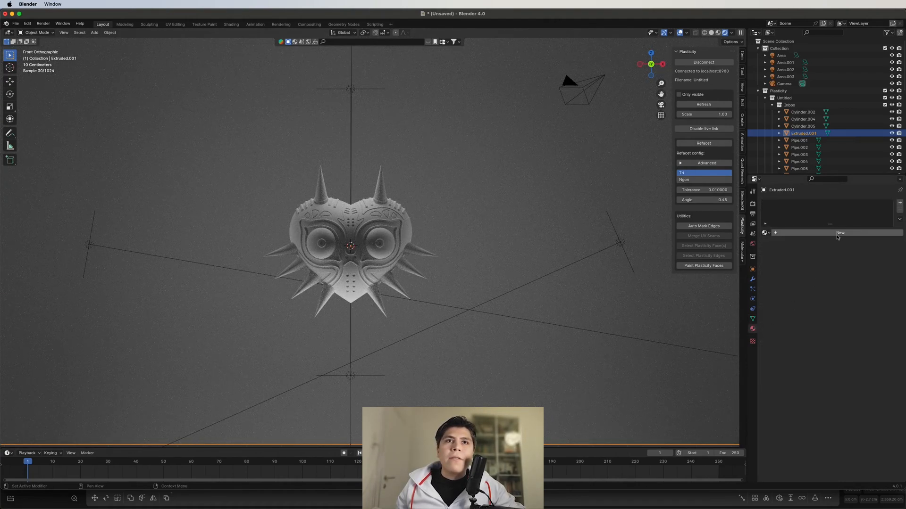
{"action": "left_click", "coordinate": [838, 234]}
{"action": "left_click", "coordinate": [845, 278]}
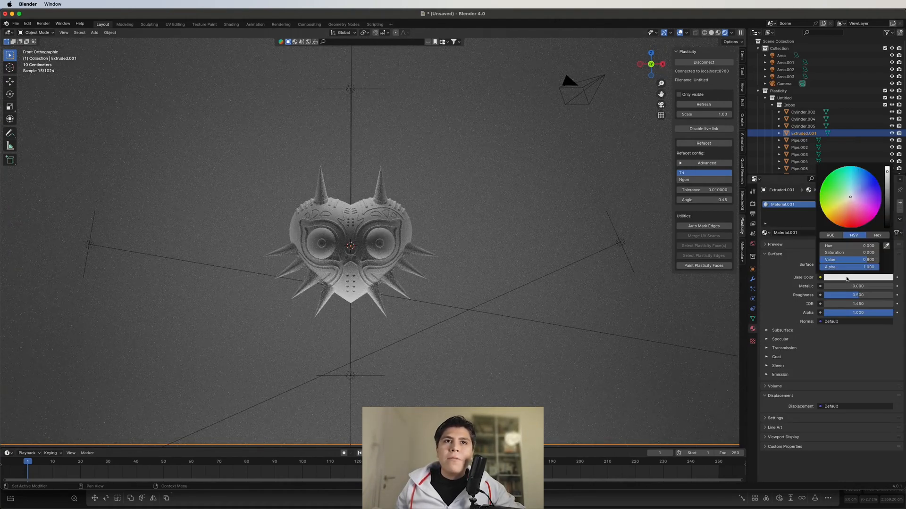
{"action": "mouse_move", "coordinate": [888, 174]}
{"action": "left_mouse_down"}
{"action": "mouse_move", "coordinate": [887, 222]}
{"action": "mouse_move", "coordinate": [851, 220]}
{"action": "left_mouse_up"}
{"action": "left_click_drag", "start_coordinate": [887, 215], "coordinate": [887, 191]}
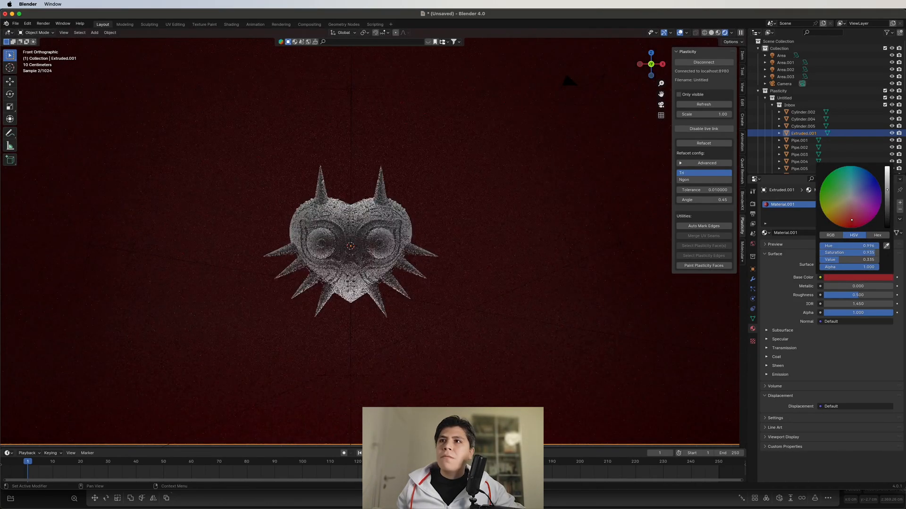
- Add a new material to the heart-shaped mask body and give it a purple base color
{"action": "scroll", "coordinate": [532, 193], "scroll_direction": "up", "scroll_amount": 4}
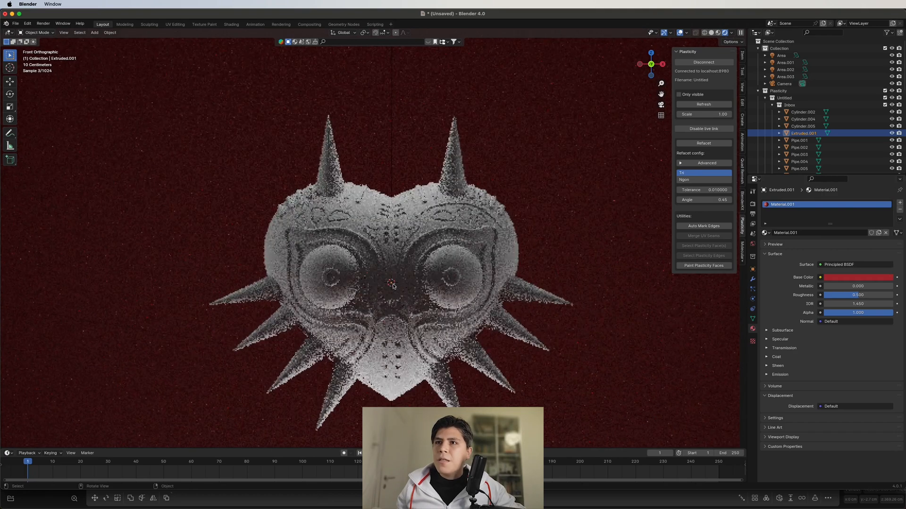
{"action": "left_click", "coordinate": [516, 250]}
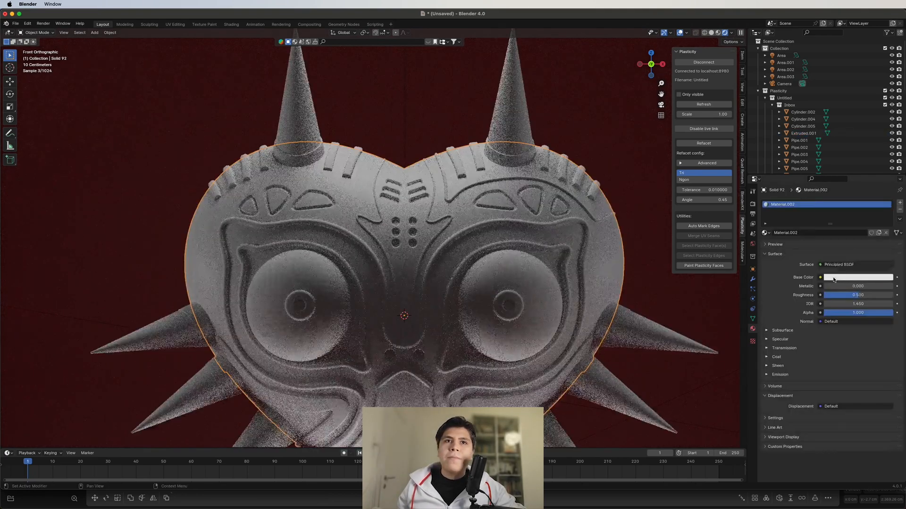
{"action": "left_click", "coordinate": [858, 277]}
{"action": "left_click", "coordinate": [862, 186]}
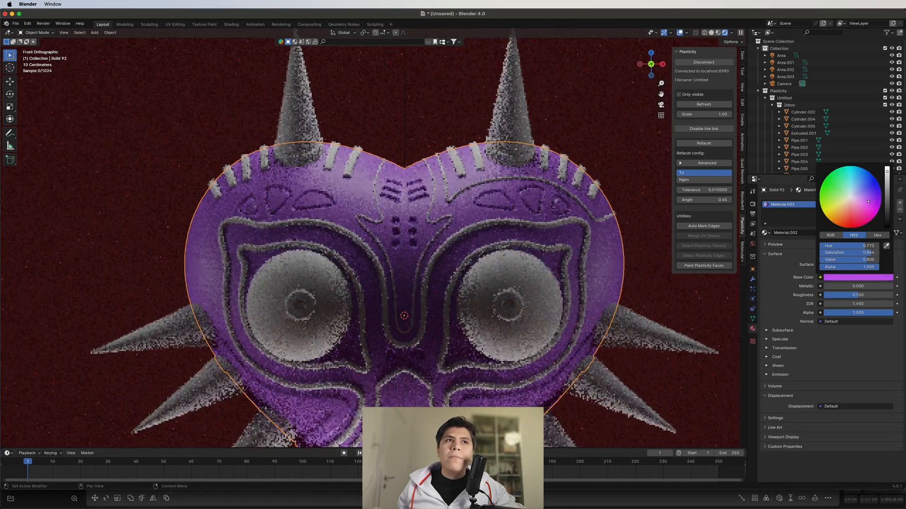
- Add a new material to the large outline around the eyes and give it a near-black base color
{"action": "left_click", "coordinate": [833, 233]}
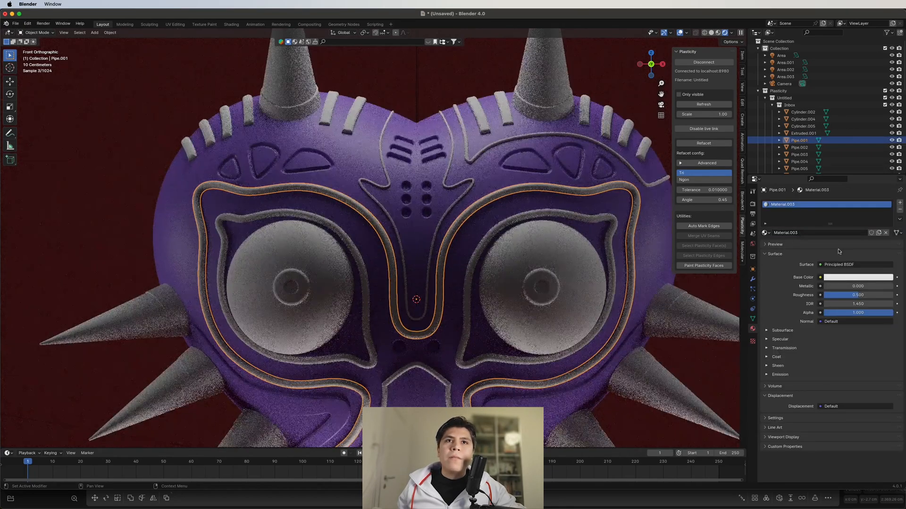
{"action": "left_click", "coordinate": [845, 278]}
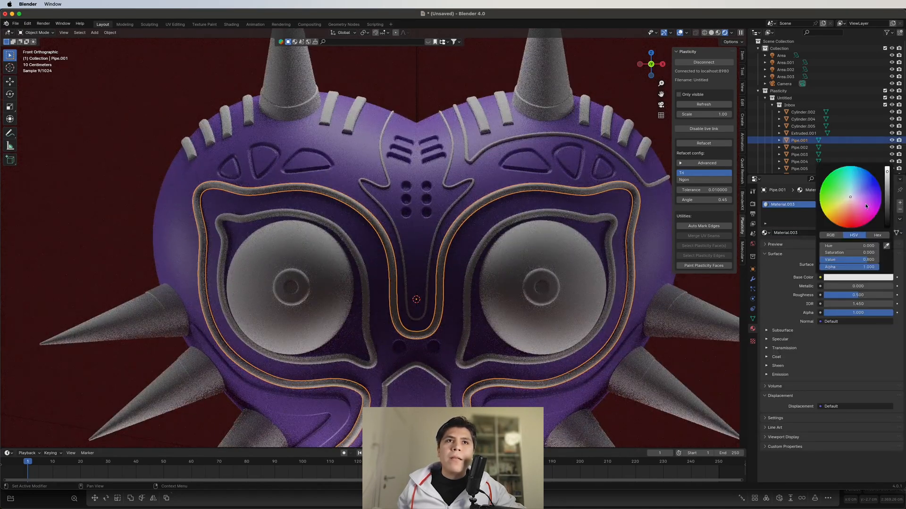
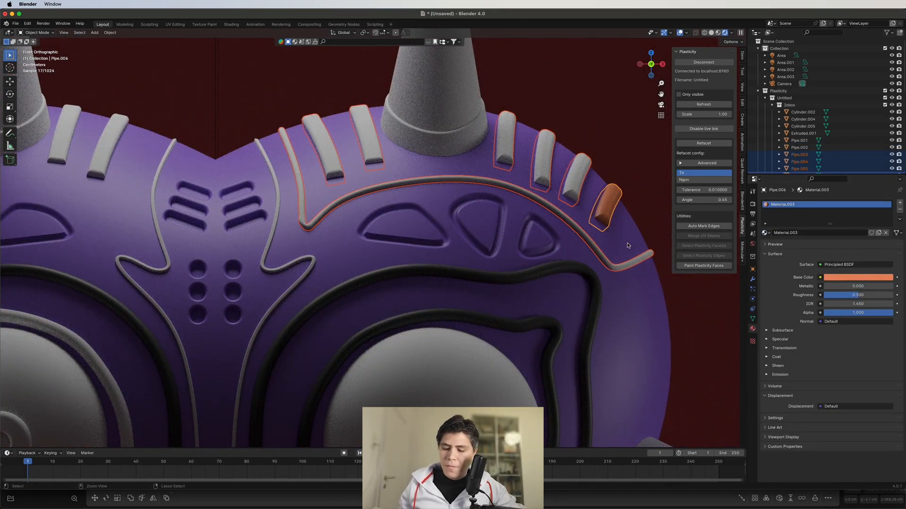
- Link the orange ridge's material to the other selected right-side ridges and the curved brow line
{"action": "key", "text": "ctrl+l"}
{"action": "mouse_move", "coordinate": [560, 237]}
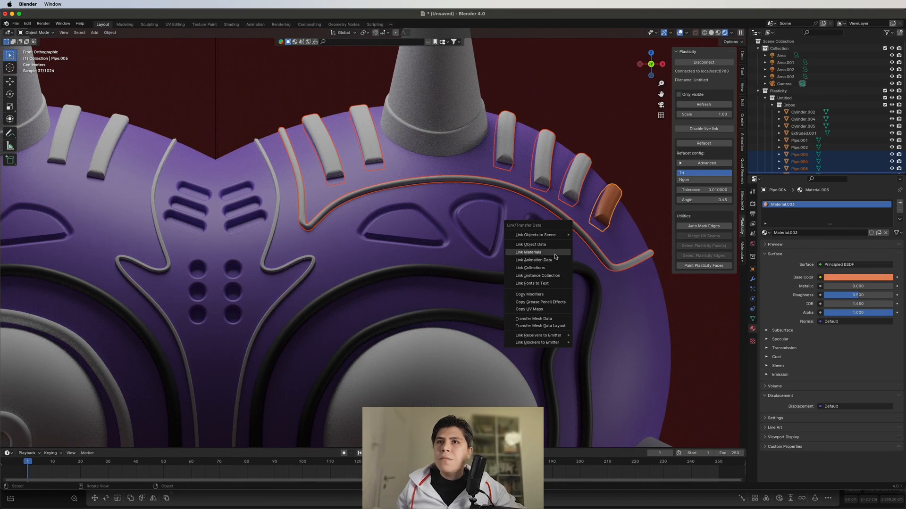
{"action": "left_click", "coordinate": [555, 253]}
- Replace the curved brow line's orange material with the existing dark material
{"action": "left_click", "coordinate": [566, 235]}
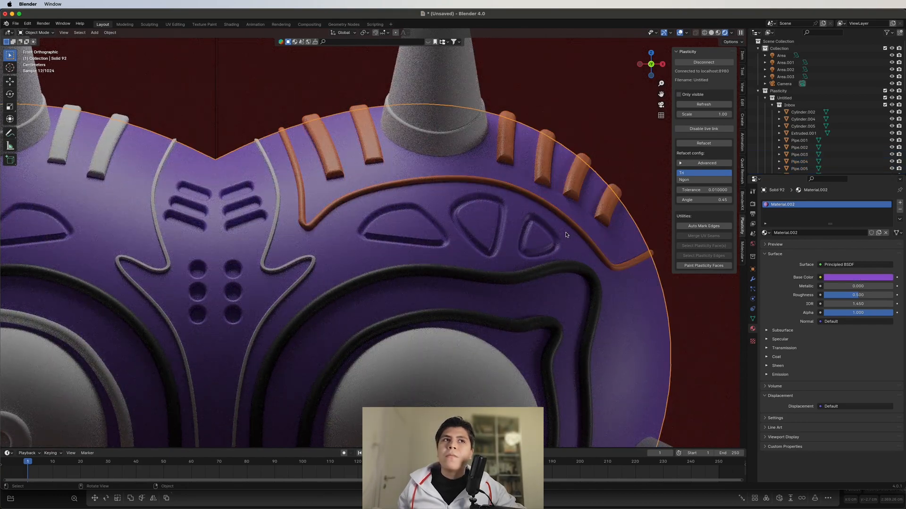
{"action": "left_click", "coordinate": [573, 224]}
{"action": "left_click", "coordinate": [765, 232]}
{"action": "left_click", "coordinate": [781, 242]}
- Select the ridges on the mask's left side and link the orange ridge material to them
{"action": "middle_click_drag", "start_coordinate": [352, 252], "coordinate": [721, 288], "text": "shift"}
{"action": "scroll", "coordinate": [472, 212], "scroll_direction": "down", "scroll_amount": 2}
{"action": "left_click", "coordinate": [468, 201]}
{"action": "left_click", "coordinate": [468, 202]}
{"action": "left_click", "coordinate": [439, 196], "text": "shift"}
{"action": "left_click", "coordinate": [315, 211], "text": "shift"}
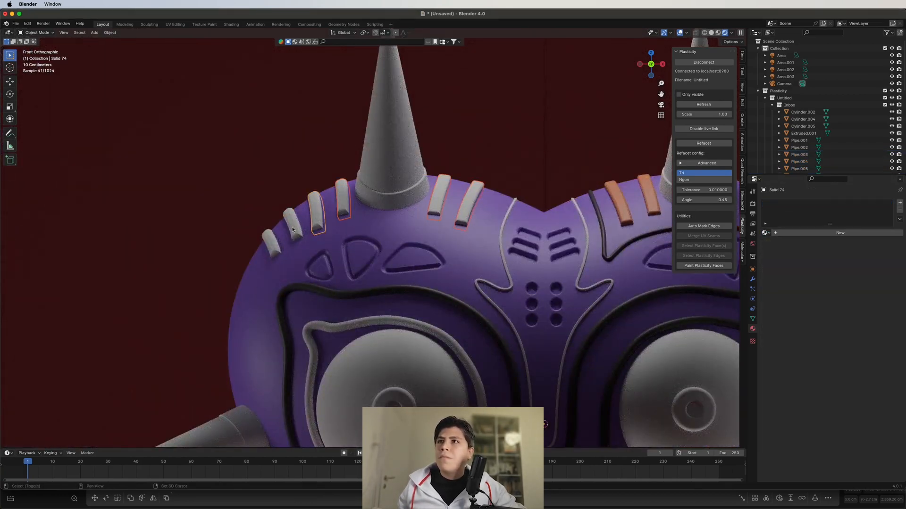
{"action": "left_click", "coordinate": [619, 203], "text": "shift"}
{"action": "key", "text": "ctrl+l"}
{"action": "left_click", "coordinate": [618, 203]}
- Mirror the dark curved brow line to the other side of the mask with a modifier
{"action": "scroll", "coordinate": [566, 212], "scroll_direction": "down", "scroll_amount": 2}
{"action": "left_click", "coordinate": [513, 226]}
{"action": "left_click", "coordinate": [606, 162]}
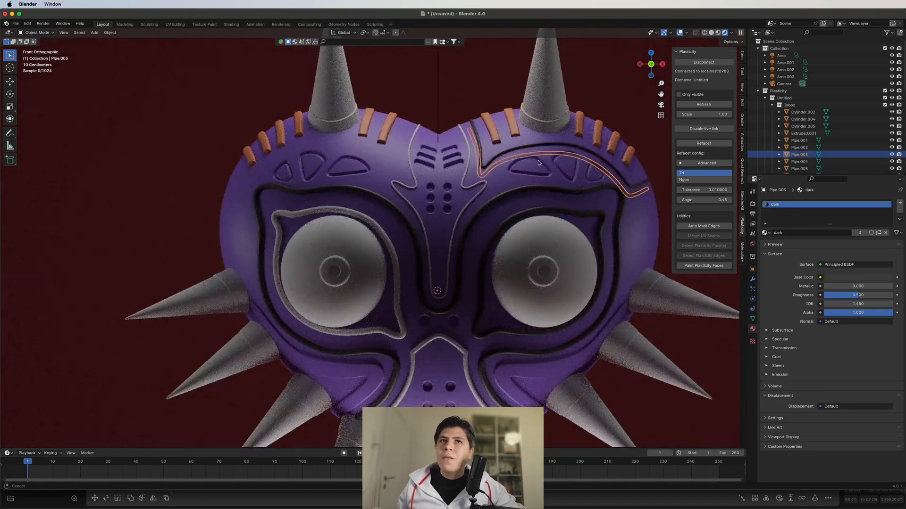
{"action": "middle_click_drag", "start_coordinate": [621, 155], "coordinate": [619, 174], "text": "shift"}
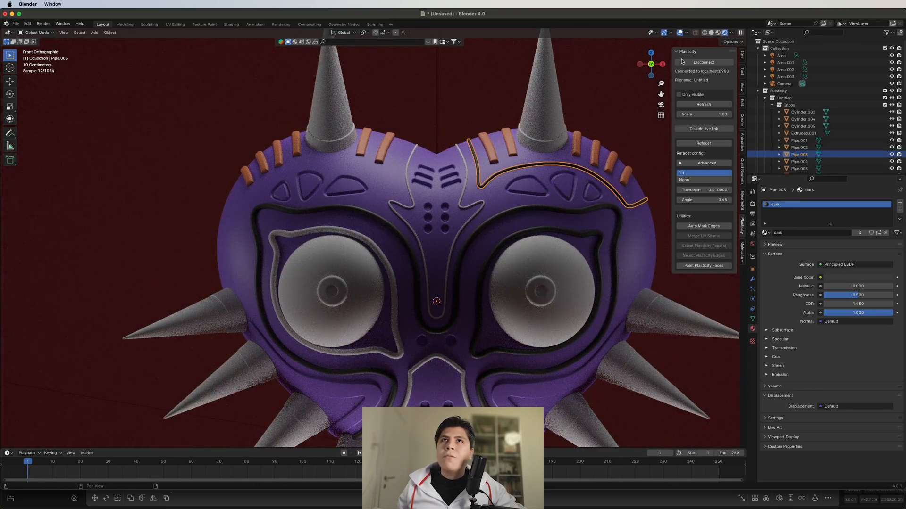
{"action": "left_click", "coordinate": [659, 190]}
{"action": "left_click", "coordinate": [753, 279]}
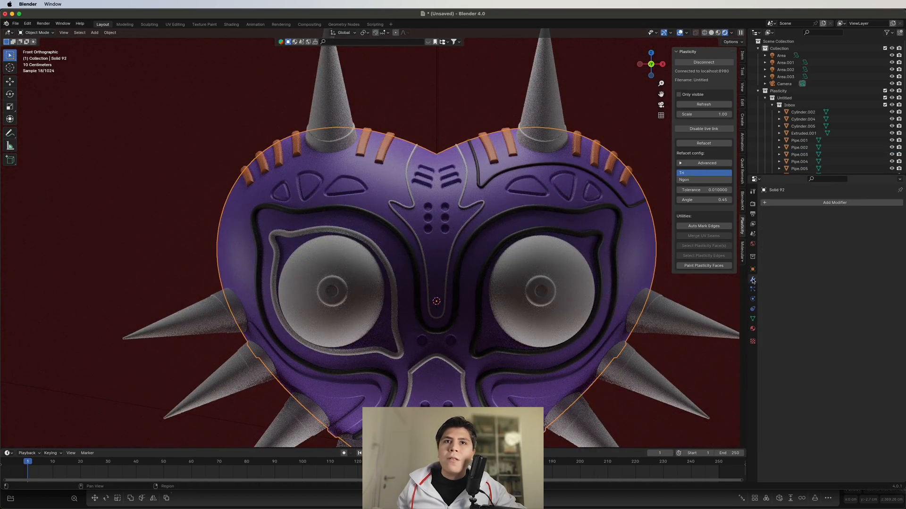
{"action": "left_click", "coordinate": [813, 205]}
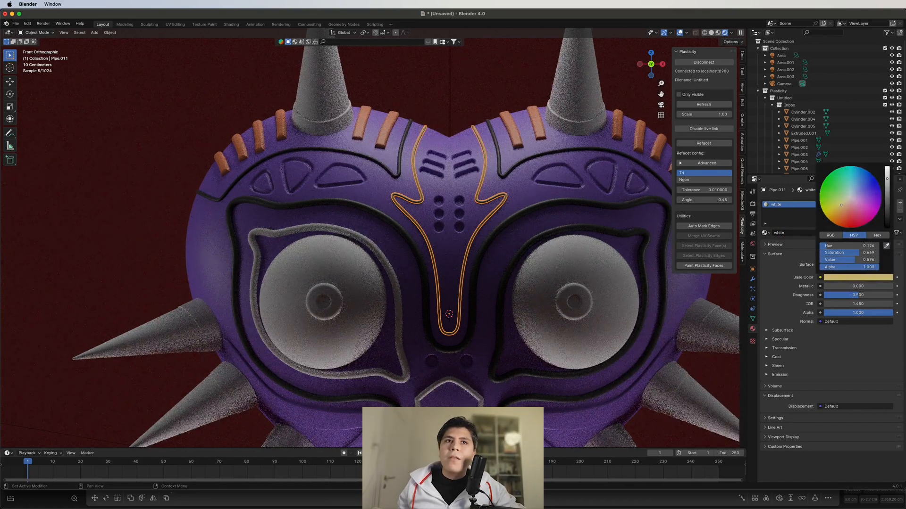
- Desaturate the base color of the white material on the central nose outline to a pale beige
{"action": "left_click_drag", "start_coordinate": [843, 204], "coordinate": [845, 202]}
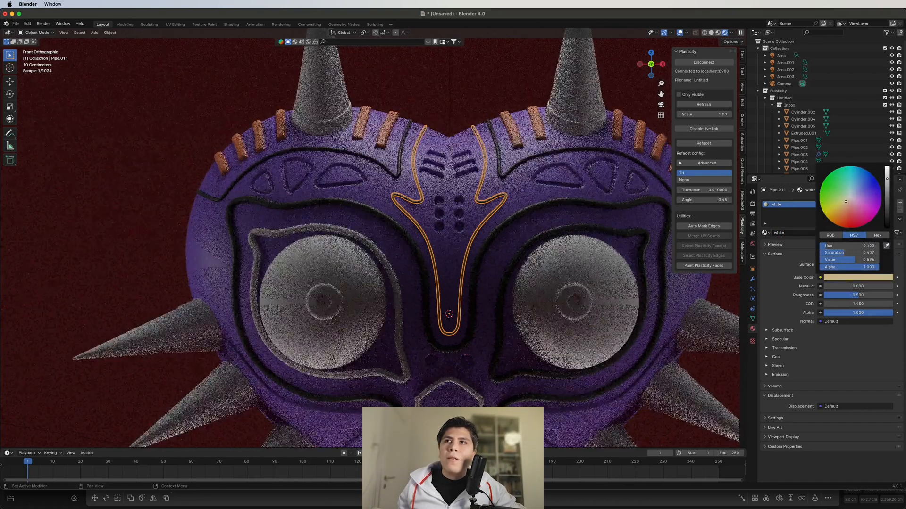
{"action": "left_click", "coordinate": [454, 82]}
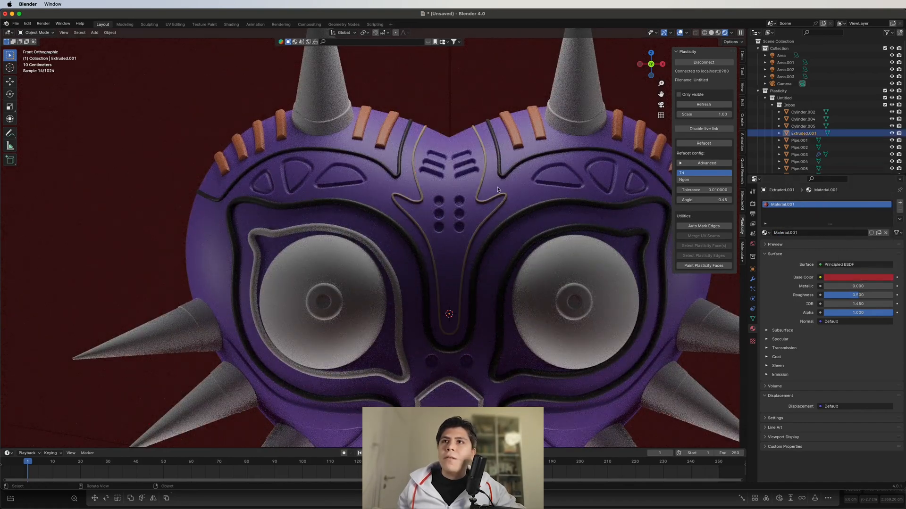
- Add a new material to the top right horn and give it an olive-yellow base color
{"action": "scroll", "coordinate": [505, 204], "scroll_direction": "down", "scroll_amount": 4}
{"action": "left_click", "coordinate": [478, 100]}
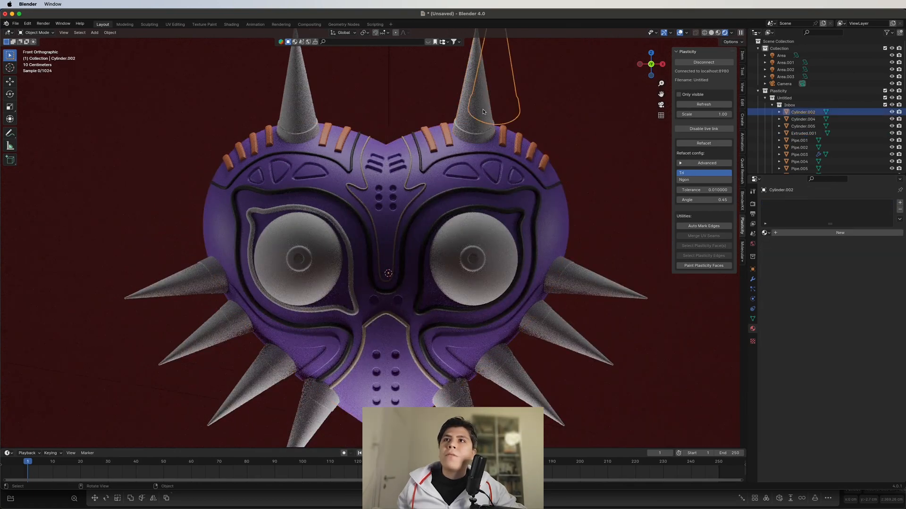
{"action": "scroll", "coordinate": [482, 109], "scroll_direction": "up", "scroll_amount": 3}
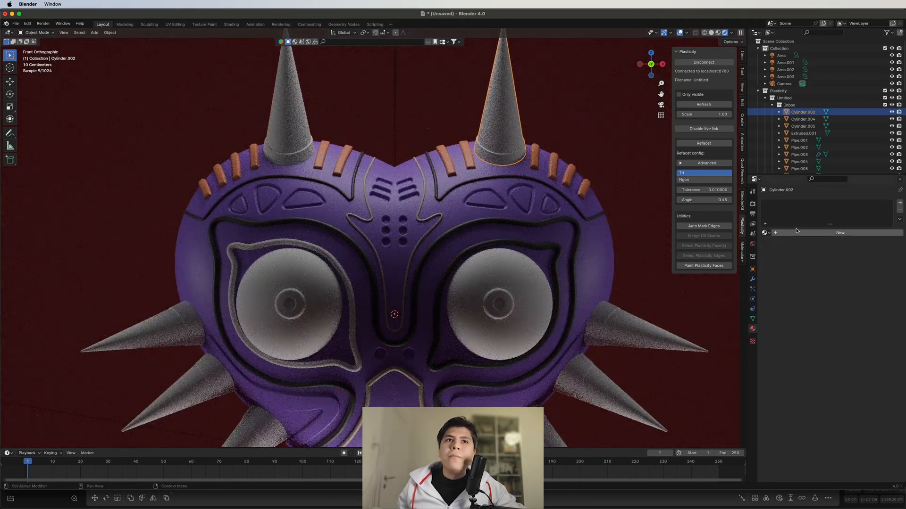
{"action": "left_click", "coordinate": [797, 234]}
{"action": "left_click", "coordinate": [858, 278]}
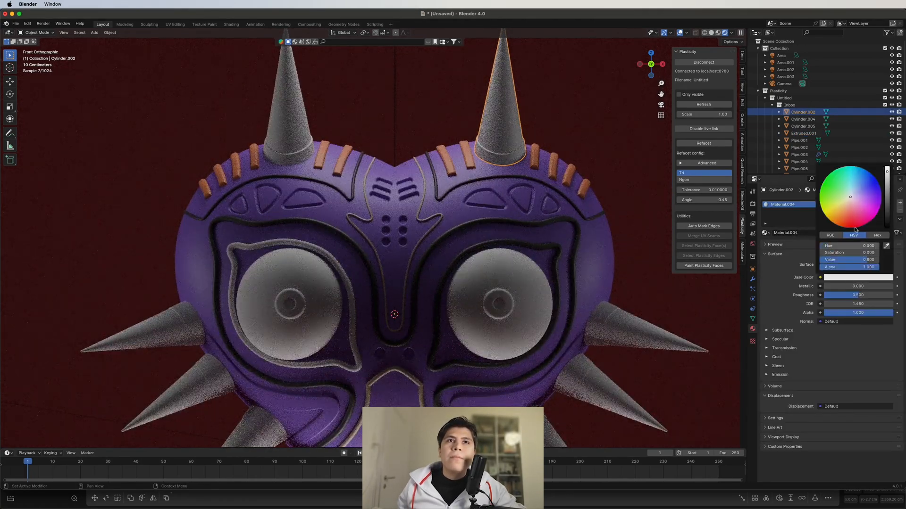
{"action": "left_click", "coordinate": [834, 208]}
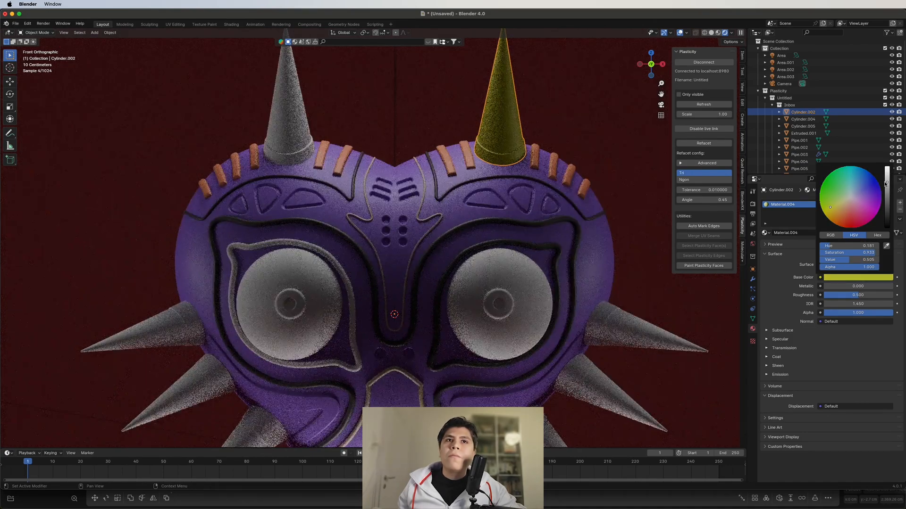
- Give the uppermost right side spike an olive material and the spike below it a brown one
{"action": "middle_click_drag", "start_coordinate": [640, 290], "coordinate": [629, 268], "text": "shift"}
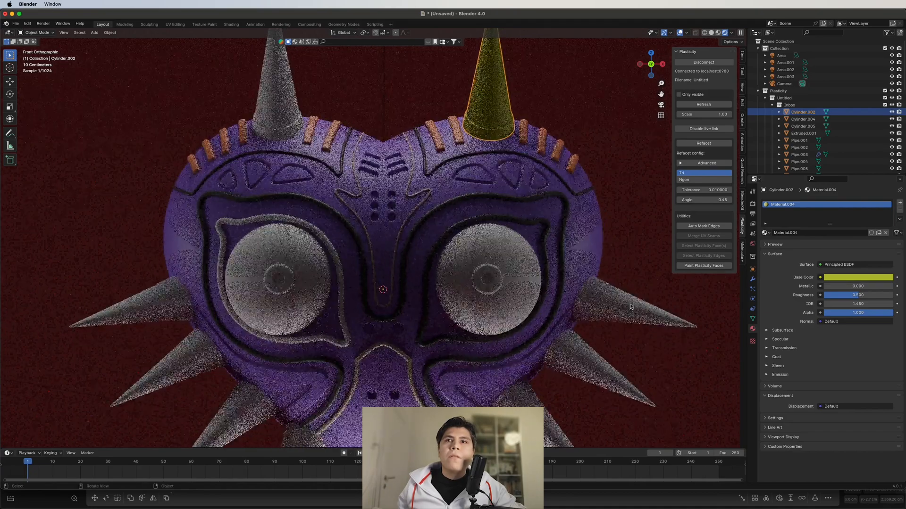
{"action": "left_click", "coordinate": [627, 301]}
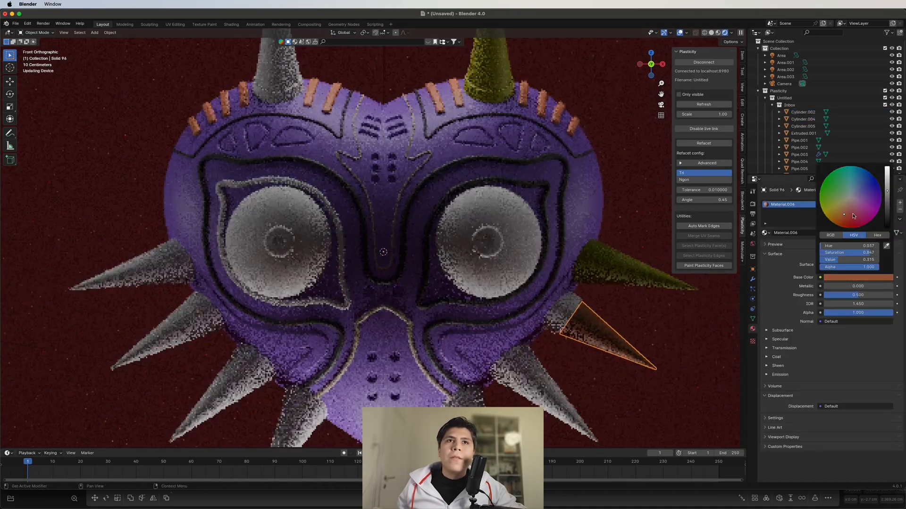
{"action": "left_click", "coordinate": [842, 210]}
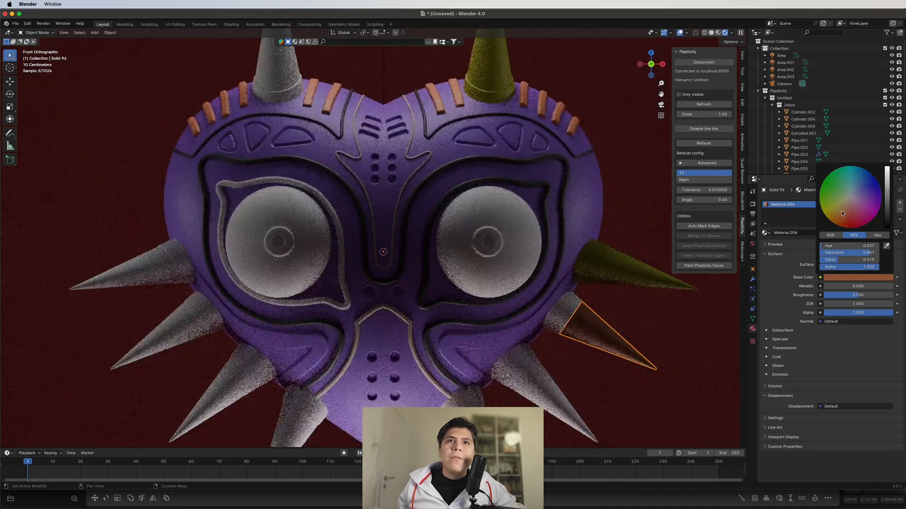
{"action": "left_click", "coordinate": [671, 395]}
- Add a new material to the third right side spike and give it a yellow-green base color
{"action": "middle_click_drag", "start_coordinate": [672, 395], "coordinate": [685, 340], "text": "shift"}
{"action": "left_click", "coordinate": [569, 348]}
{"action": "left_click", "coordinate": [809, 233]}
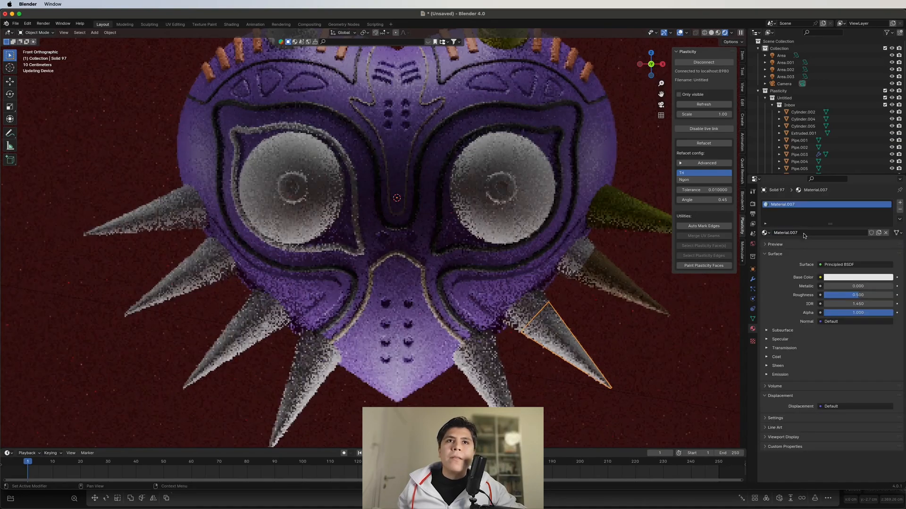
{"action": "left_click", "coordinate": [854, 277]}
{"action": "left_click", "coordinate": [833, 204]}
- Add a new material to the lowest right spike and give it a dark blue base color
{"action": "left_click", "coordinate": [493, 377]}
{"action": "left_click_drag", "start_coordinate": [886, 181], "coordinate": [857, 180]}
{"action": "left_click", "coordinate": [845, 232]}
{"action": "left_click", "coordinate": [853, 278]}
{"action": "left_click_drag", "start_coordinate": [887, 181], "coordinate": [887, 191]}
{"action": "scroll", "coordinate": [542, 264], "scroll_direction": "down", "scroll_amount": 5}
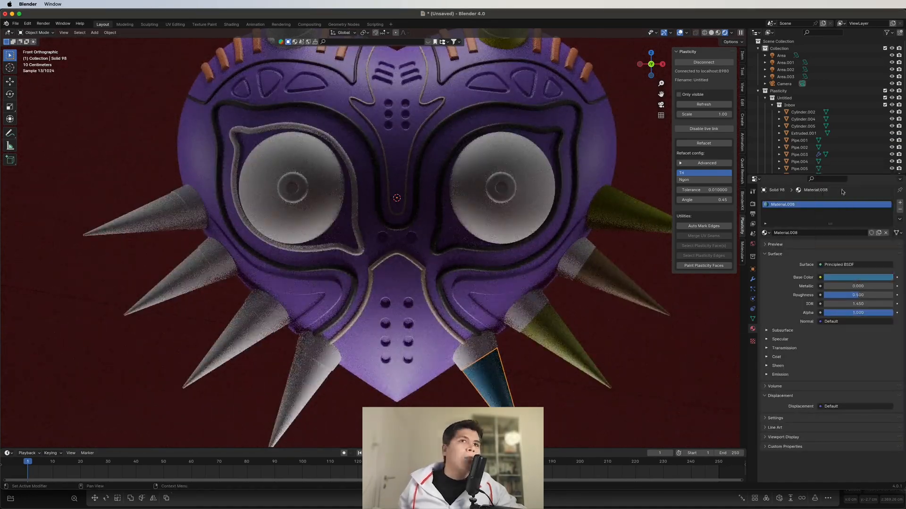
- Give the four left side spikes the same olive, brown, yellow-green and dark blue materials as their right side counterparts
{"action": "left_click", "coordinate": [566, 262]}
{"action": "left_click", "coordinate": [300, 349]}
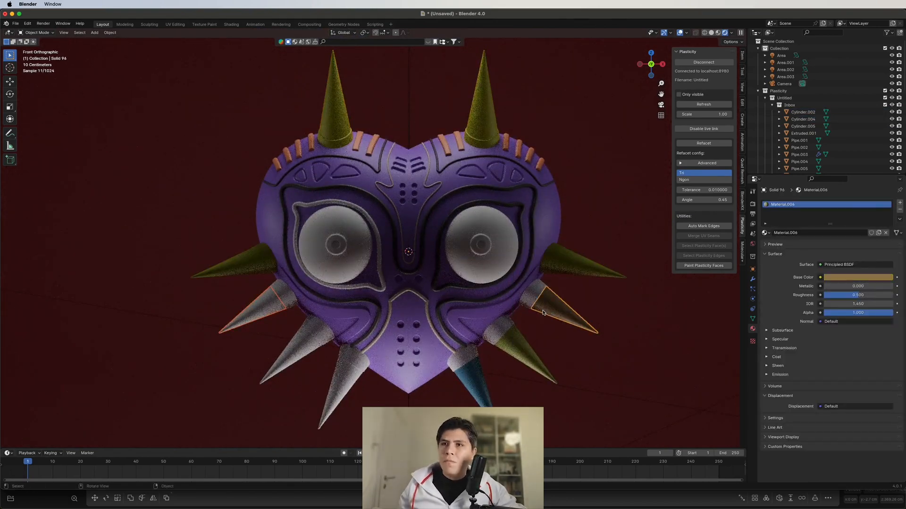
{"action": "left_click", "coordinate": [764, 233]}
{"action": "left_click", "coordinate": [341, 392]}
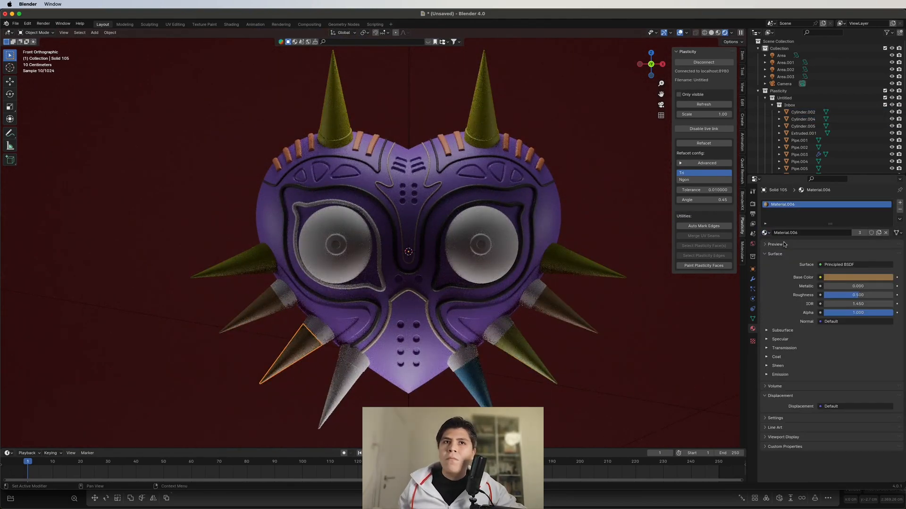
{"action": "left_click", "coordinate": [840, 233]}
{"action": "left_click", "coordinate": [858, 278]}
{"action": "left_click_drag", "start_coordinate": [849, 198], "coordinate": [856, 187]}
- Select the backdrop and open its base color for inspection
{"action": "left_click", "coordinate": [803, 133]}
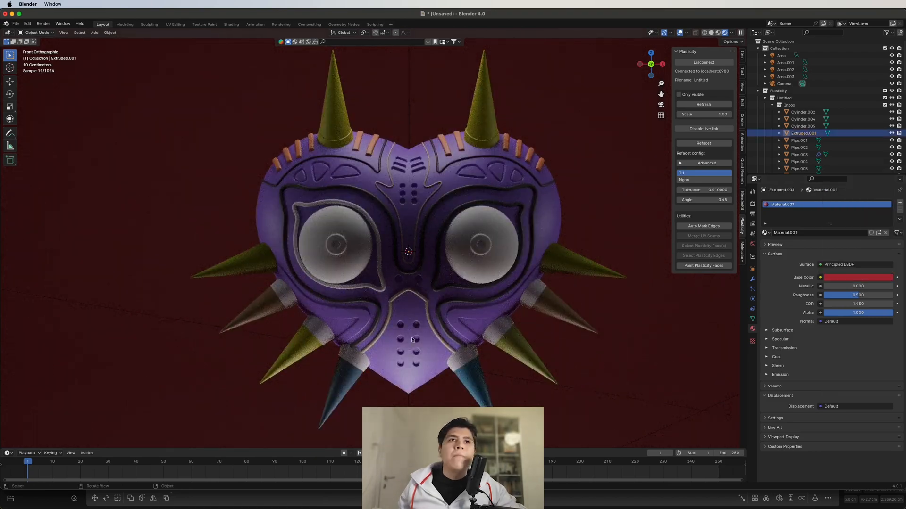
{"action": "left_click", "coordinate": [857, 277]}
{"action": "scroll", "coordinate": [379, 365], "scroll_direction": "up", "scroll_amount": 2}
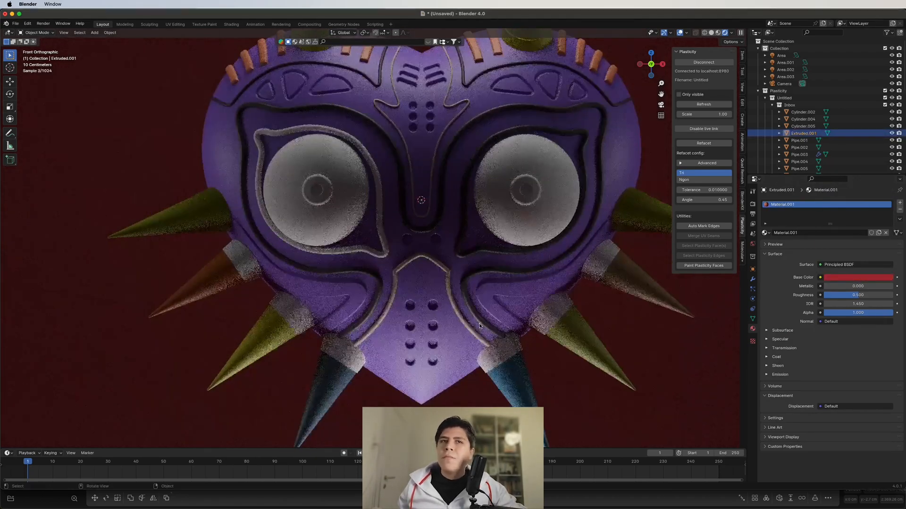
- Add a second material slot to the mask body and select the linked faces of its right half in Edit Mode
{"action": "left_click", "coordinate": [432, 308]}
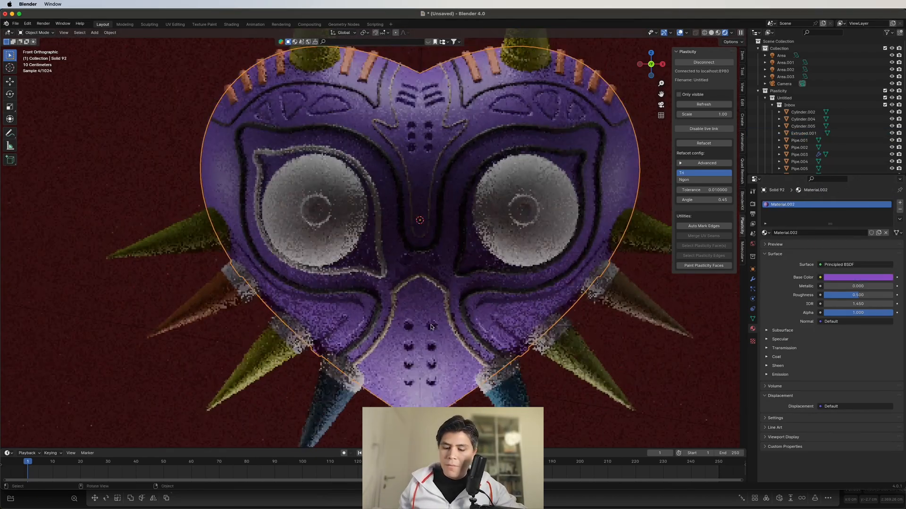
{"action": "left_click", "coordinate": [899, 202]}
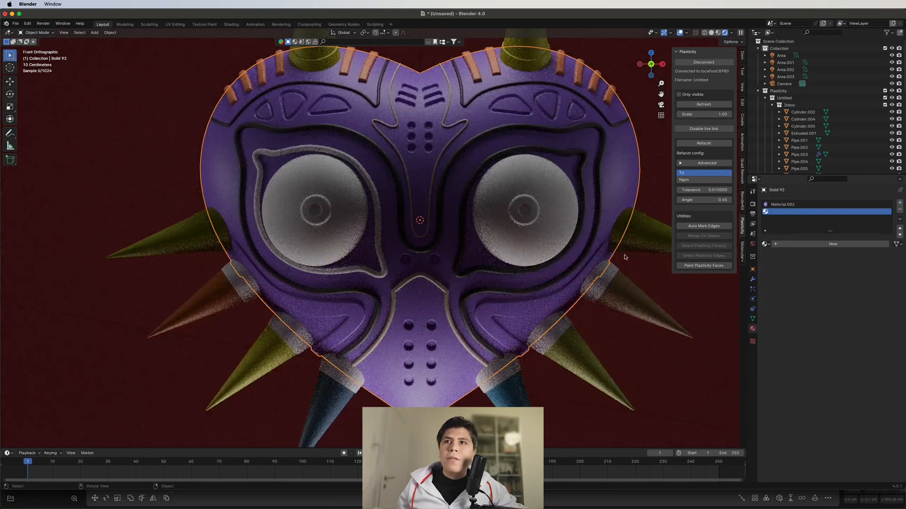
{"action": "key", "text": "Tab"}
{"action": "key", "text": "l"}
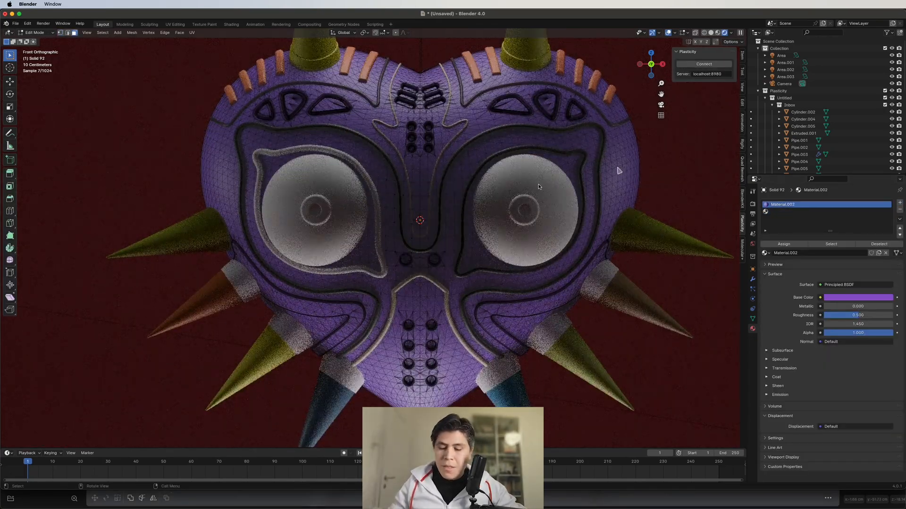
{"action": "key", "text": "l"}
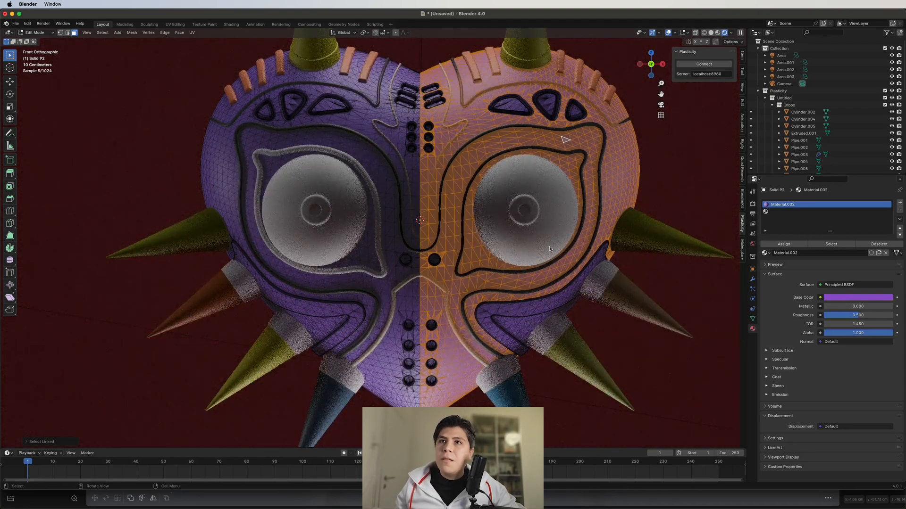
- Switch to Plasticity and unhide the mask's construction curves, starting from Curve.001
{"action": "key", "text": "super+Tab"}
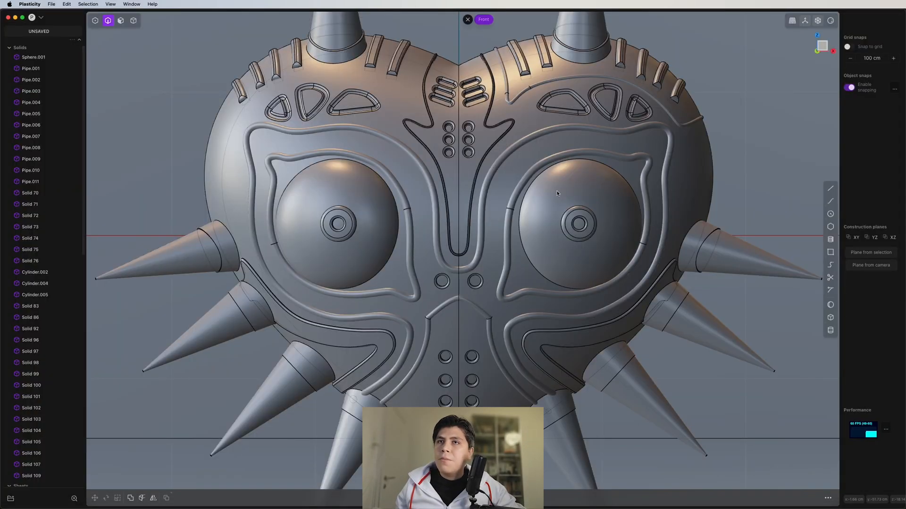
{"action": "scroll", "coordinate": [66, 333], "scroll_direction": "down", "scroll_amount": 15}
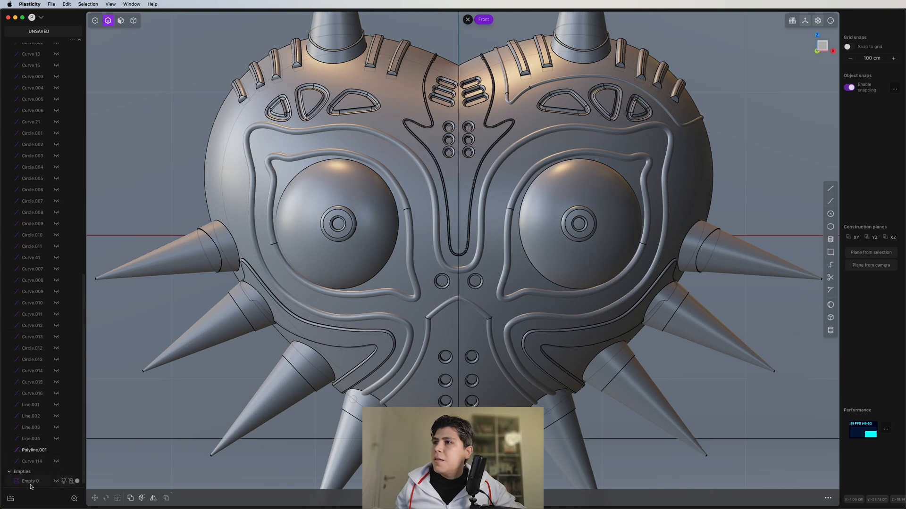
{"action": "scroll", "coordinate": [42, 180], "scroll_direction": "up", "scroll_amount": 5}
{"action": "left_click", "coordinate": [33, 86]}
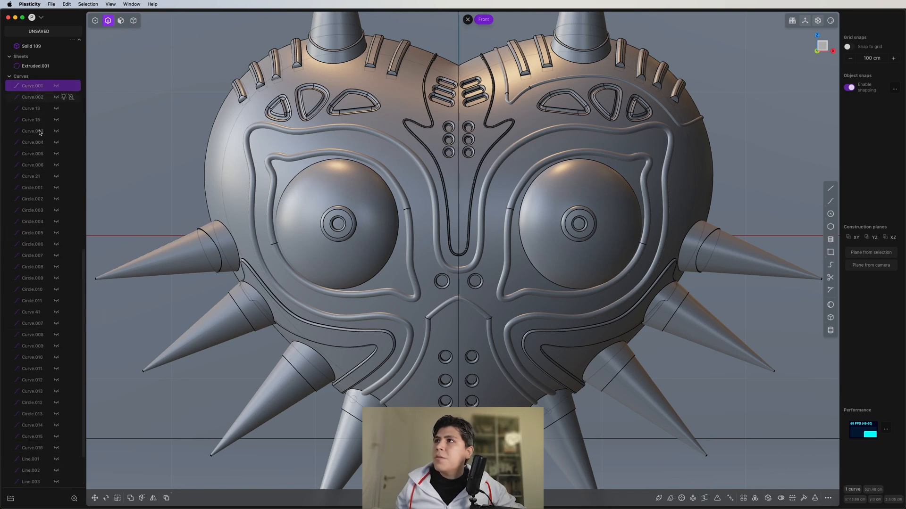
{"action": "scroll", "coordinate": [26, 443], "scroll_direction": "down", "scroll_amount": 4}
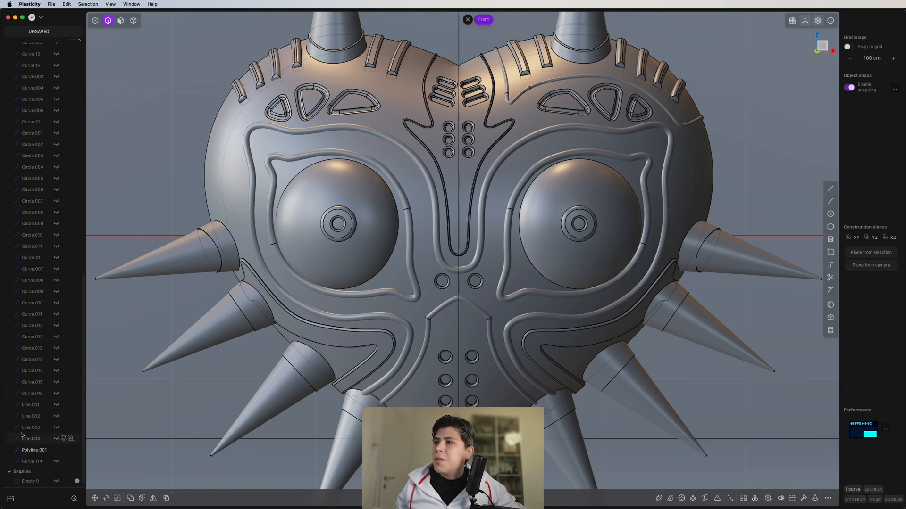
- Mirror the right eye's outline curve across the mask's vertical center plane onto the left eye
{"action": "left_click", "coordinate": [672, 131]}
{"action": "left_click", "coordinate": [628, 160]}
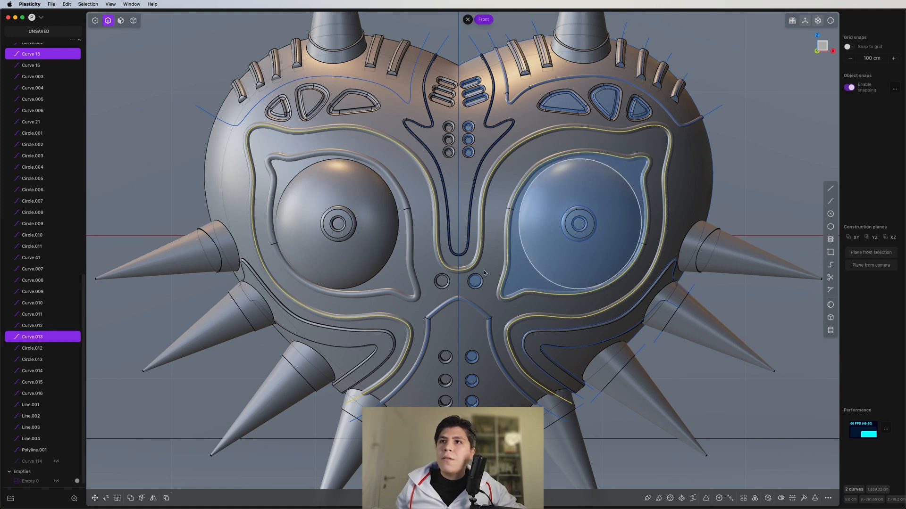
{"action": "key", "text": "o"}
{"action": "key", "text": "Escape"}
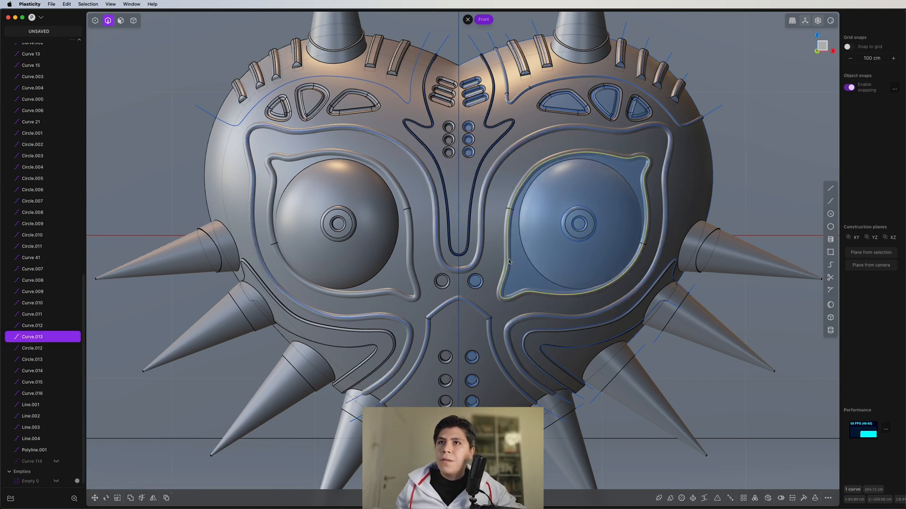
{"action": "key", "text": "alt+x"}
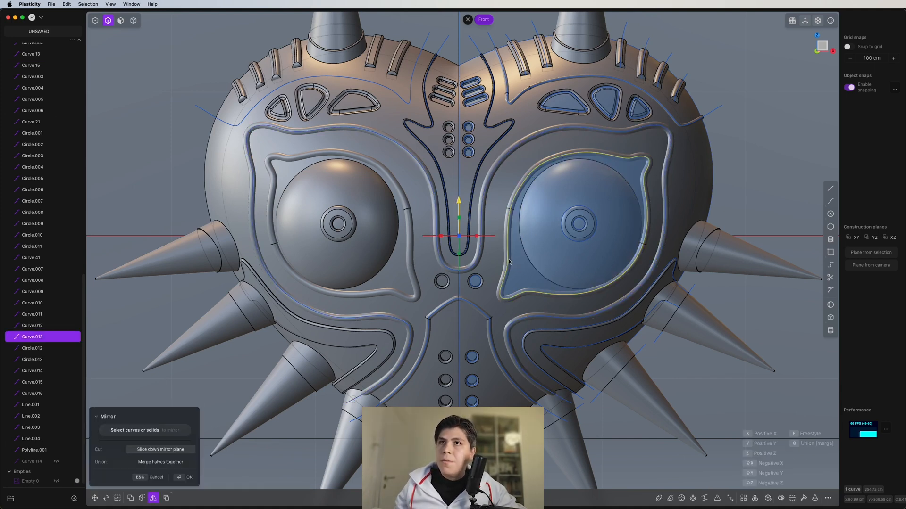
{"action": "left_click", "coordinate": [494, 235]}
{"action": "right_click", "coordinate": [493, 235]}
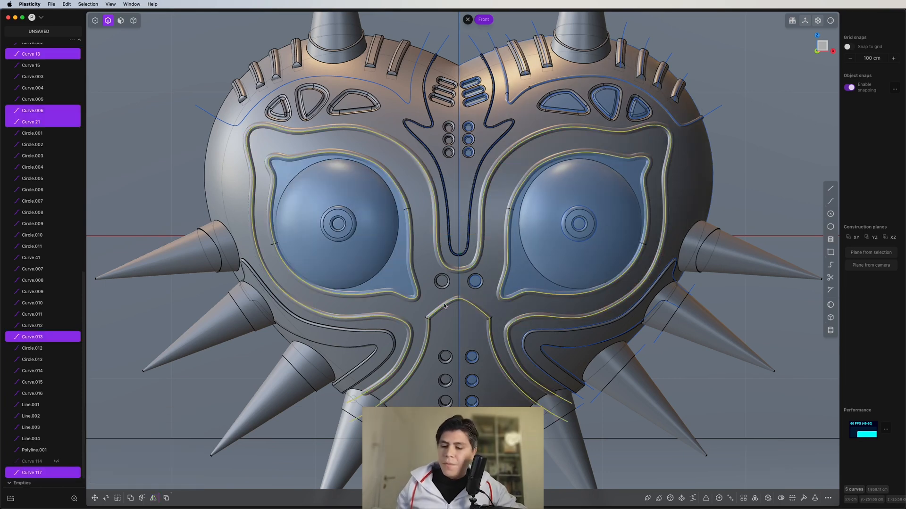
- Imprint the eye, surrounding band and chin outline curves on the front of the mask body
{"action": "key", "text": "shift+i"}
{"action": "left_click", "coordinate": [491, 285]}
{"action": "right_click", "coordinate": [491, 285]}
{"action": "middle_click_drag", "start_coordinate": [491, 285], "coordinate": [472, 298]}
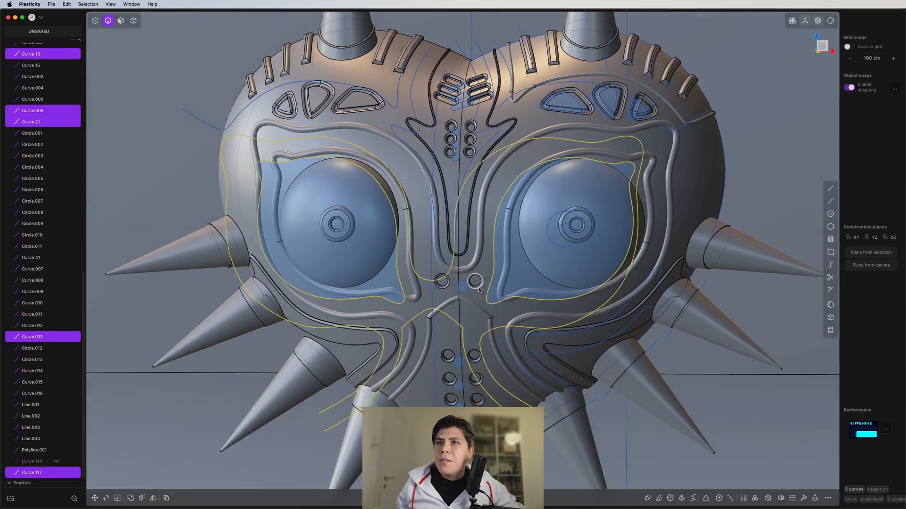
- Select the band faces around both eyes and the two chin faces to check how the mask surface is divided
{"action": "key", "text": "3"}
{"action": "left_click", "coordinate": [645, 168]}
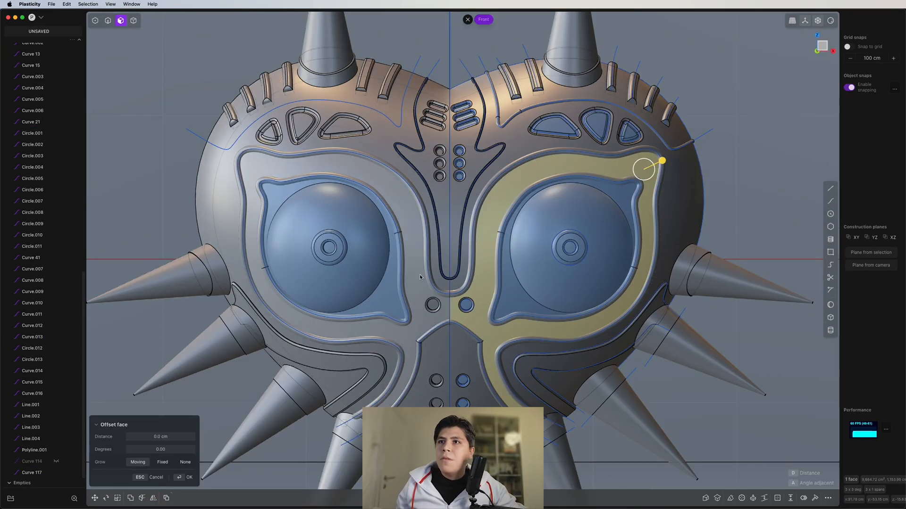
{"action": "left_click", "coordinate": [419, 276], "text": "shift"}
{"action": "left_click", "coordinate": [462, 352], "text": "shift"}
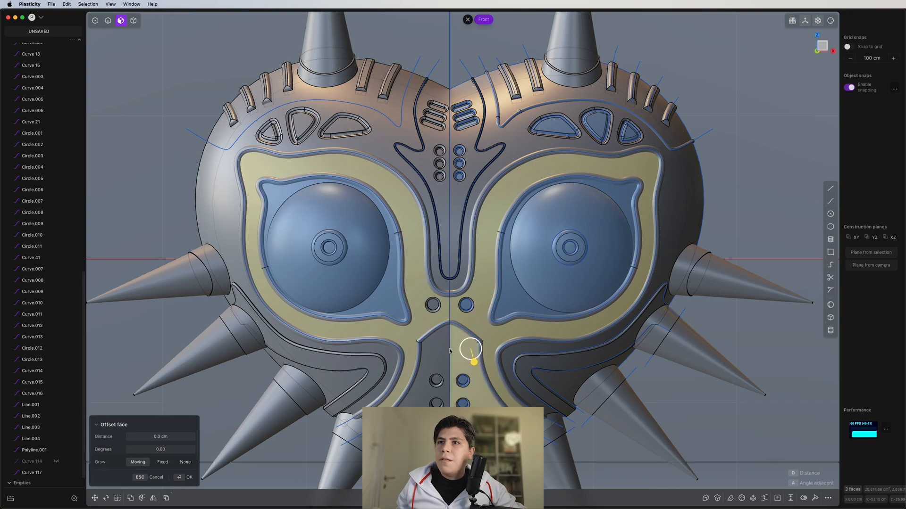
{"action": "left_click", "coordinate": [432, 350], "text": "shift"}
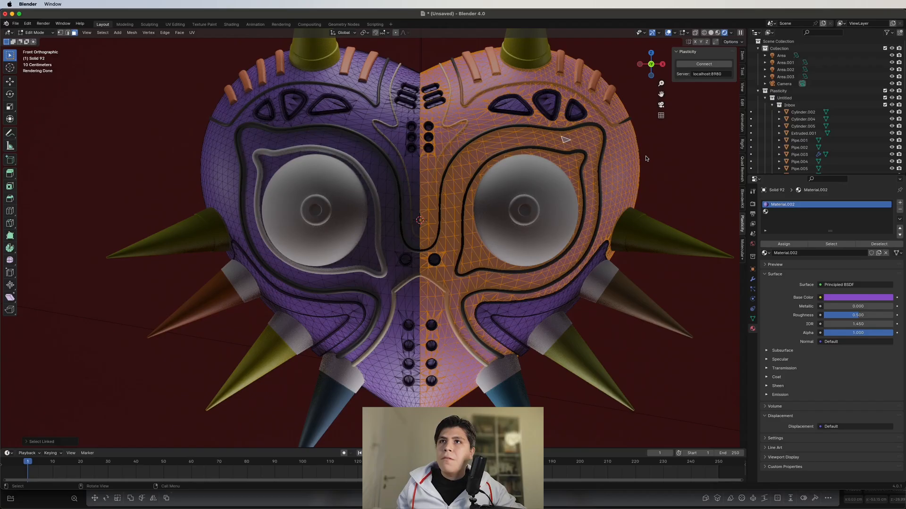
- Switch to Blender, connect to Plasticity and refresh the imported model
{"action": "left_click", "coordinate": [703, 64]}
{"action": "left_click", "coordinate": [703, 104]}
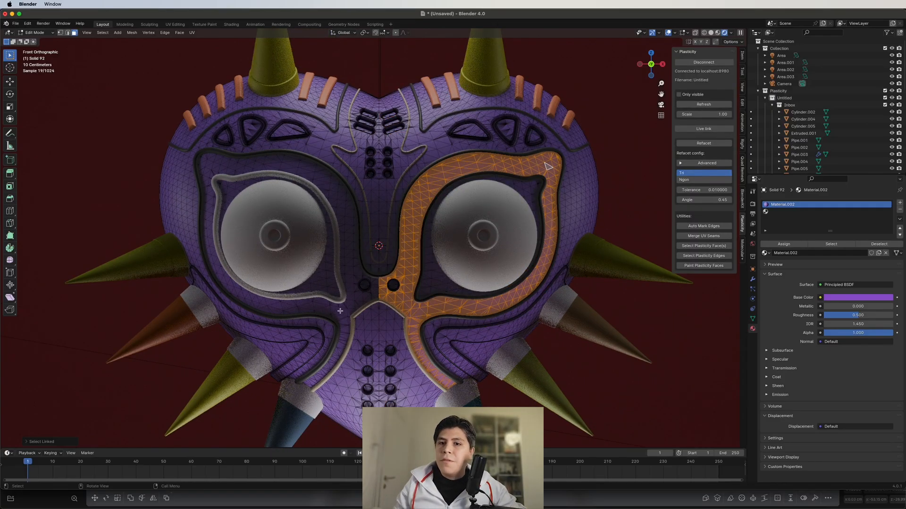
- Assign a new red material to the bands around both eyes and the chin, and a red-brown one to the eye socket faces
{"action": "key", "text": "l"}
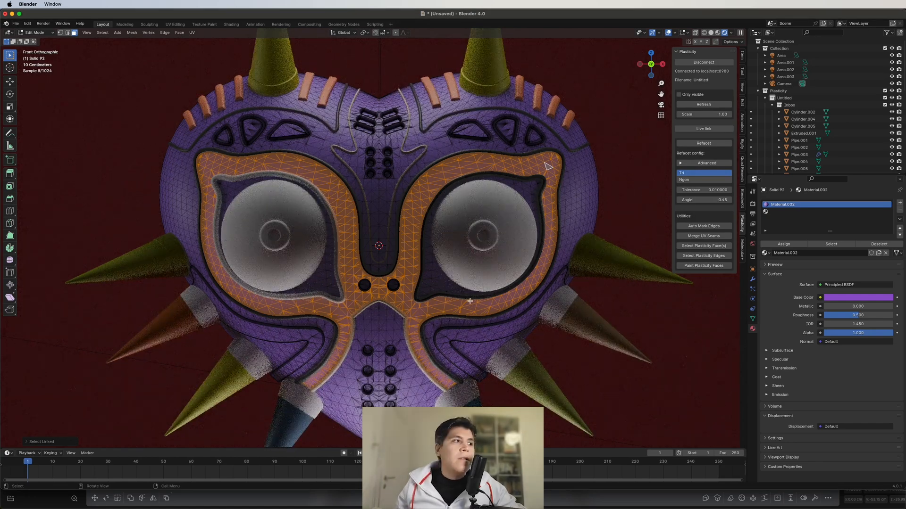
{"action": "left_click", "coordinate": [900, 203]}
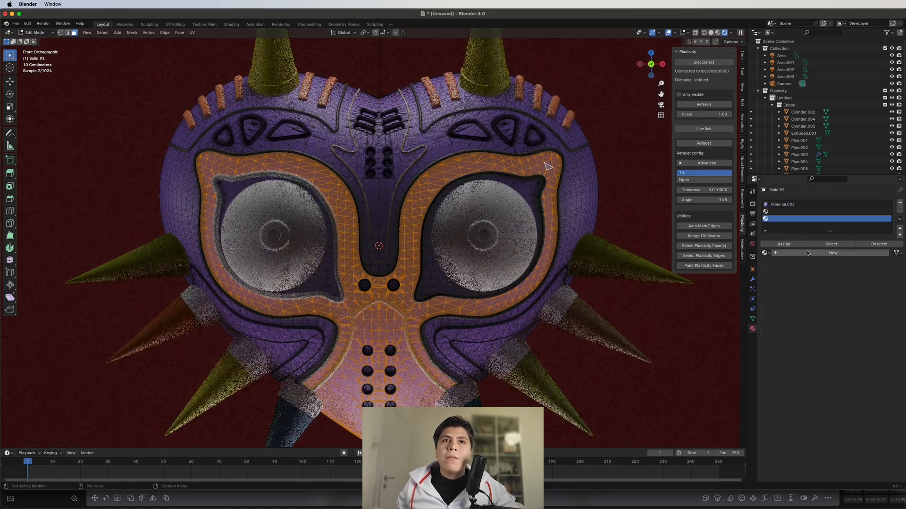
{"action": "left_click", "coordinate": [821, 252]}
{"action": "left_click", "coordinate": [783, 244]}
{"action": "left_click", "coordinate": [845, 298]}
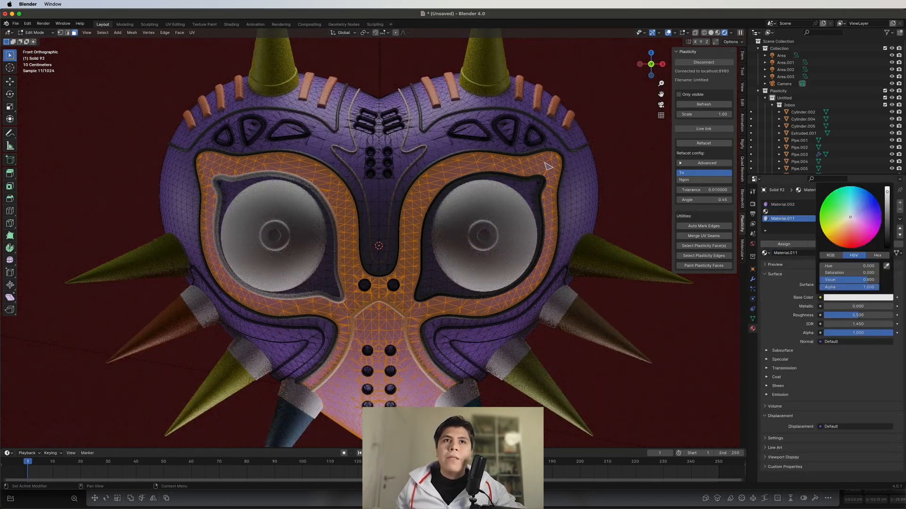
{"action": "left_click_drag", "start_coordinate": [850, 217], "coordinate": [850, 242]}
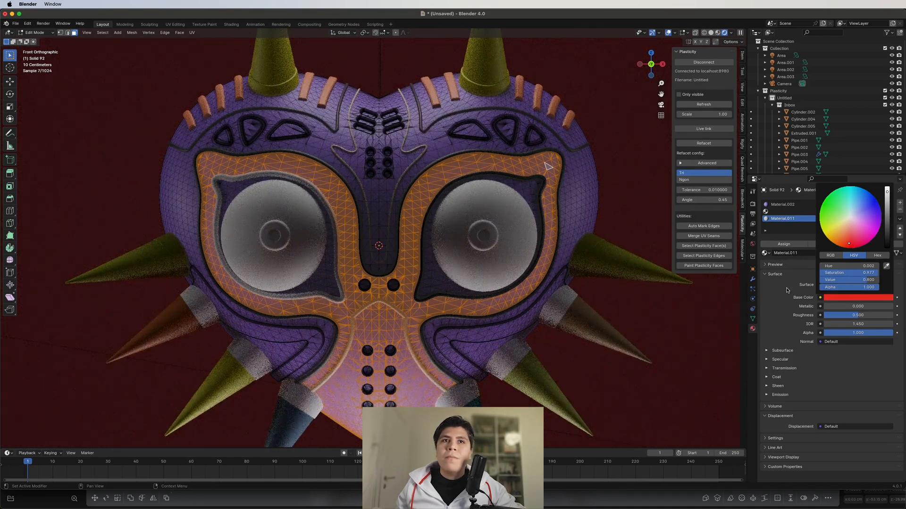
{"action": "left_click", "coordinate": [784, 244]}
{"action": "left_click", "coordinate": [643, 366]}
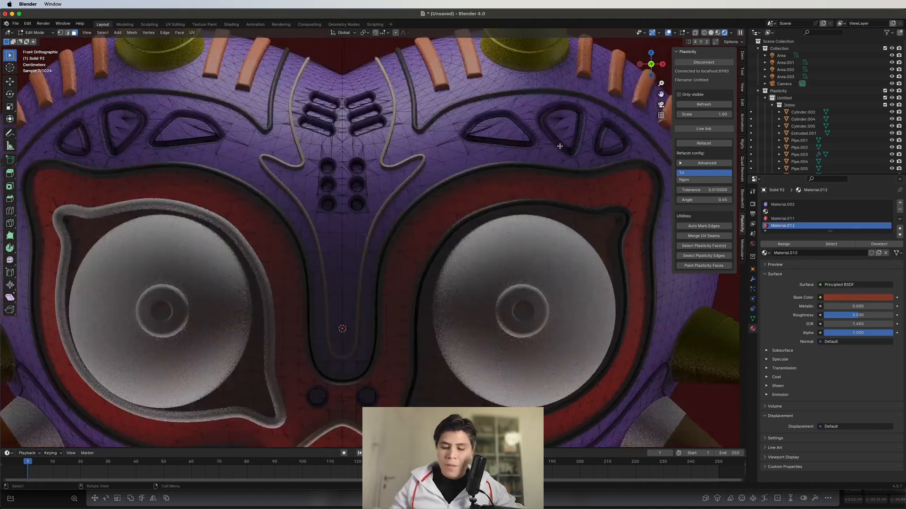
- Select the linked rim faces of the three rounded recesses on the right side of the forehead
{"action": "key", "text": "l"}
{"action": "key", "text": "l"}
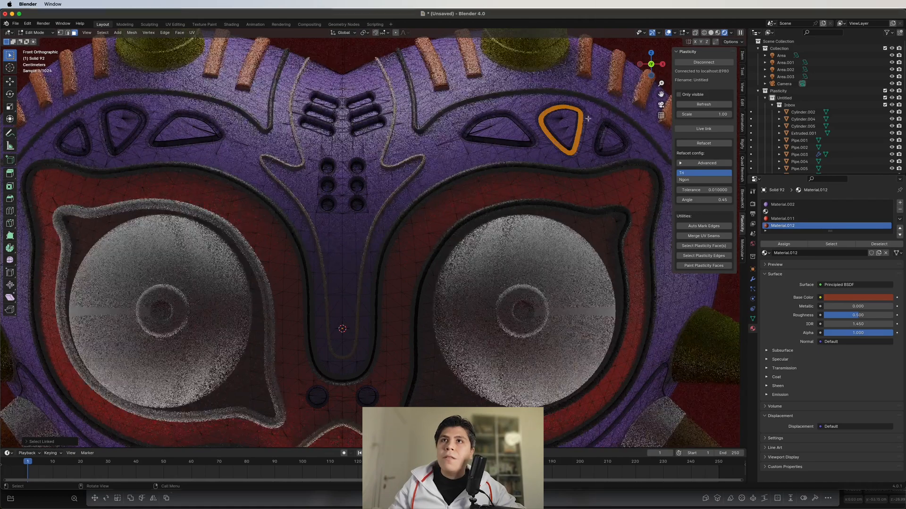
{"action": "scroll", "coordinate": [588, 113], "scroll_direction": "up", "scroll_amount": 6}
{"action": "key", "text": "z"}
{"action": "left_click_drag", "start_coordinate": [588, 109], "coordinate": [184, 360], "text": "shift"}
{"action": "middle_click_drag", "start_coordinate": [184, 360], "coordinate": [155, 379], "text": "shift"}
{"action": "key", "text": "l"}
{"action": "key", "text": "l"}
{"action": "key", "text": "l"}
{"action": "key", "text": "l"}
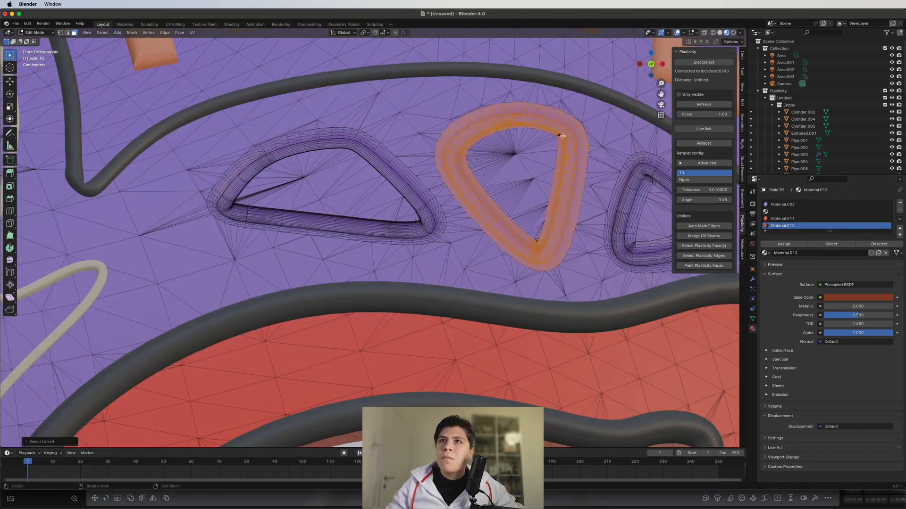
{"action": "key", "text": "l"}
{"action": "key", "text": "l"}
{"action": "key", "text": "l"}
{"action": "key", "text": "l"}
{"action": "key", "text": "l"}
{"action": "middle_click_drag", "start_coordinate": [425, 189], "coordinate": [368, 183], "text": "shift"}
{"action": "key", "text": "l"}
{"action": "key", "text": "l"}
{"action": "key", "text": "l"}
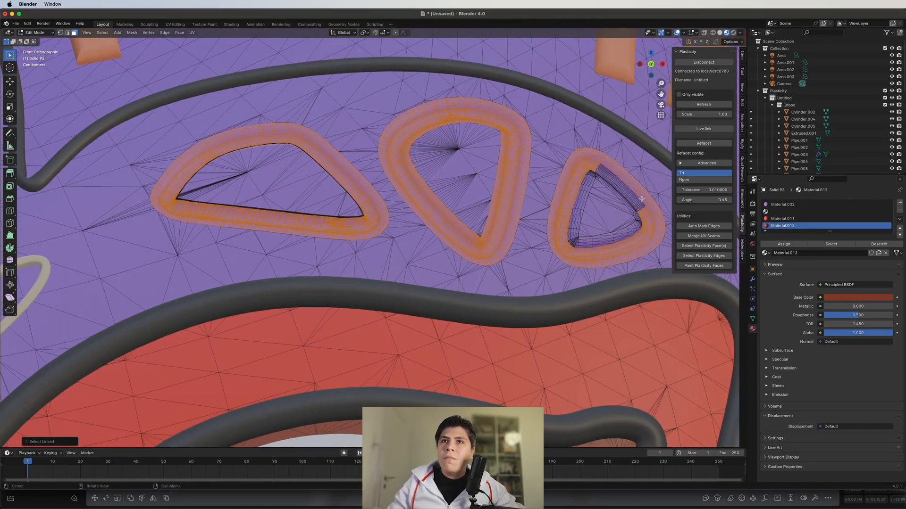
- Add the rim faces of the three matching recesses on the left side of the forehead to the selection
{"action": "scroll", "coordinate": [459, 210], "scroll_direction": "down", "scroll_amount": 9}
{"action": "middle_click_drag", "start_coordinate": [641, 198], "coordinate": [566, 222]}
{"action": "scroll", "coordinate": [479, 230], "scroll_direction": "up", "scroll_amount": 9}
{"action": "key", "text": "l"}
{"action": "key", "text": "l"}
{"action": "key", "text": "l"}
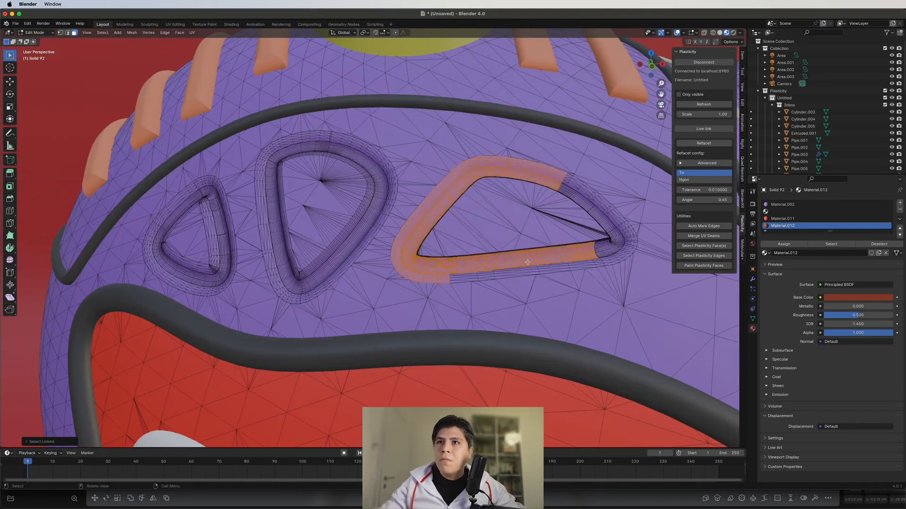
{"action": "key", "text": "l"}
{"action": "key", "text": "l"}
{"action": "key", "text": "l"}
{"action": "key", "text": "l"}
{"action": "middle_click_drag", "start_coordinate": [299, 269], "coordinate": [323, 223]}
{"action": "key", "text": "l"}
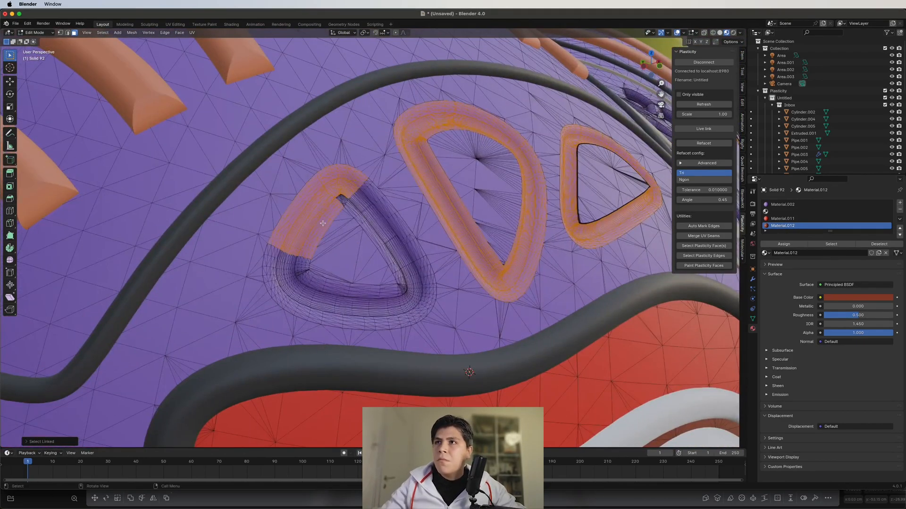
{"action": "key", "text": "l"}
{"action": "key", "text": "l"}
{"action": "scroll", "coordinate": [407, 291], "scroll_direction": "down", "scroll_amount": 6}
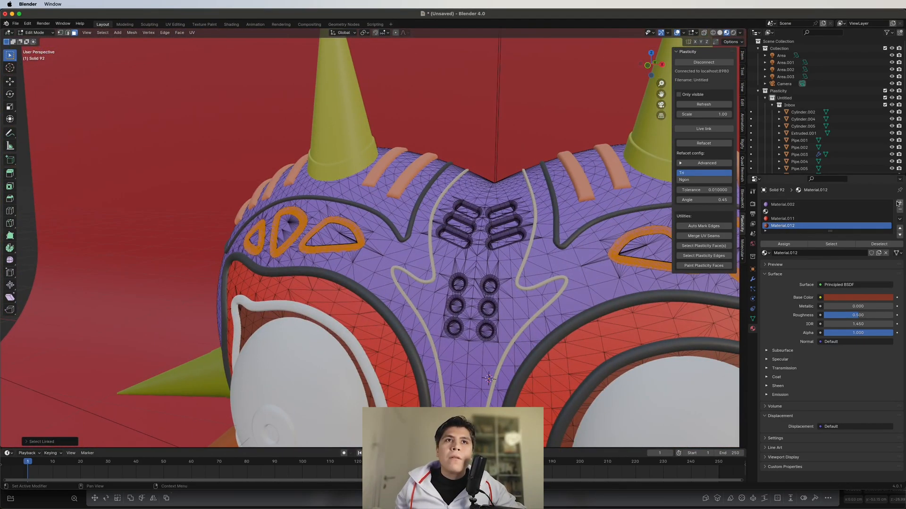
- Create a new material with an orange base color and assign it to the selected forehead recess rims
{"action": "left_click", "coordinate": [900, 202]}
{"action": "left_click", "coordinate": [833, 256]}
{"action": "left_click", "coordinate": [858, 301]}
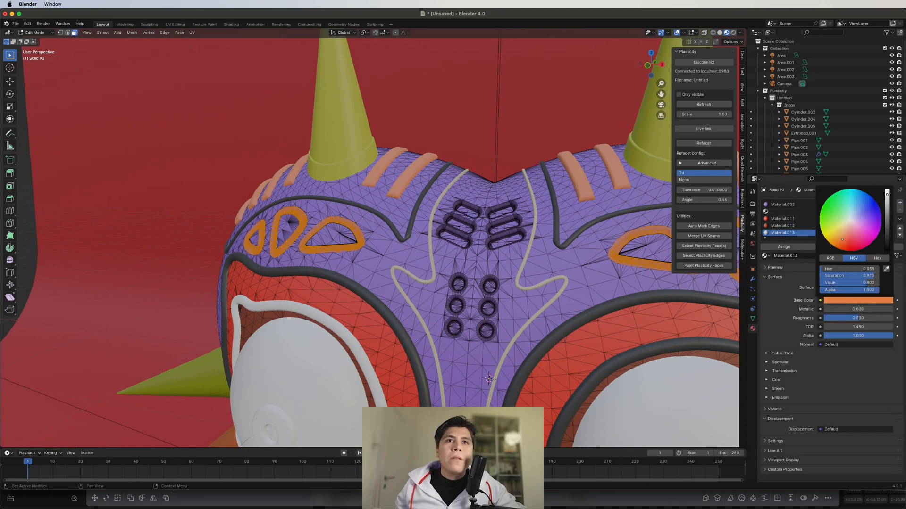
{"action": "left_click", "coordinate": [792, 248]}
- Assign the dark material to the floor faces of the six elongated slots at the top centre of the forehead
{"action": "middle_click_drag", "start_coordinate": [566, 133], "coordinate": [420, 144], "text": "shift"}
{"action": "left_click", "coordinate": [523, 121]}
{"action": "scroll", "coordinate": [446, 228], "scroll_direction": "up", "scroll_amount": 5}
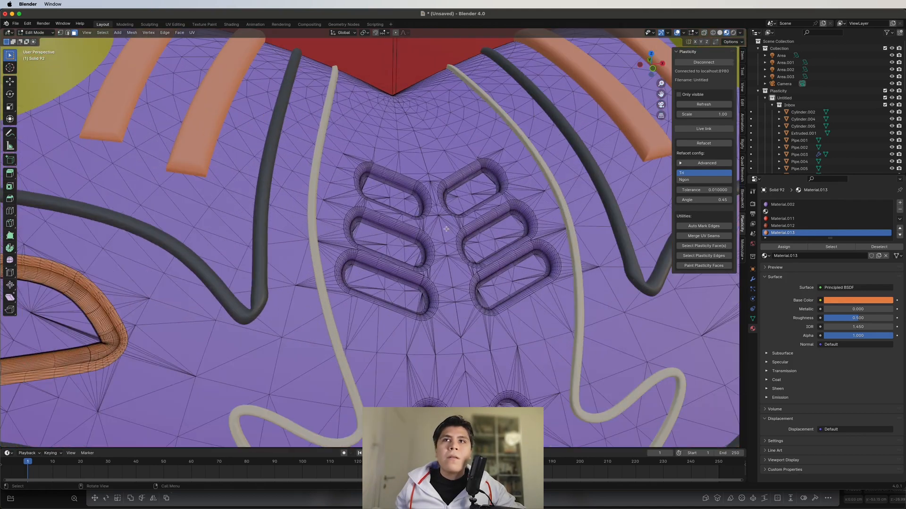
{"action": "key", "text": "l"}
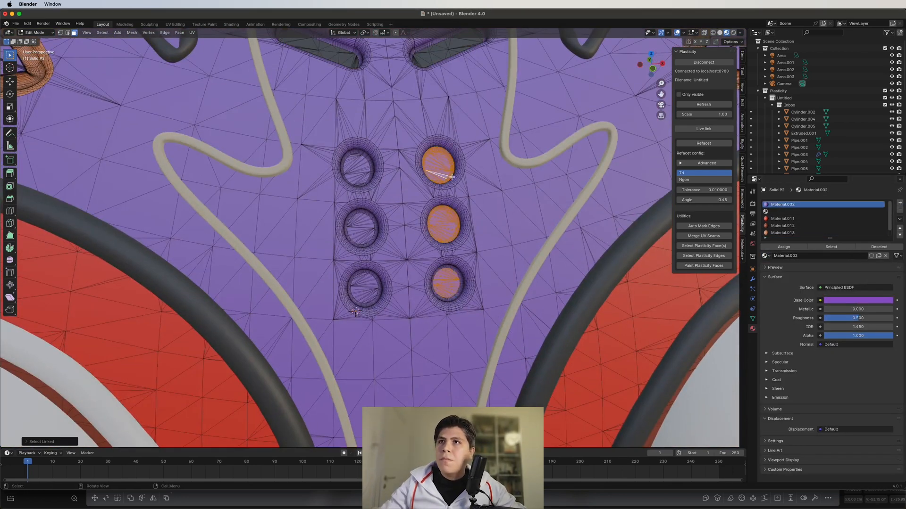
- Select the linked floor faces of the six round forehead holes and assign the dark material to them
{"action": "key", "text": "l"}
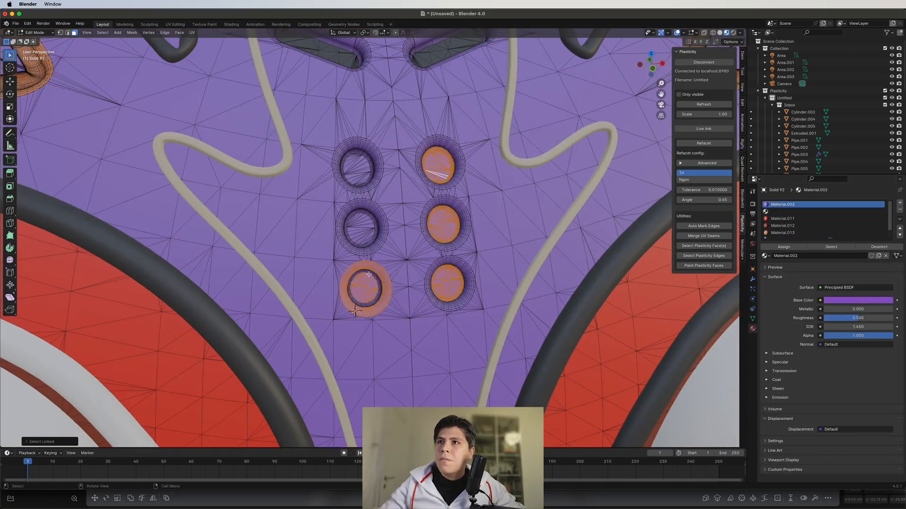
{"action": "key", "text": "l"}
{"action": "key", "text": "l"}
{"action": "scroll", "coordinate": [825, 221], "scroll_direction": "down", "scroll_amount": 1}
{"action": "left_click", "coordinate": [778, 232]}
{"action": "left_click", "coordinate": [784, 249]}
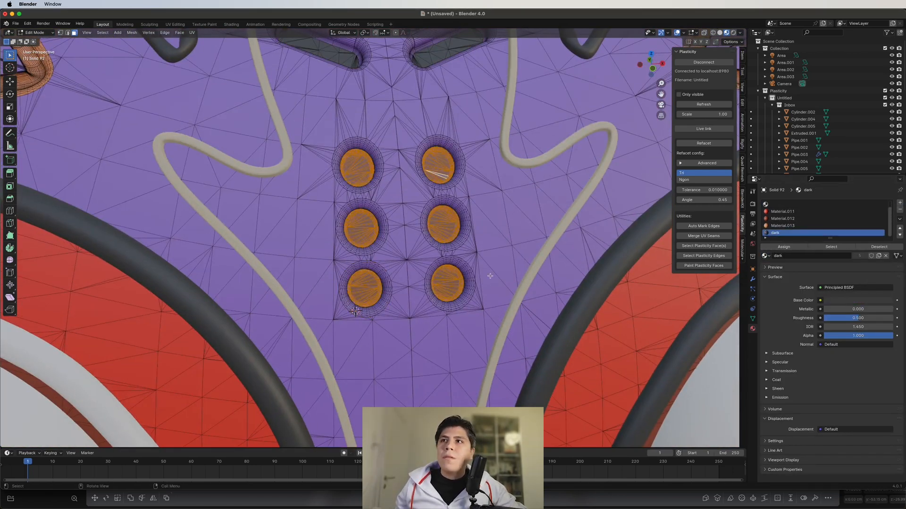
- Assign the dark material to the floor faces of the two nose holes and the eight chin holes
{"action": "scroll", "coordinate": [490, 275], "scroll_direction": "down", "scroll_amount": 3}
{"action": "middle_click_drag", "start_coordinate": [489, 275], "coordinate": [472, 188], "text": "shift"}
{"action": "middle_click_drag", "start_coordinate": [425, 359], "coordinate": [414, 237], "text": "shift"}
{"action": "scroll", "coordinate": [401, 283], "scroll_direction": "up", "scroll_amount": 4}
{"action": "middle_click_drag", "start_coordinate": [389, 297], "coordinate": [394, 252]}
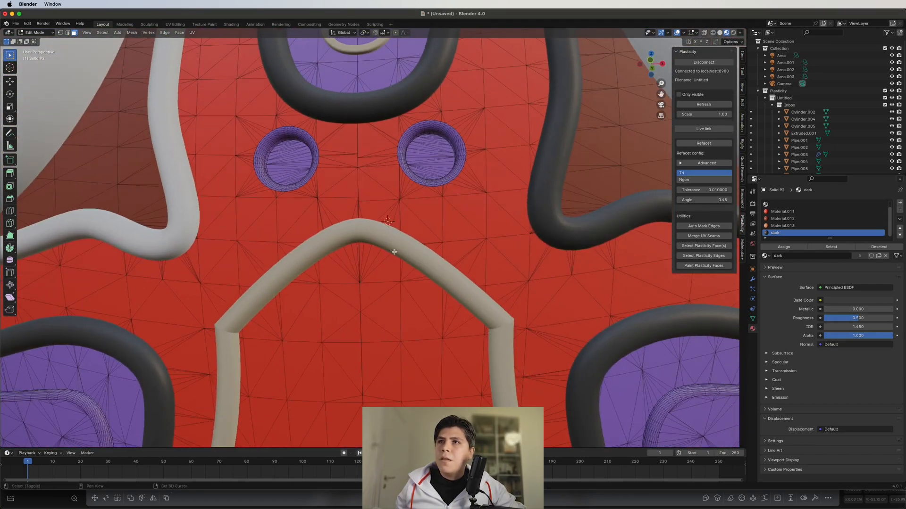
{"action": "key", "text": "l"}
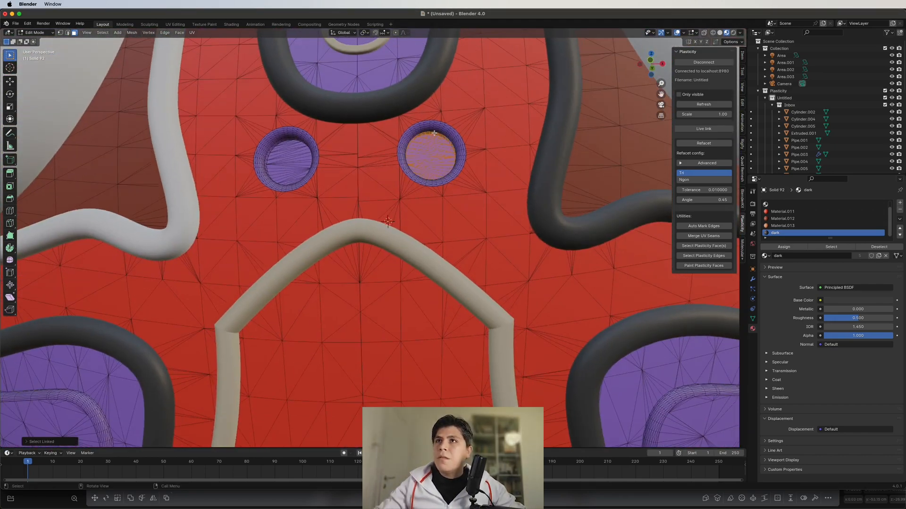
{"action": "middle_click_drag", "start_coordinate": [507, 278], "coordinate": [521, 259]}
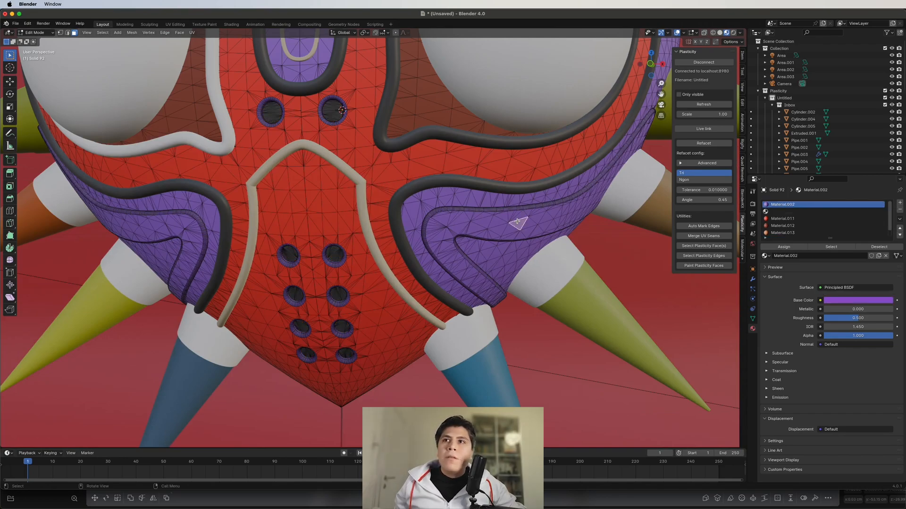
- Select the linked faces inside the curved grooves on both purple cheeks and assign the dark material to them
{"action": "key", "text": "l"}
{"action": "key", "text": "l"}
{"action": "middle_click_drag", "start_coordinate": [542, 208], "coordinate": [524, 283]}
{"action": "scroll", "coordinate": [783, 227], "scroll_direction": "down", "scroll_amount": 1}
{"action": "left_click", "coordinate": [783, 233]}
{"action": "left_click", "coordinate": [784, 247]}
- Leave mesh editing and give the mask's right-hand eyeball a new material with an orange base color
{"action": "scroll", "coordinate": [448, 227], "scroll_direction": "down", "scroll_amount": 5}
{"action": "middle_click_drag", "start_coordinate": [448, 246], "coordinate": [427, 248]}
{"action": "scroll", "coordinate": [448, 226], "scroll_direction": "up", "scroll_amount": 3}
{"action": "scroll", "coordinate": [448, 225], "scroll_direction": "up", "scroll_amount": 1}
{"action": "left_click", "coordinate": [495, 220]}
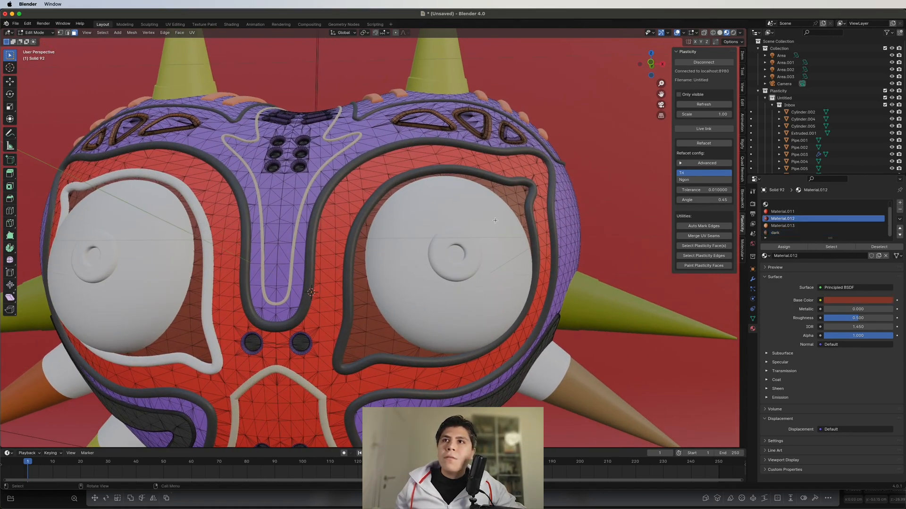
{"action": "key", "text": "Tab"}
{"action": "left_click", "coordinate": [463, 247]}
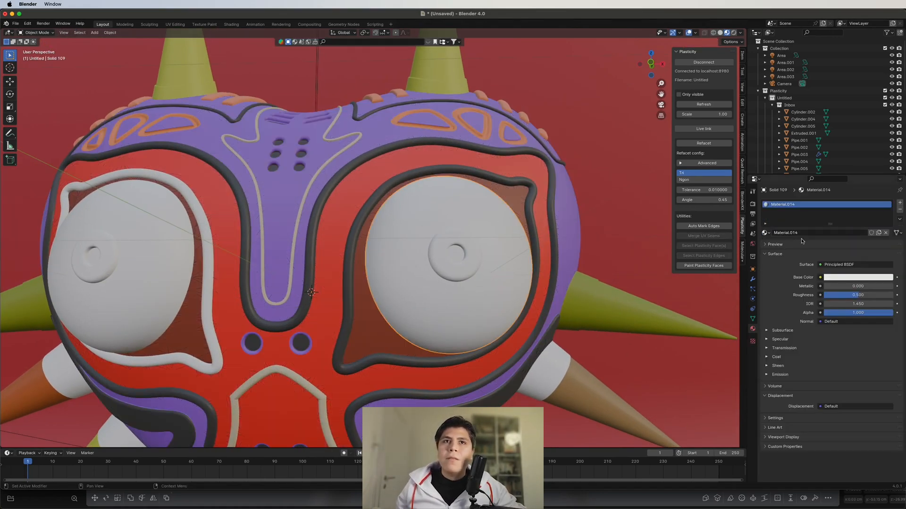
{"action": "left_click", "coordinate": [847, 278]}
{"action": "left_click_drag", "start_coordinate": [851, 198], "coordinate": [840, 216]}
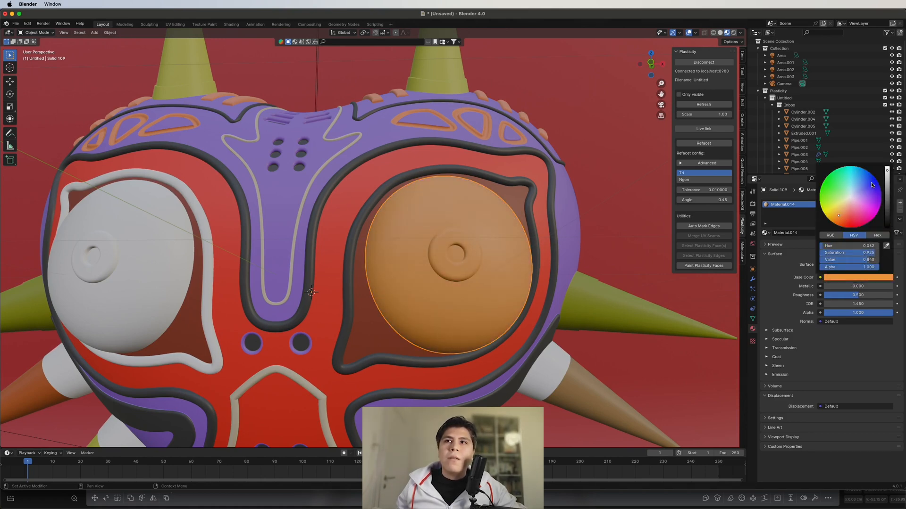
- Link the orange eyeball material to the left-hand eyeball
{"action": "middle_click_drag", "start_coordinate": [542, 257], "coordinate": [661, 250]}
{"action": "left_click", "coordinate": [293, 268], "text": "shift"}
{"action": "key", "text": "ctrl+l"}
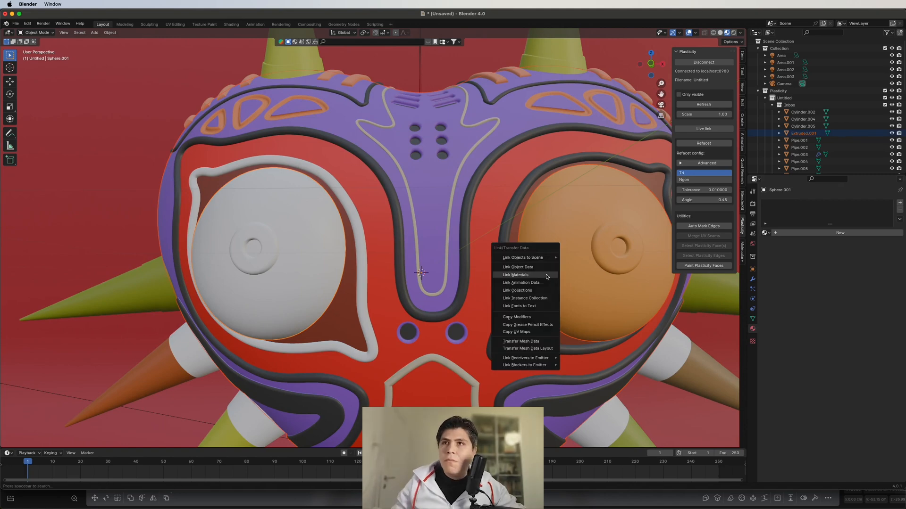
{"action": "left_click", "coordinate": [547, 276]}
{"action": "left_click", "coordinate": [232, 253]}
{"action": "left_click", "coordinate": [524, 264], "text": "shift"}
{"action": "key", "text": "ctrl+l"}
{"action": "left_click", "coordinate": [524, 264]}
{"action": "left_click", "coordinate": [526, 265]}
- Select the raised iris ring faces of the right-hand eyeball and assign a new green material to them
{"action": "key", "text": "Tab"}
{"action": "scroll", "coordinate": [571, 250], "scroll_direction": "up", "scroll_amount": 5}
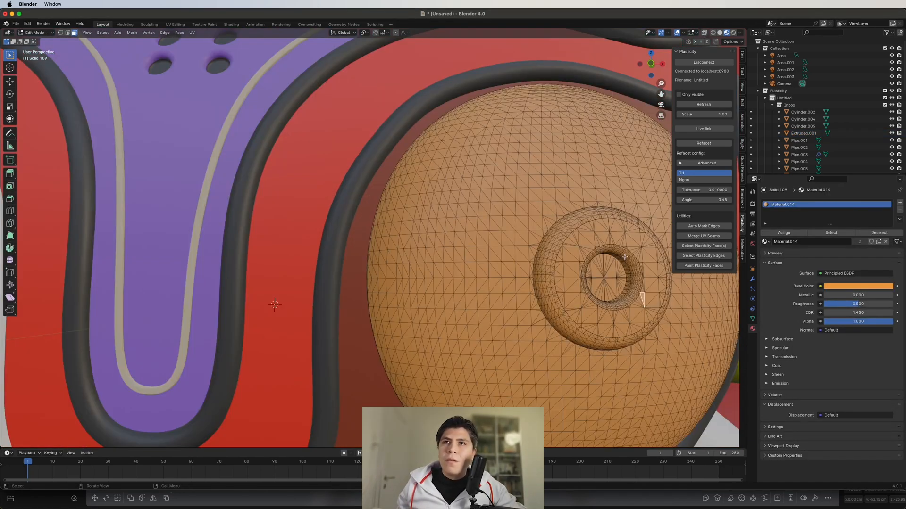
{"action": "key", "text": "l"}
{"action": "key", "text": "l"}
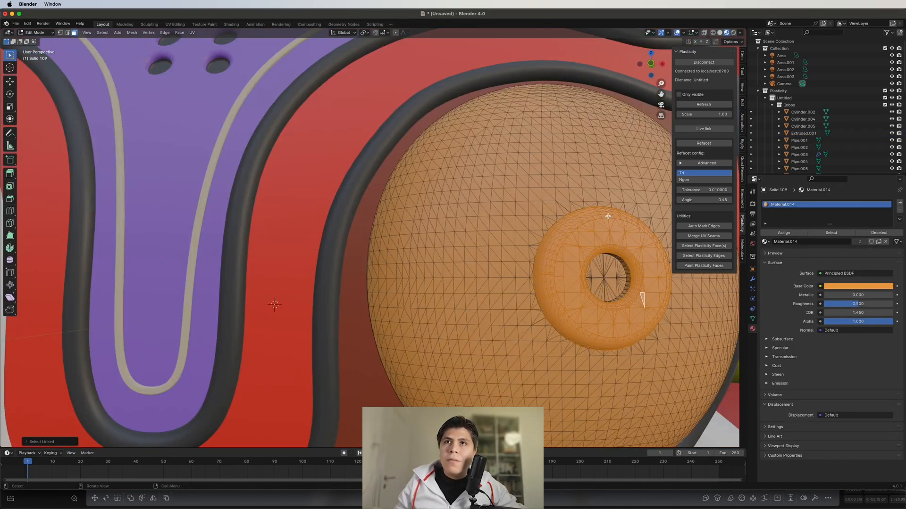
{"action": "left_click", "coordinate": [858, 286]}
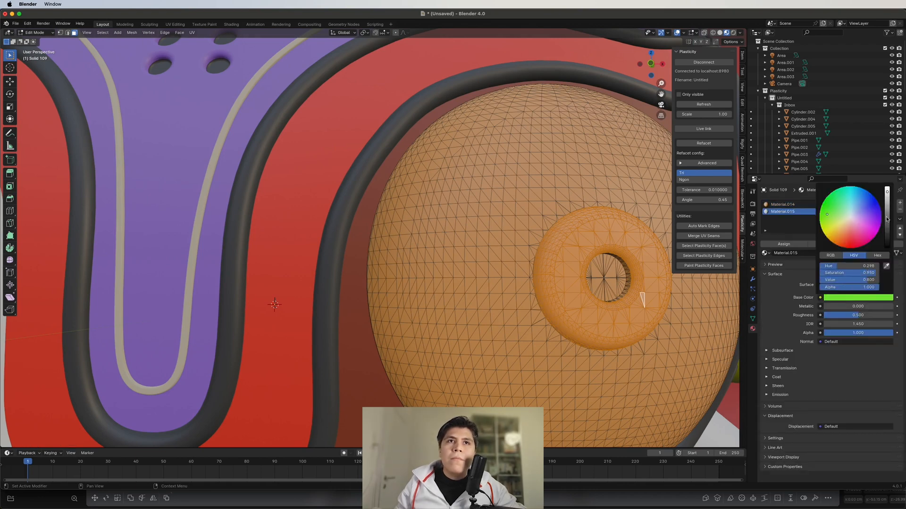
{"action": "left_click", "coordinate": [845, 203]}
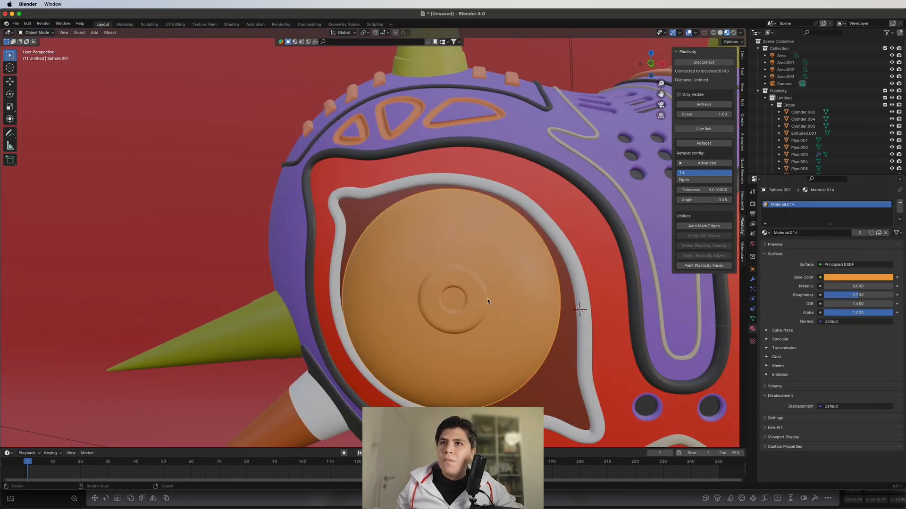
- Add a second material slot with the green Material.015 to the left-hand eyeball and assign it to its iris ring
{"action": "key", "text": "Tab"}
{"action": "left_click", "coordinate": [900, 203]}
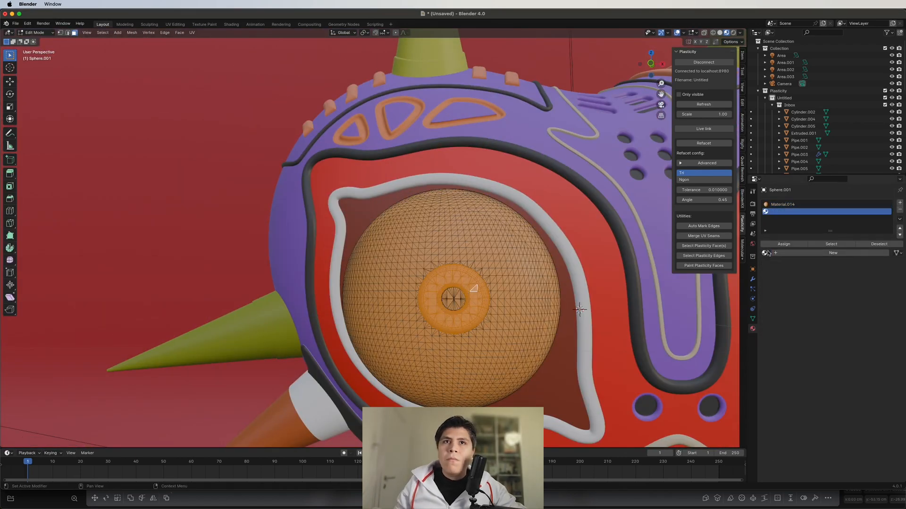
{"action": "left_click", "coordinate": [764, 252]}
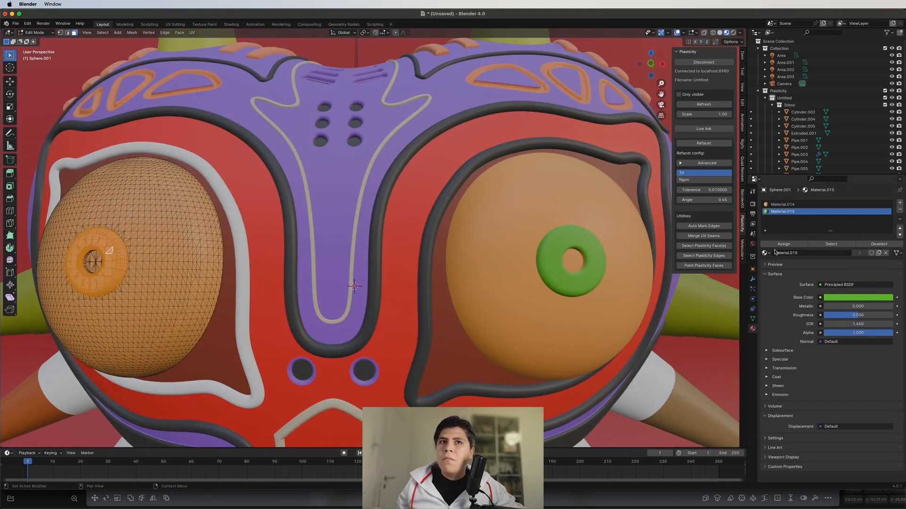
{"action": "key", "text": "Tab"}
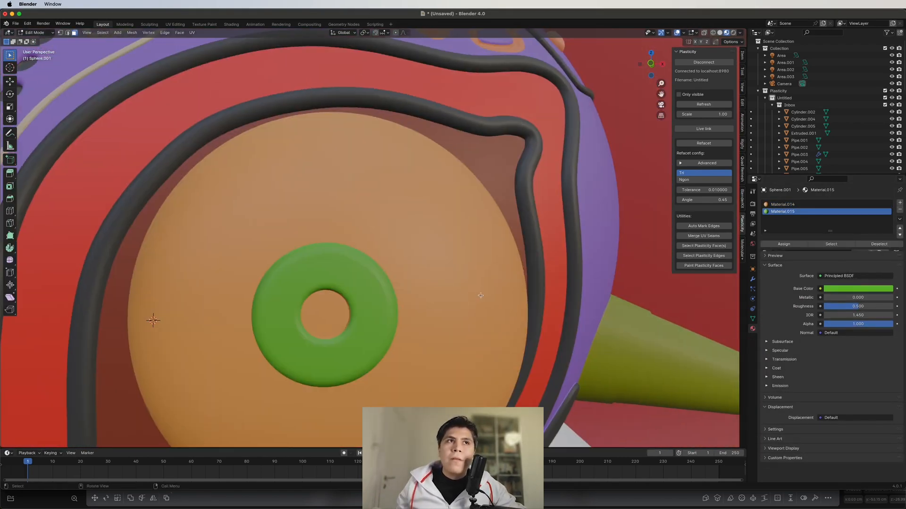
- Assign the dark material to the pupil faces at the centre of both eyeballs
{"action": "middle_click_drag", "start_coordinate": [370, 311], "coordinate": [397, 282]}
{"action": "key", "text": "Tab"}
{"action": "left_click", "coordinate": [397, 281]}
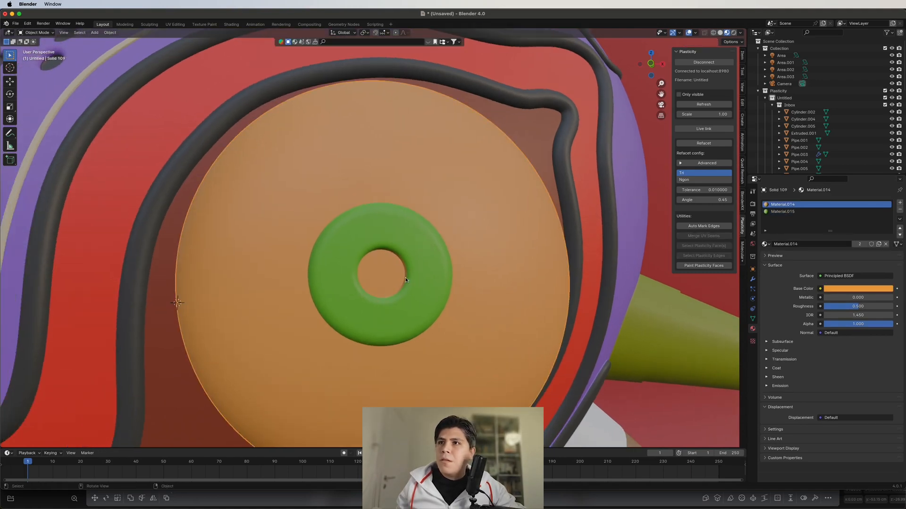
{"action": "key", "text": "Tab"}
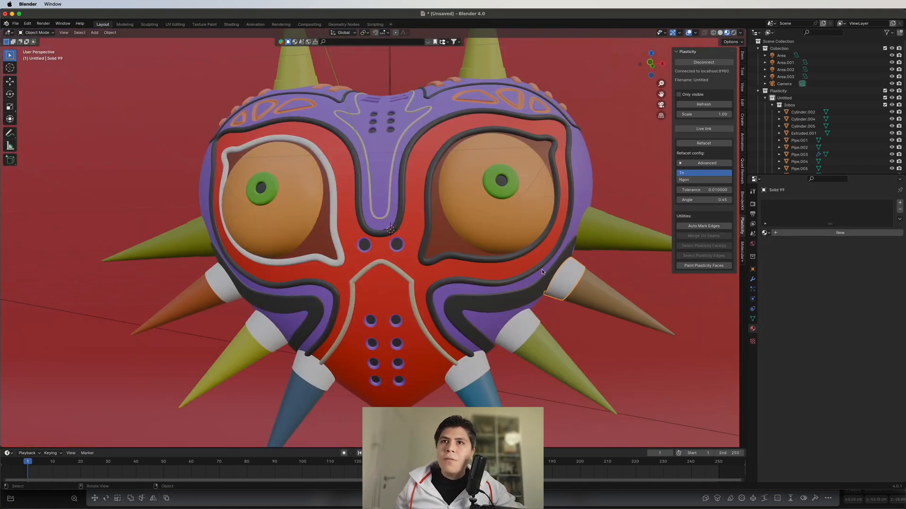
- Create a highly metallic material named thing on one white spike collar and apply it to the other spike collars
{"action": "left_click", "coordinate": [787, 233]}
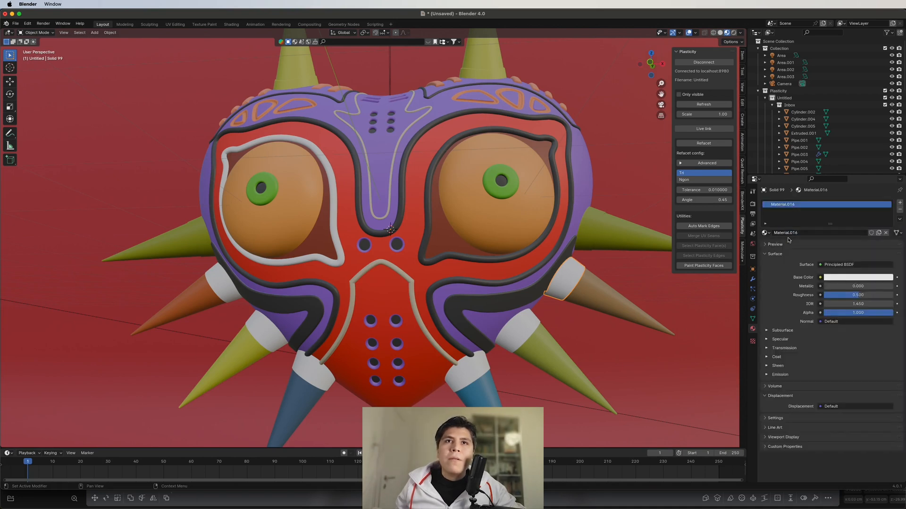
{"action": "left_click", "coordinate": [839, 278]}
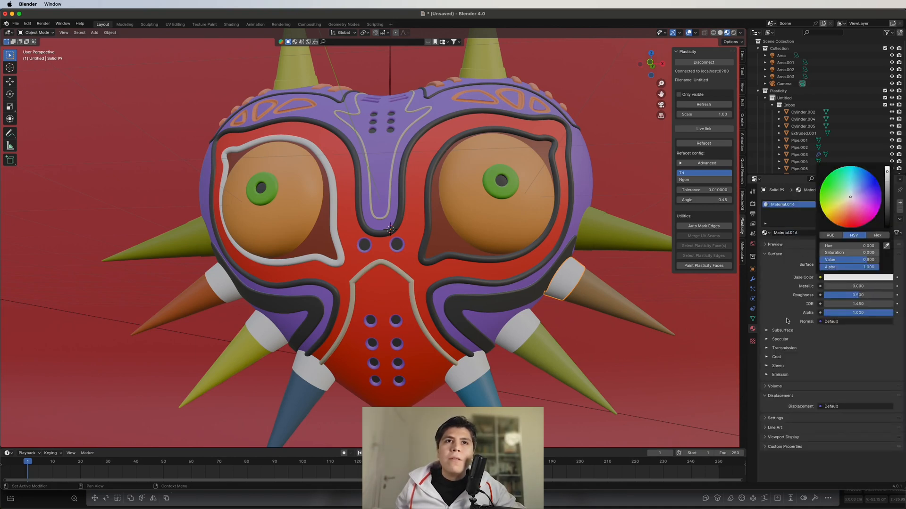
{"action": "left_click_drag", "start_coordinate": [844, 286], "coordinate": [903, 286]}
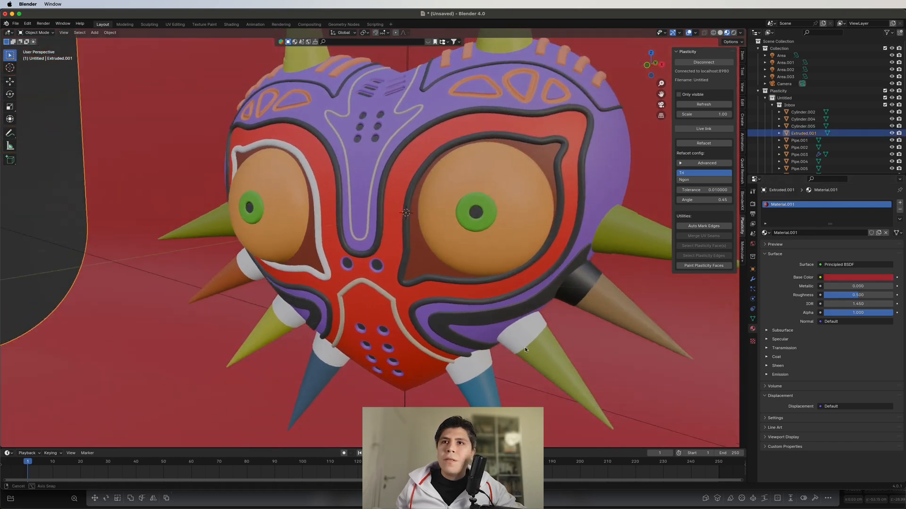
{"action": "middle_click_drag", "start_coordinate": [525, 347], "coordinate": [529, 311]}
{"action": "left_click", "coordinate": [523, 310]}
{"action": "left_click", "coordinate": [765, 232]}
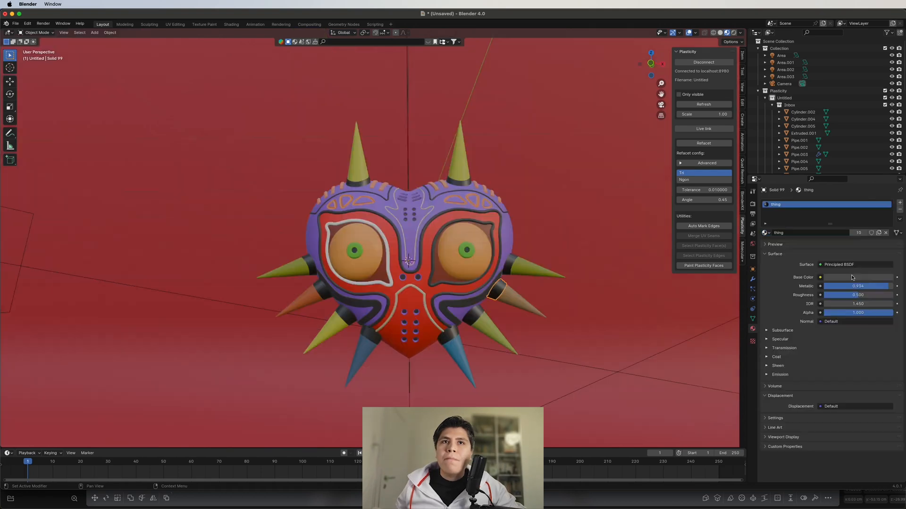
- Set the thing material's base color to a bright golden yellow and lower its Metallic value to make the collars matte
{"action": "left_click", "coordinate": [852, 278]}
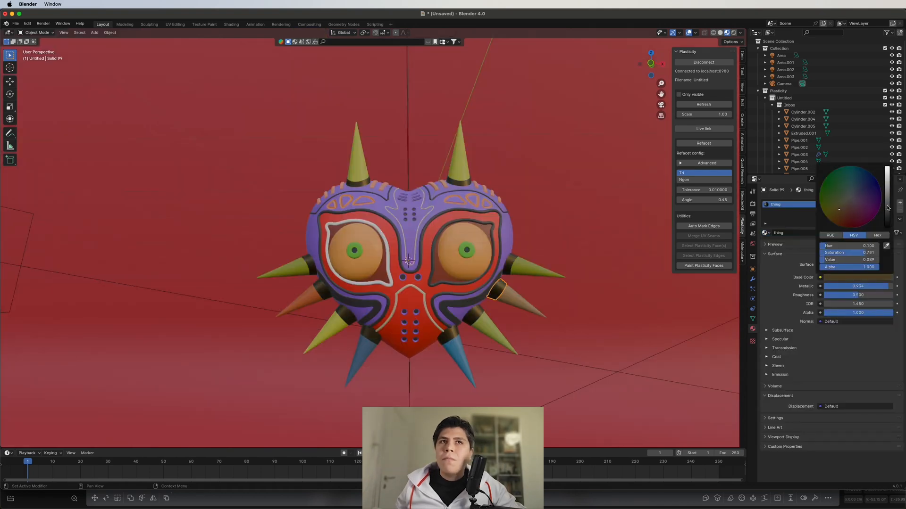
{"action": "left_click_drag", "start_coordinate": [887, 208], "coordinate": [887, 166]}
{"action": "left_click_drag", "start_coordinate": [842, 193], "coordinate": [839, 210]}
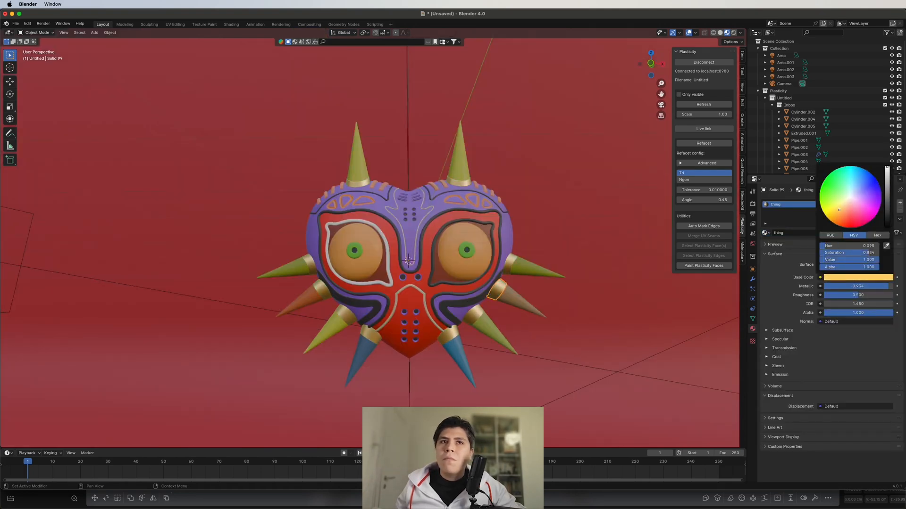
{"action": "scroll", "coordinate": [546, 295], "scroll_direction": "up", "scroll_amount": 3}
{"action": "left_click", "coordinate": [616, 322]}
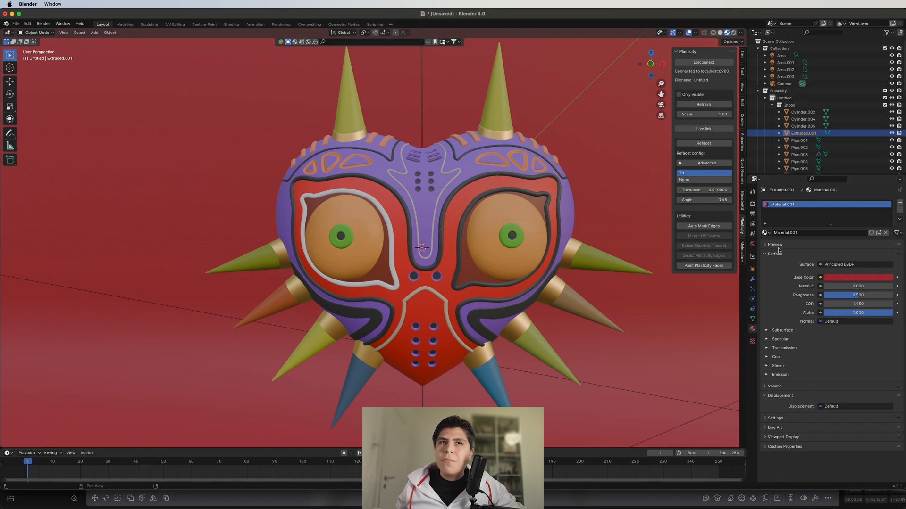
{"action": "key", "text": "super+z"}
{"action": "left_click_drag", "start_coordinate": [865, 298], "coordinate": [802, 297]}
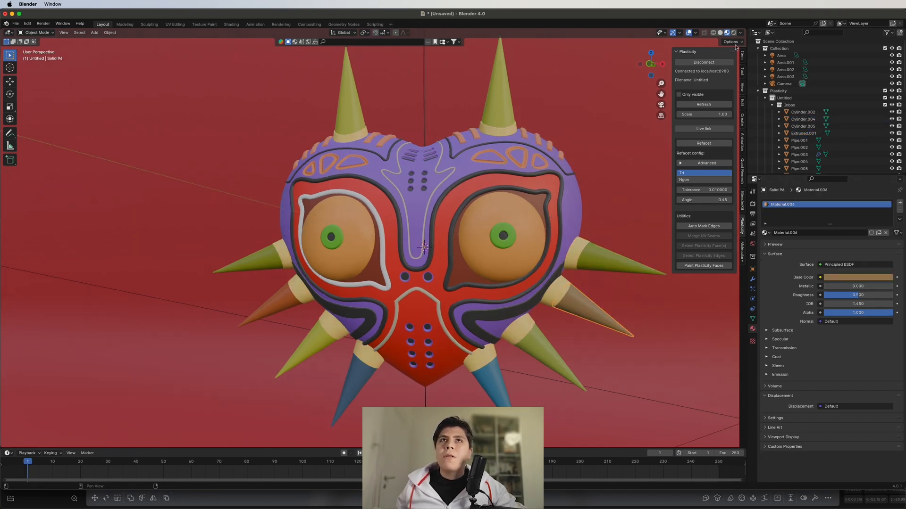
- Switch the viewport to rendered shading to preview the colored mask
{"action": "left_click", "coordinate": [733, 33]}
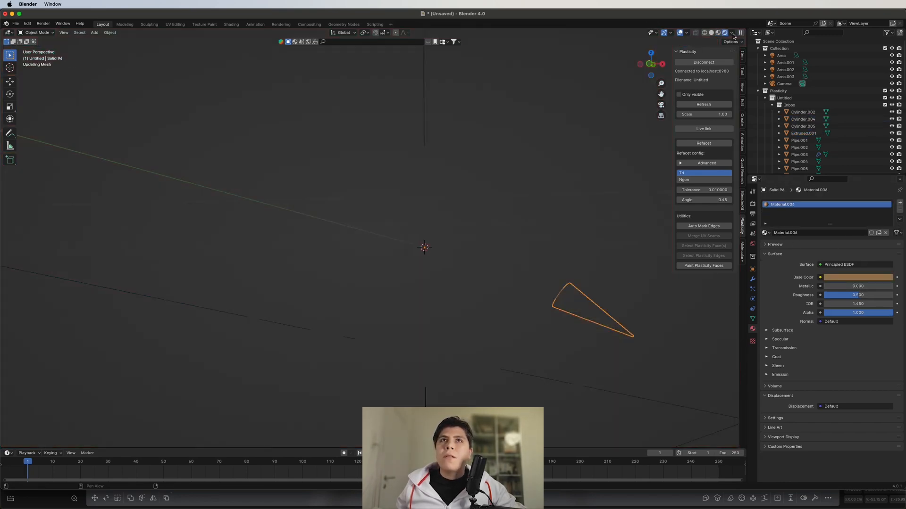
{"action": "scroll", "coordinate": [496, 244], "scroll_direction": "down", "scroll_amount": 5}
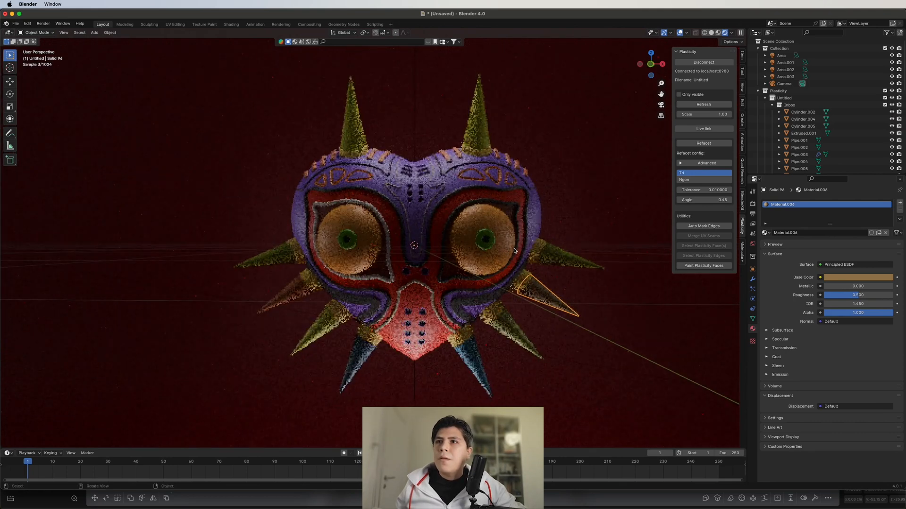
{"action": "middle_click_drag", "start_coordinate": [528, 270], "coordinate": [511, 281], "text": "shift"}
{"action": "scroll", "coordinate": [505, 236], "scroll_direction": "down", "scroll_amount": 3}
- Select the area light above the mask and set its power to 200 W
{"action": "middle_click_drag", "start_coordinate": [499, 188], "coordinate": [497, 260], "text": "shift"}
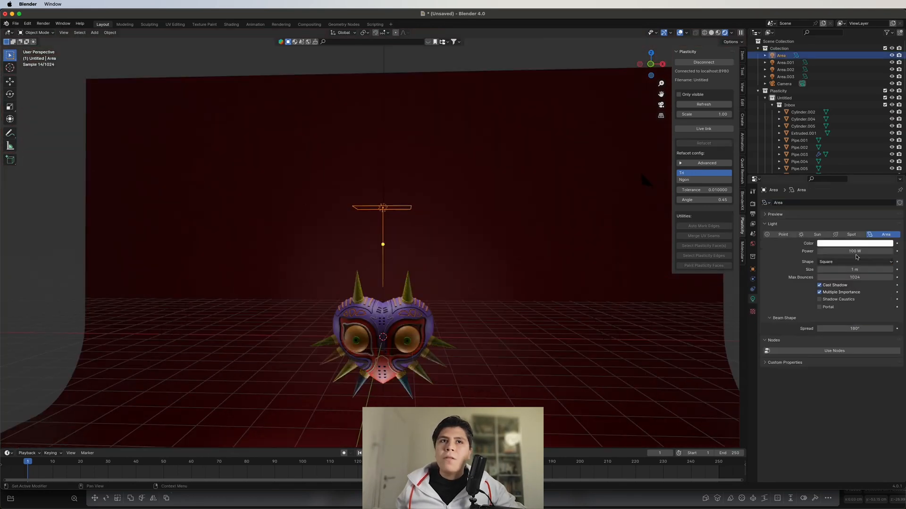
{"action": "double_click", "coordinate": [859, 250]}
{"action": "type", "text": "200"}
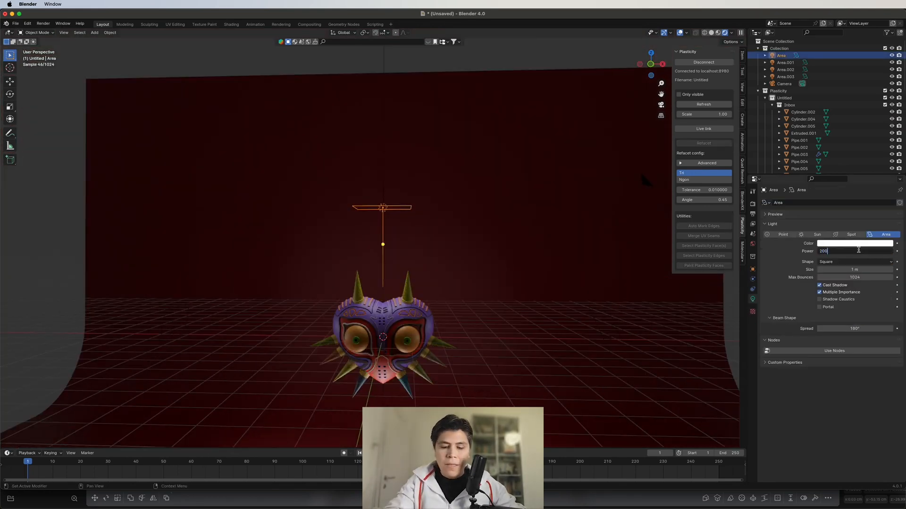
{"action": "key", "text": "Return"}
- Select the area light below the mask and set its power to 200 W
{"action": "scroll", "coordinate": [504, 316], "scroll_direction": "down", "scroll_amount": 10, "text": "shift"}
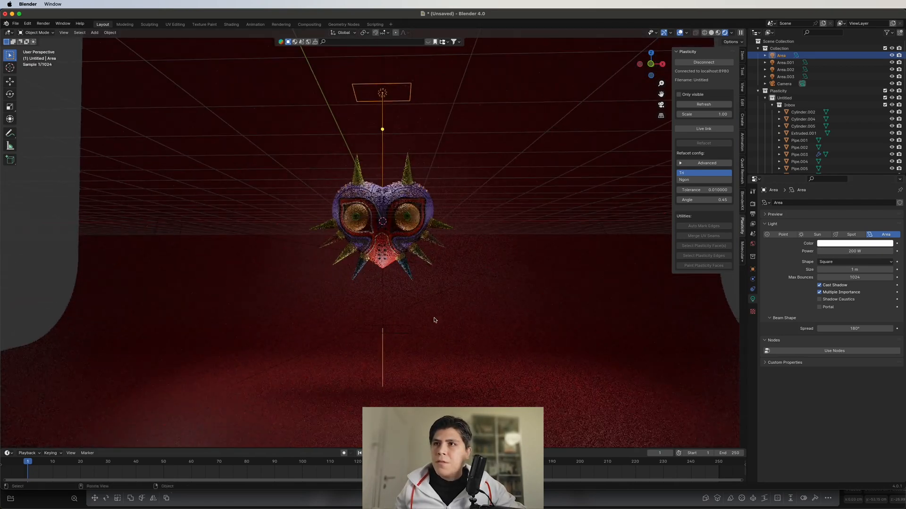
{"action": "left_click", "coordinate": [396, 336]}
{"action": "left_click", "coordinate": [383, 330]}
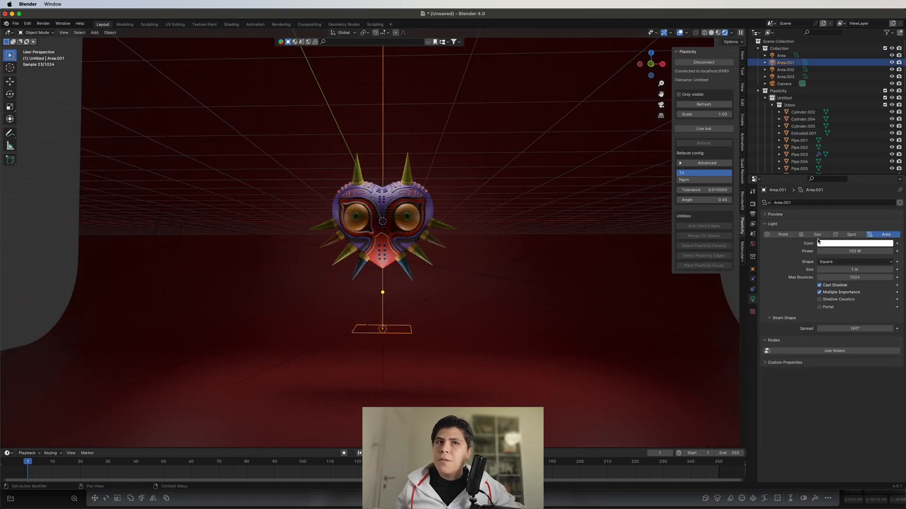
{"action": "left_click", "coordinate": [860, 252]}
{"action": "type", "text": "200"}
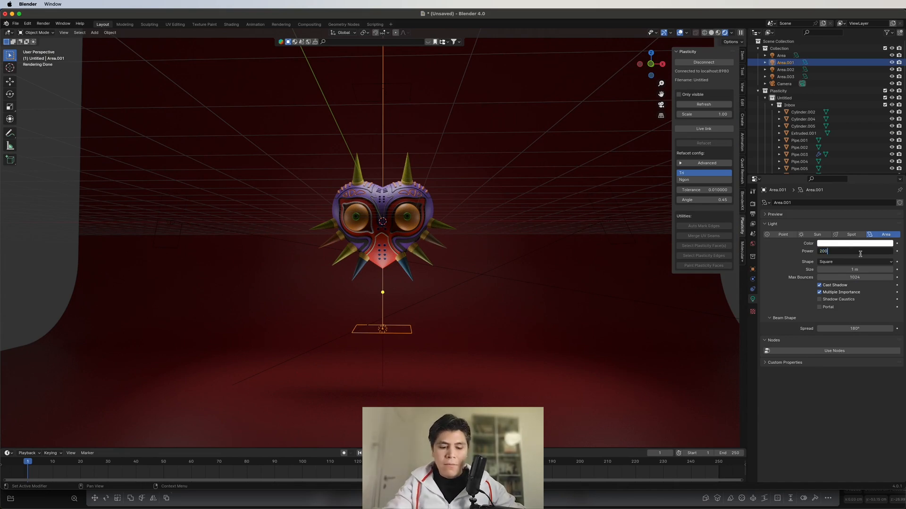
{"action": "key", "text": "Return"}
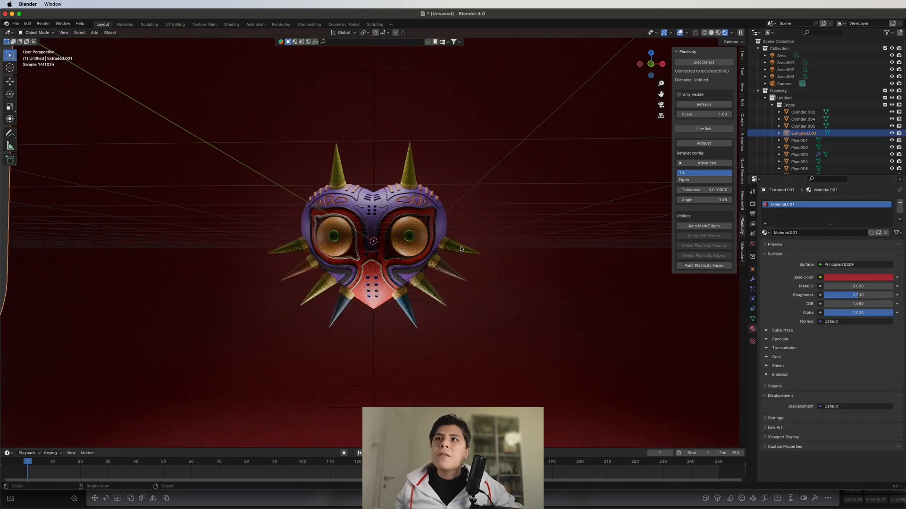
- Change the color of side area light Area.002 to hot pink and look through the camera
{"action": "scroll", "coordinate": [524, 236], "scroll_direction": "down", "scroll_amount": 5}
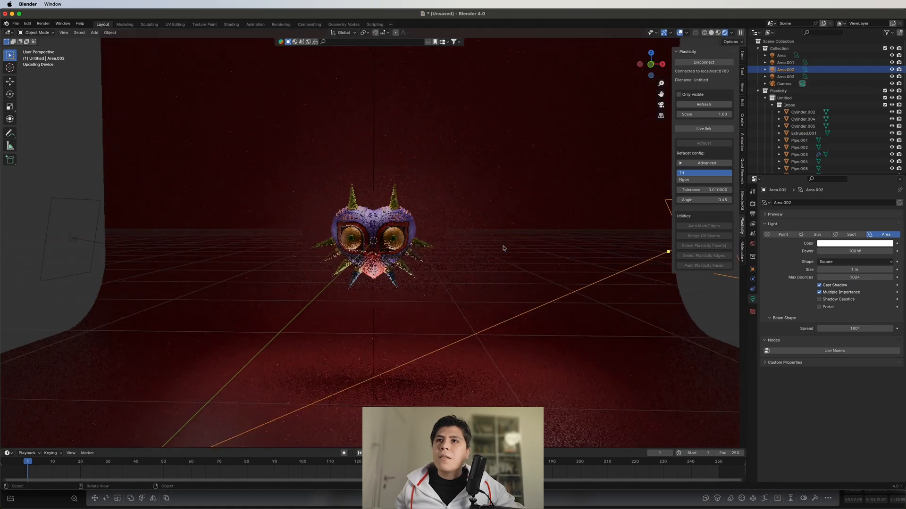
{"action": "scroll", "coordinate": [539, 247], "scroll_direction": "up", "scroll_amount": 4}
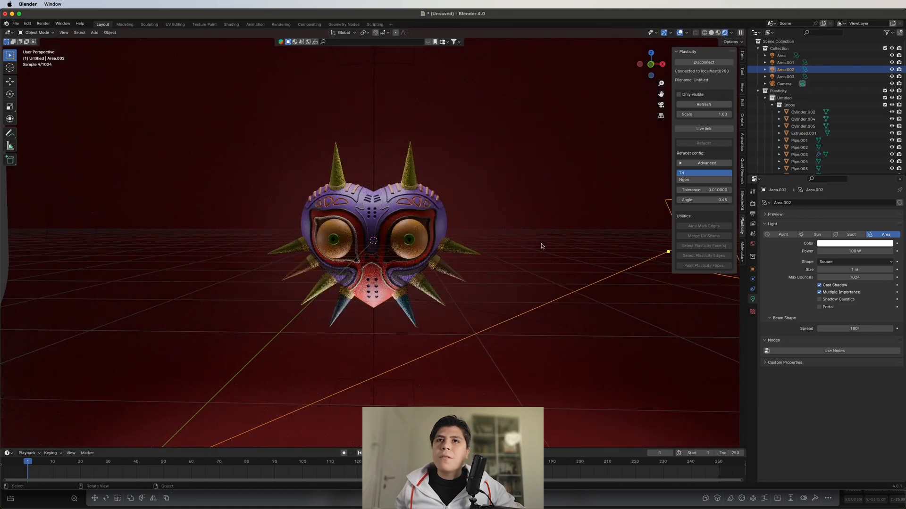
{"action": "left_click", "coordinate": [855, 243]}
{"action": "left_click_drag", "start_coordinate": [856, 180], "coordinate": [869, 188]}
{"action": "left_click", "coordinate": [860, 250]}
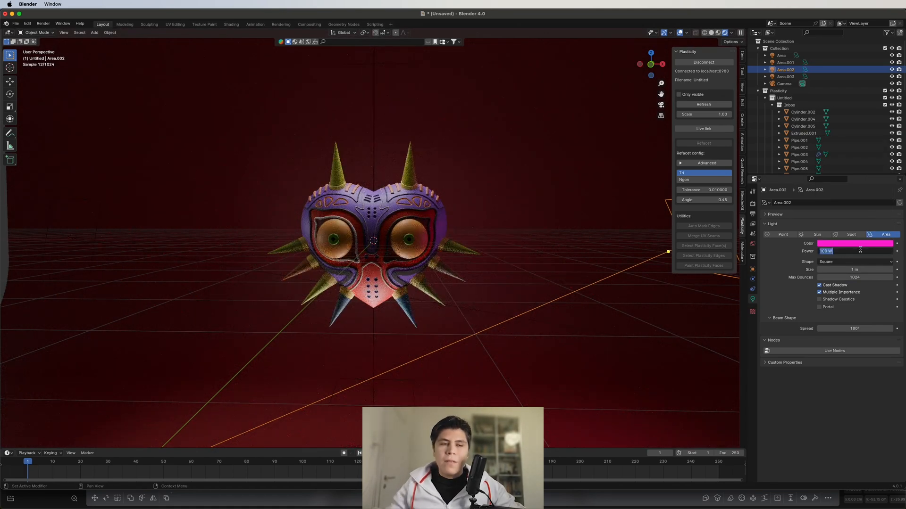
{"action": "key", "text": "Return"}
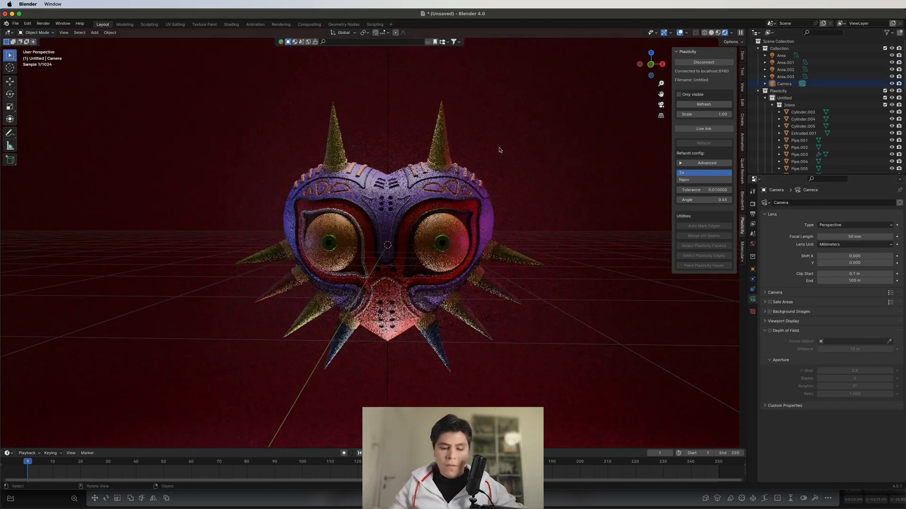
{"action": "key", "text": "KP_0"}
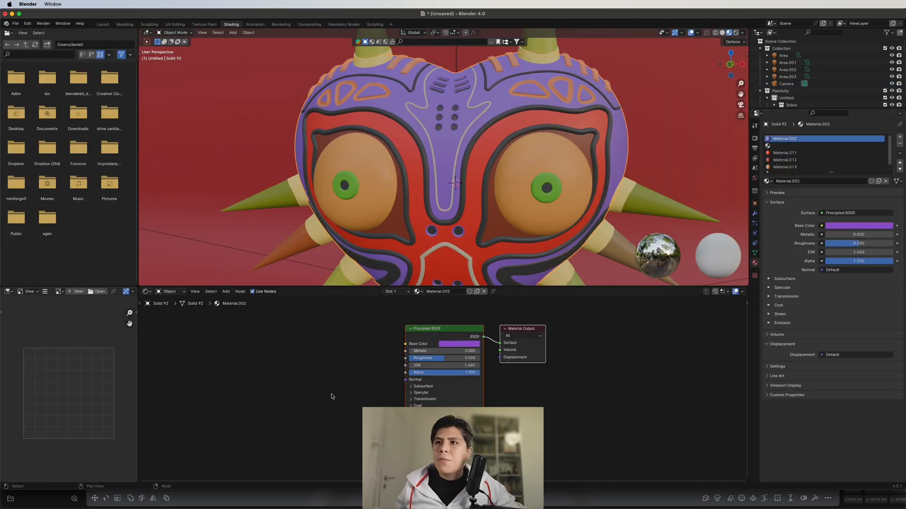
- Add a Bump node to the mask's purple Material.002 and connect it to the Principled BSDF's Normal input
{"action": "middle_click_drag", "start_coordinate": [361, 398], "coordinate": [403, 369]}
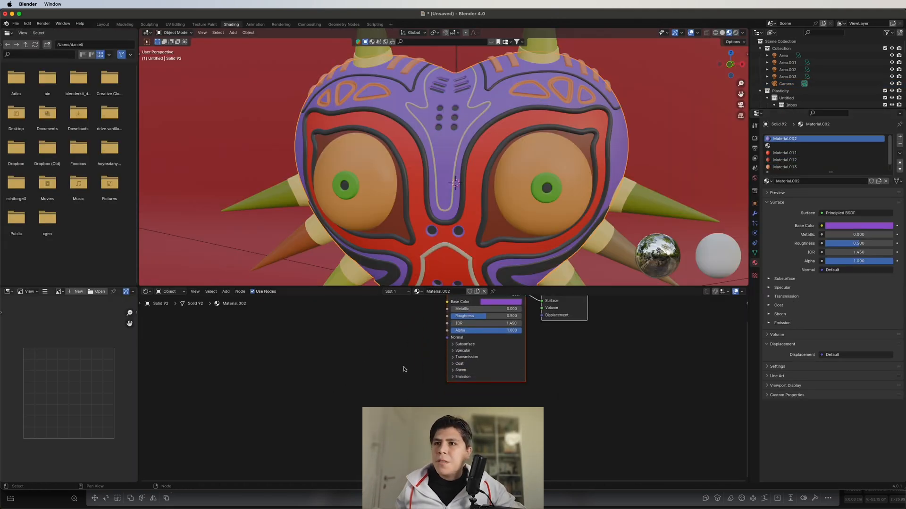
{"action": "scroll", "coordinate": [429, 351], "scroll_direction": "up", "scroll_amount": 2}
{"action": "key", "text": "shift+a"}
{"action": "type", "text": "nor"}
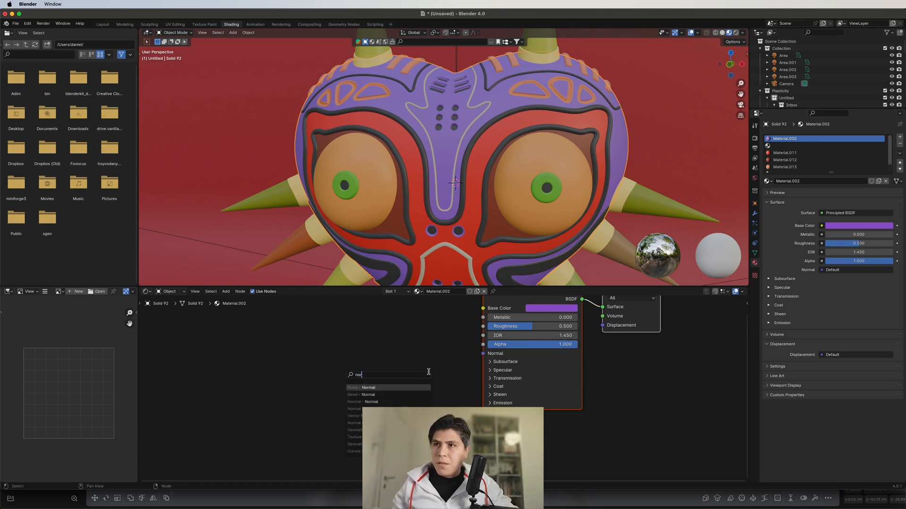
{"action": "key", "text": "Return"}
{"action": "left_click", "coordinate": [428, 372]}
- Add a Noise Texture node to the purple material and connect its Fac output to the Bump node's Height
{"action": "key", "text": "shift+a"}
{"action": "type", "text": "noise"}
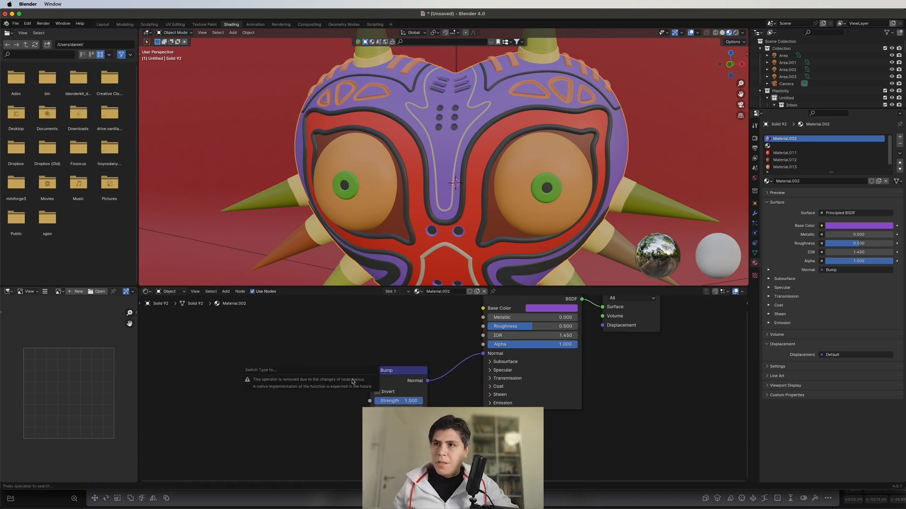
{"action": "key", "text": "Return"}
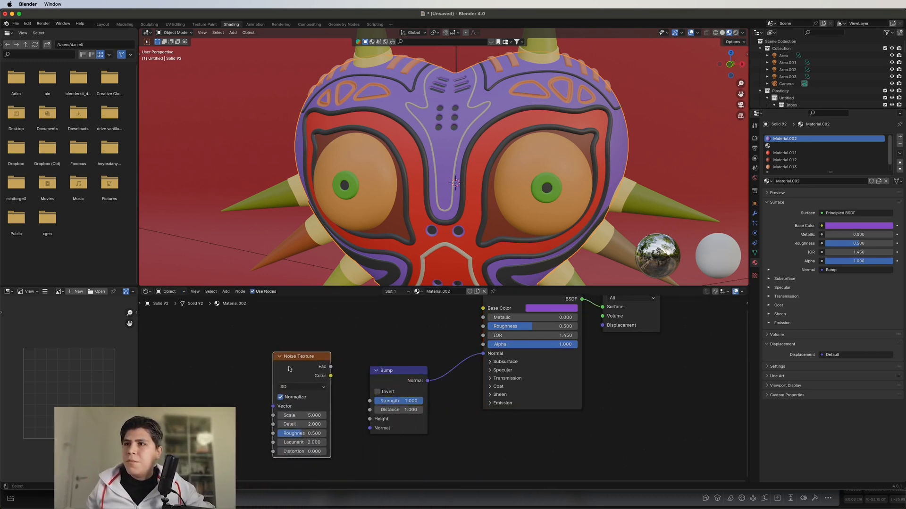
{"action": "left_click", "coordinate": [345, 347]}
- Set the Noise Texture's scale to 74.1, detail to 15, roughness to 0.2, lacunarity to 0 and distortion to 4.2
{"action": "mouse_move", "coordinate": [373, 409]}
{"action": "left_mouse_down"}
{"action": "mouse_move", "coordinate": [427, 409]}
{"action": "mouse_move", "coordinate": [372, 428]}
{"action": "left_mouse_up"}
{"action": "left_click_drag", "start_coordinate": [373, 418], "coordinate": [312, 409]}
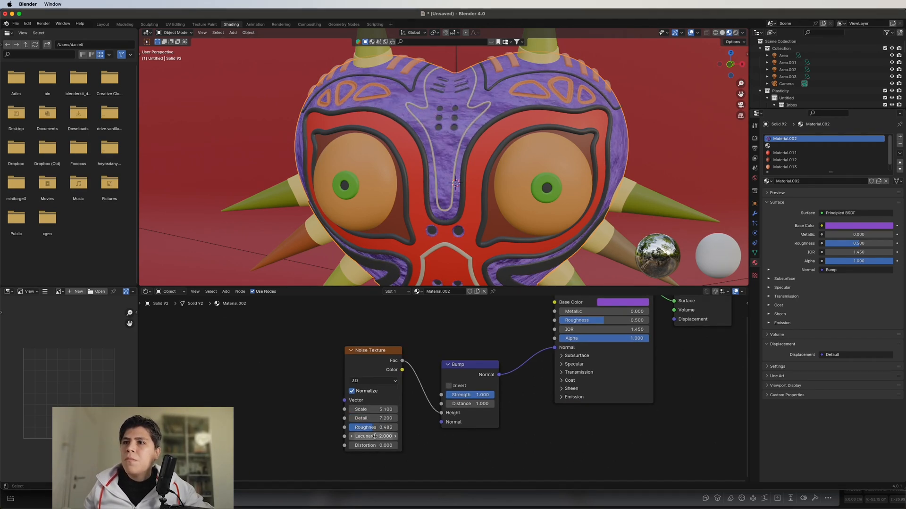
{"action": "left_click_drag", "start_coordinate": [366, 437], "coordinate": [446, 409]}
{"action": "left_click_drag", "start_coordinate": [370, 427], "coordinate": [357, 427]}
{"action": "left_click_drag", "start_coordinate": [370, 418], "coordinate": [406, 443]}
- Switch the viewport to rendered shading and lower the Bump node's strength to 0.217
{"action": "scroll", "coordinate": [476, 158], "scroll_direction": "up", "scroll_amount": 4}
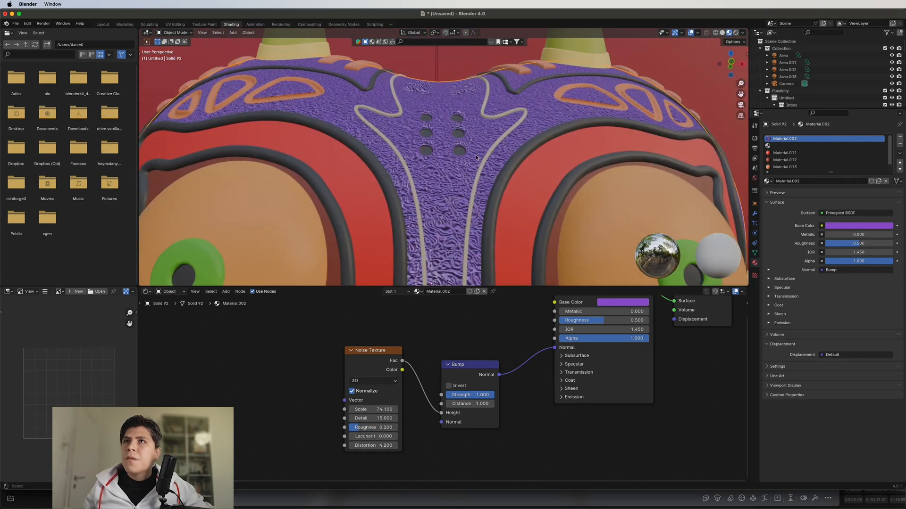
{"action": "left_click", "coordinate": [735, 33]}
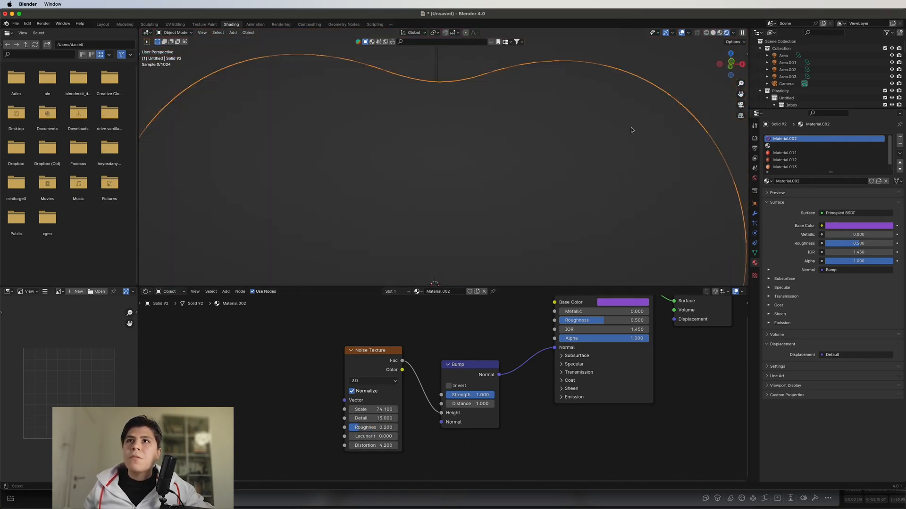
{"action": "scroll", "coordinate": [432, 161], "scroll_direction": "down", "scroll_amount": 4}
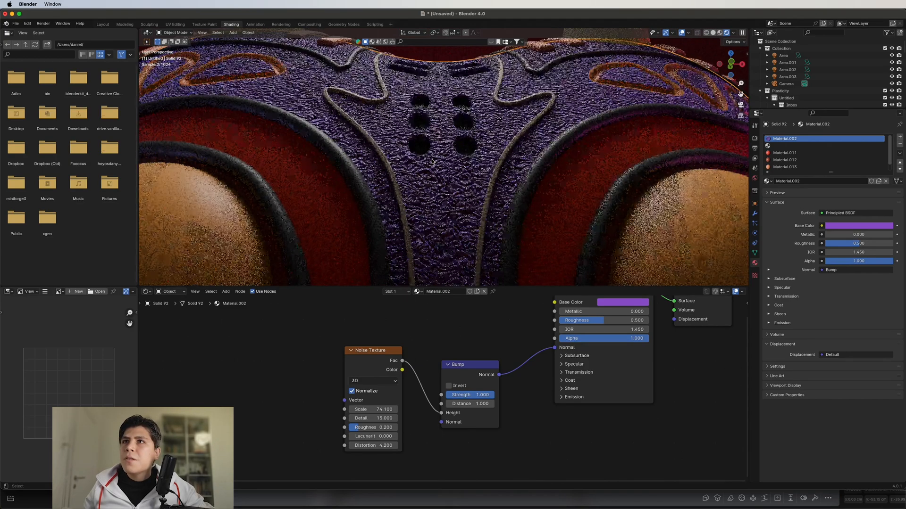
{"action": "middle_click_drag", "start_coordinate": [442, 215], "coordinate": [445, 160]}
{"action": "scroll", "coordinate": [448, 218], "scroll_direction": "down", "scroll_amount": 2}
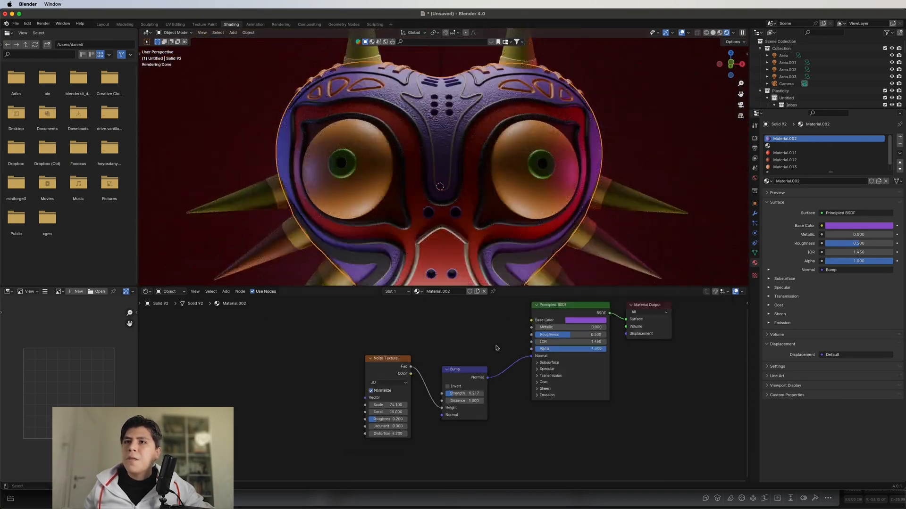
- Copy the Noise Texture and Bump nodes into Material.011, connecting Bump to Normal, and paste them into Material.012 as well
{"action": "left_click_drag", "start_coordinate": [335, 328], "coordinate": [512, 473]}
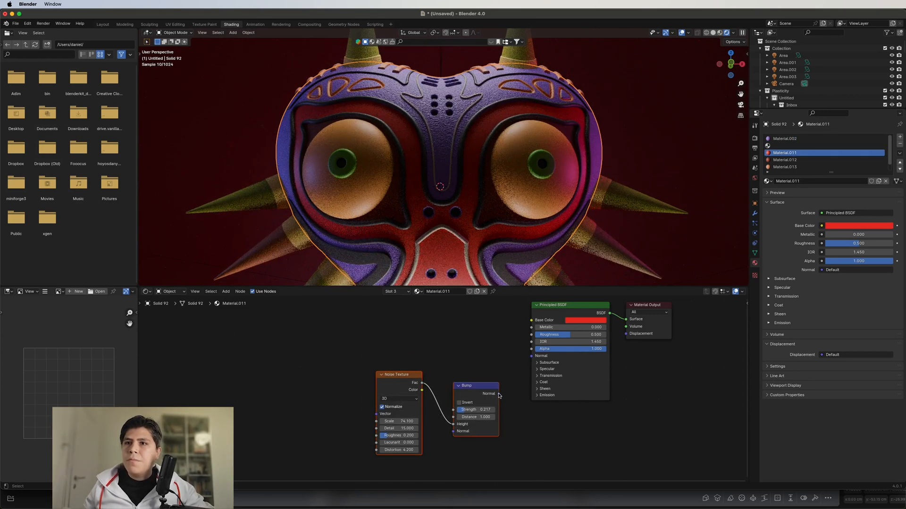
{"action": "left_click_drag", "start_coordinate": [499, 394], "coordinate": [531, 356]}
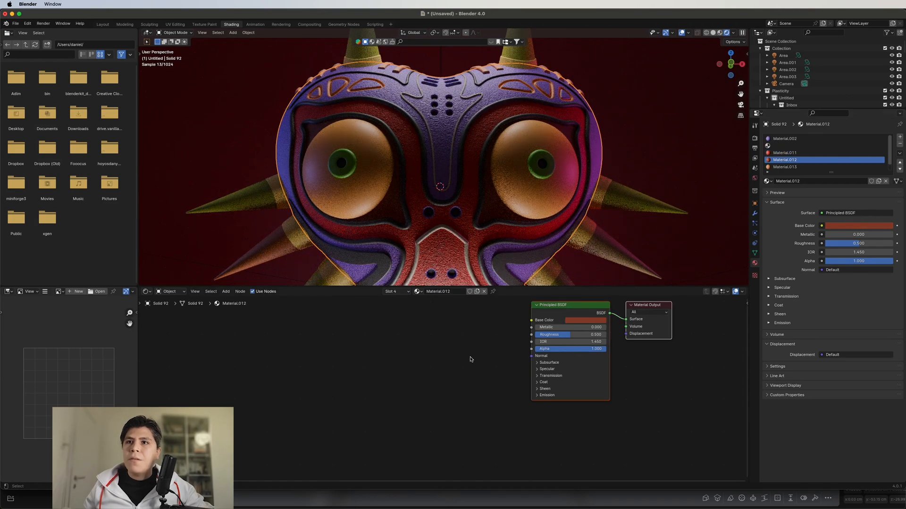
{"action": "key", "text": "ctrl+v"}
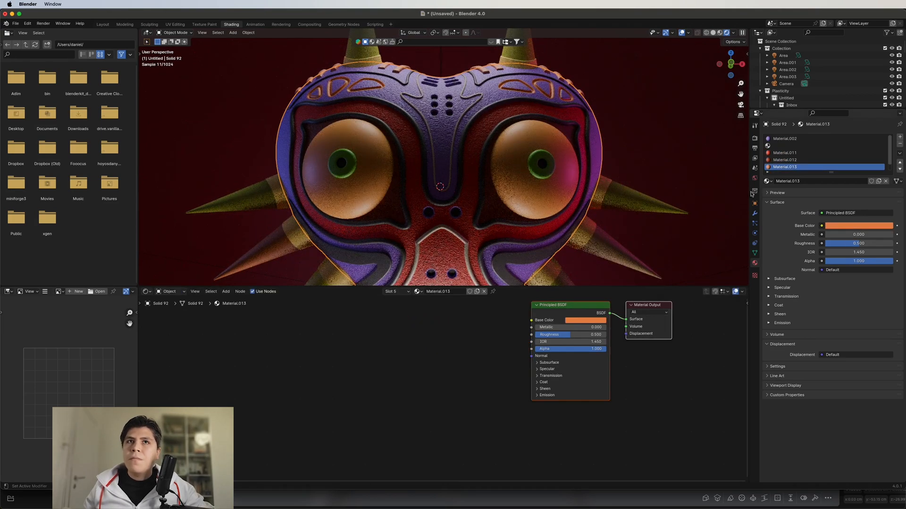
- Paste the noise and bump nodes into Material.013 and the dark material, connecting each Bump output to the Normal input
{"action": "key", "text": "ctrl+v"}
{"action": "left_click_drag", "start_coordinate": [483, 366], "coordinate": [532, 356]}
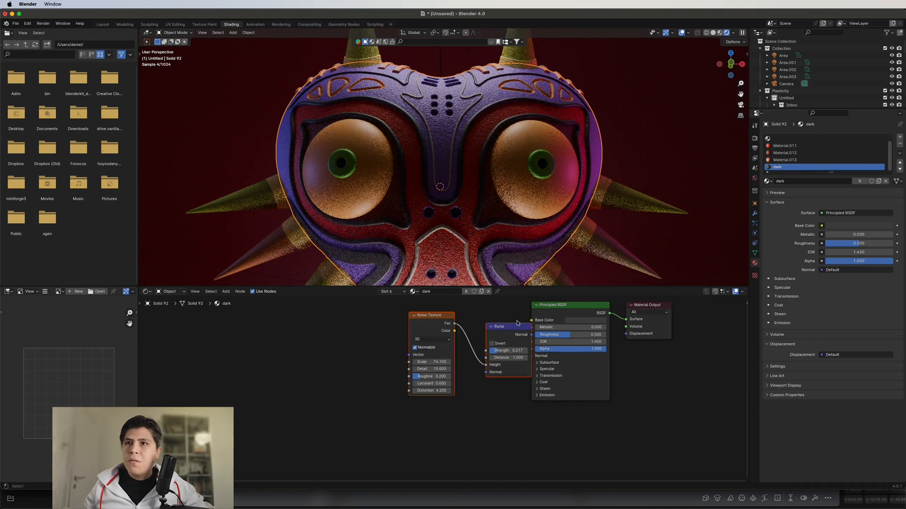
{"action": "left_click_drag", "start_coordinate": [515, 327], "coordinate": [481, 349]}
{"action": "left_click_drag", "start_coordinate": [537, 361], "coordinate": [532, 357]}
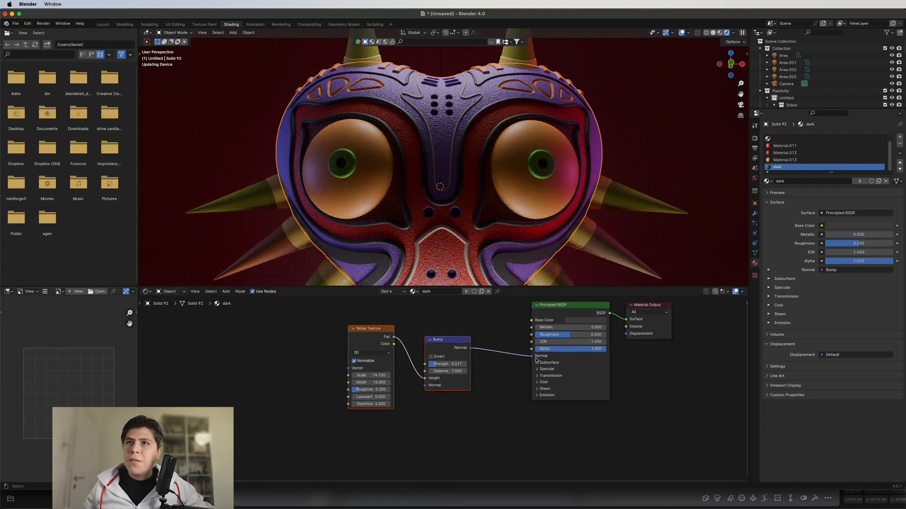
- Select the mask's eyeball and paste the noise and bump nodes into its orange Material.014
{"action": "left_click", "coordinate": [524, 205]}
{"action": "left_click", "coordinate": [784, 138]}
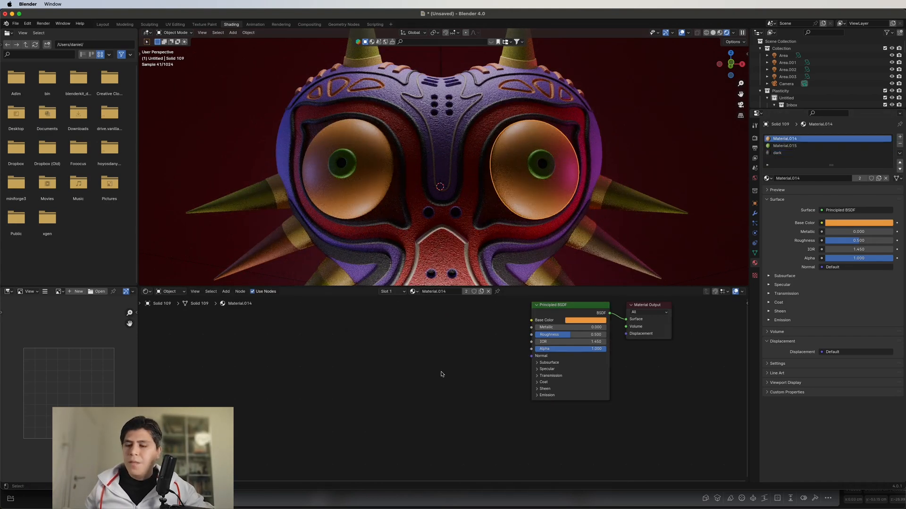
{"action": "key", "text": "ctrl+v"}
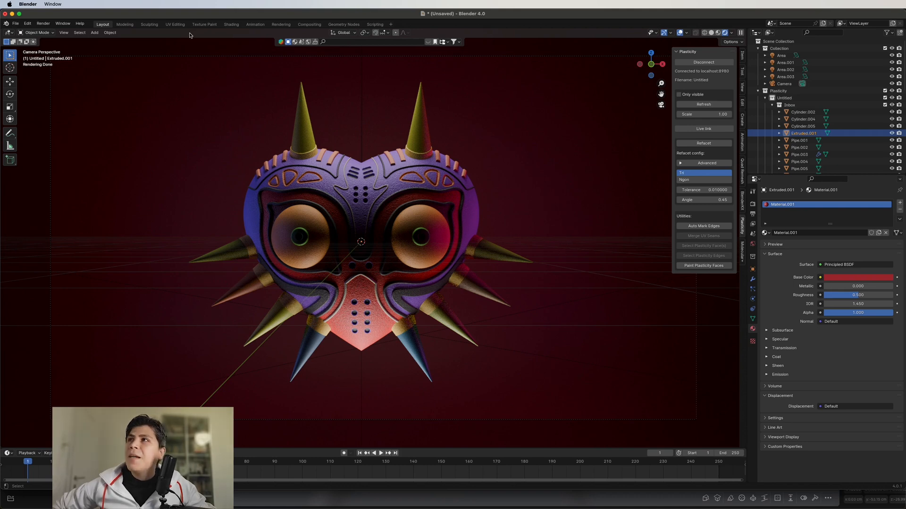
- Render the final image of the mask from the camera view
{"action": "left_click", "coordinate": [43, 23]}
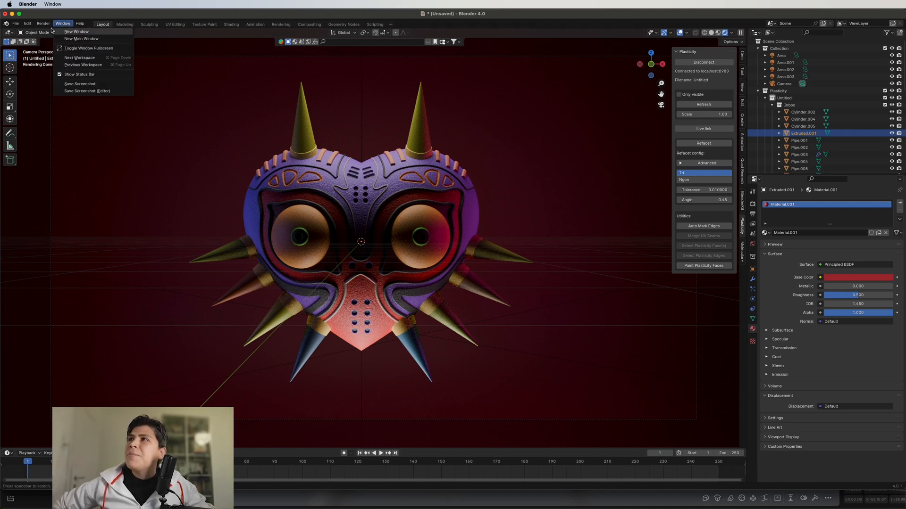
{"action": "left_click", "coordinate": [43, 23]}
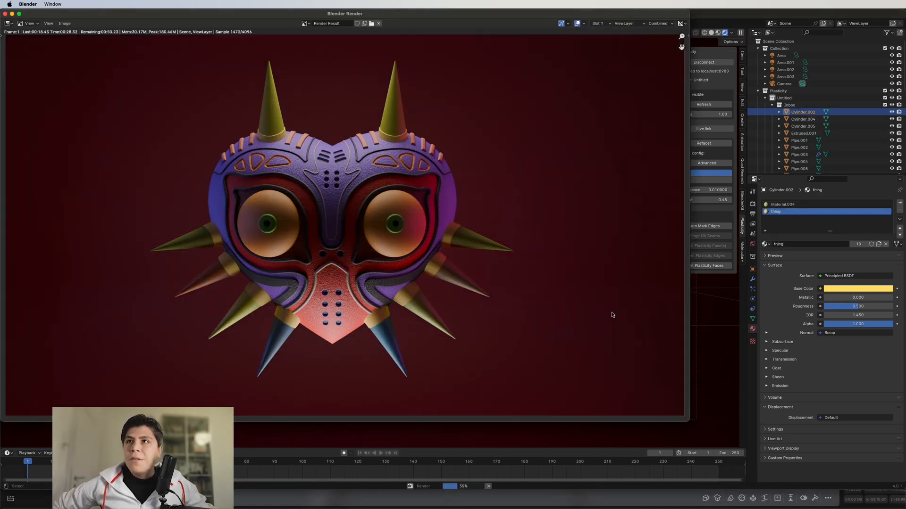